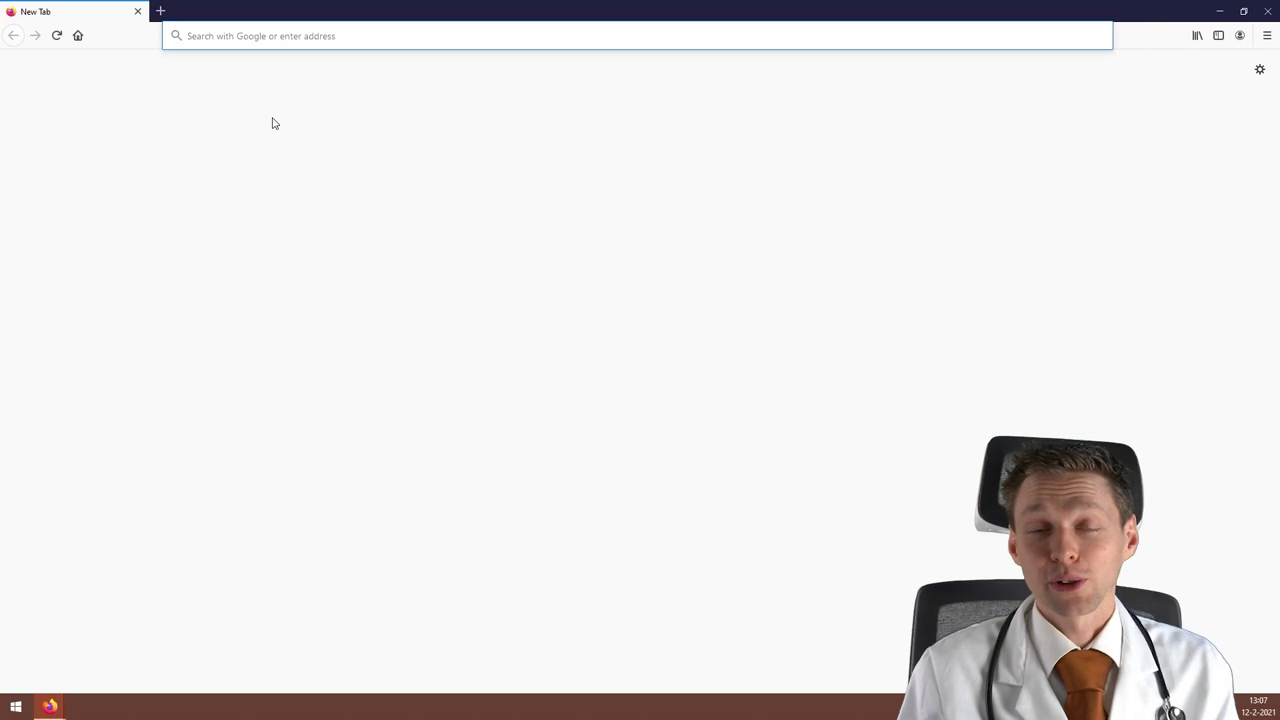
# Open wpressdoctor.com/getcarousel/ in the browser and show the site in full screen.
pyautogui.write('ad')
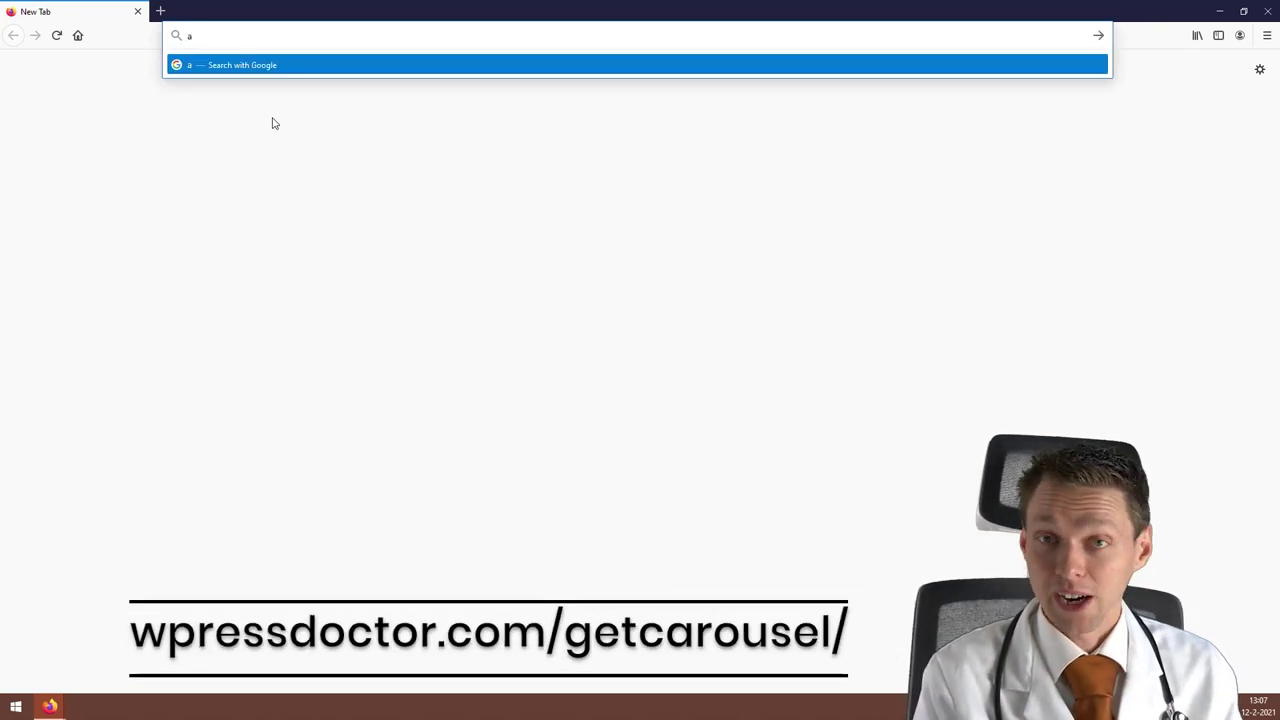
pyautogui.press('BackSpace')
pyautogui.press('BackSpace')
pyautogui.write('wpres')
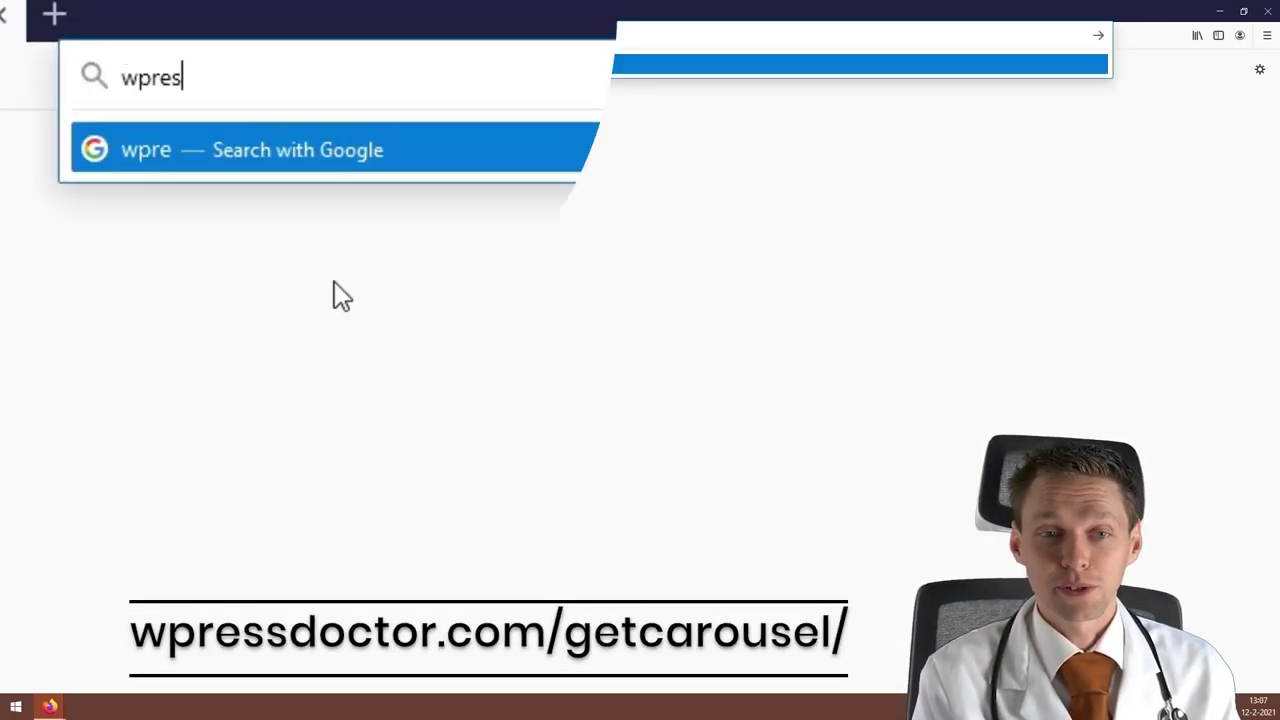
pyautogui.write('sdoctor')
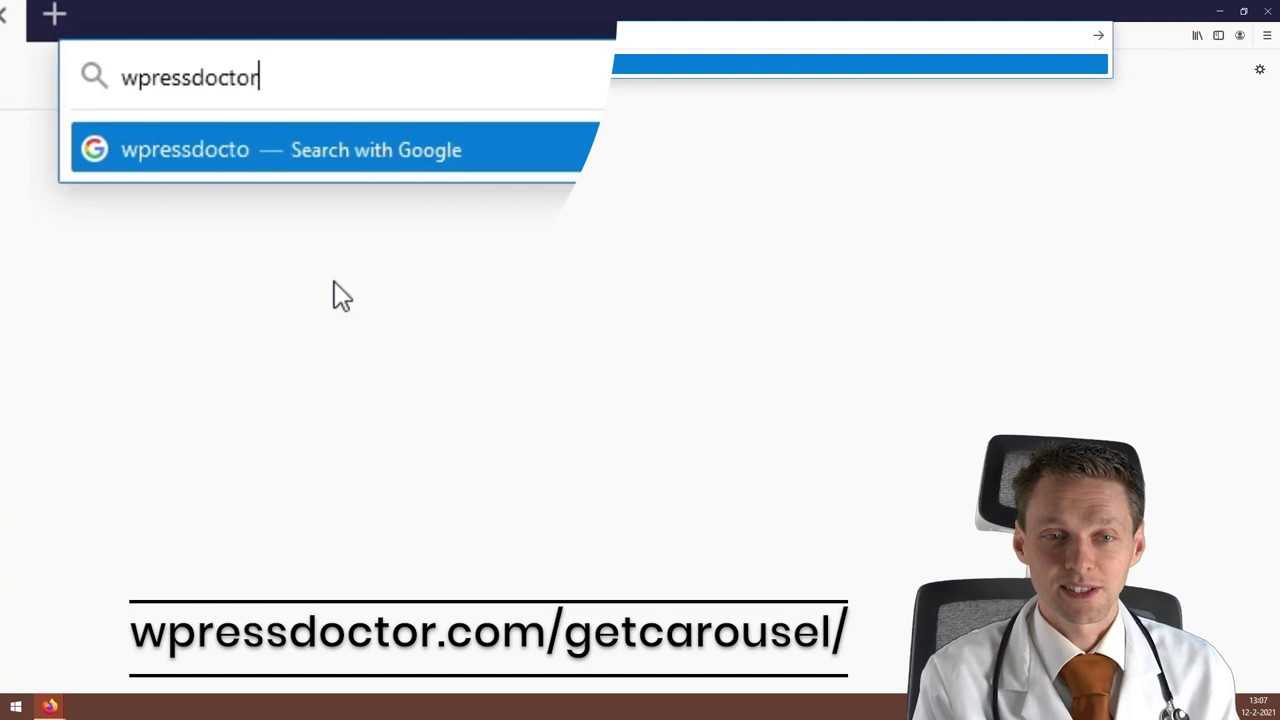
pyautogui.write('.com/getcarousel/')
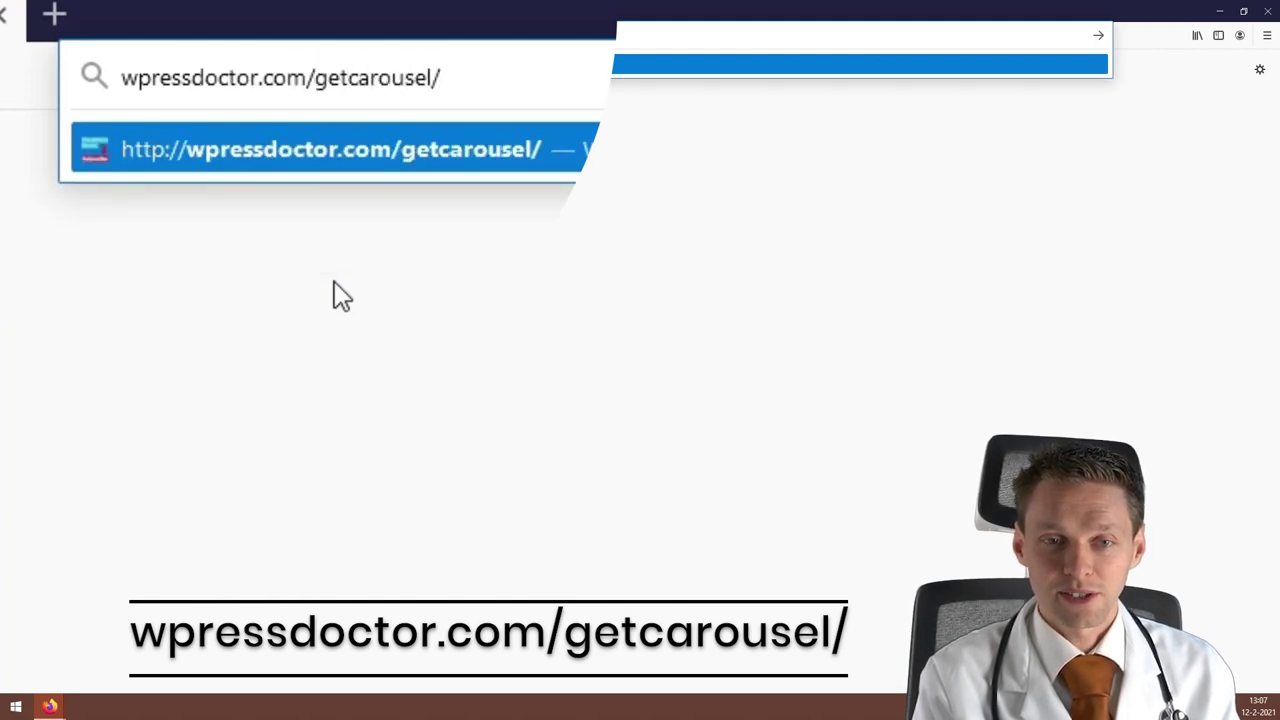
pyautogui.press('Return')
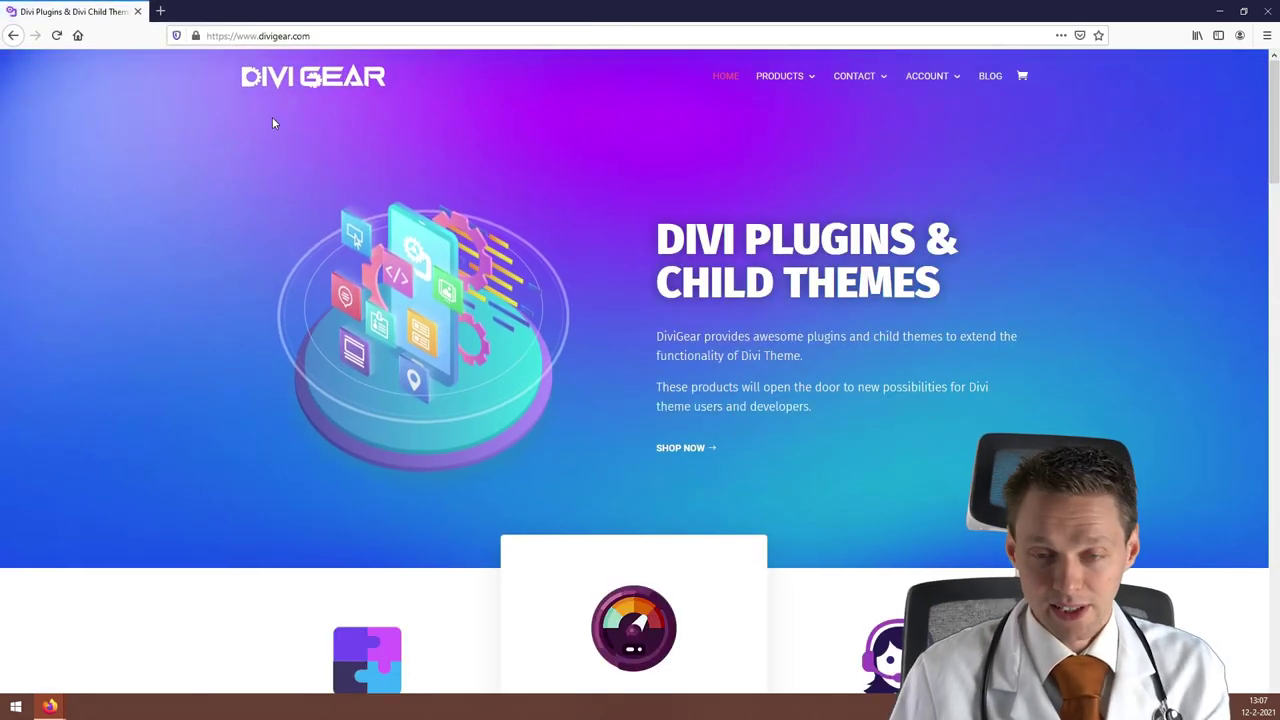
pyautogui.press('F11')
# Buy the Divi Carousel Module 2.0 with the unlimited site license and proceed to checkout.
pyautogui.moveTo(790, 32)
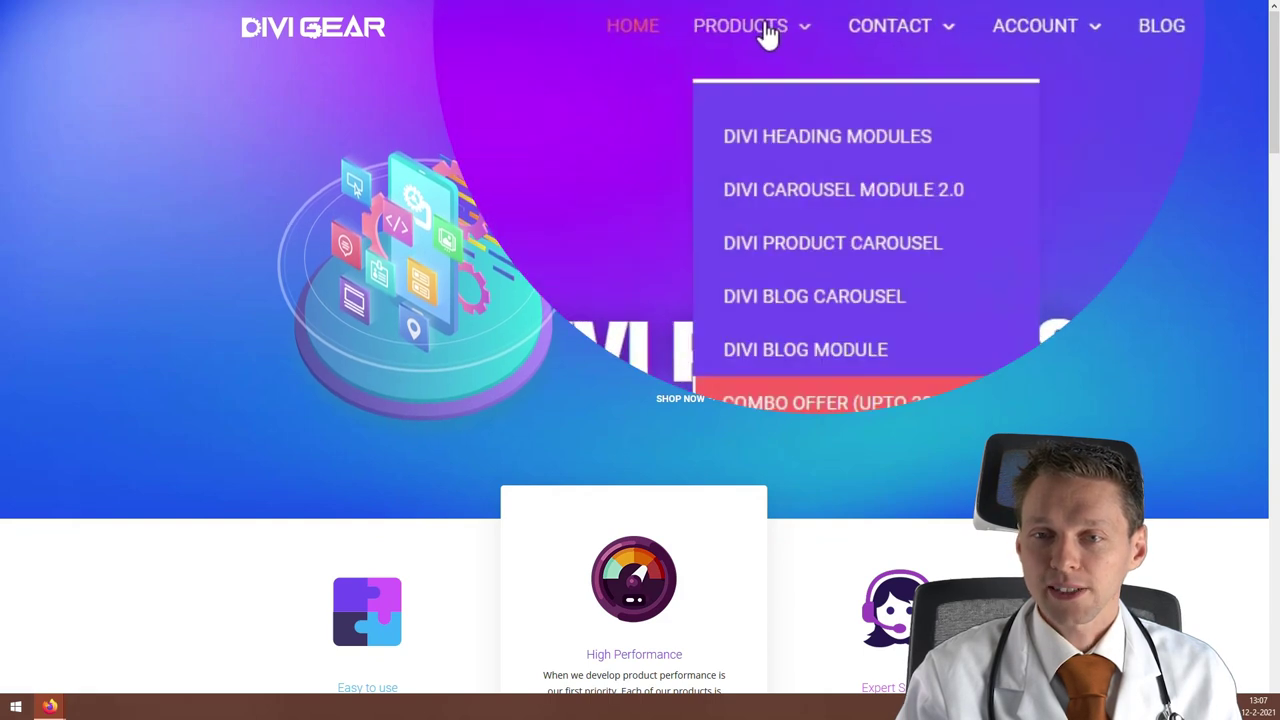
pyautogui.click(820, 213)
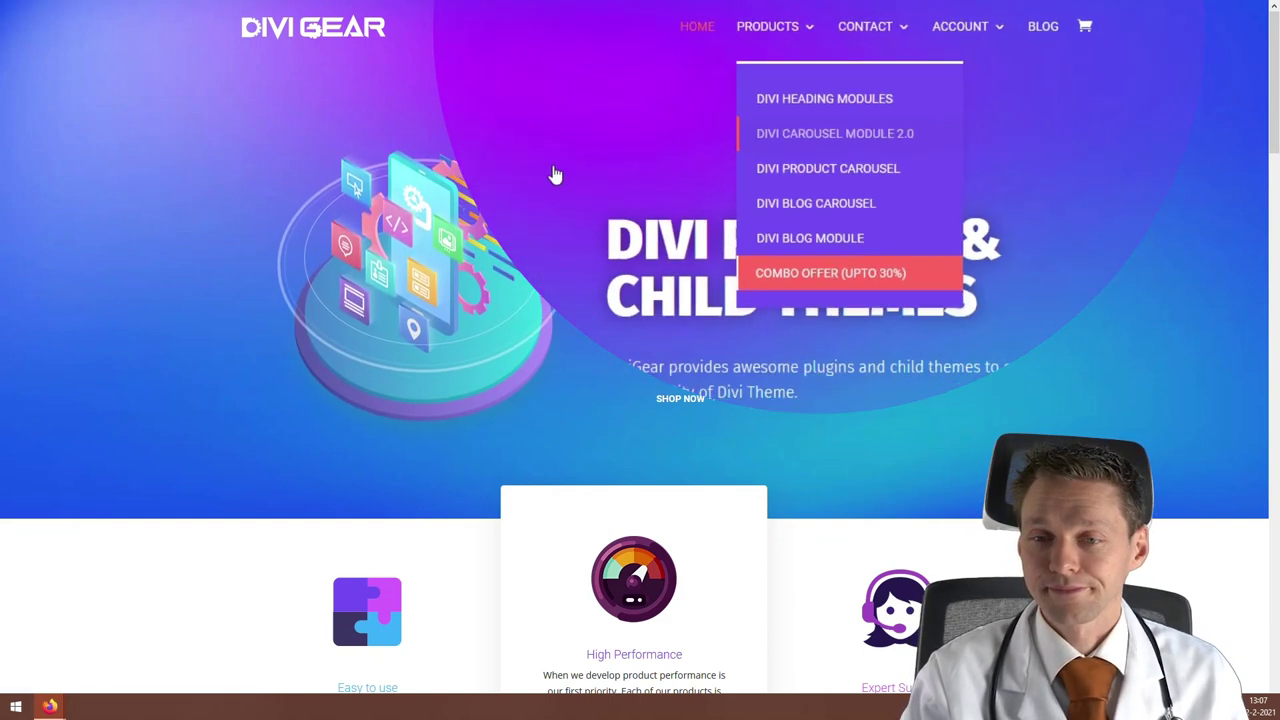
pyautogui.click(958, 256)
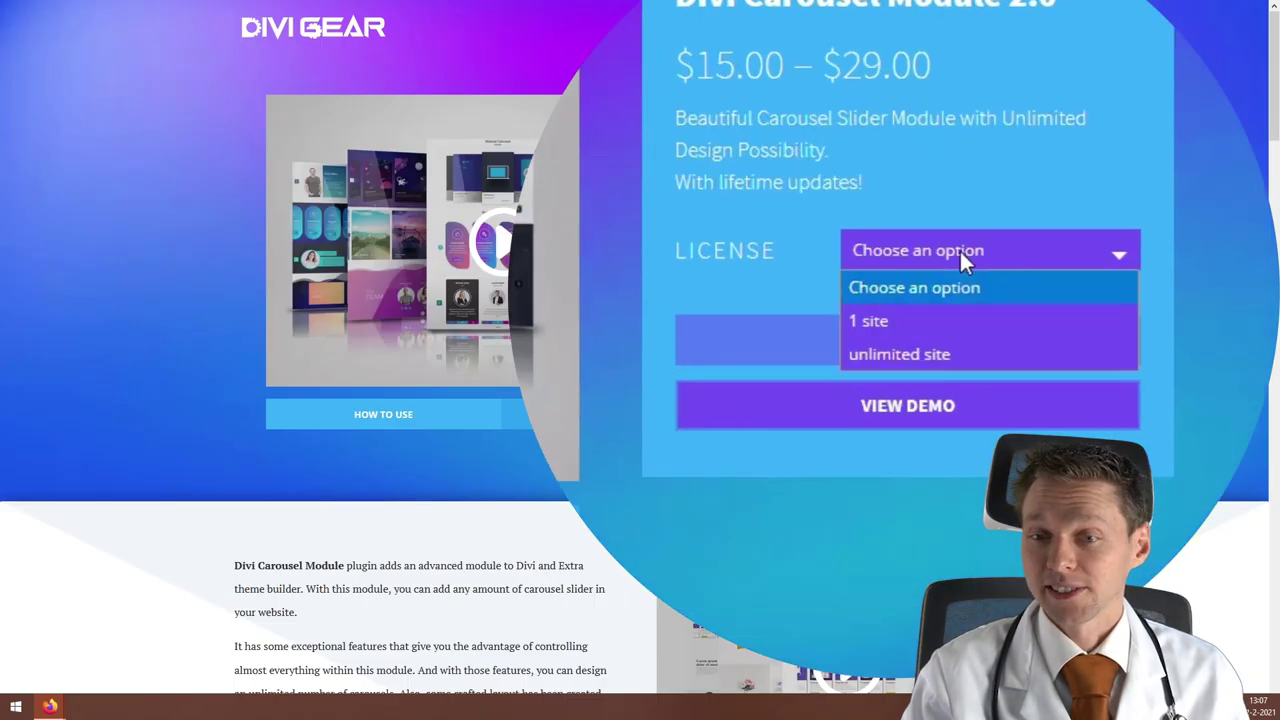
pyautogui.click(940, 321)
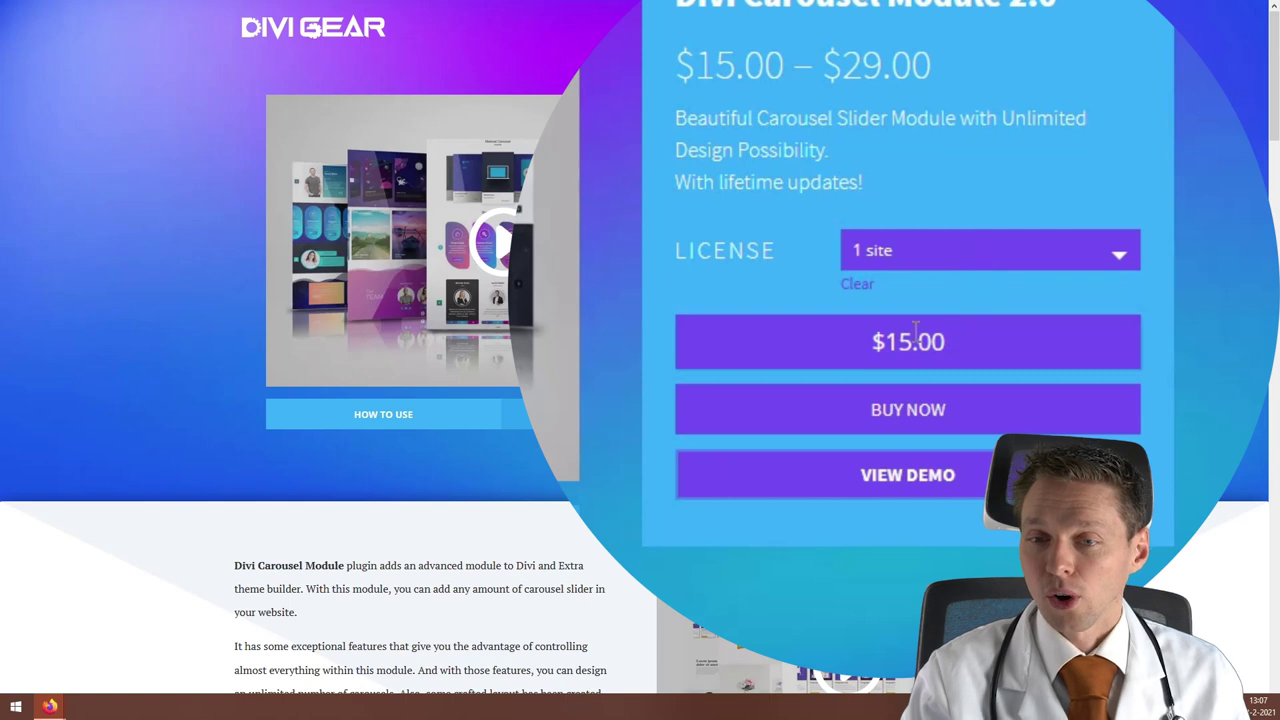
pyautogui.click(974, 250)
pyautogui.click(913, 352)
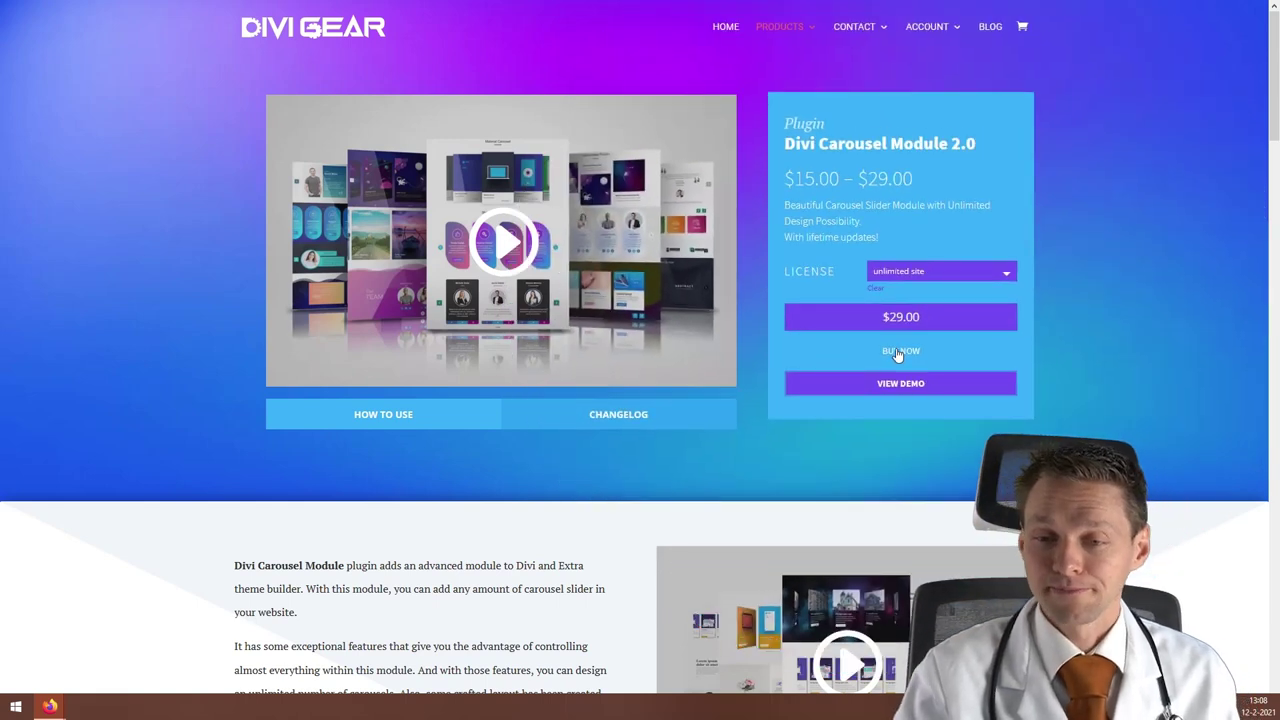
pyautogui.click(898, 353)
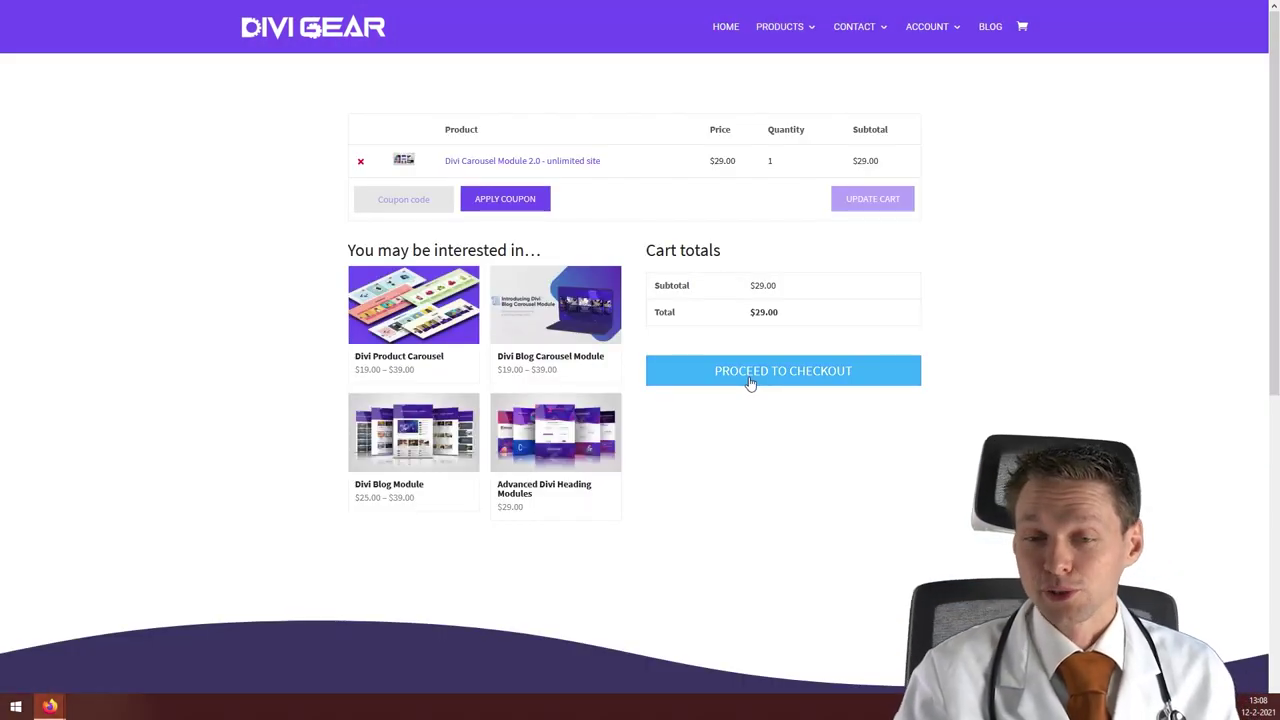
pyautogui.click(750, 372)
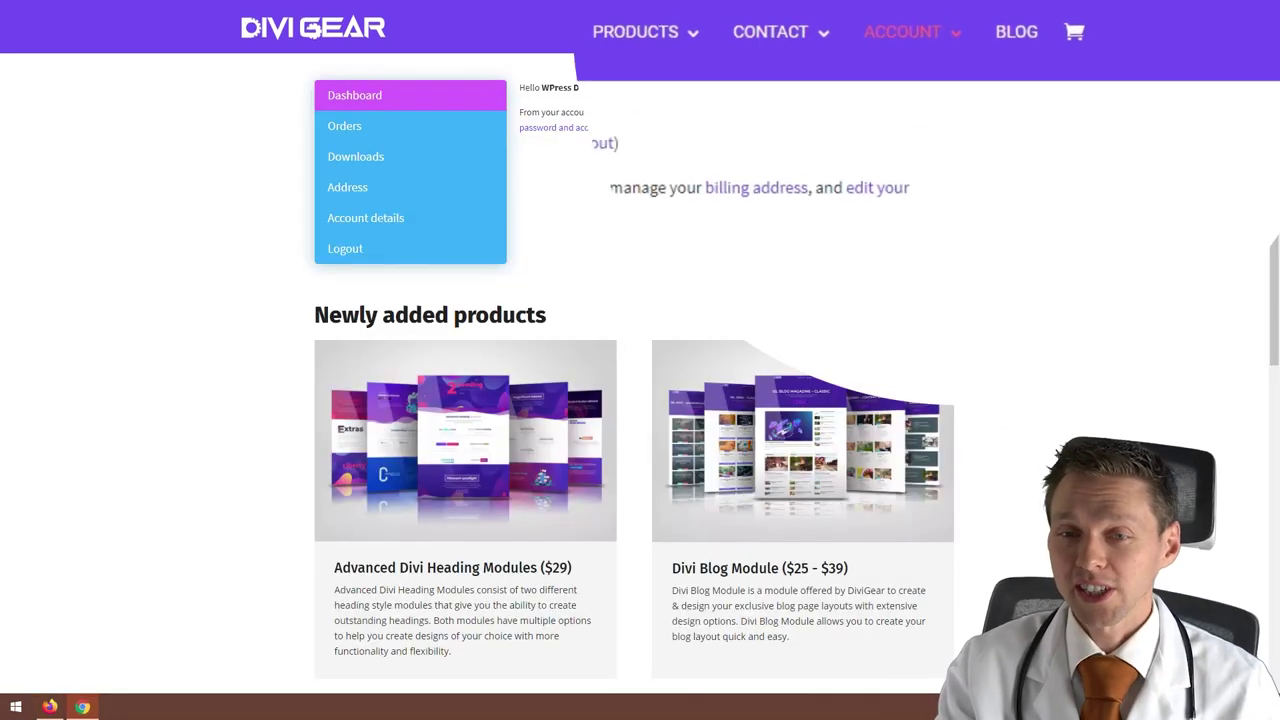
# Download the unlimited-site file of Divi Carousel Module 2.0 from the account's downloads.
pyautogui.moveTo(933, 38)
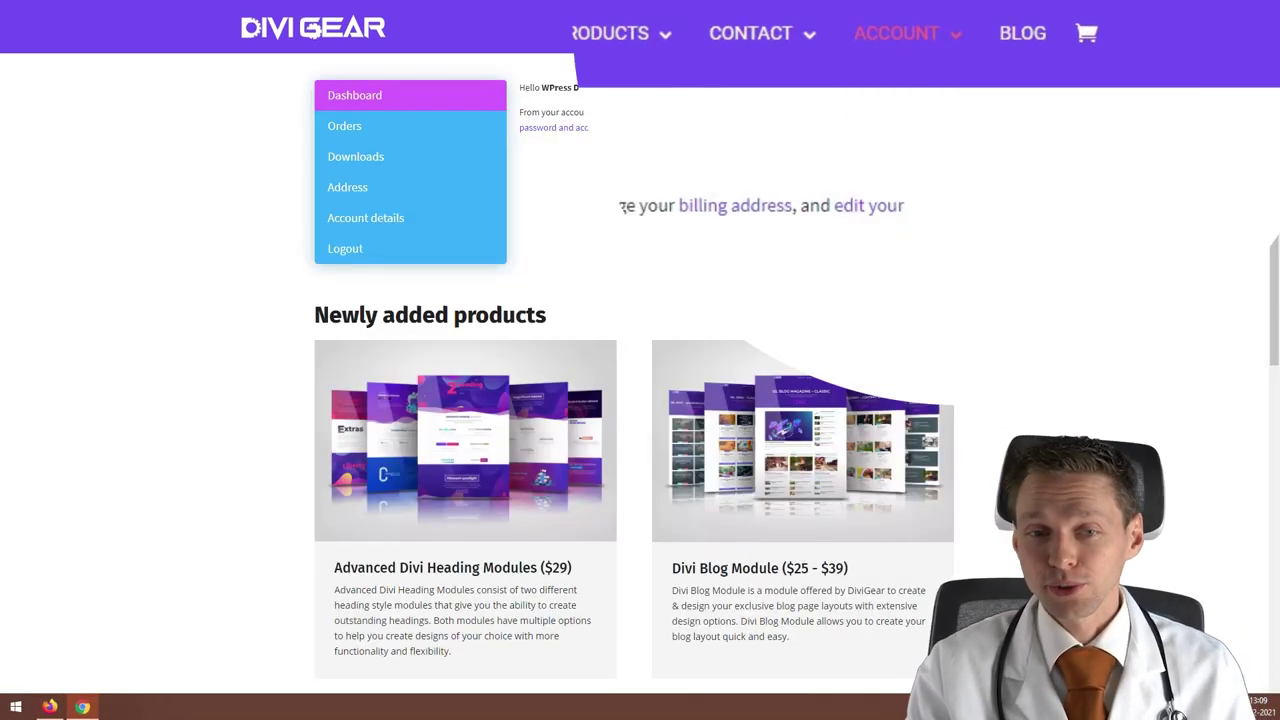
pyautogui.click(352, 161)
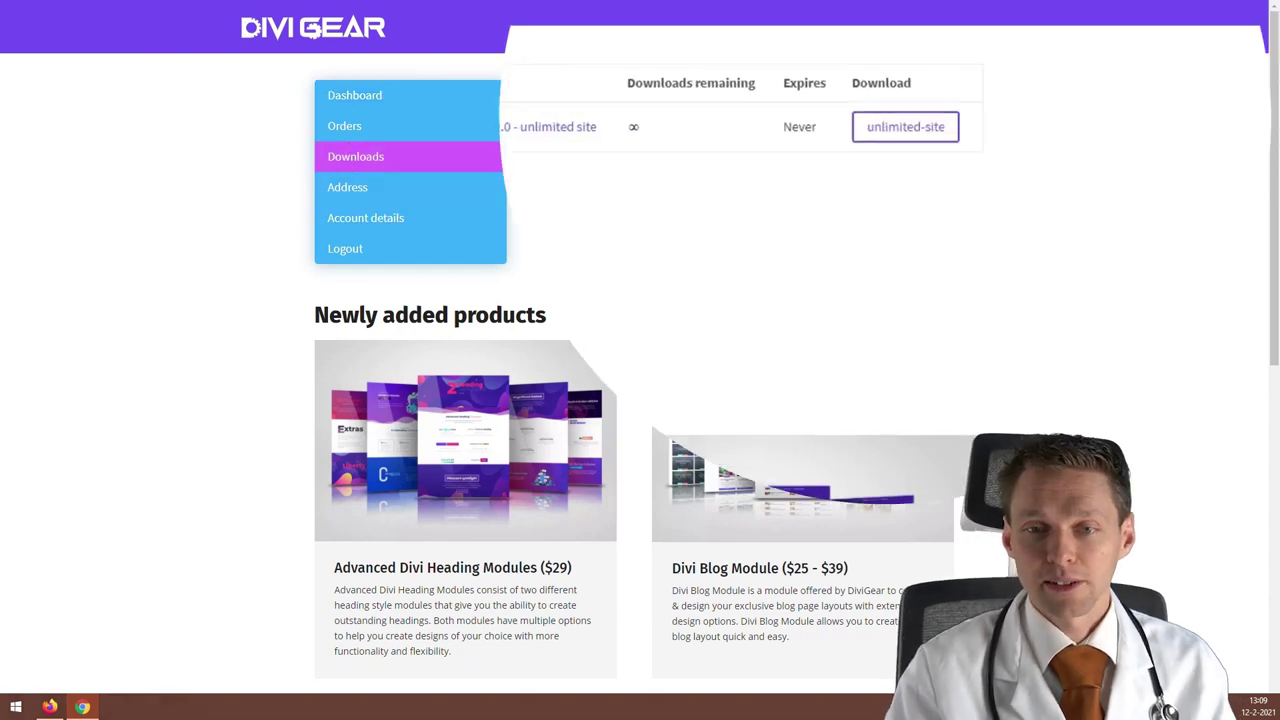
pyautogui.click(896, 130)
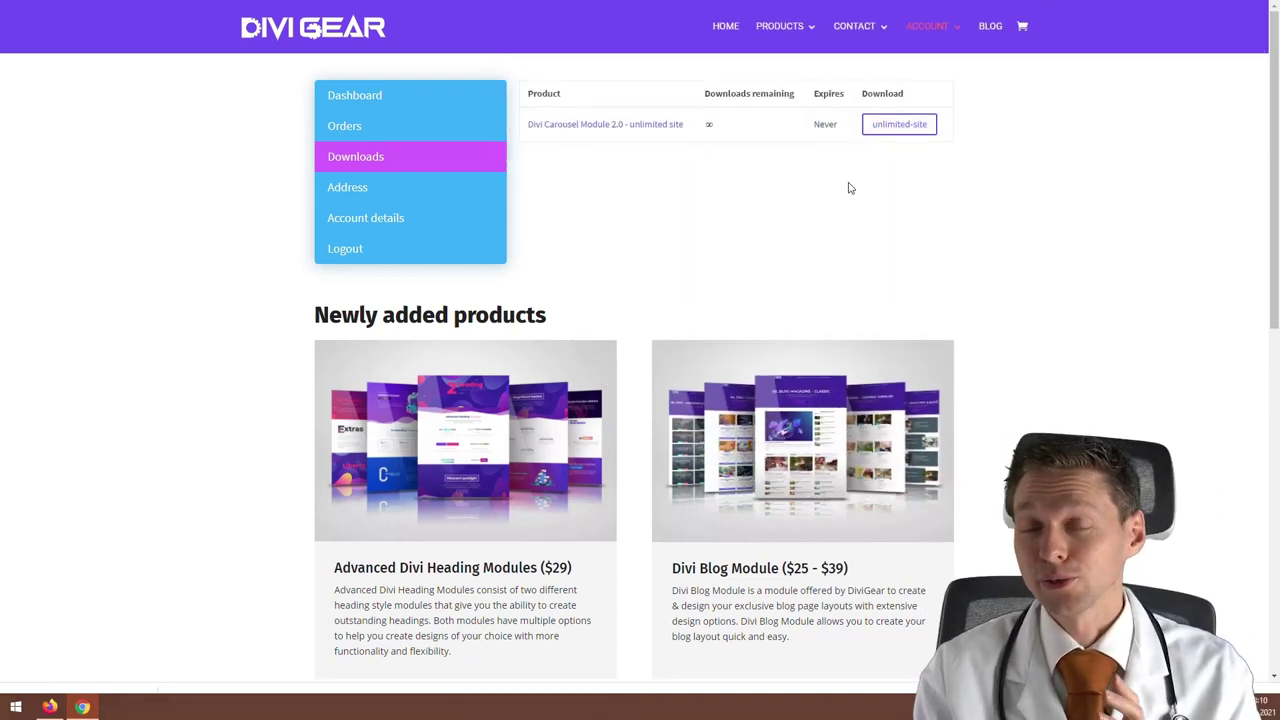
# View the completed carousel module order in the account and select its license key for copying.
pyautogui.click(353, 130)
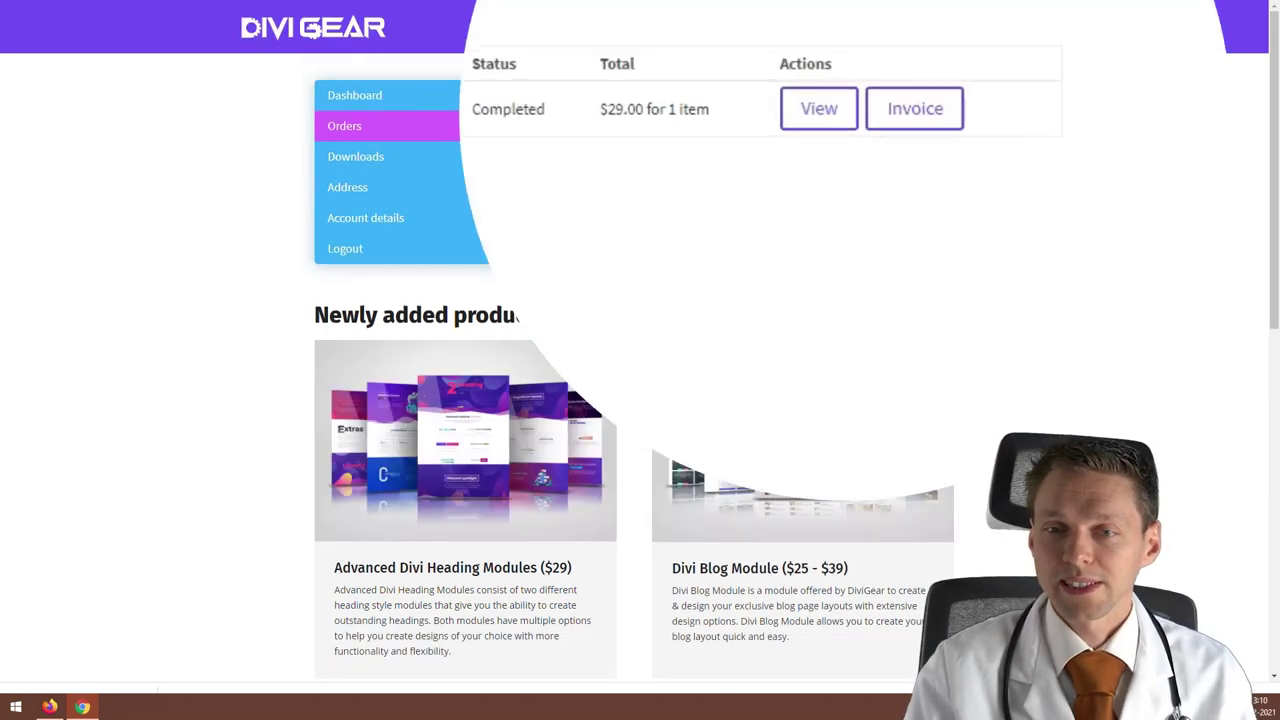
pyautogui.click(829, 120)
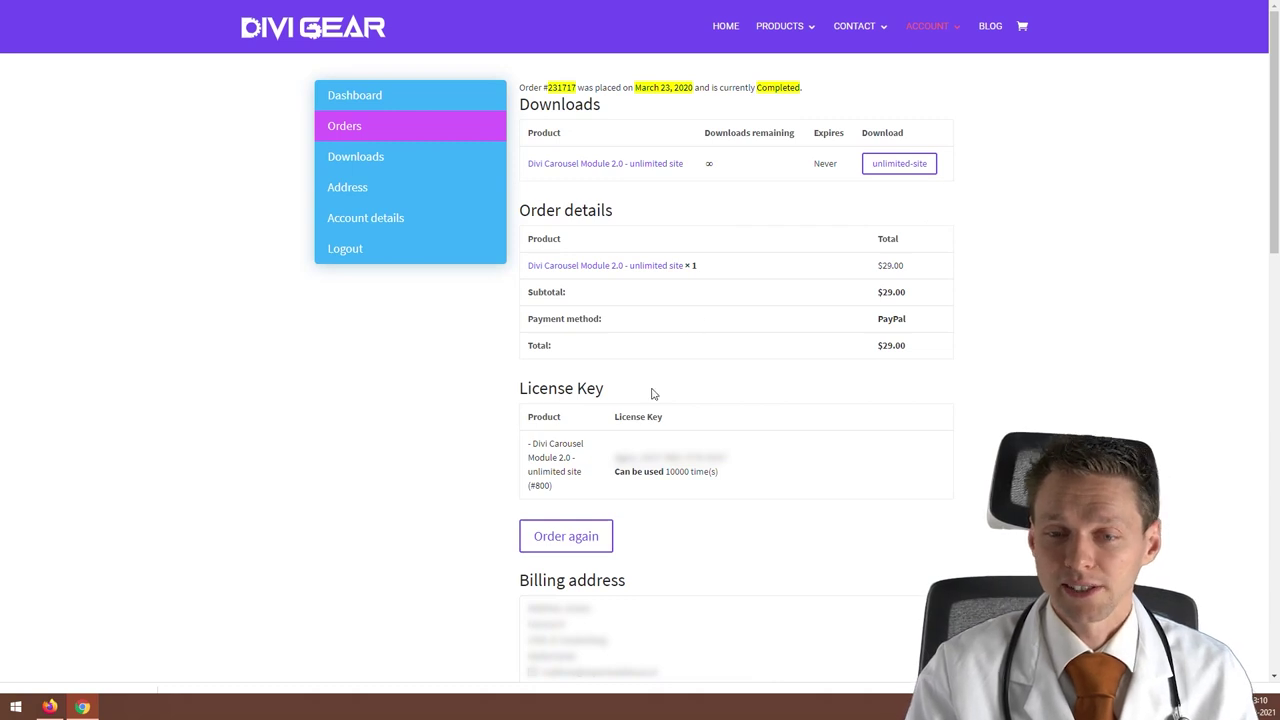
pyautogui.moveTo(740, 457); pyautogui.dragTo(614, 462)
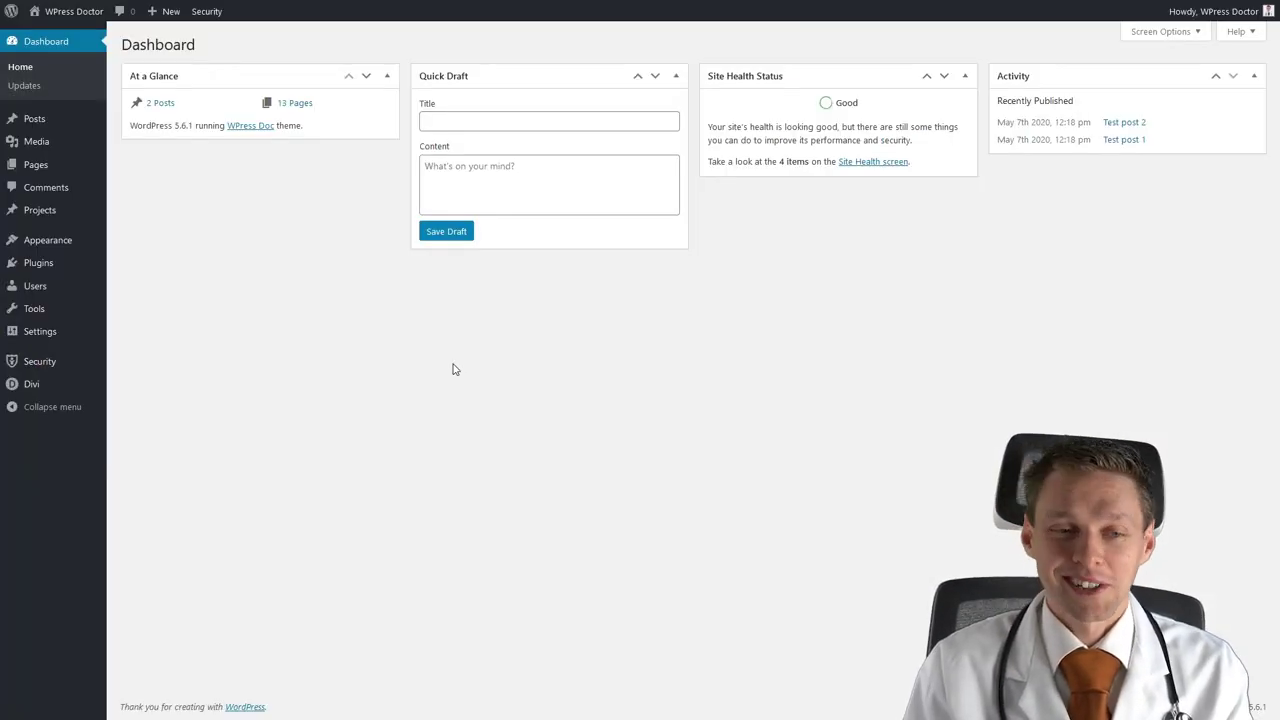
# Upload the plugin file dg-divi-carousel-2.0.19-2busuy.zip to the WordPress site, install it and activate it.
pyautogui.moveTo(57, 268)
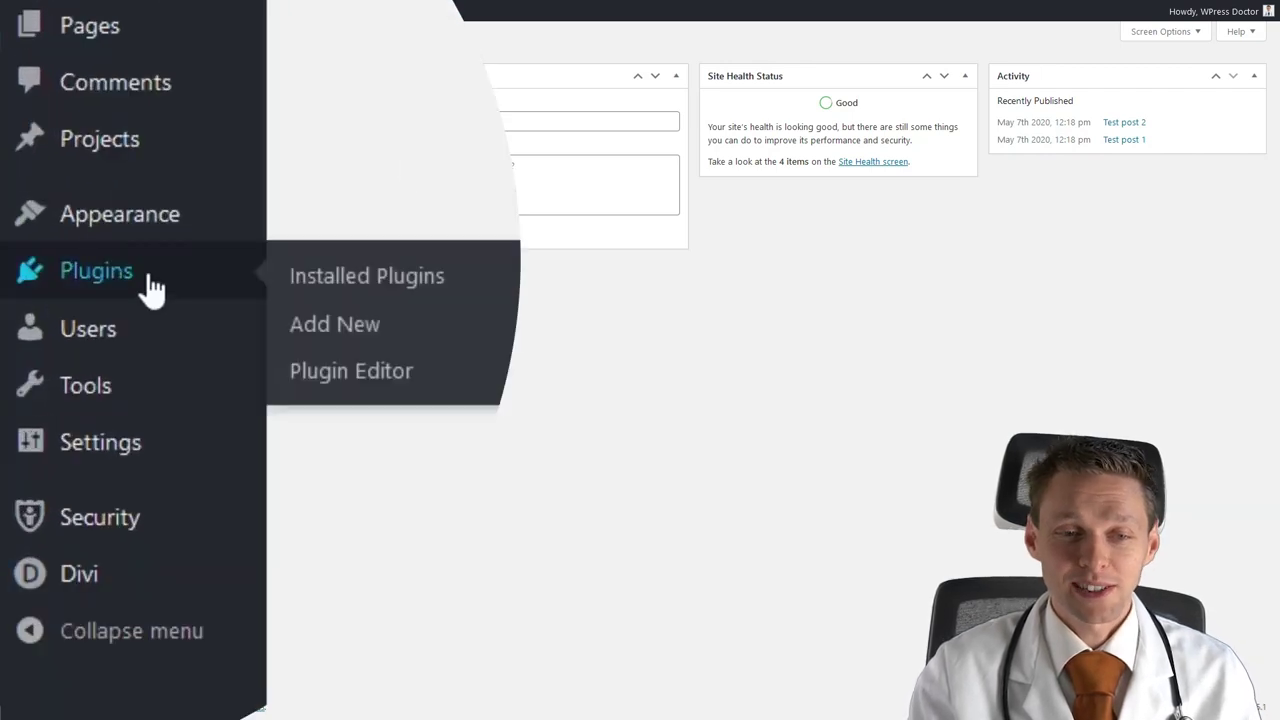
pyautogui.click(365, 328)
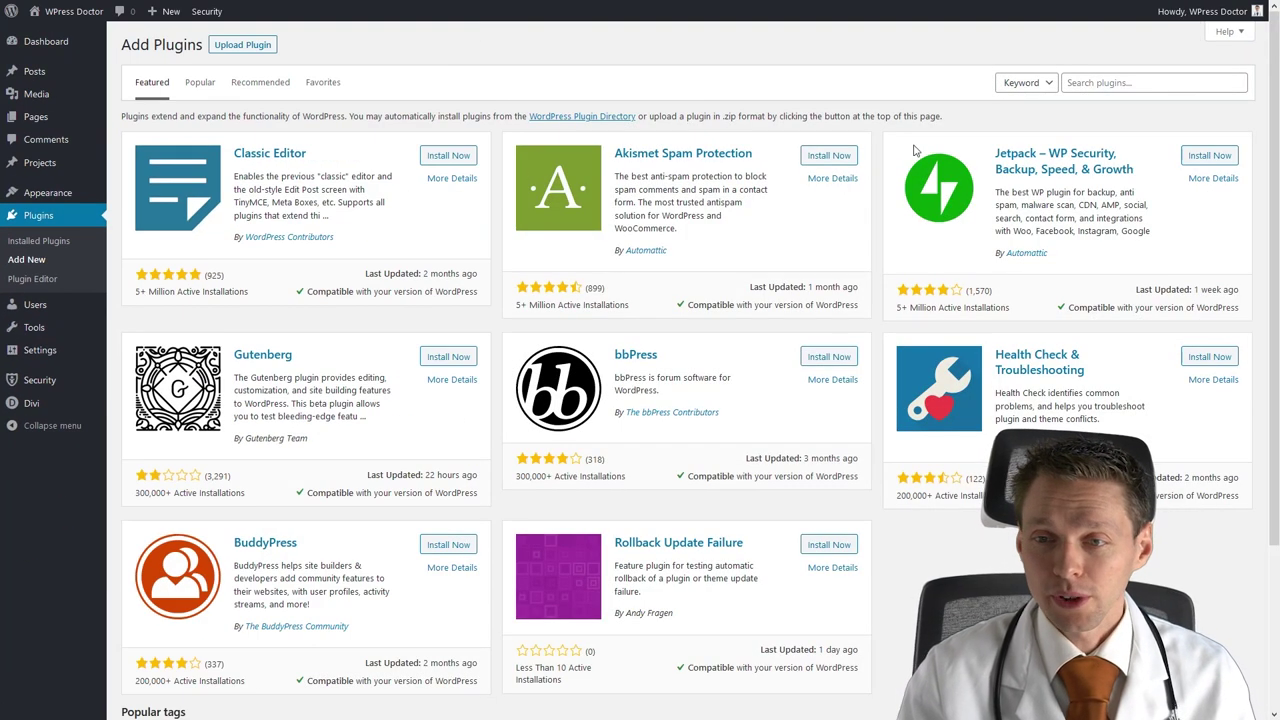
pyautogui.click(245, 46)
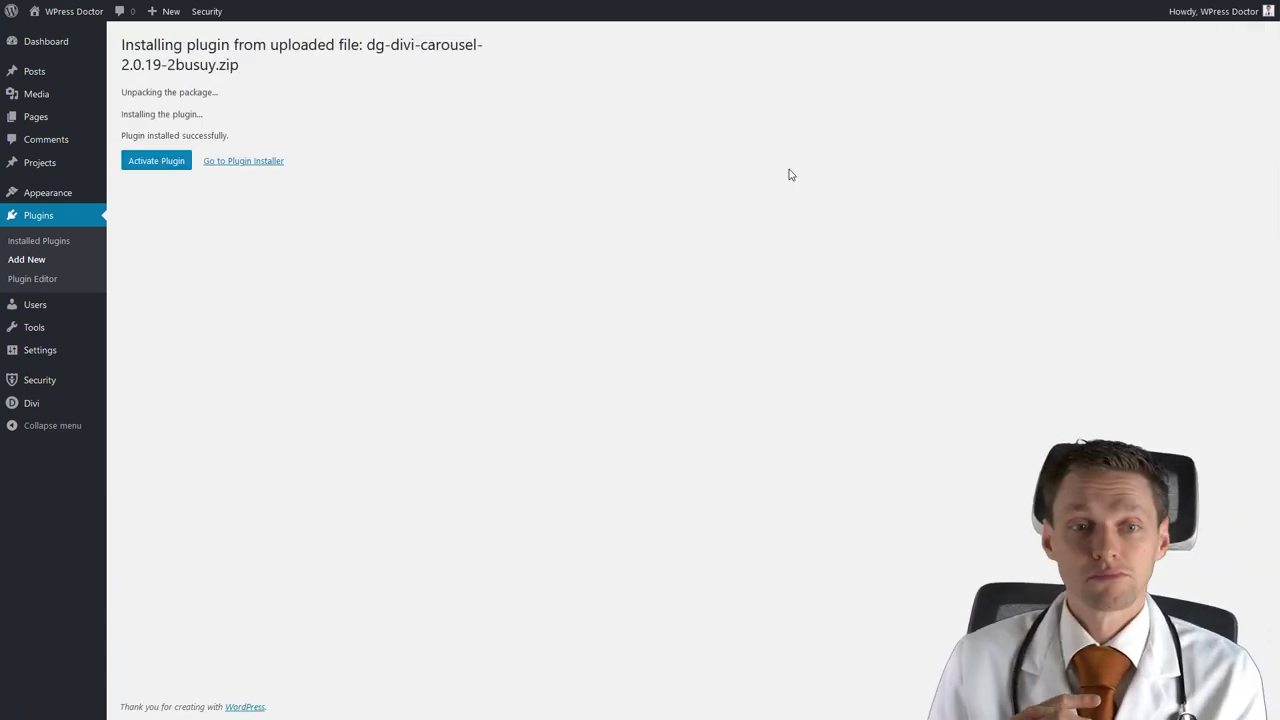
pyautogui.click(170, 163)
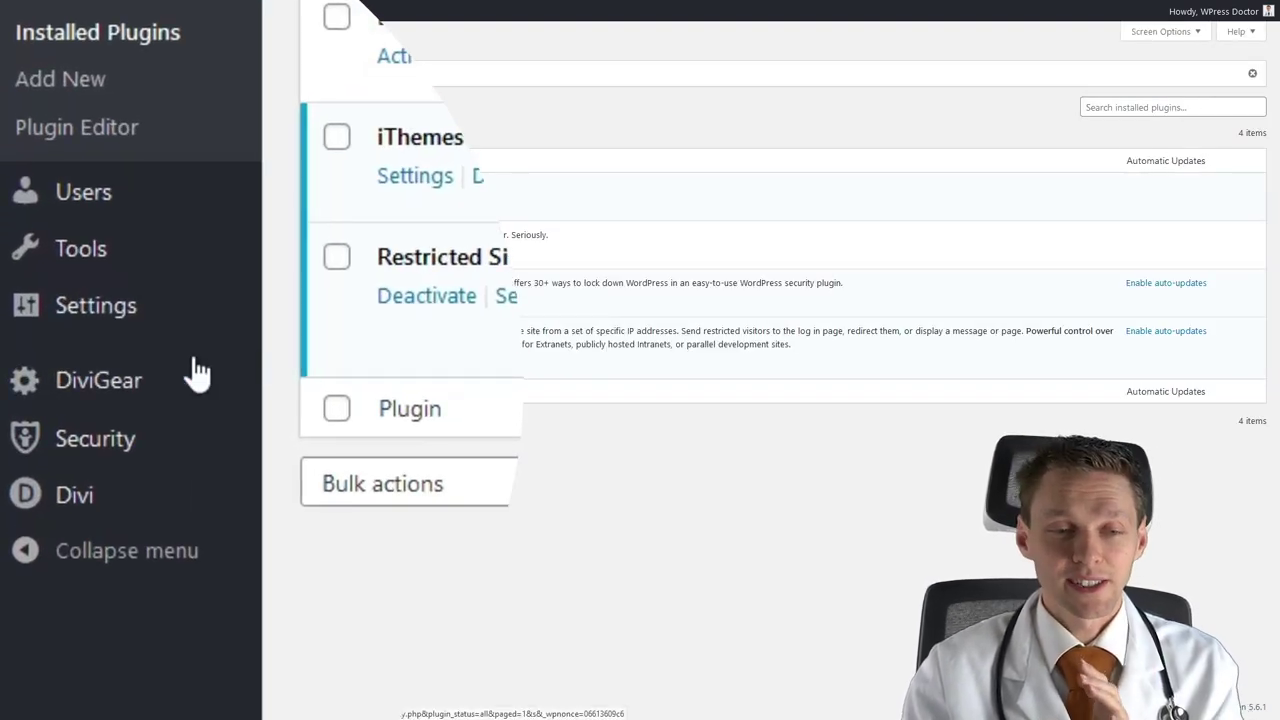
# Enter the license key in the DiviGear Carousel Module settings, save the changes and activate the license.
pyautogui.click(100, 385)
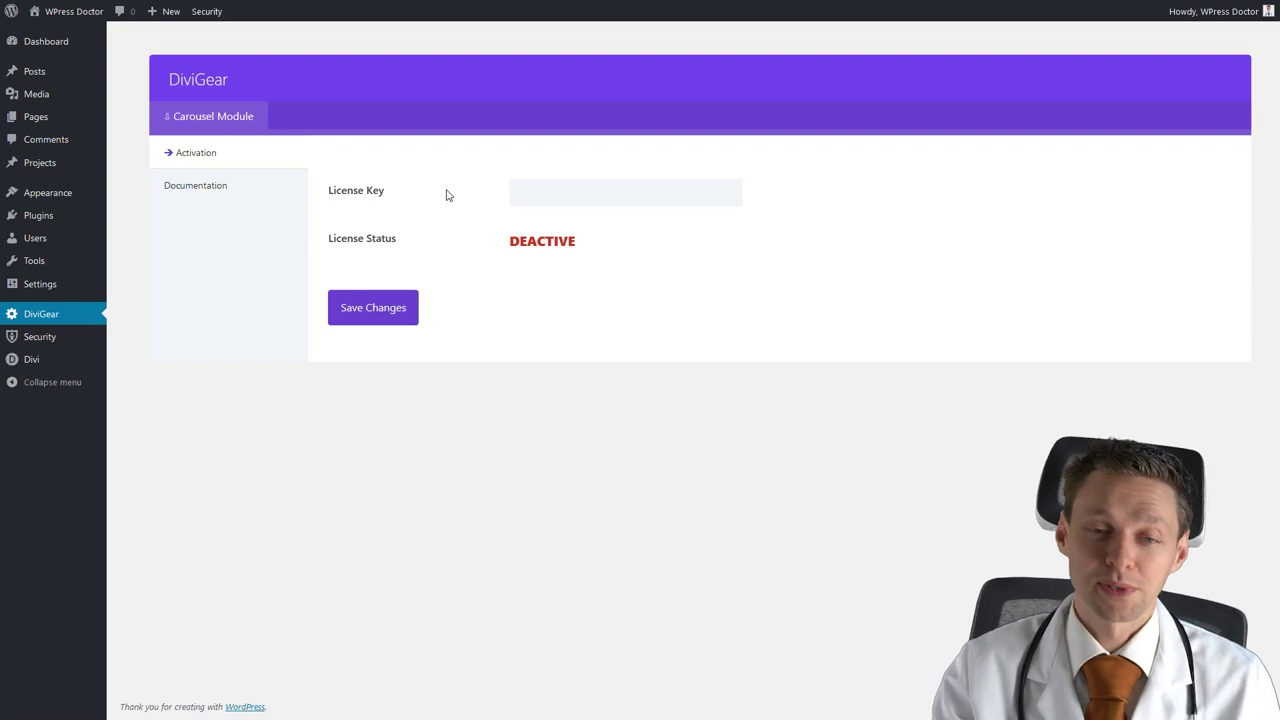
pyautogui.click(566, 197)
pyautogui.click(664, 305)
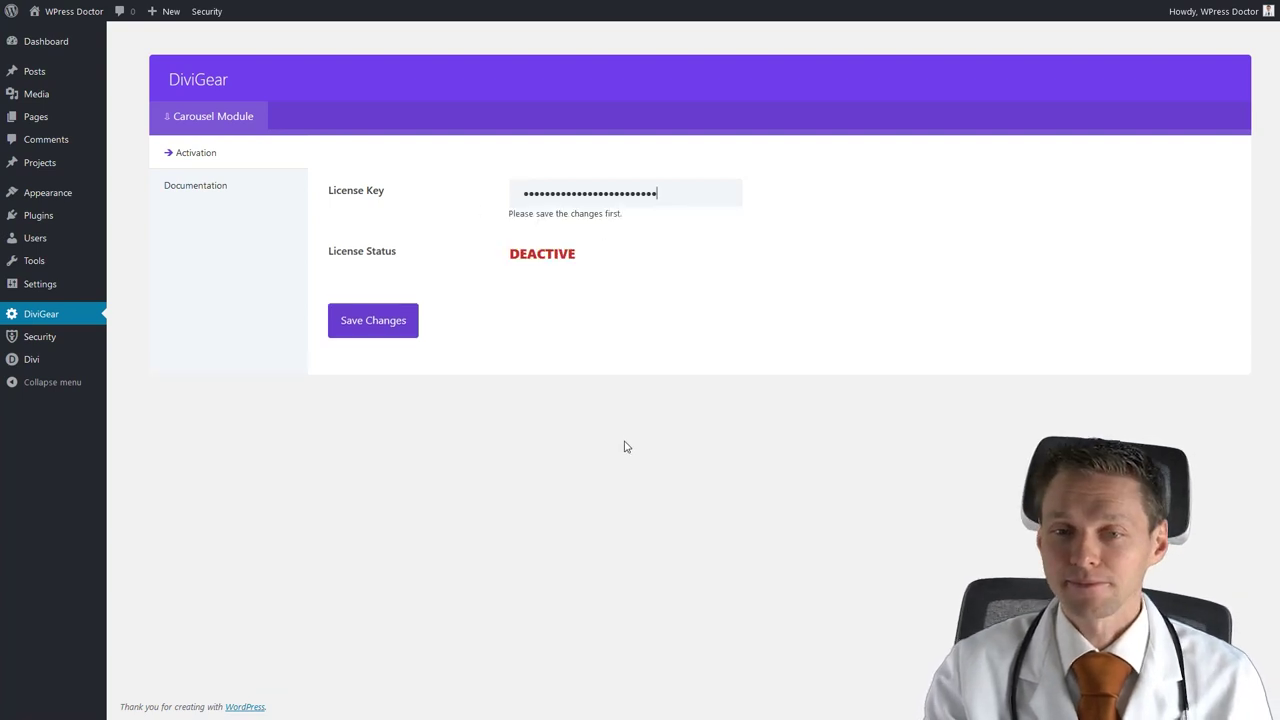
pyautogui.click(373, 320)
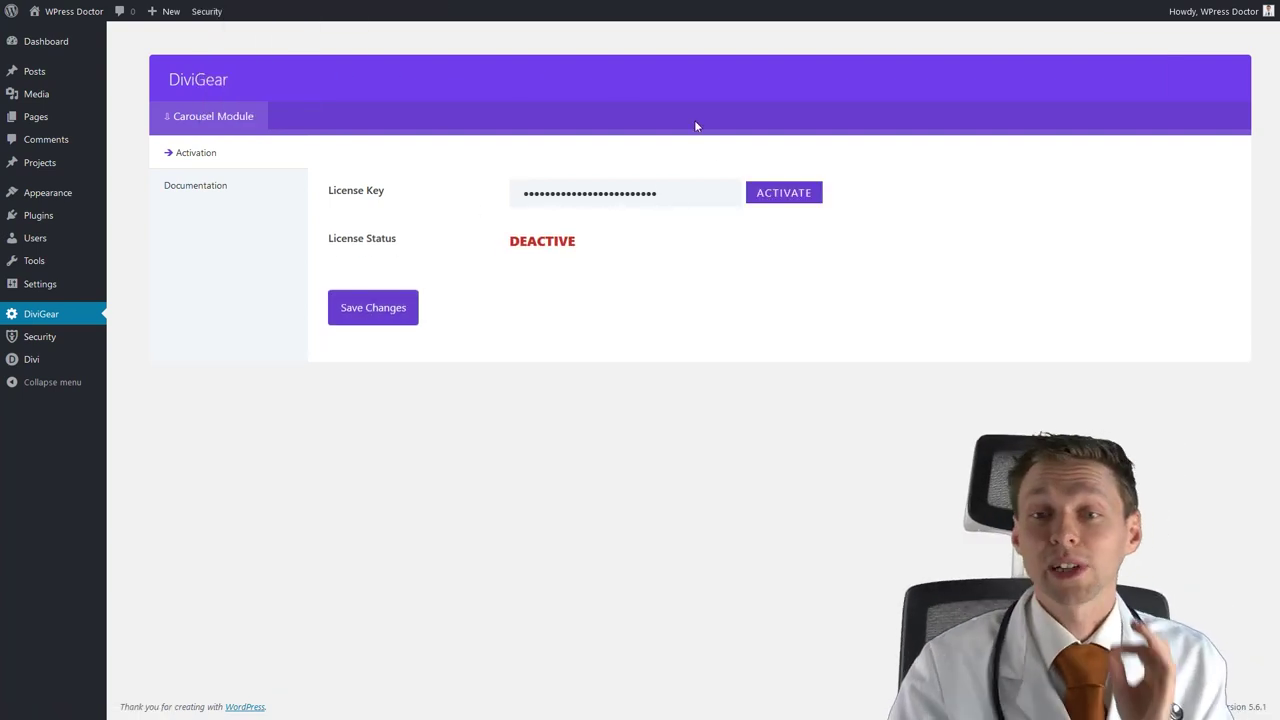
pyautogui.click(784, 195)
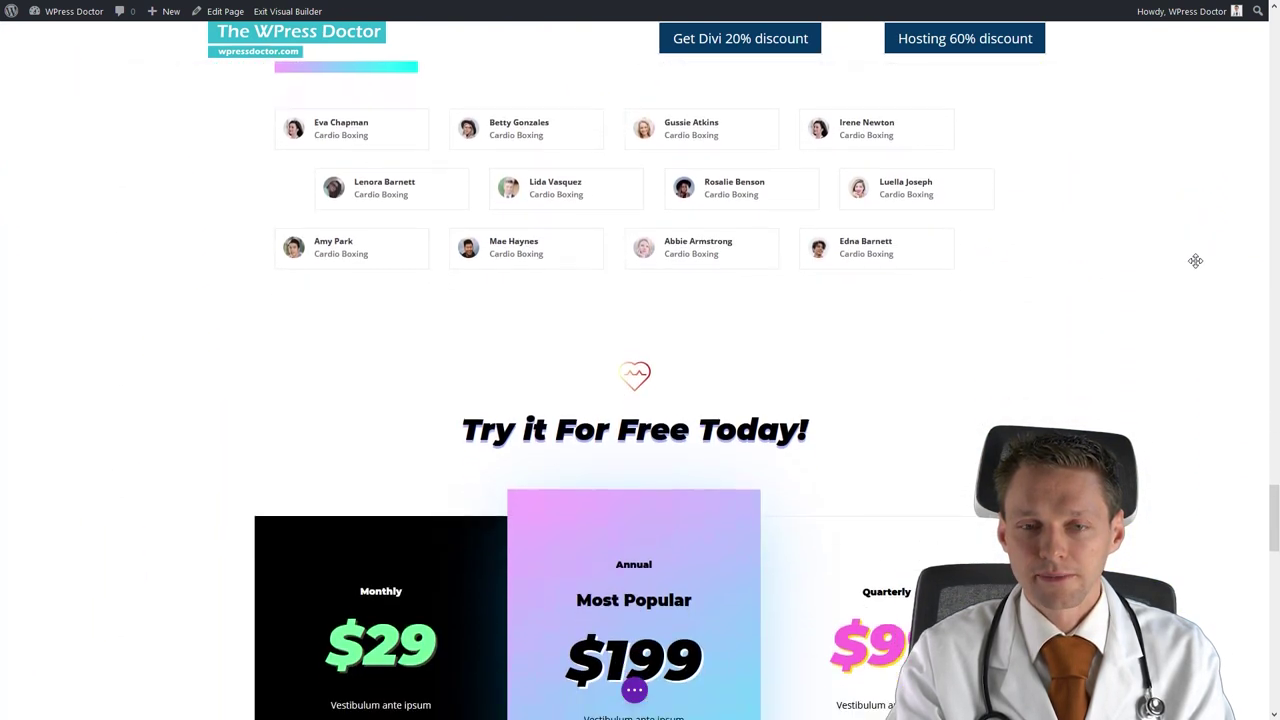
# Insert a single-column row below the testimonials and add a Divi Carousel module to it.
pyautogui.middleClick(380, 370)
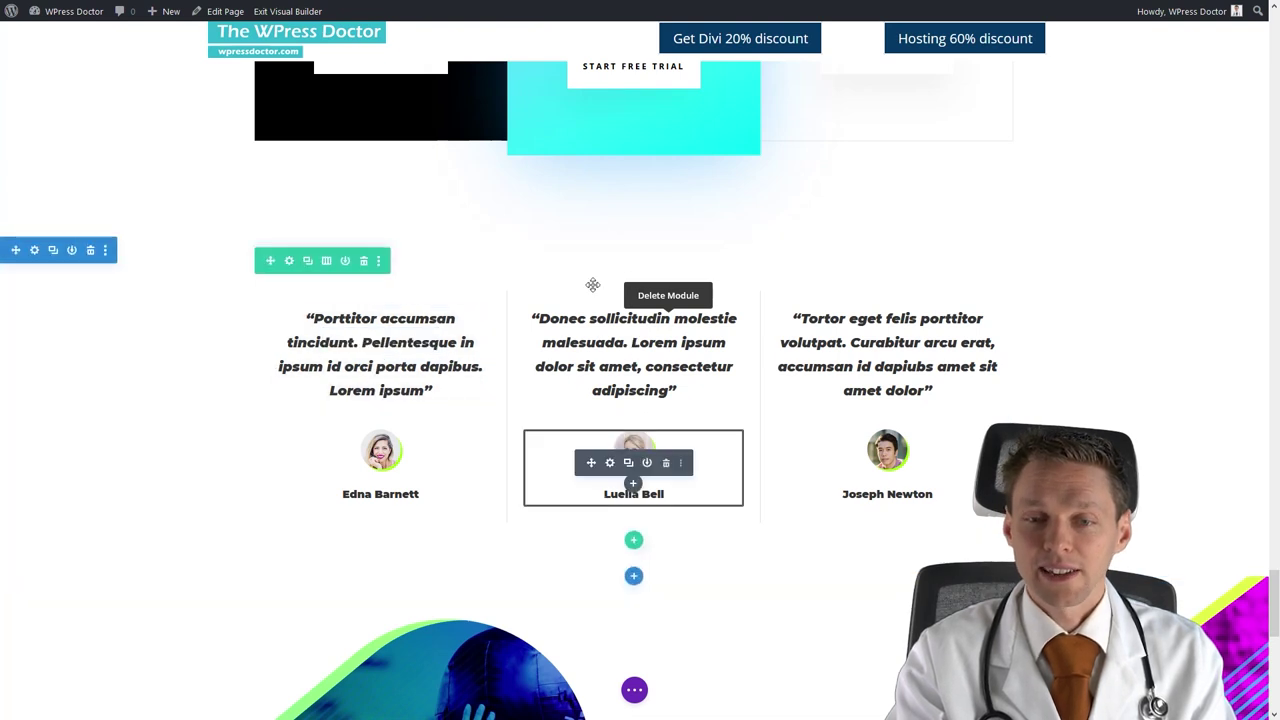
pyautogui.click(633, 541)
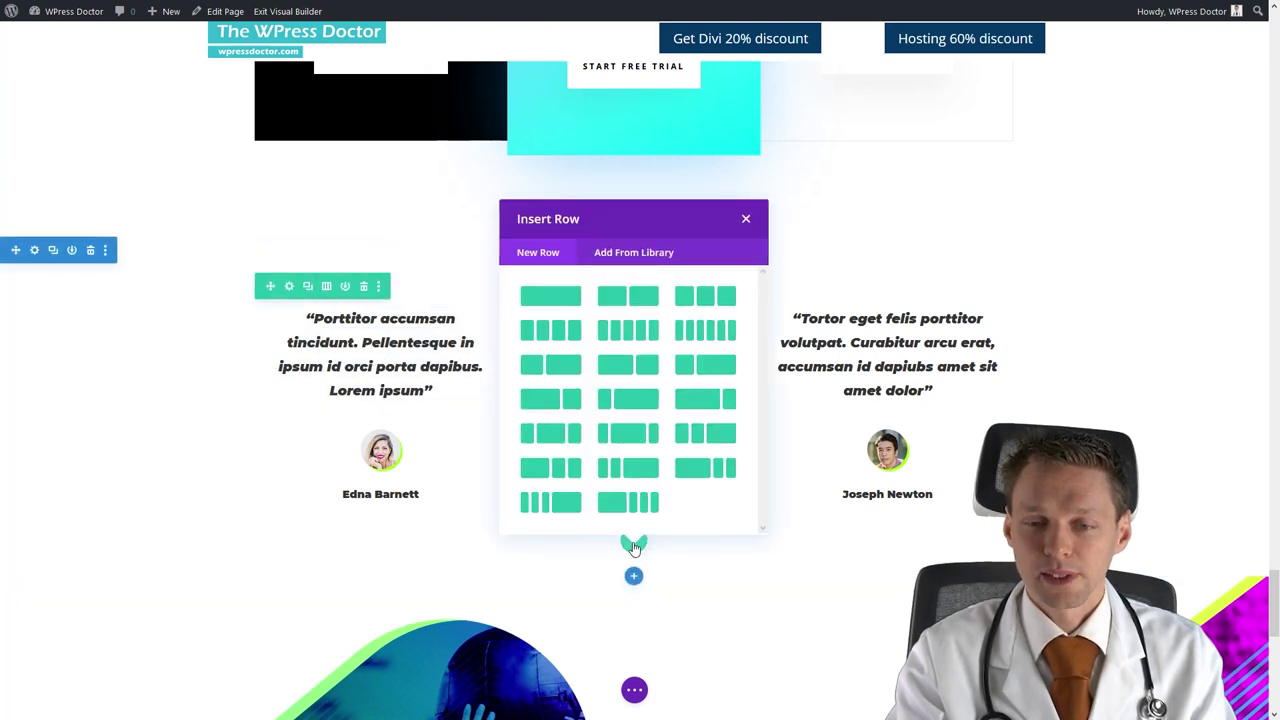
pyautogui.click(563, 290)
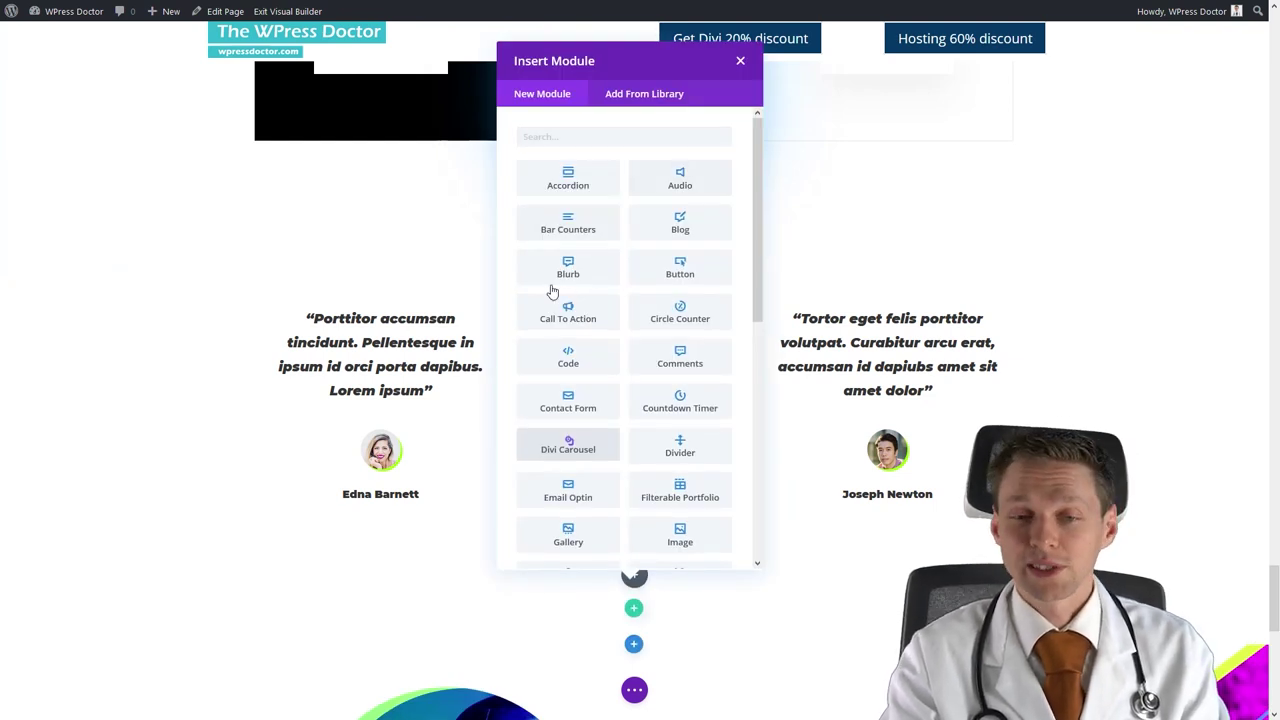
pyautogui.click(567, 449)
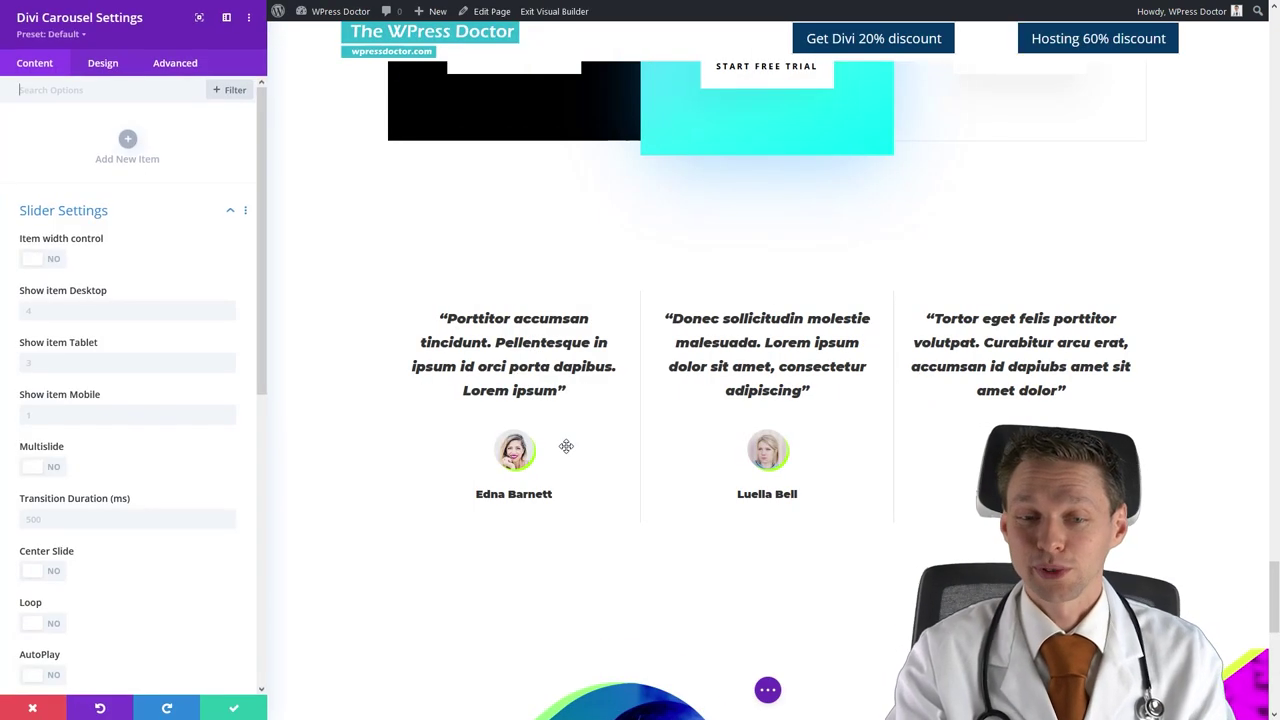
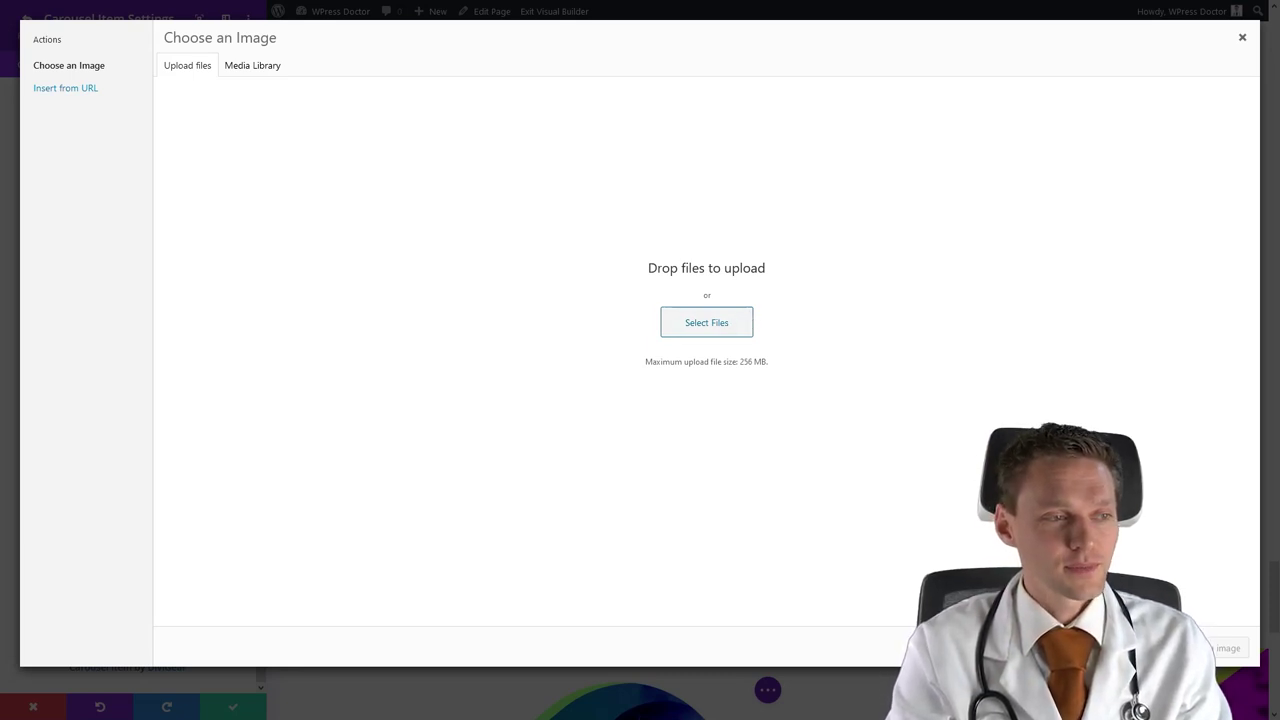
# Upload the brand logos to the media library and copy the Under Armour image's title into its alt text.
pyautogui.moveTo(9, 306); pyautogui.dragTo(533, 324)
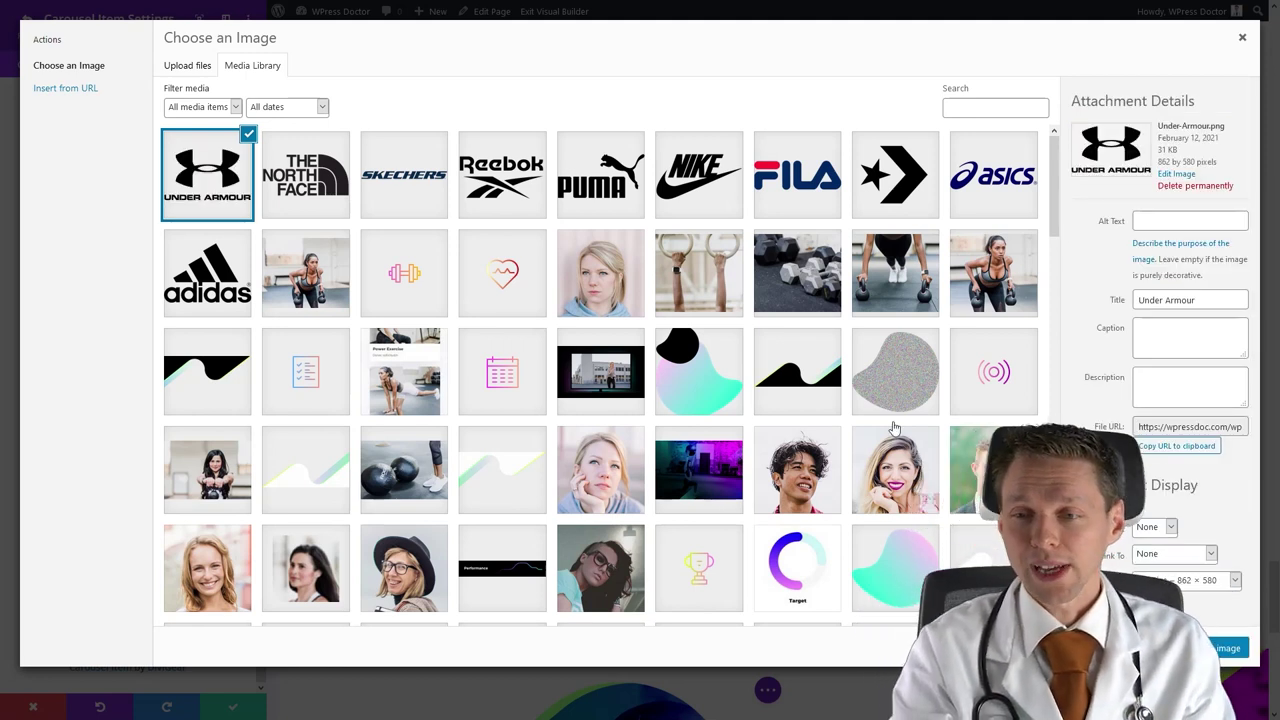
pyautogui.moveTo(1204, 319); pyautogui.dragTo(1136, 314)
pyautogui.tripleClick(1166, 303)
pyautogui.hotkey('ctrl', 'c')
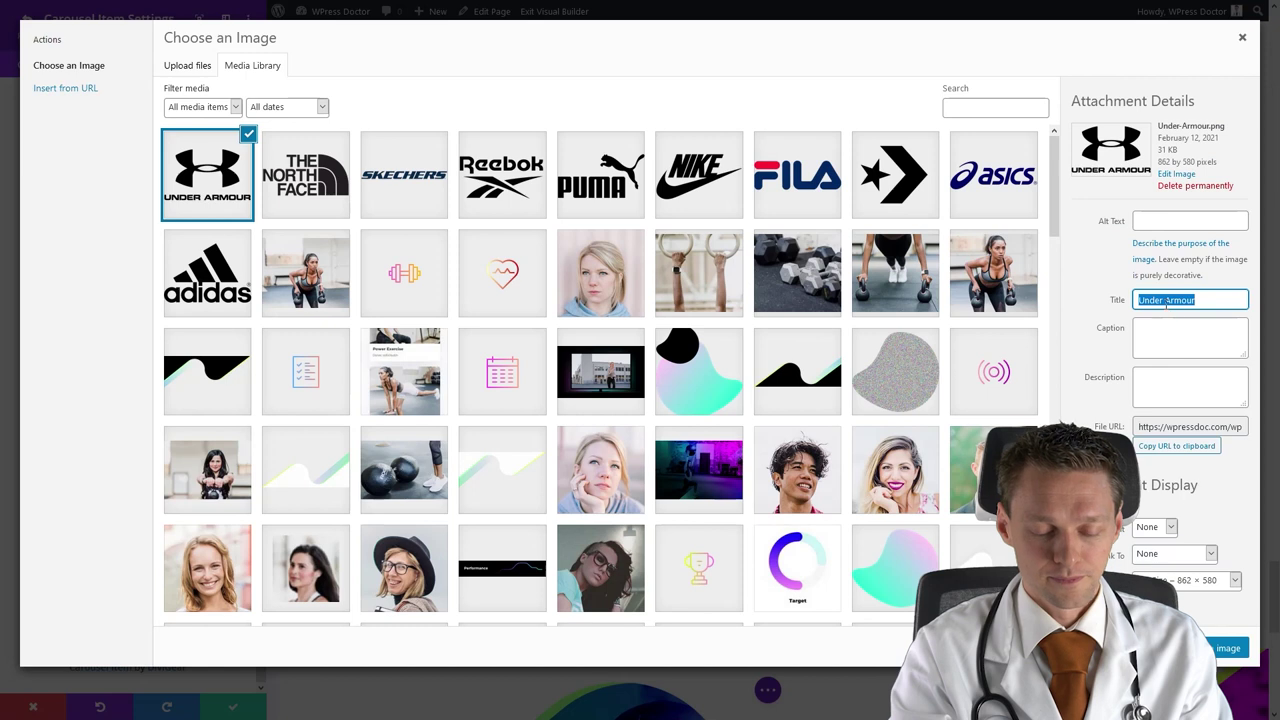
pyautogui.hotkey('shift', 'Tab')
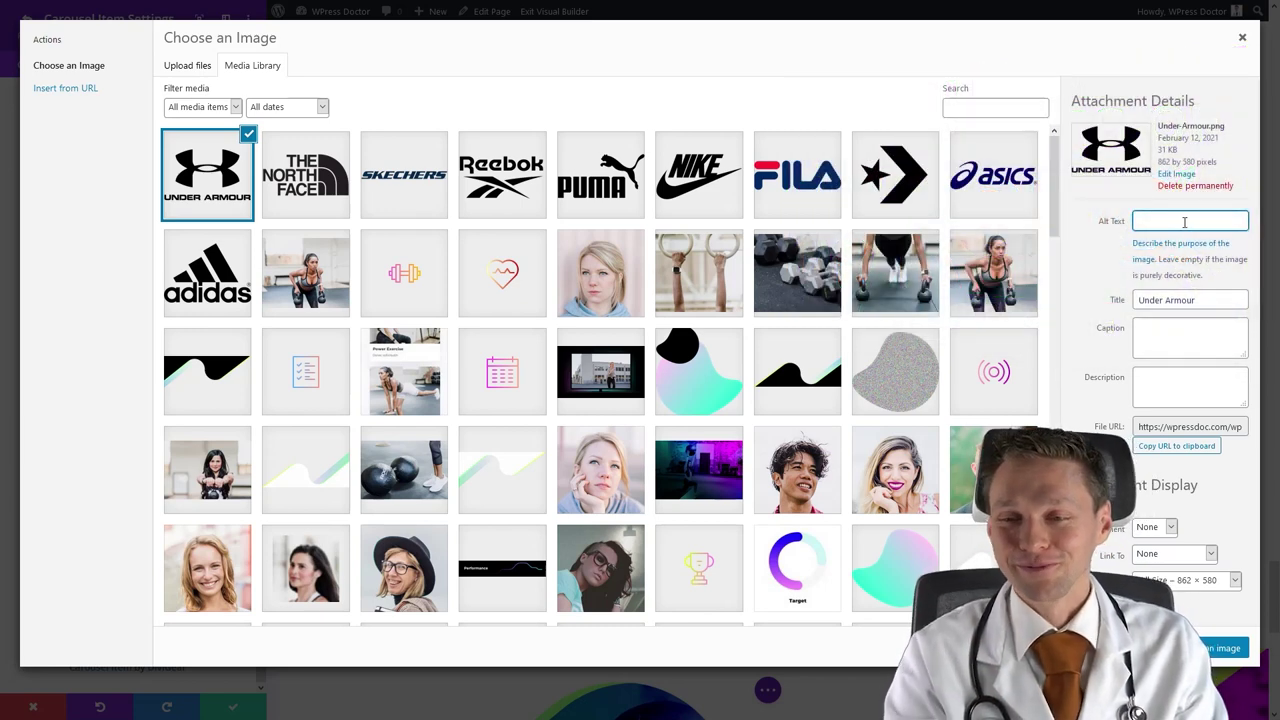
pyautogui.hotkey('ctrl', 'v')
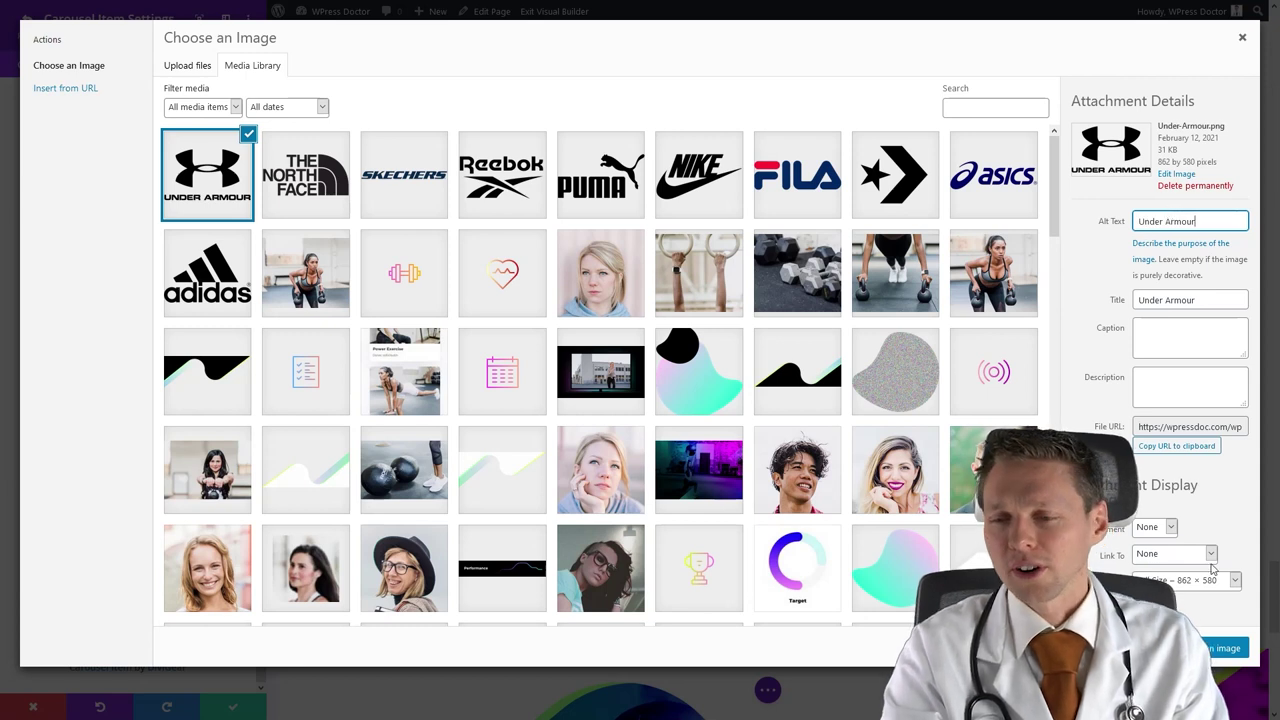
# Insert the Under Armour logo into the carousel item and set its image alt text to Under Armour.
pyautogui.press('Return')
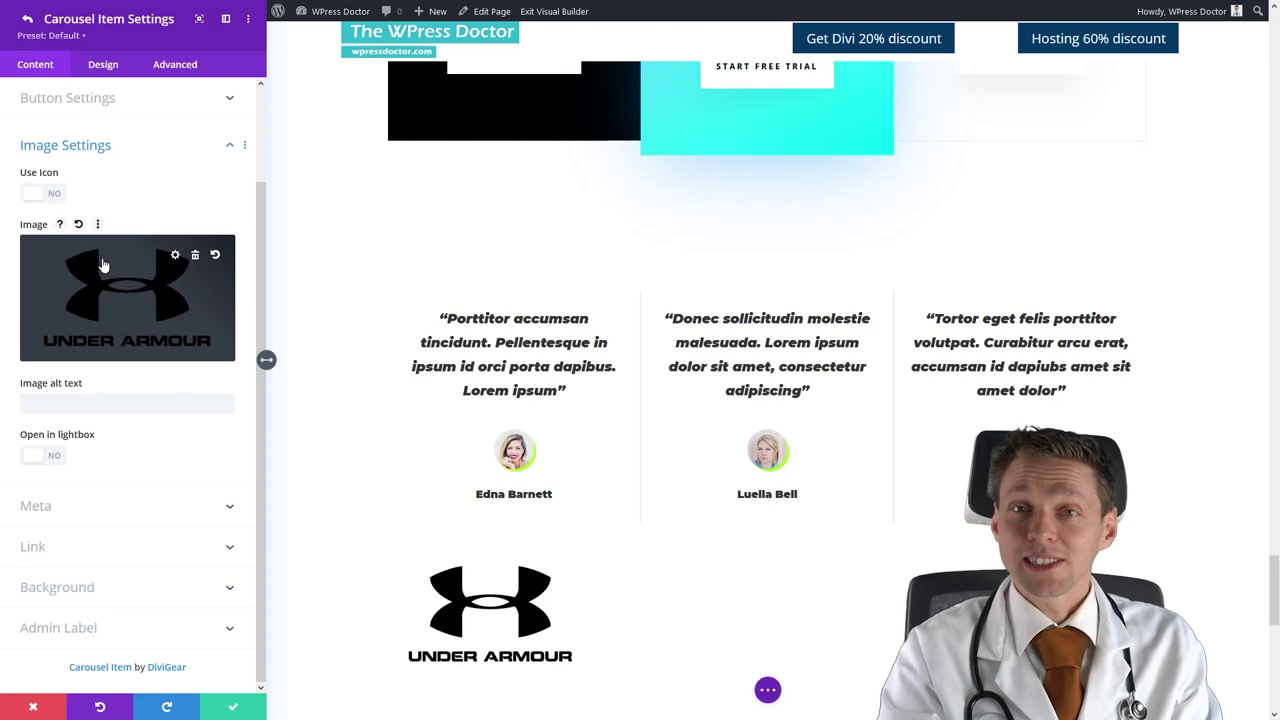
pyautogui.scroll(-2, 569, 397)
pyautogui.scroll(-1, 730, 400)
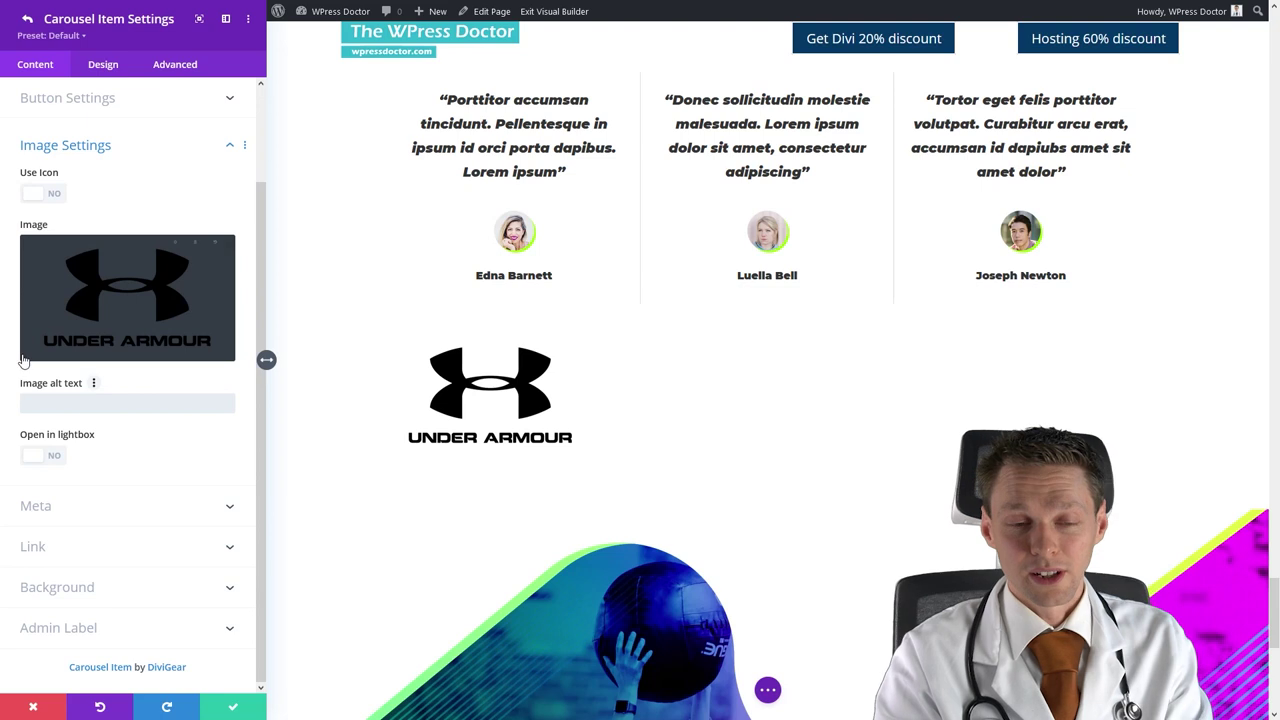
pyautogui.hotkey('ctrl', 'v')
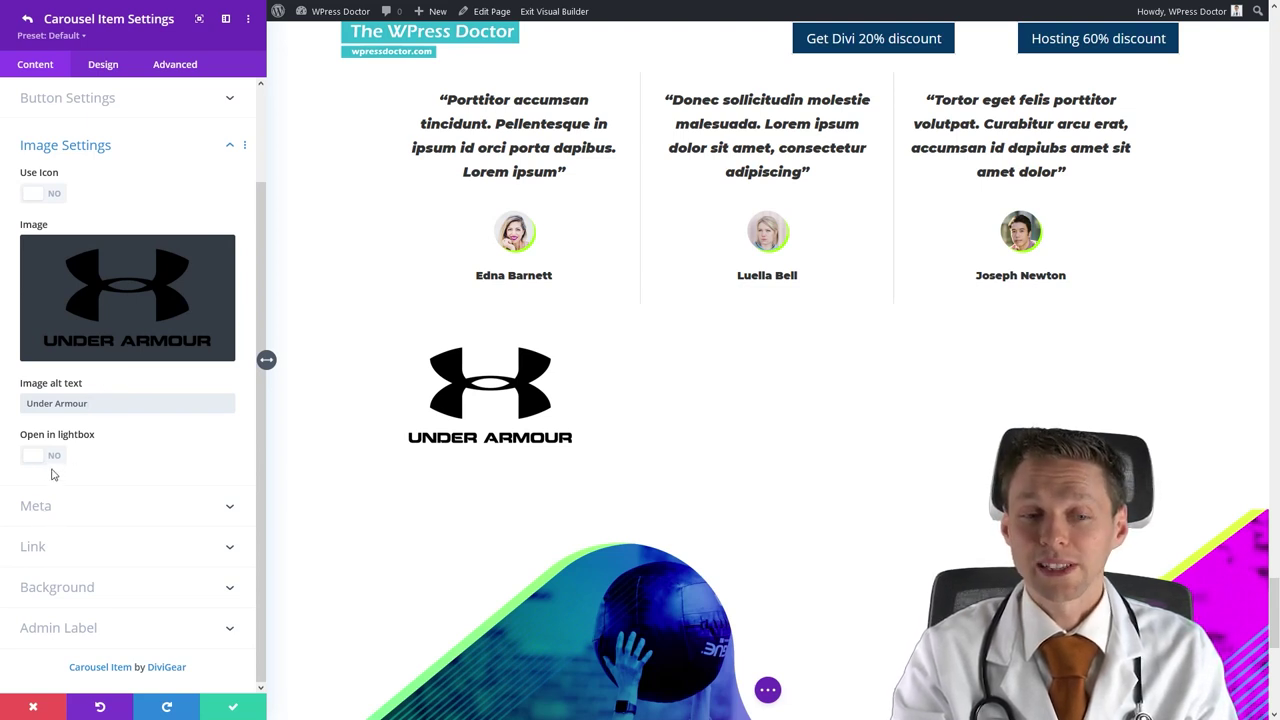
# Set the carousel item's admin label to Under Armour and save the item.
pyautogui.click(81, 640)
pyautogui.click(99, 464)
pyautogui.hotkey('ctrl', 'v')
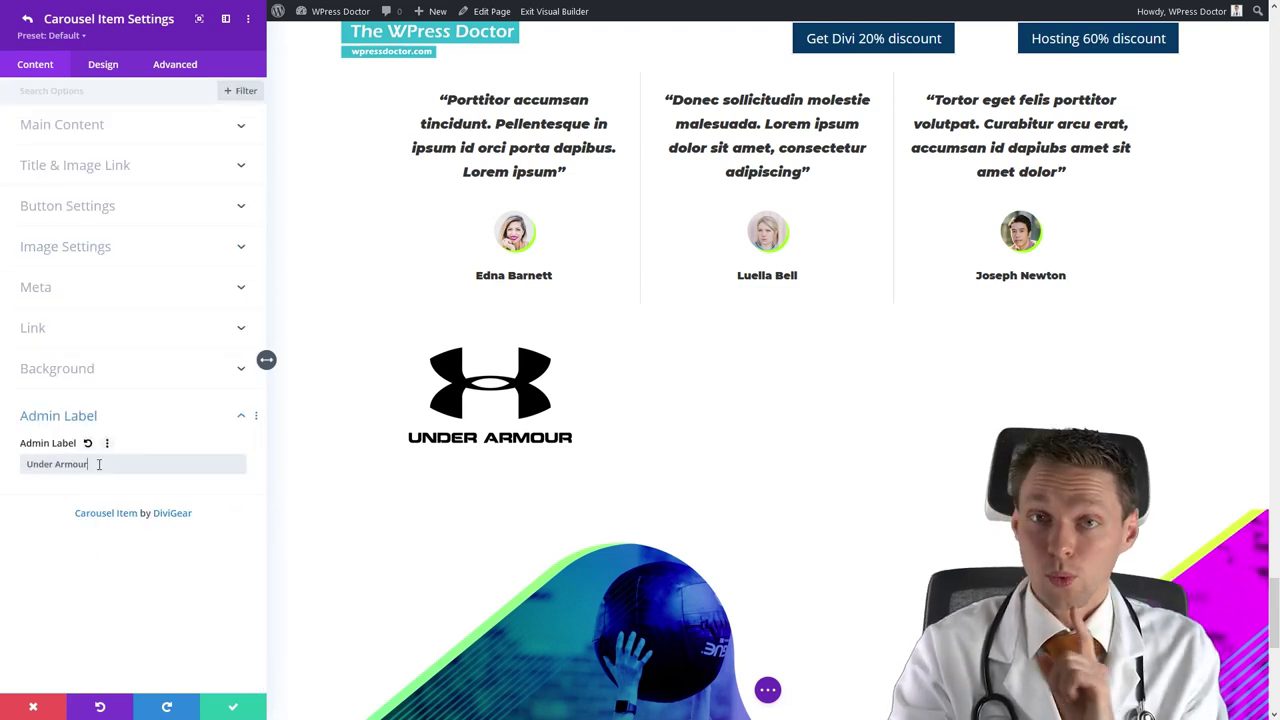
pyautogui.click(229, 710)
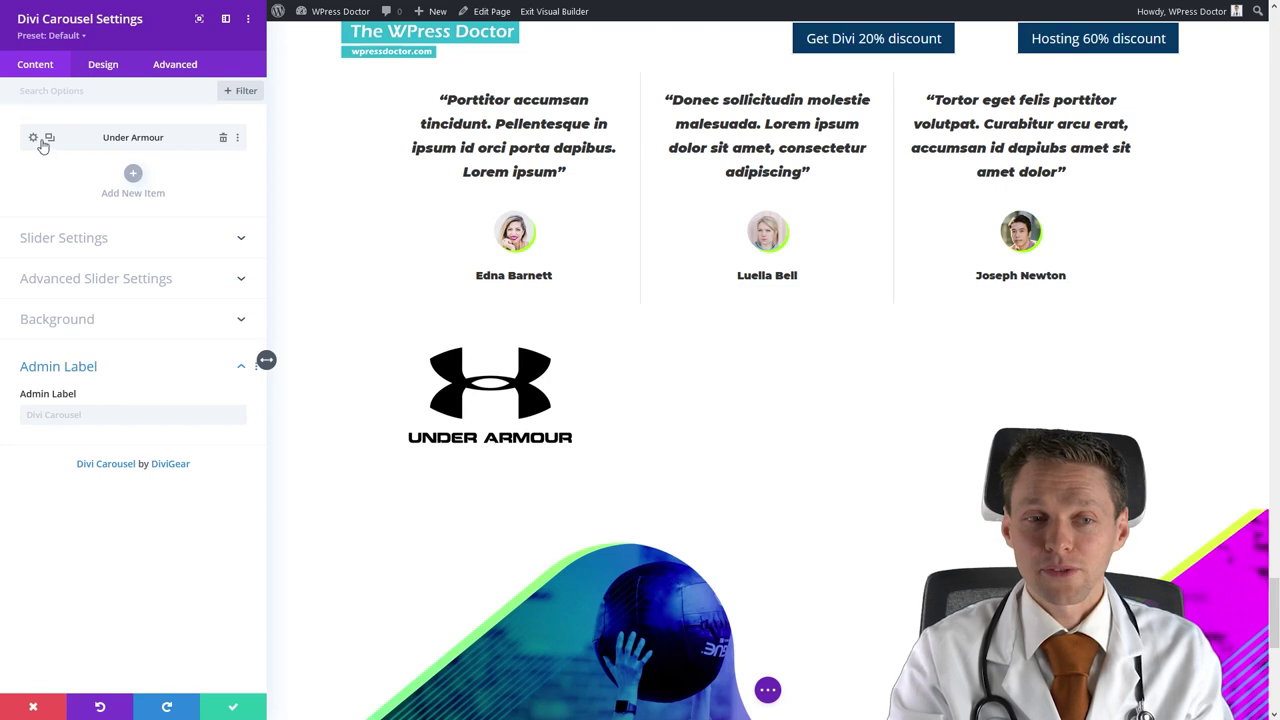
# Add a new carousel item with The North Face logo, copying the image's title into its alt text.
pyautogui.click(133, 176)
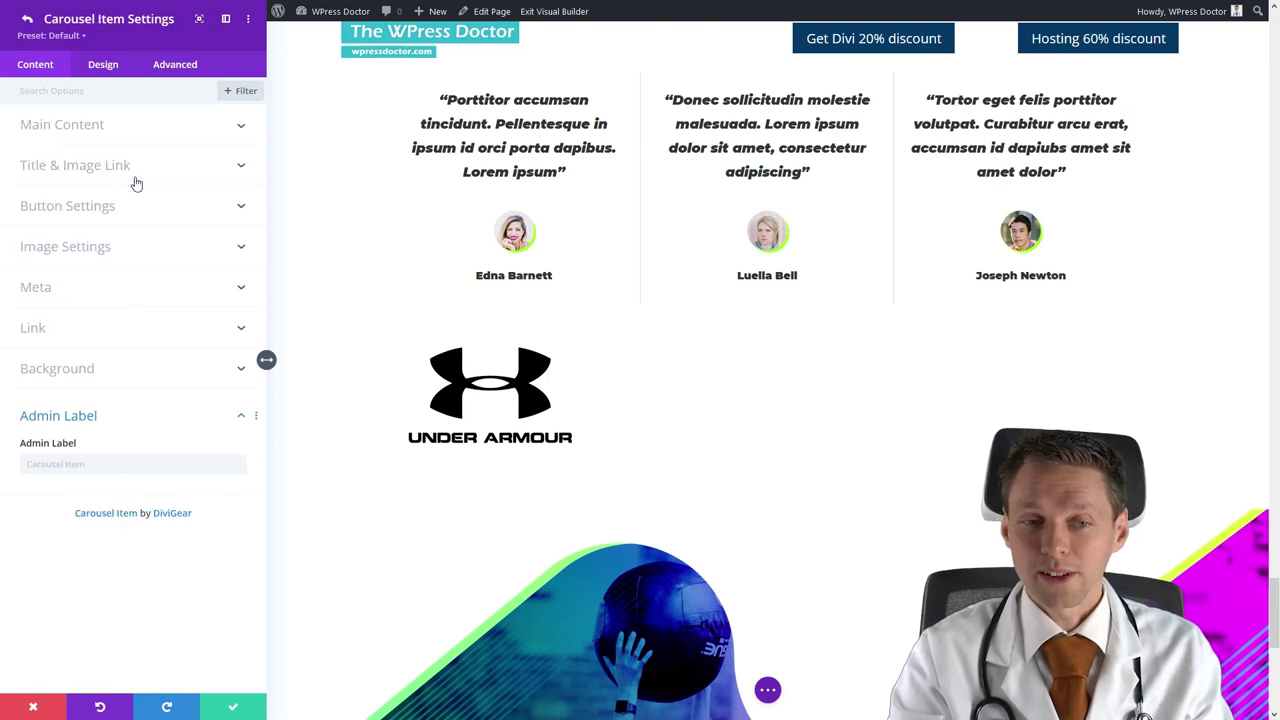
pyautogui.click(69, 250)
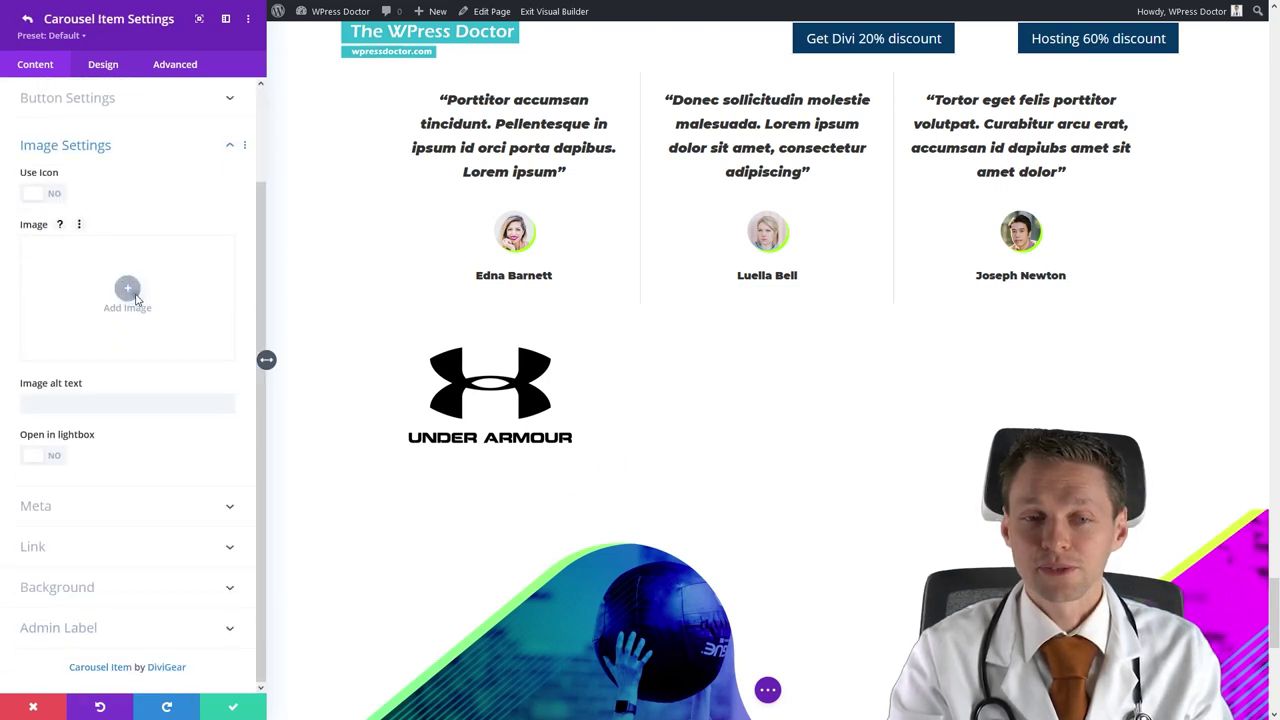
pyautogui.click(127, 292)
pyautogui.click(272, 193)
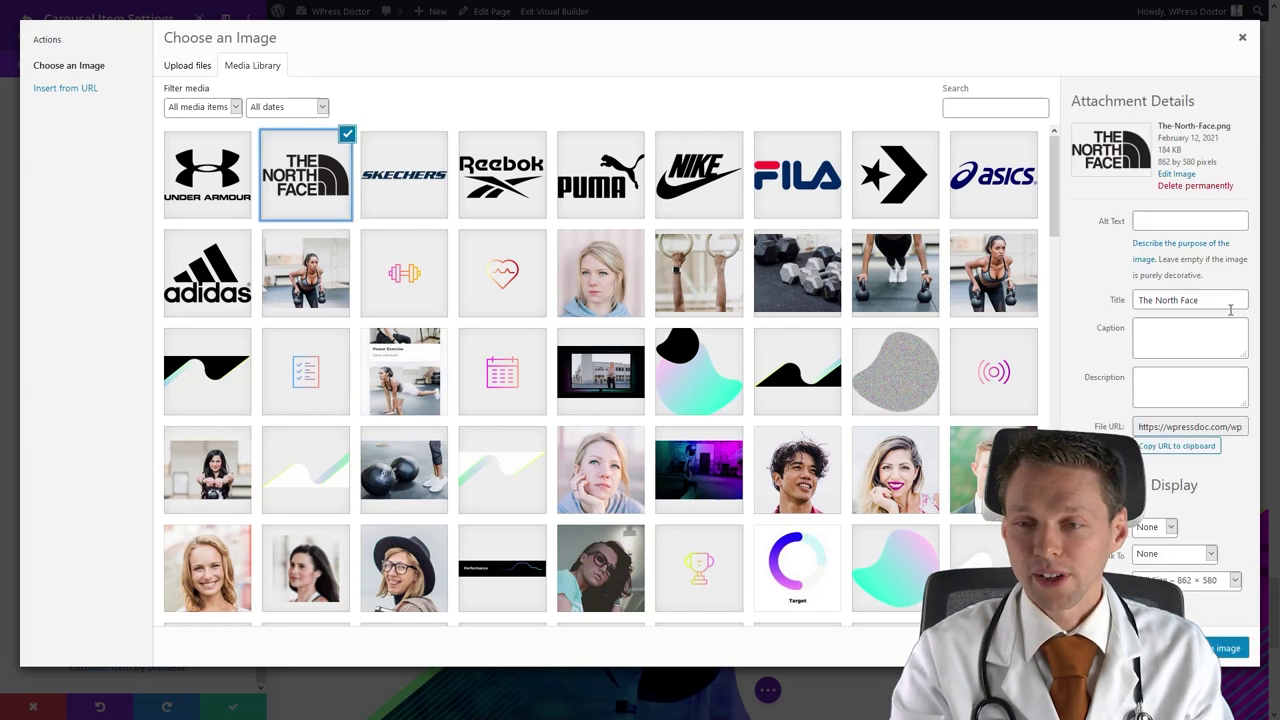
pyautogui.tripleClick(1185, 300)
pyautogui.hotkey('ctrl', 'c')
pyautogui.click(1167, 221)
pyautogui.hotkey('ctrl', 'v')
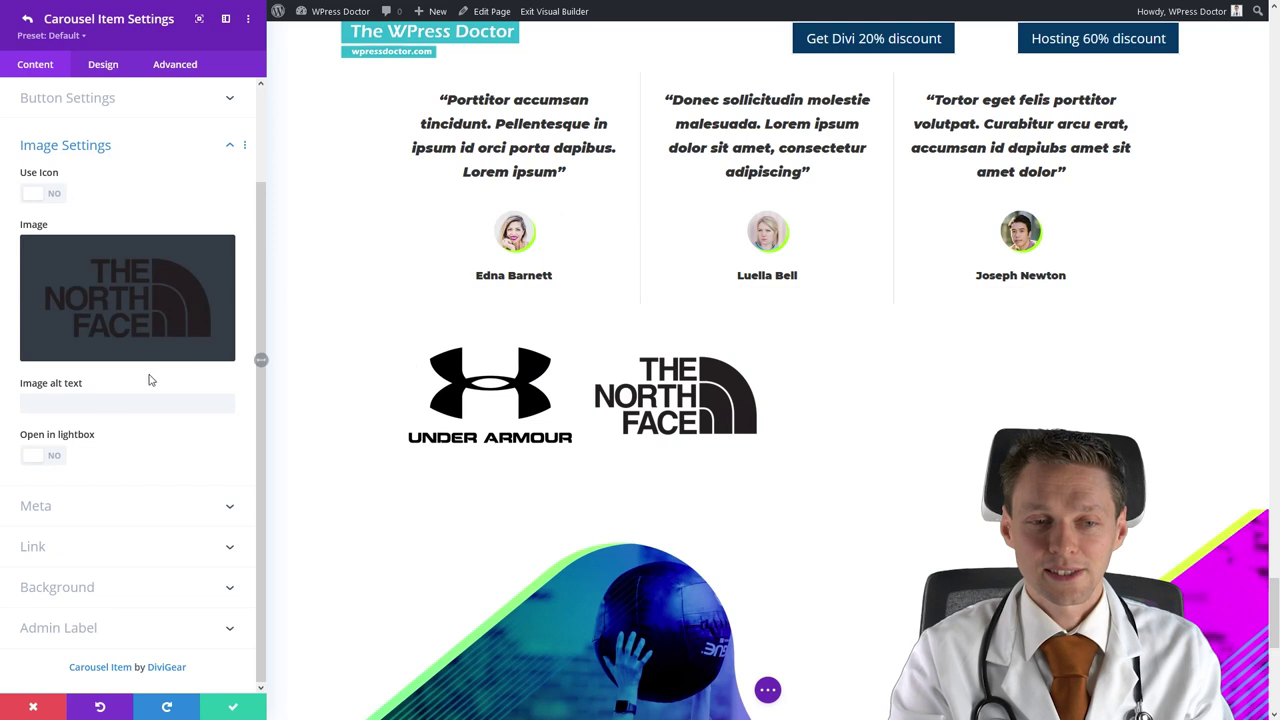
# Set the new carousel item's admin label to The North Face and save the item.
pyautogui.click(94, 636)
pyautogui.click(70, 464)
pyautogui.hotkey('ctrl', 'v')
pyautogui.click(230, 705)
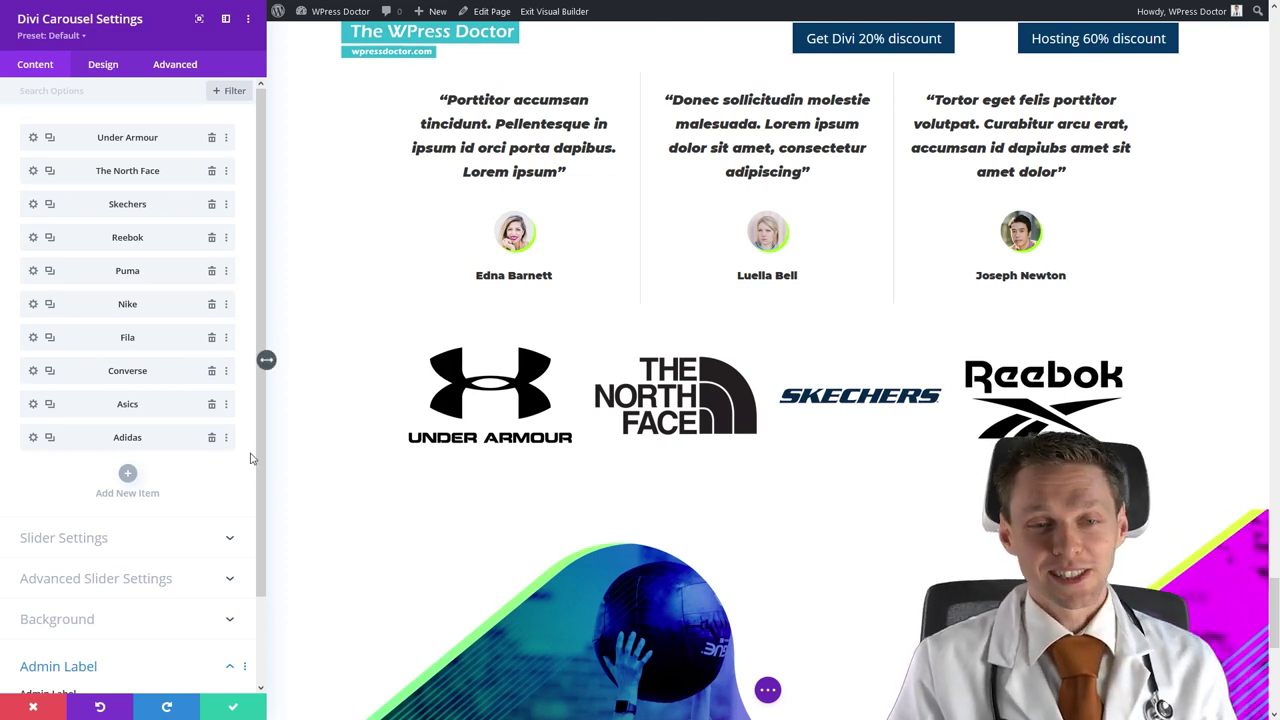
# Try item width control in the slider settings with an item width of 61px, and switch it back off.
pyautogui.click(107, 539)
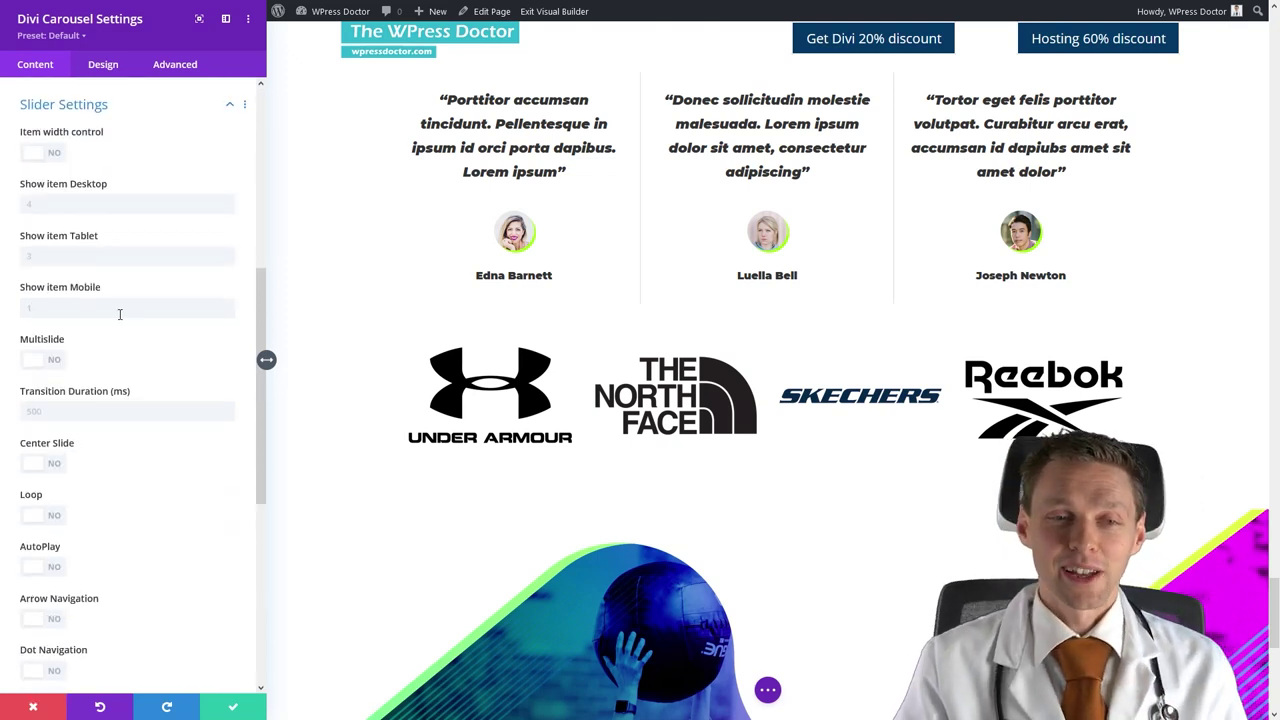
pyautogui.click(50, 154)
pyautogui.click(54, 156)
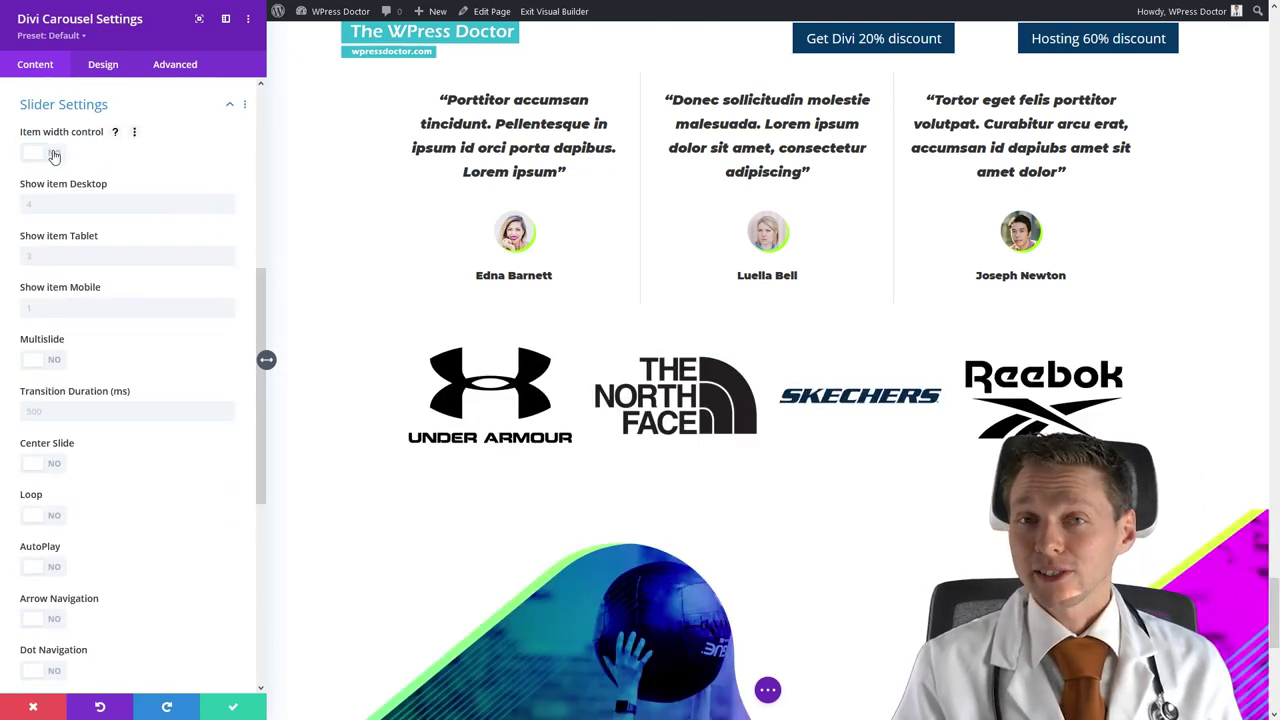
pyautogui.click(54, 156)
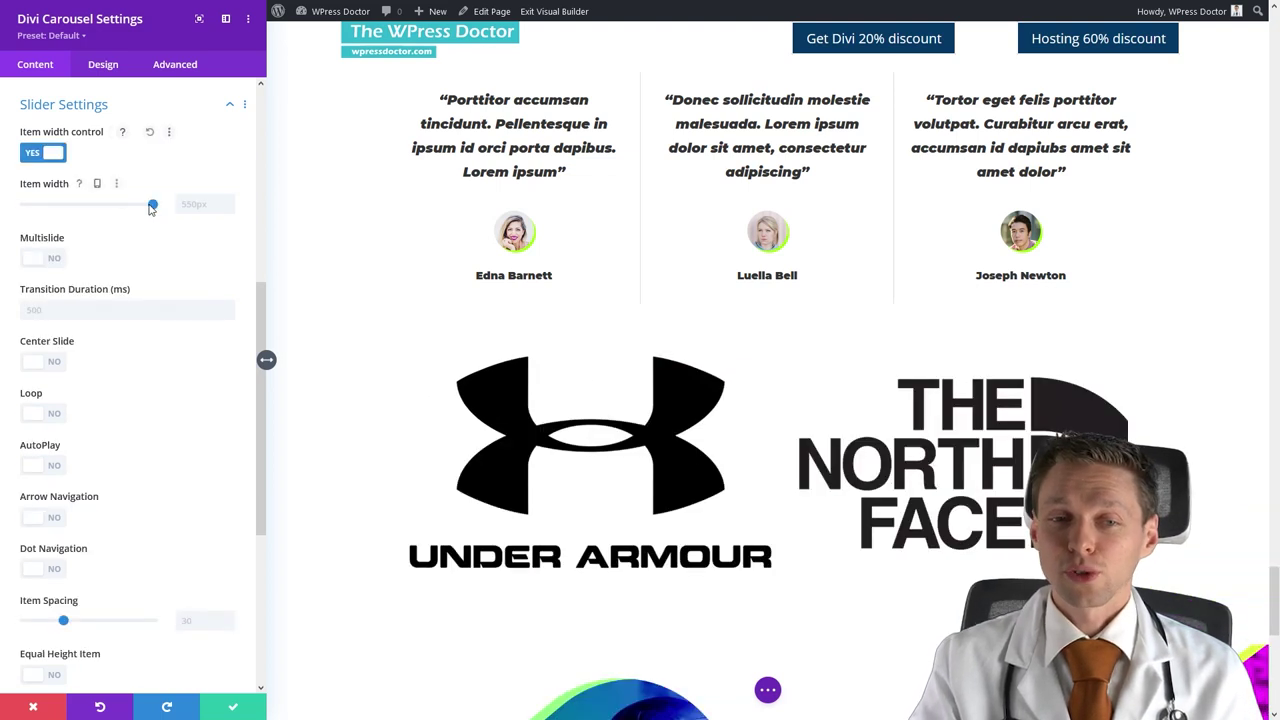
pyautogui.click(105, 205)
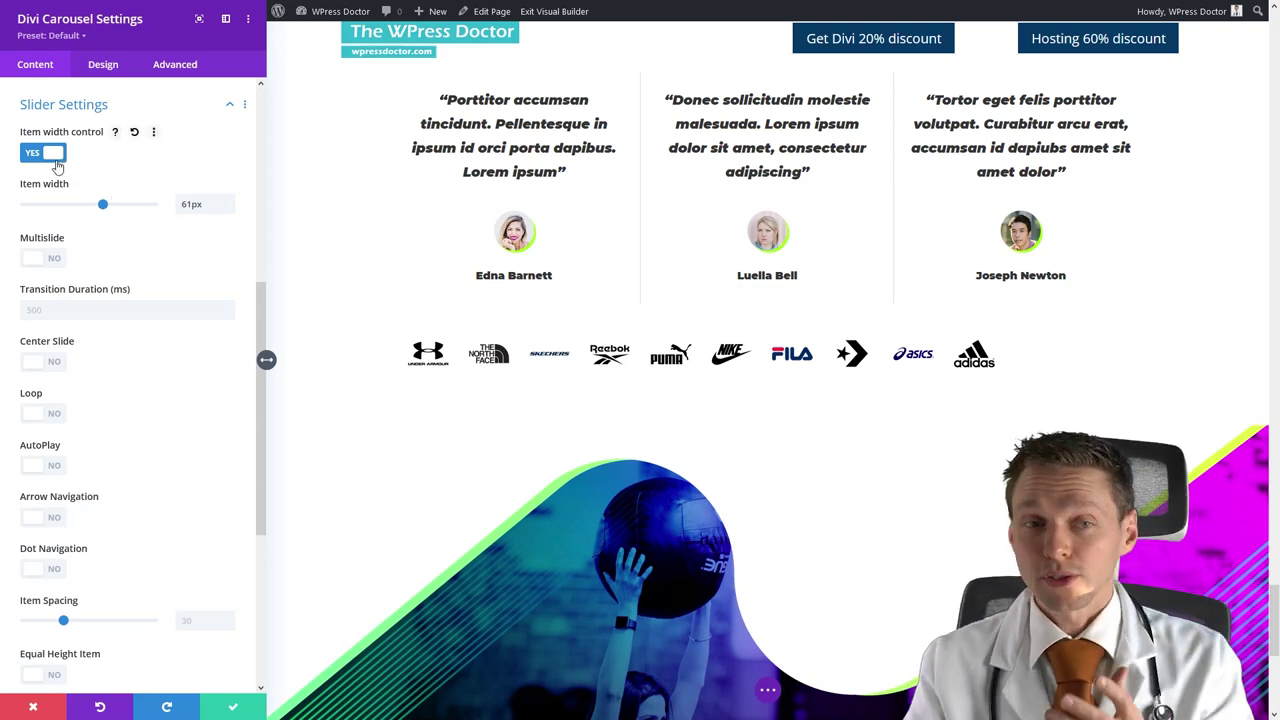
pyautogui.click(52, 155)
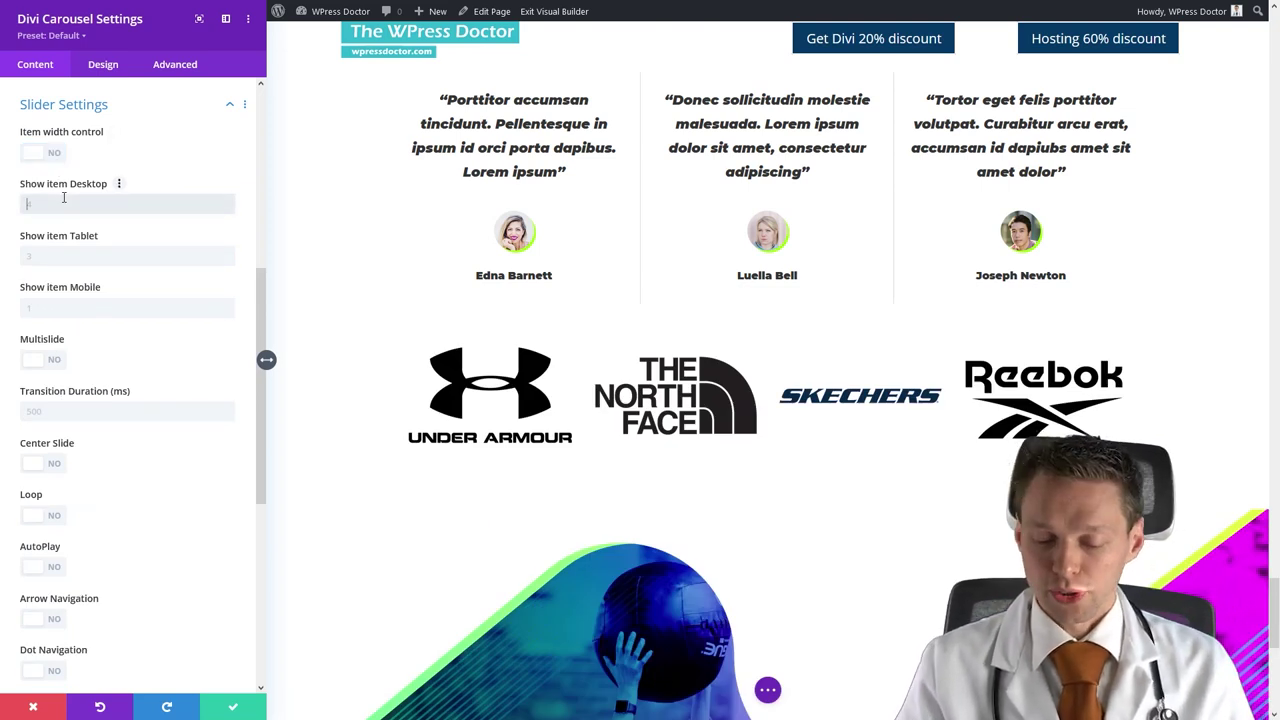
# Set the carousel to show 5 items on desktop, 3 on tablet and 2 on mobile.
pyautogui.click(63, 200)
pyautogui.write('5')
pyautogui.click(59, 258)
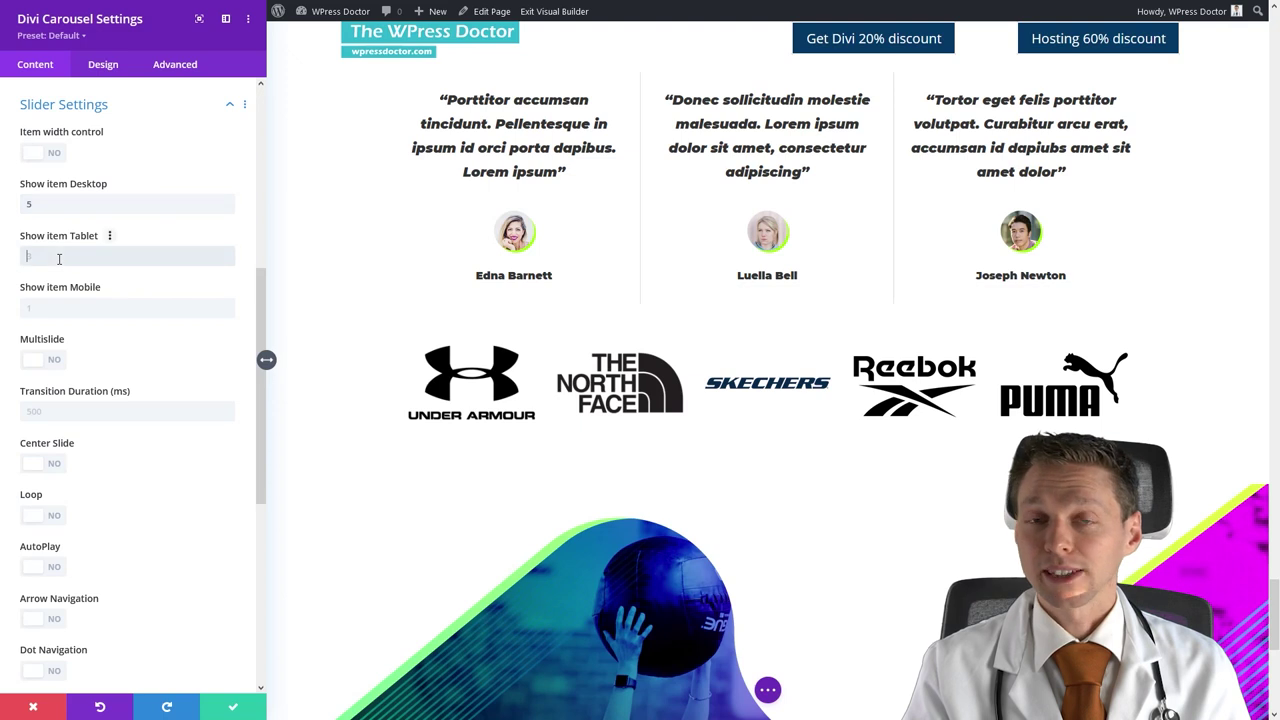
pyautogui.write('3')
pyautogui.click(63, 307)
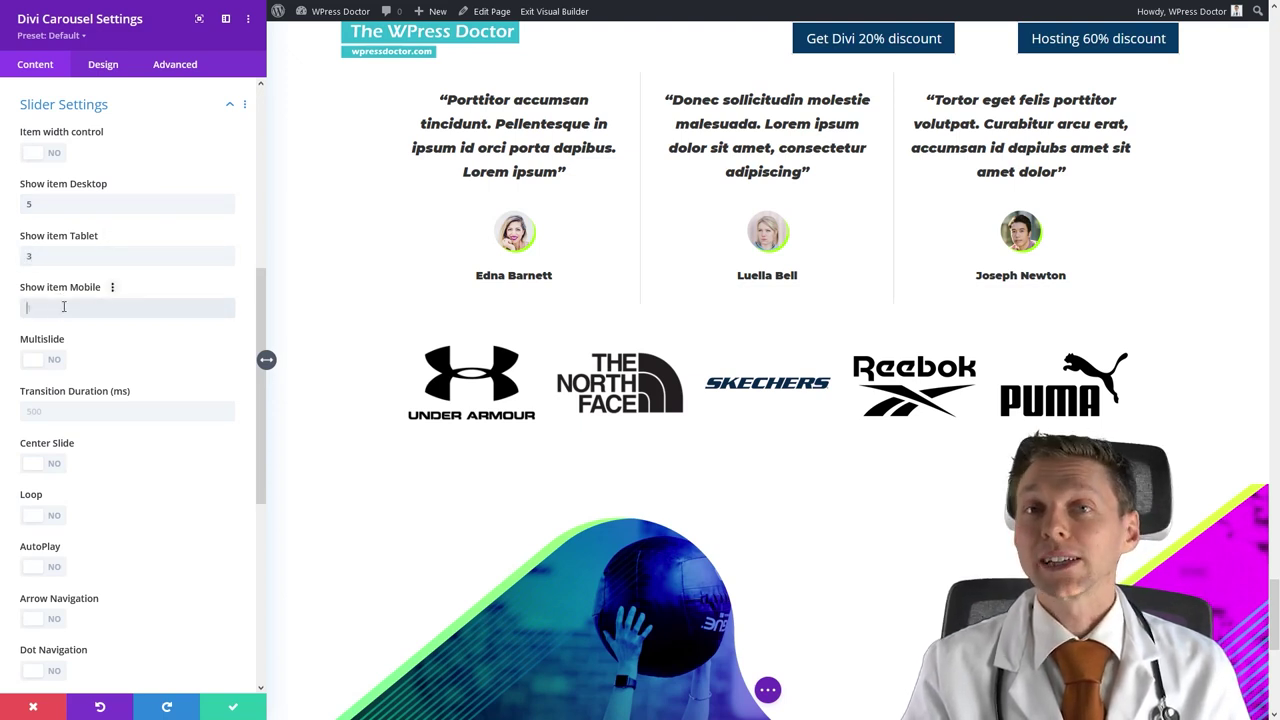
pyautogui.write('2')
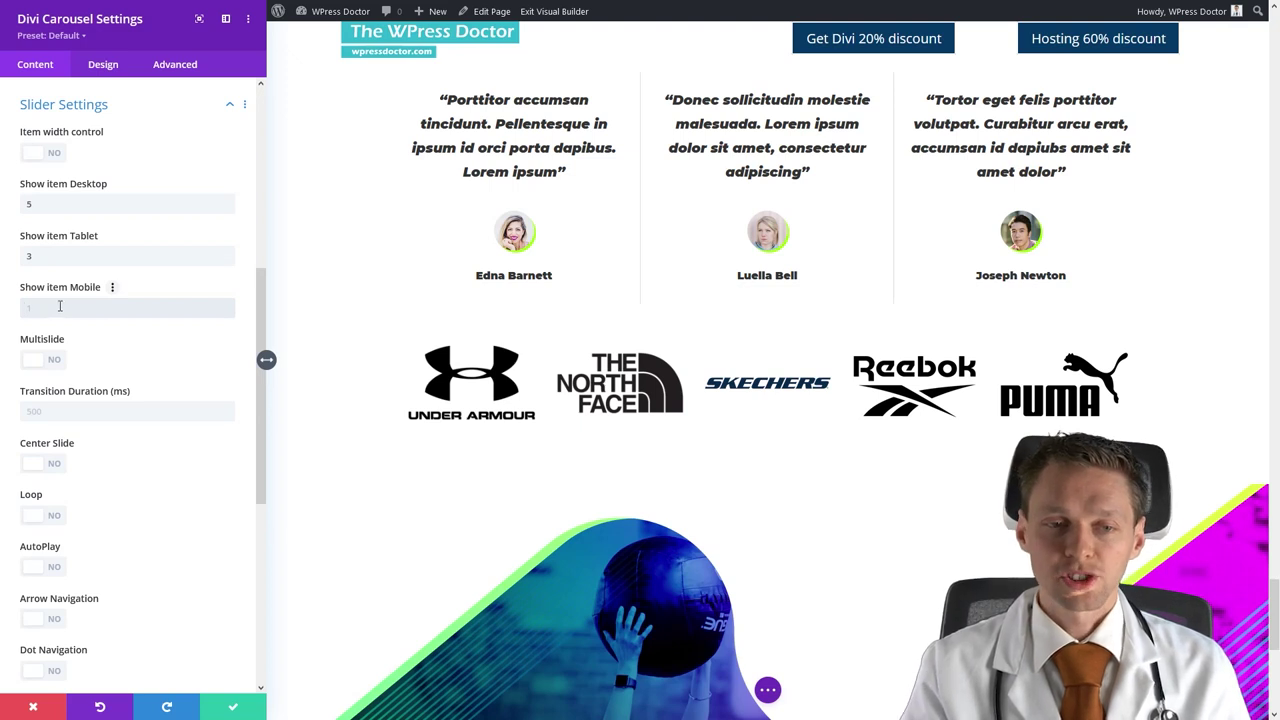
# Set the carousel's transition duration to 4000 ms and enable Loop and AutoPlay.
pyautogui.scroll(-1, 77, 340)
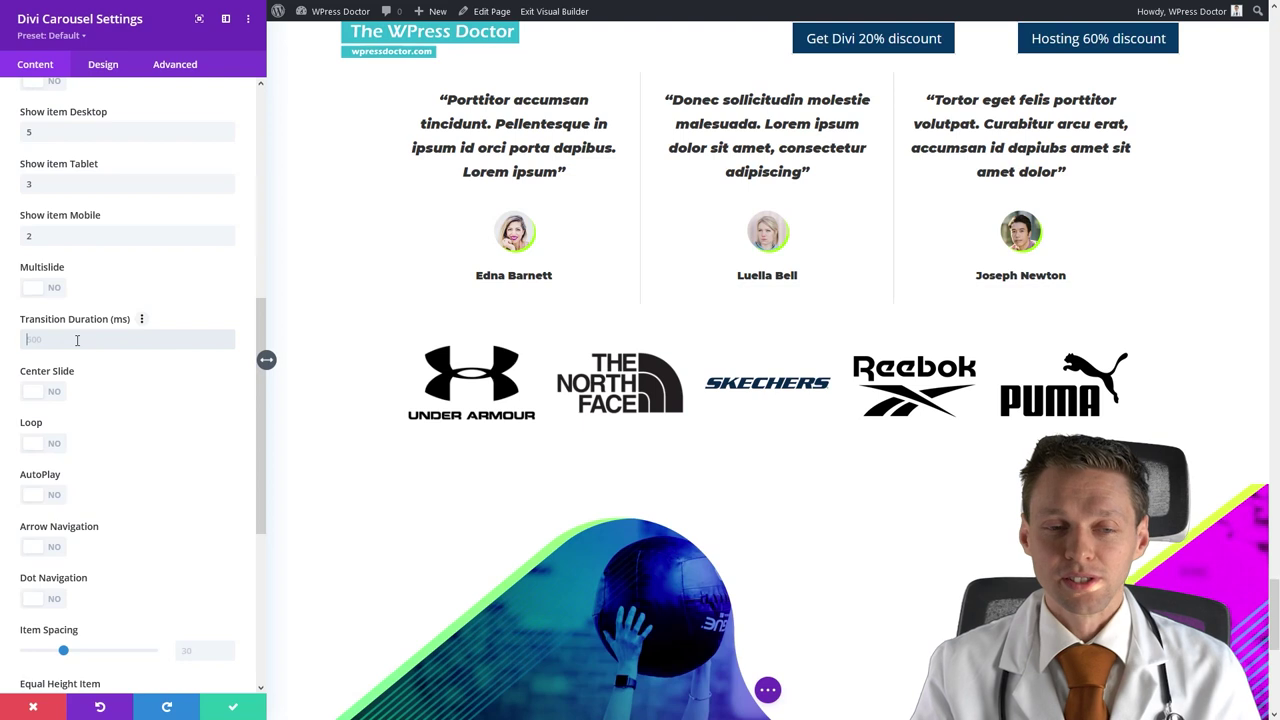
pyautogui.write('4000')
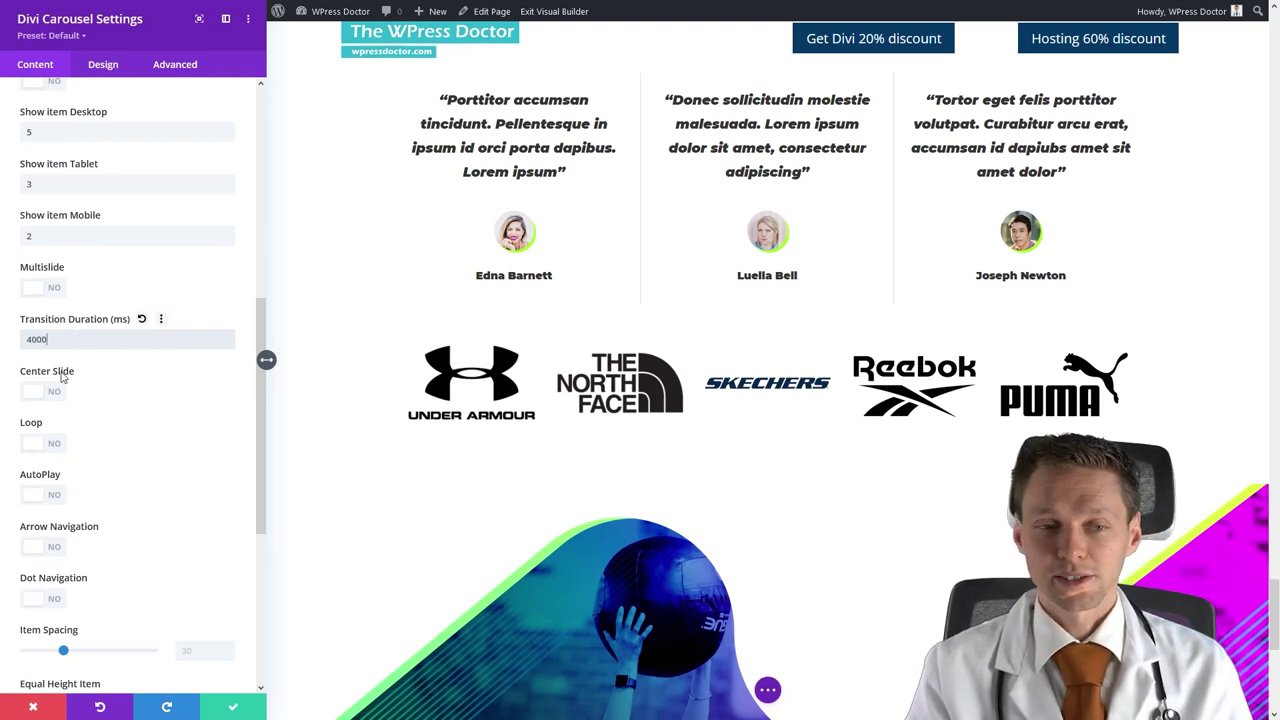
pyautogui.click(51, 446)
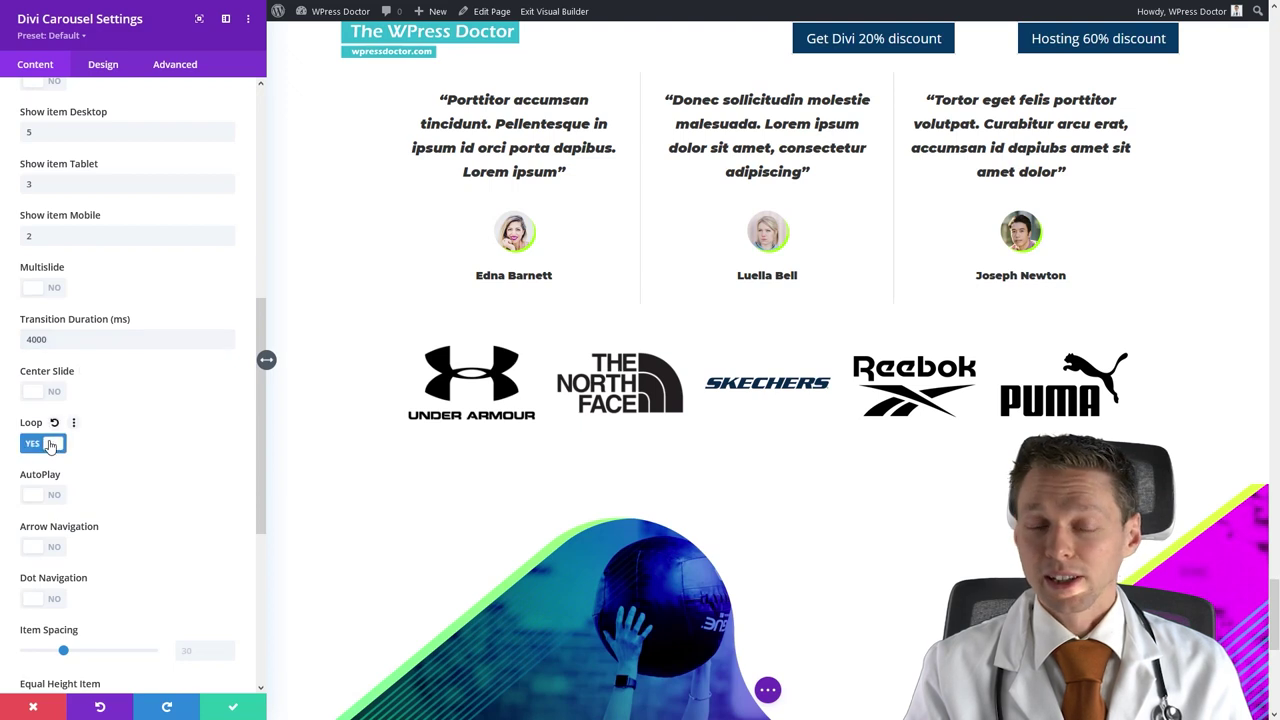
pyautogui.click(45, 497)
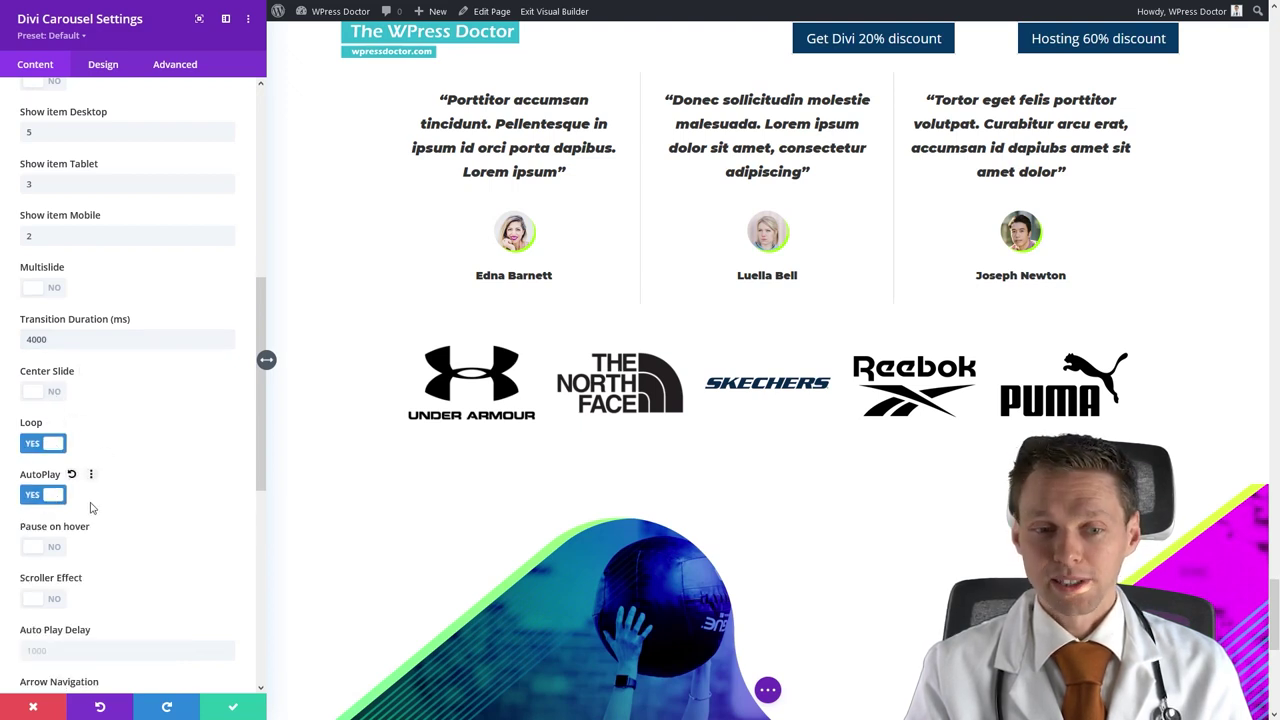
# Enable the Scroller Effect and set its transition duration to 9 Seconds.
pyautogui.scroll(-1, 54, 420)
pyautogui.middleClick(178, 376)
pyautogui.scroll(-2, 174, 396)
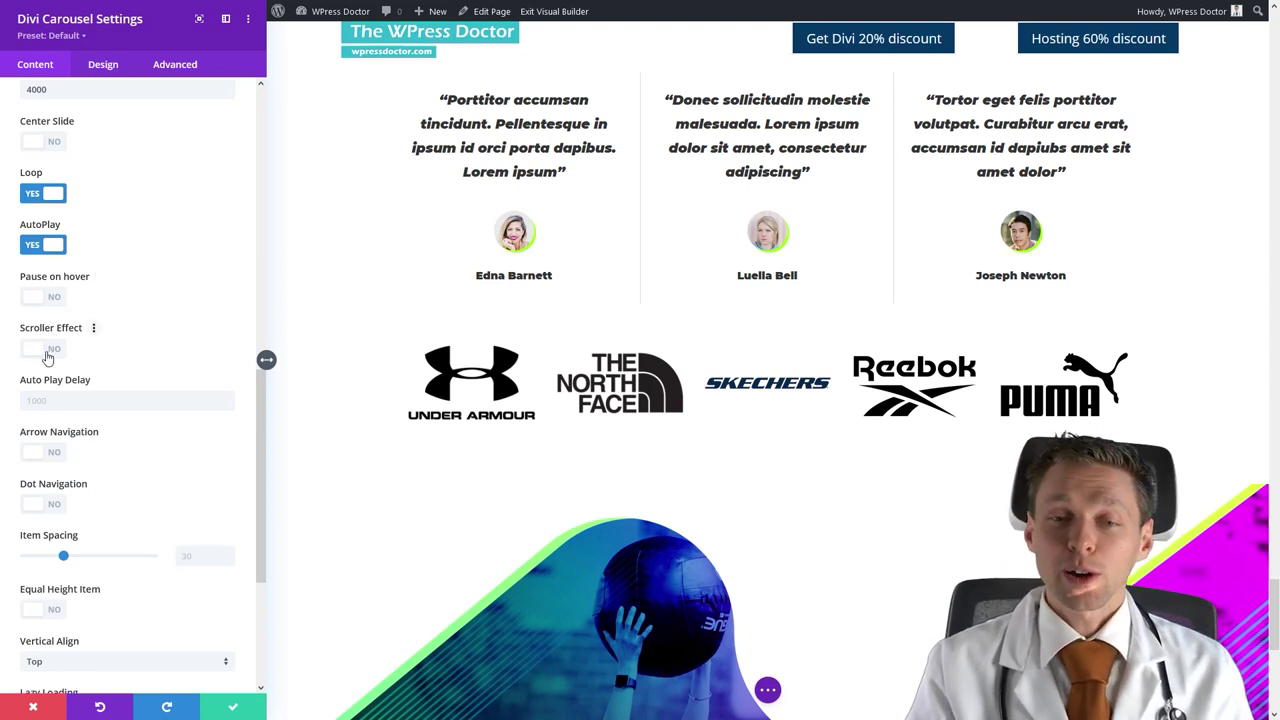
pyautogui.click(47, 349)
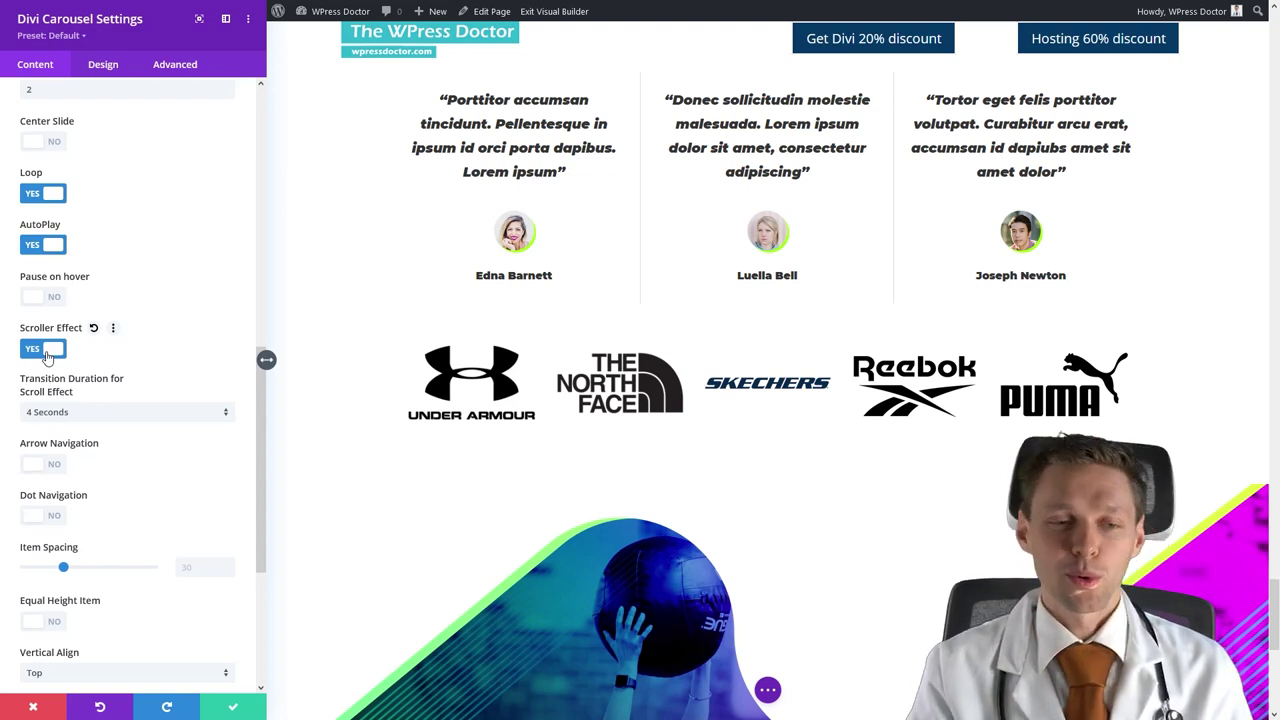
pyautogui.click(69, 411)
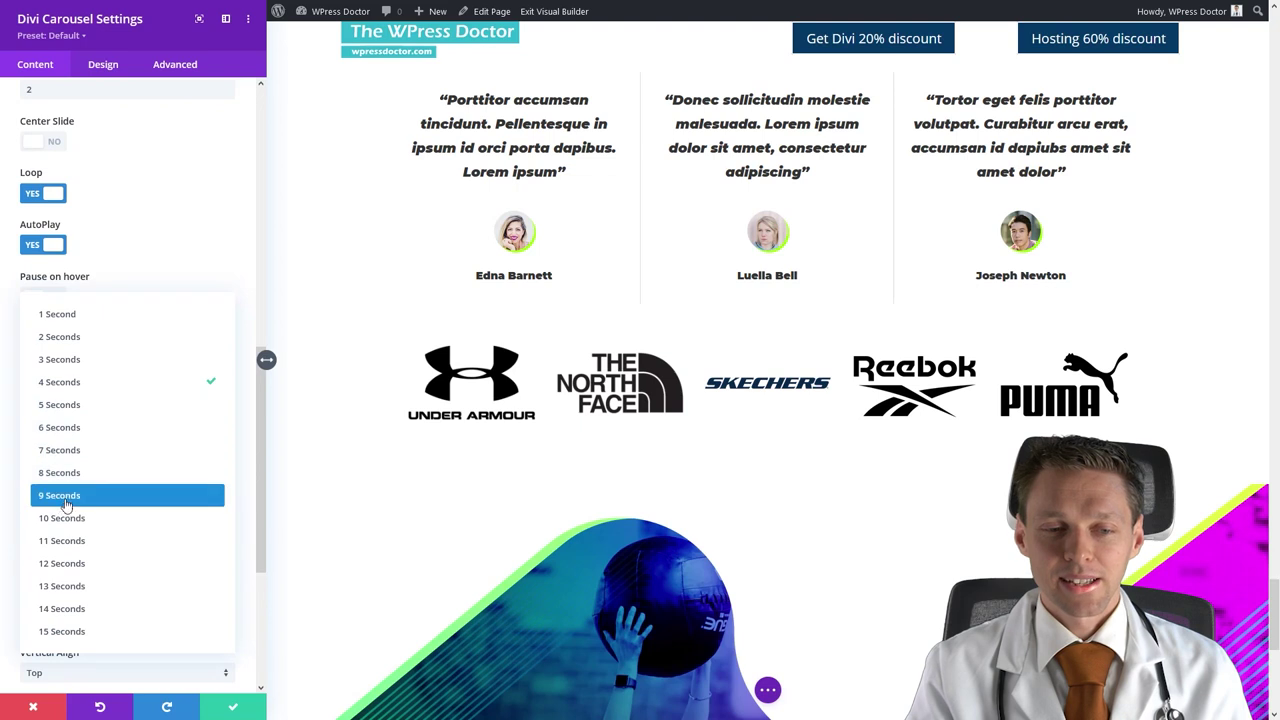
pyautogui.click(176, 488)
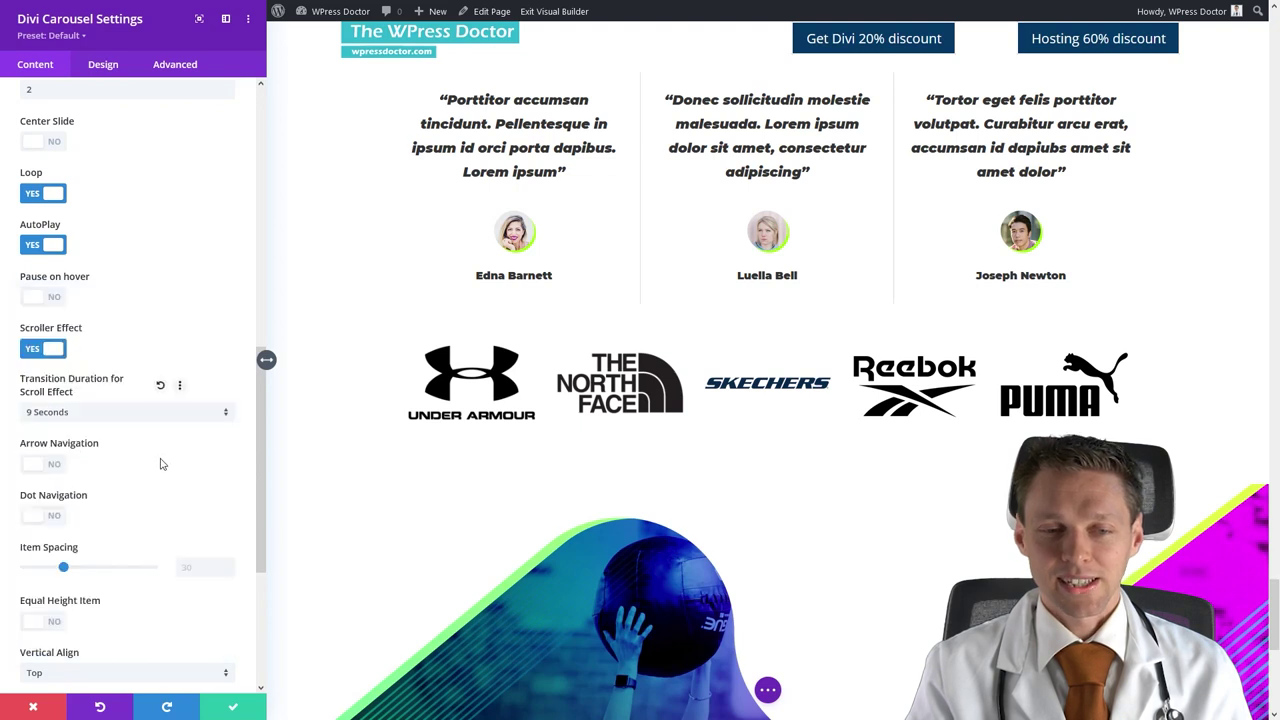
# Try arrow navigation and dot navigation on the carousel, switching each back off.
pyautogui.click(55, 465)
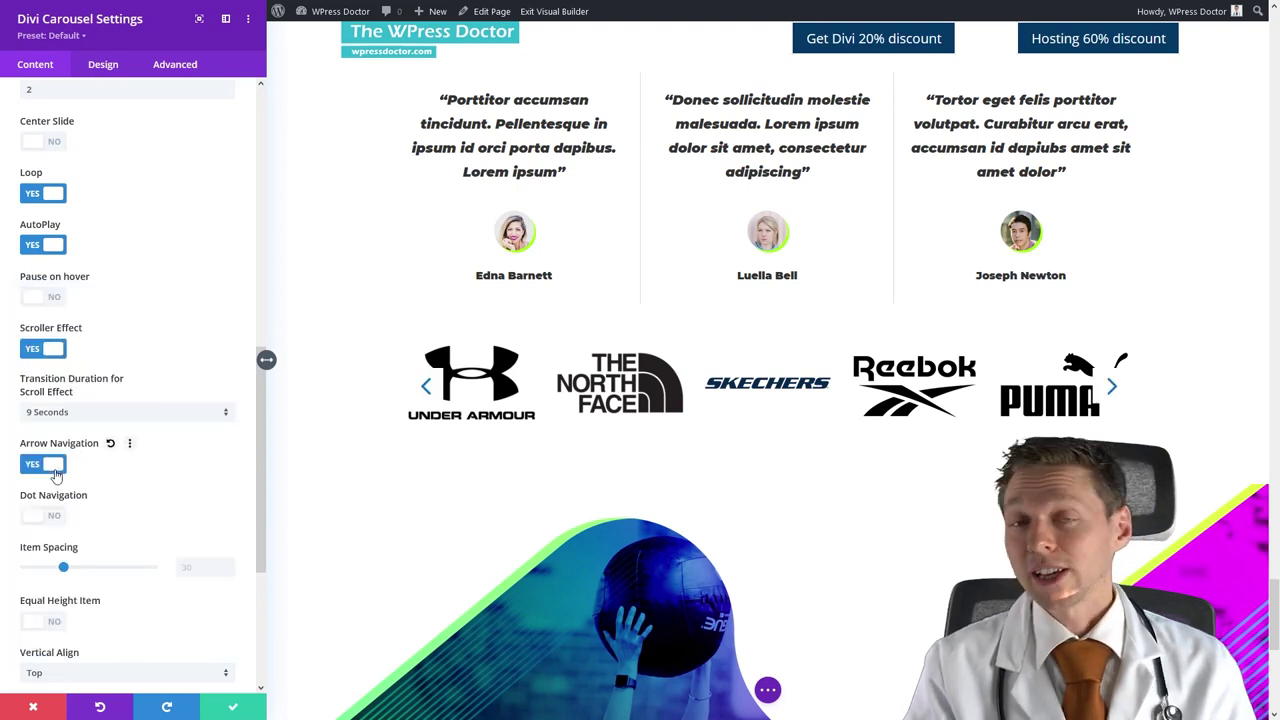
pyautogui.click(55, 473)
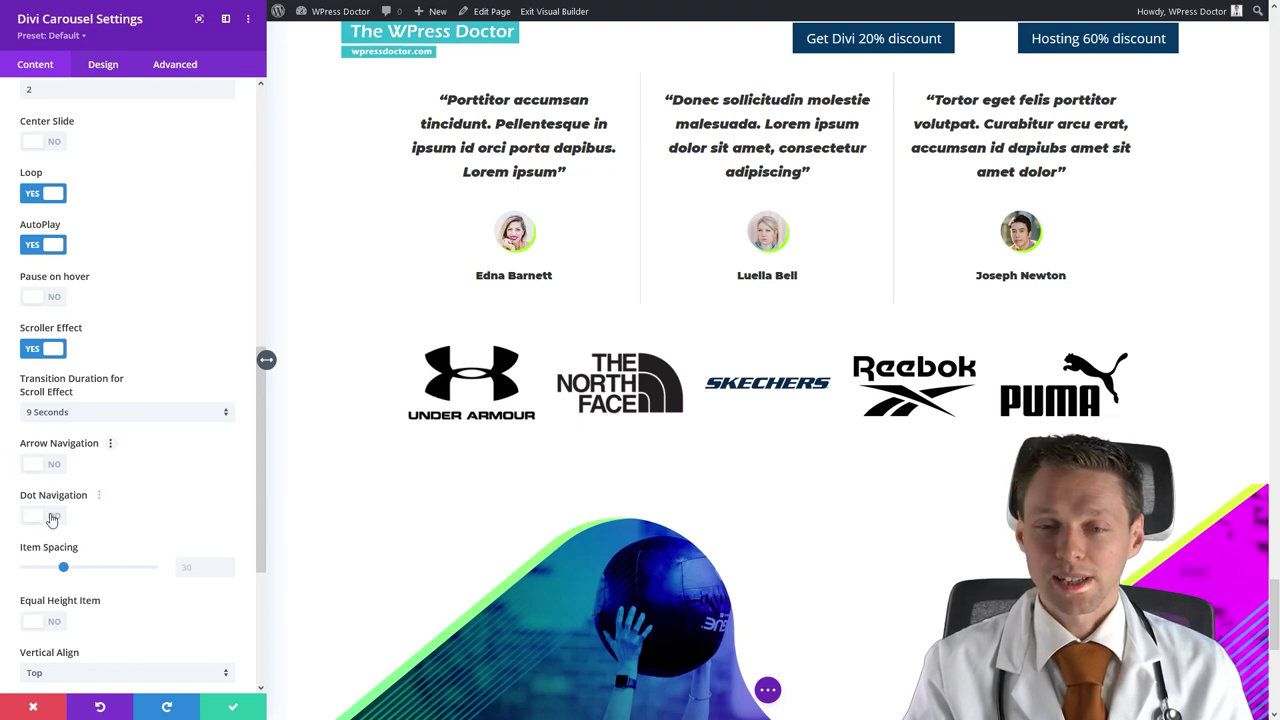
pyautogui.click(50, 516)
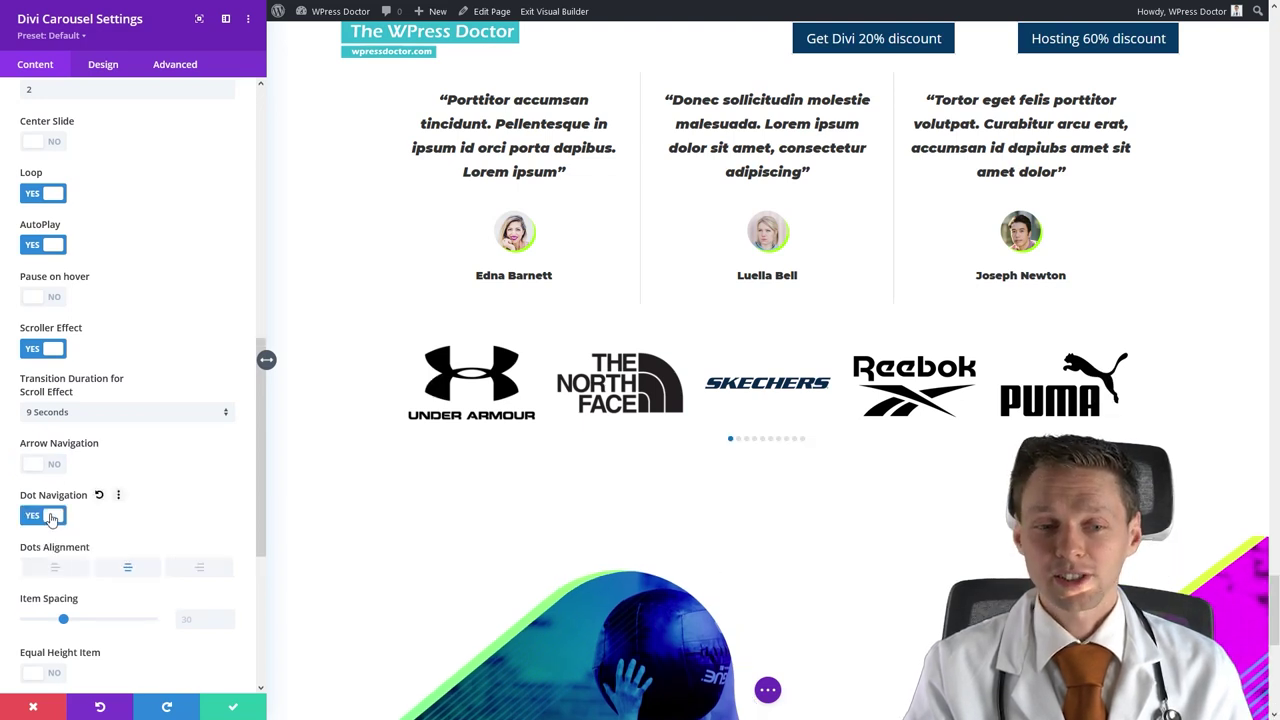
pyautogui.click(52, 516)
# Review the carousel's Slider Effect options, keeping Default, and look through its background and admin label settings.
pyautogui.scroll(-5, 205, 450)
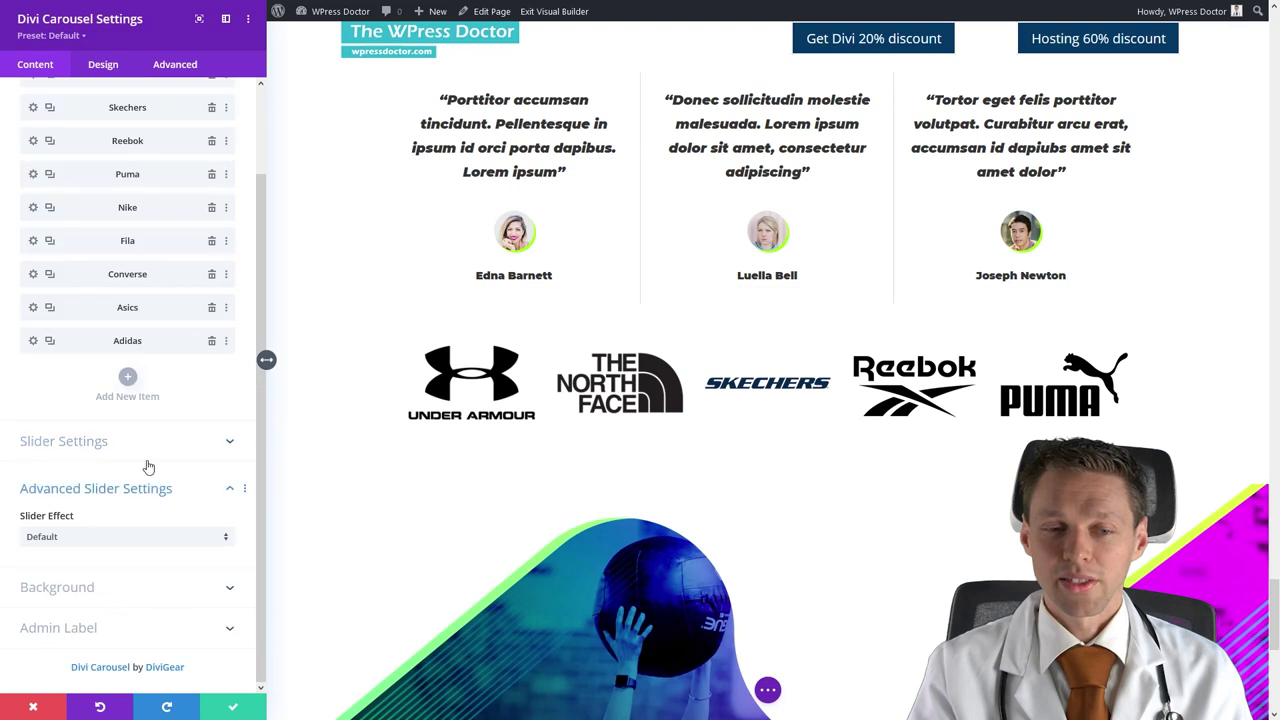
pyautogui.click(49, 545)
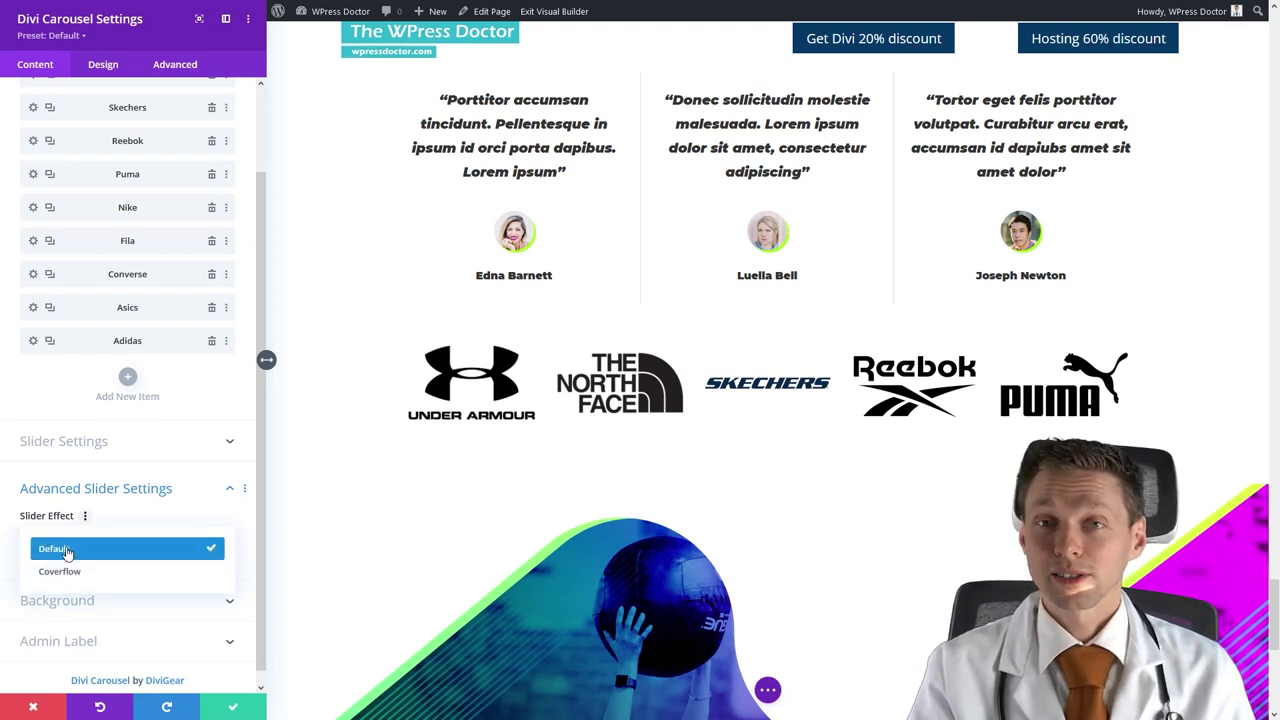
pyautogui.click(67, 550)
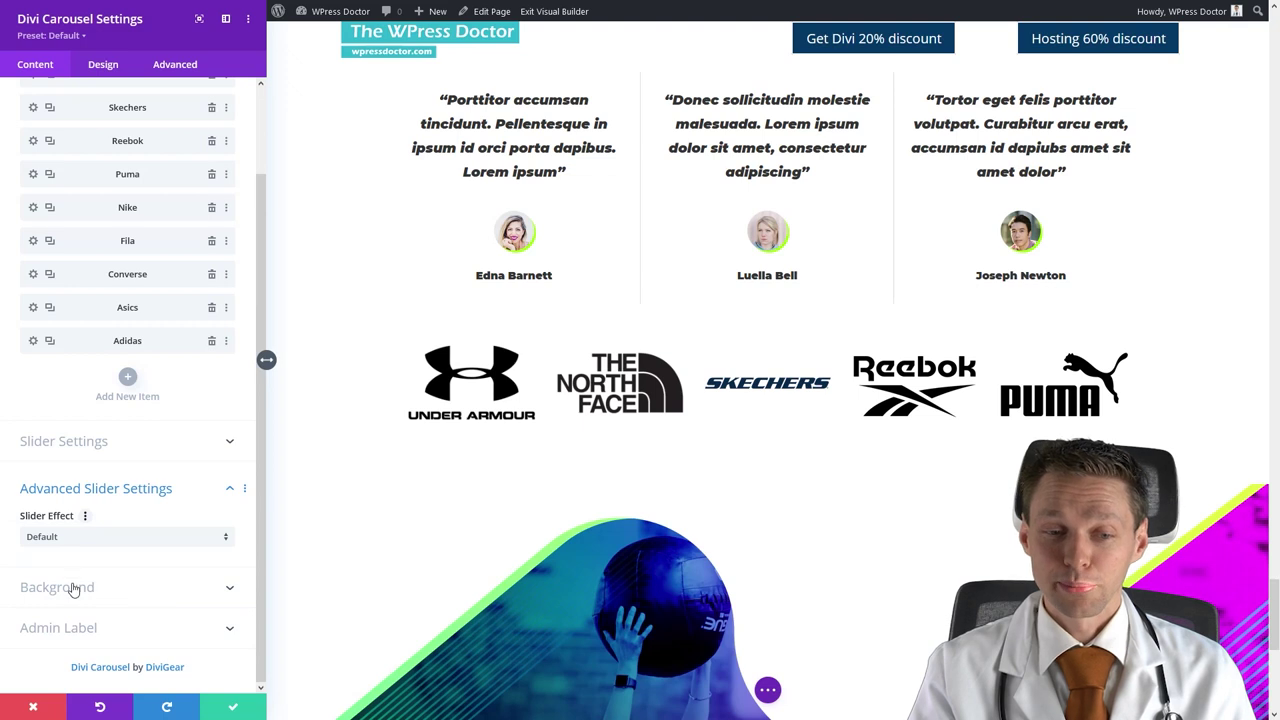
pyautogui.click(74, 590)
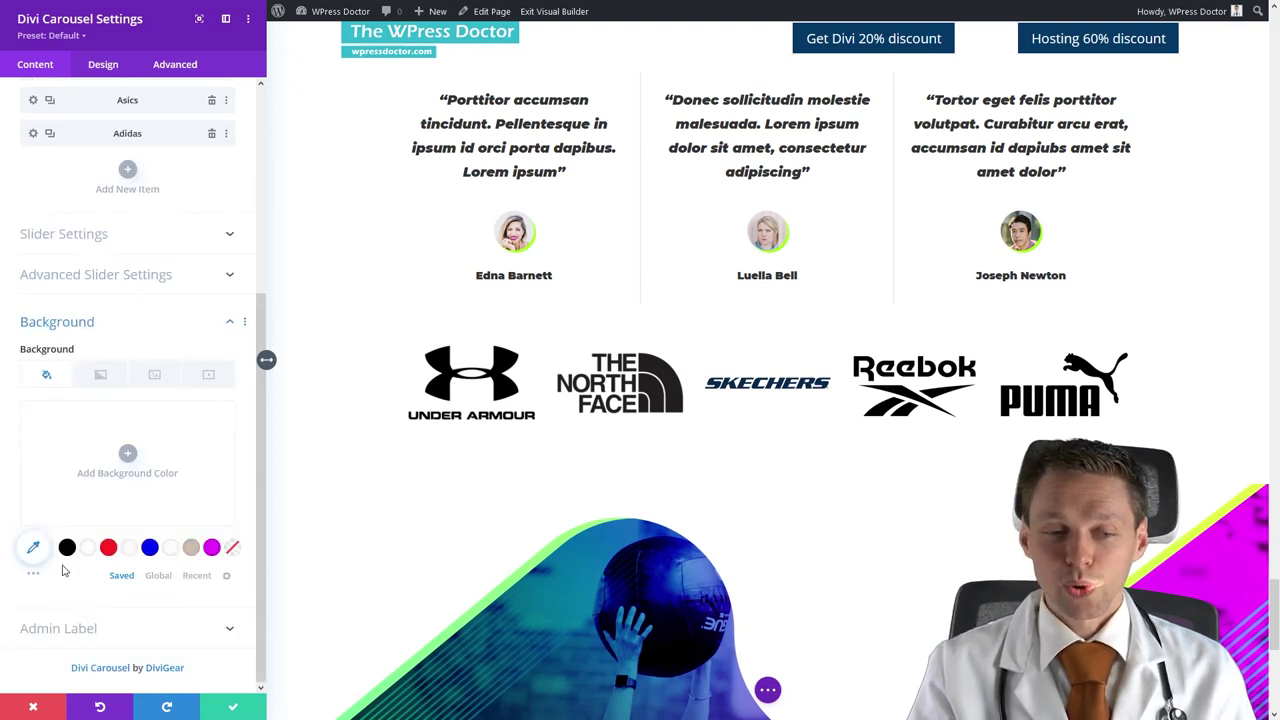
pyautogui.click(64, 627)
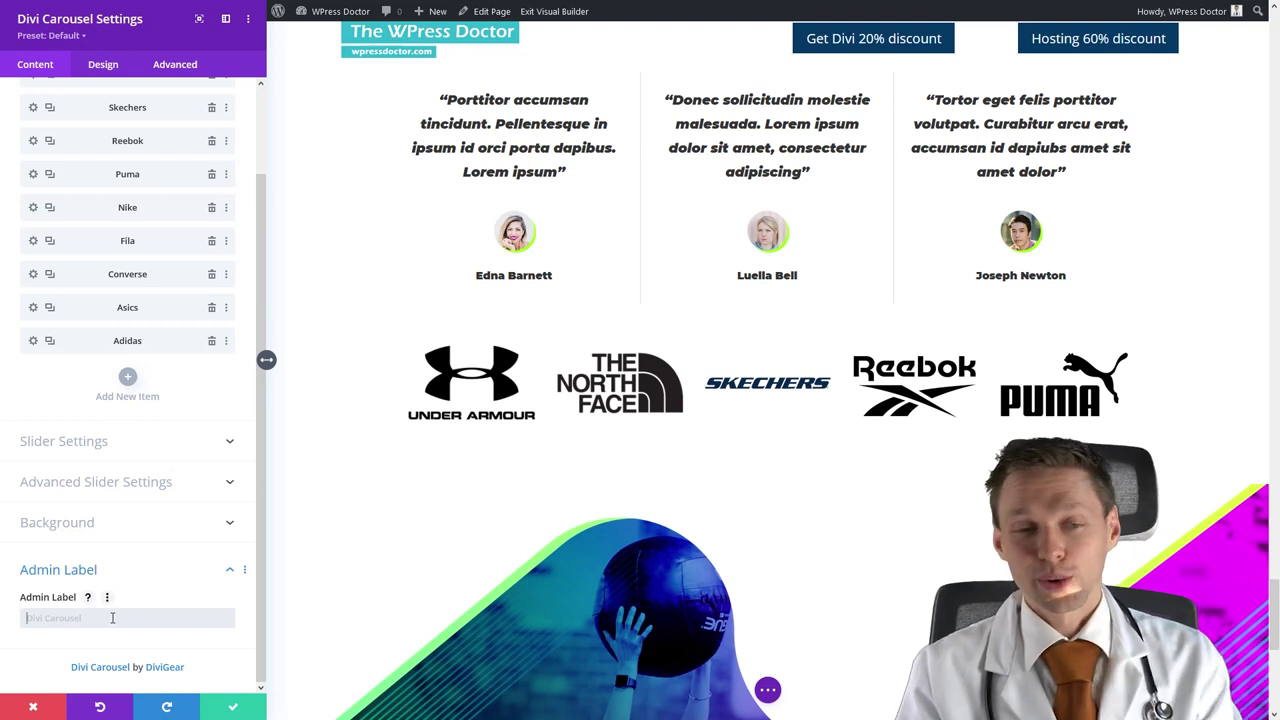
pyautogui.click(110, 569)
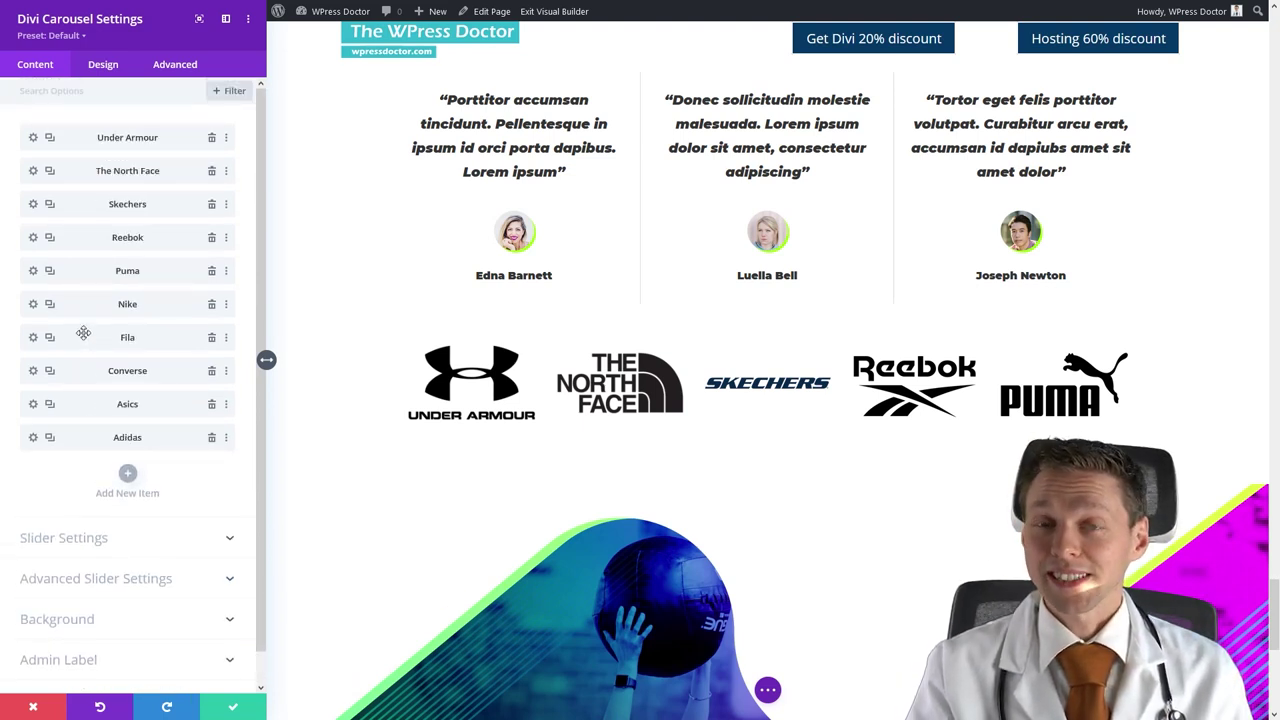
# Save the carousel settings and check the auto-scrolling logo carousel below the testimonials on the live page.
pyautogui.click(234, 707)
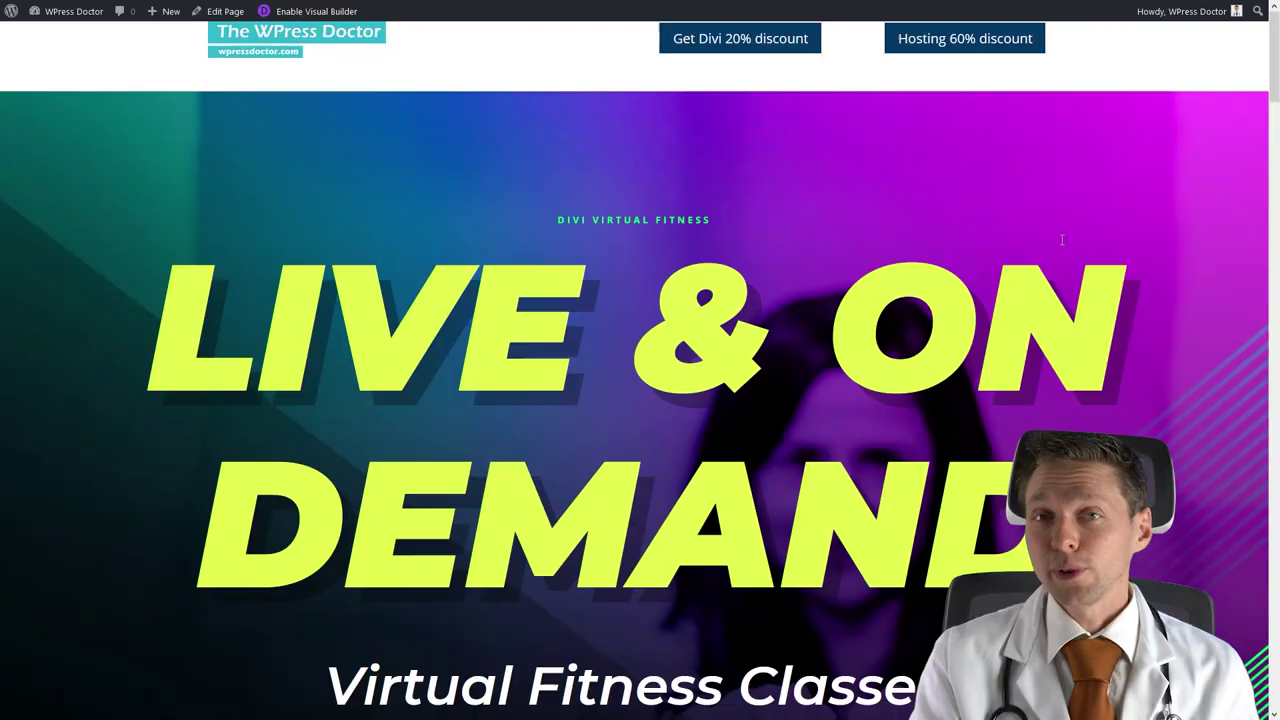
pyautogui.scroll(-1, 1050, 244)
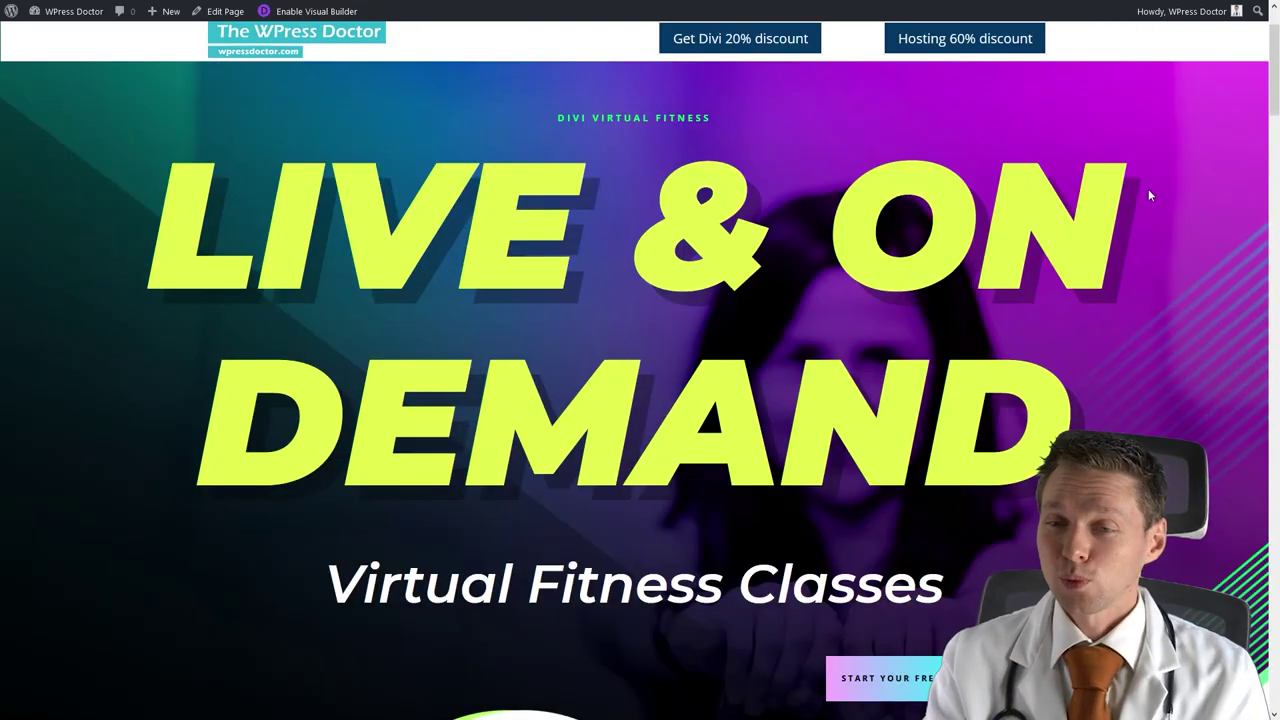
pyautogui.scroll(-4, 1150, 190)
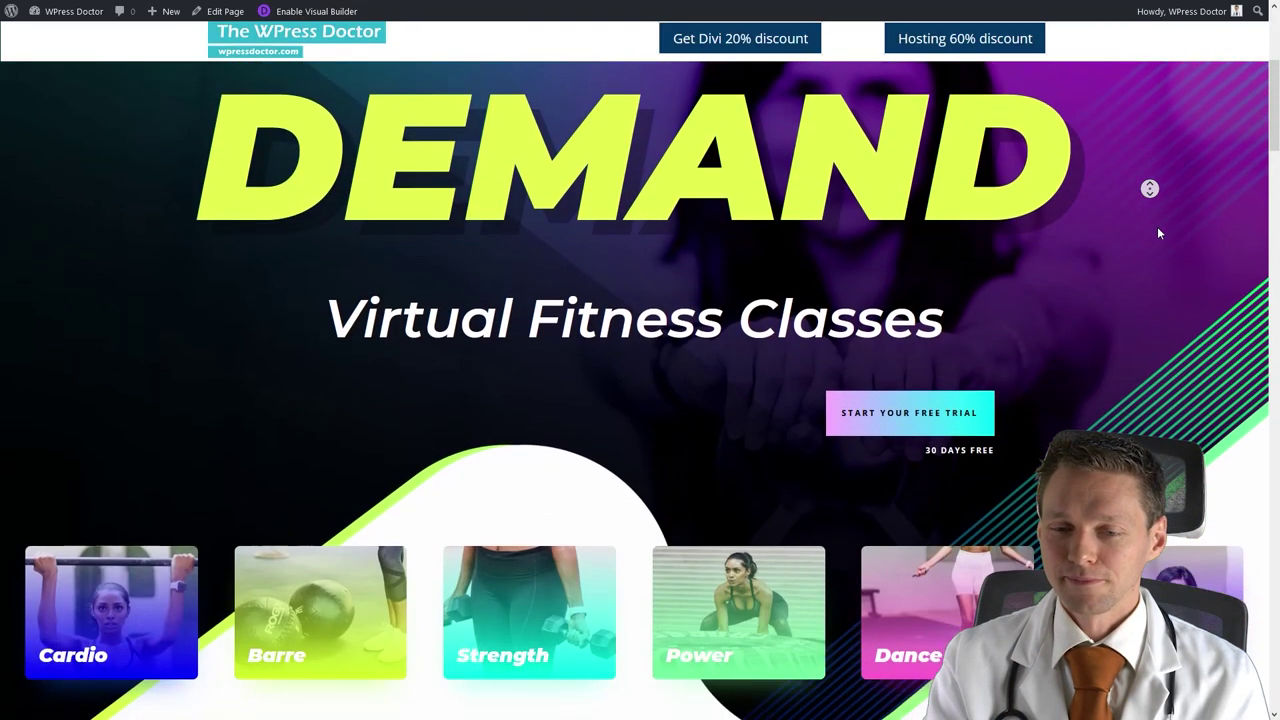
pyautogui.scroll(-6, 1159, 233)
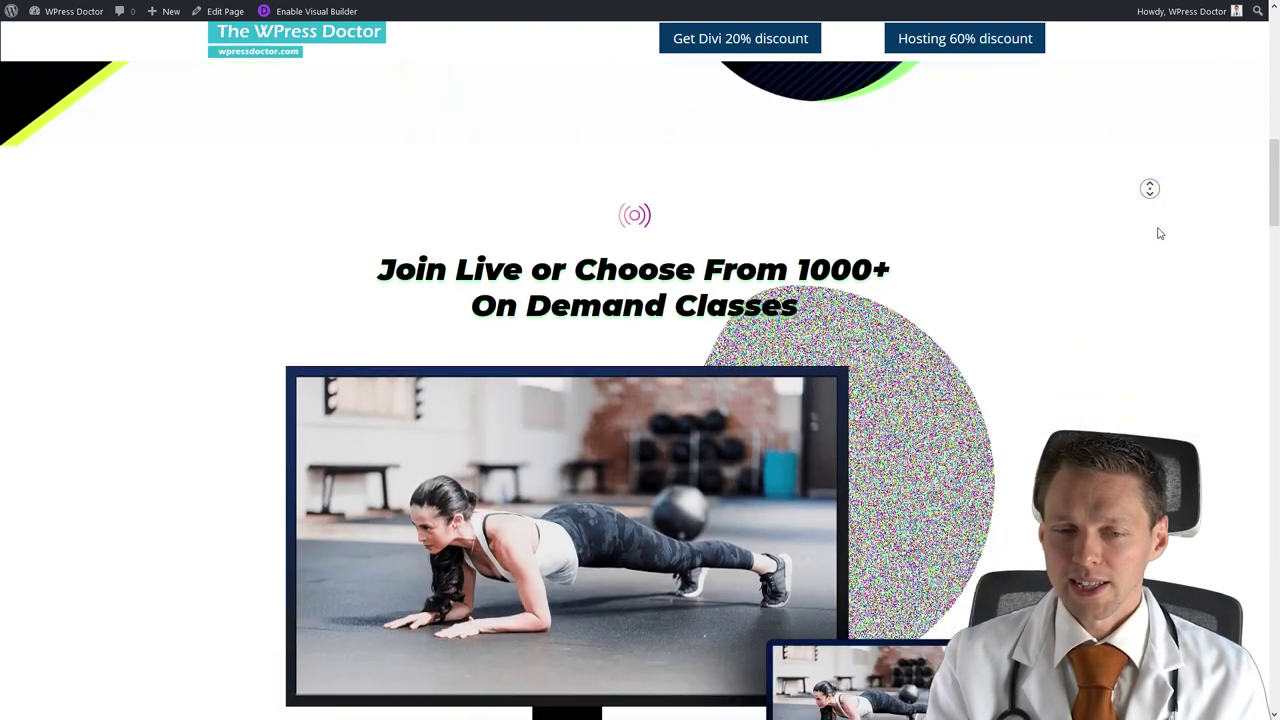
pyautogui.scroll(-6, 1159, 233)
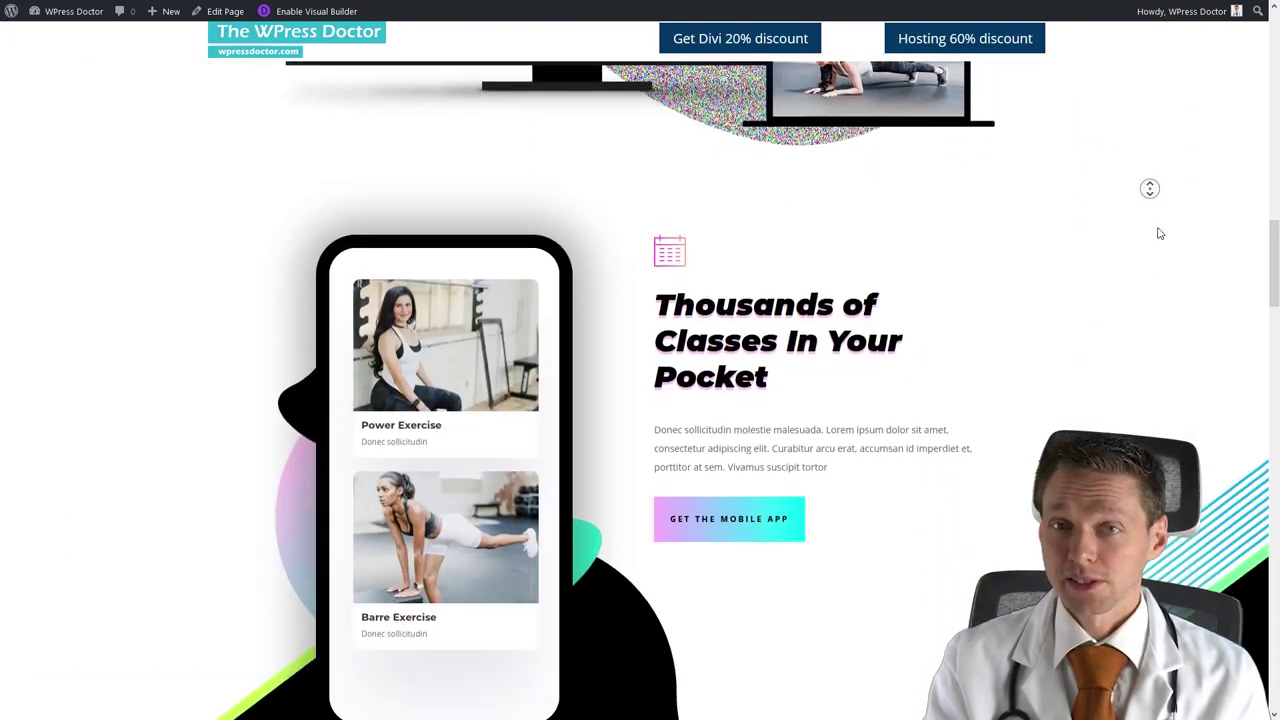
pyautogui.scroll(-8, 1159, 233)
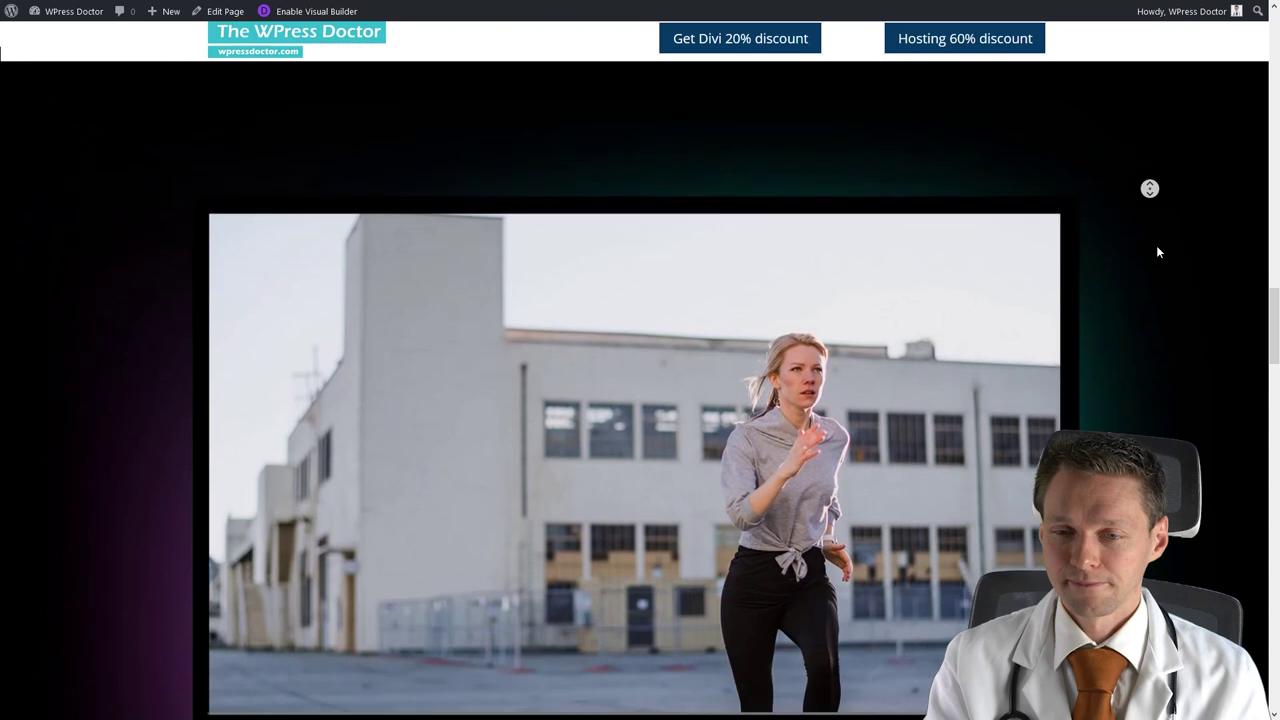
pyautogui.scroll(-12, 1158, 252)
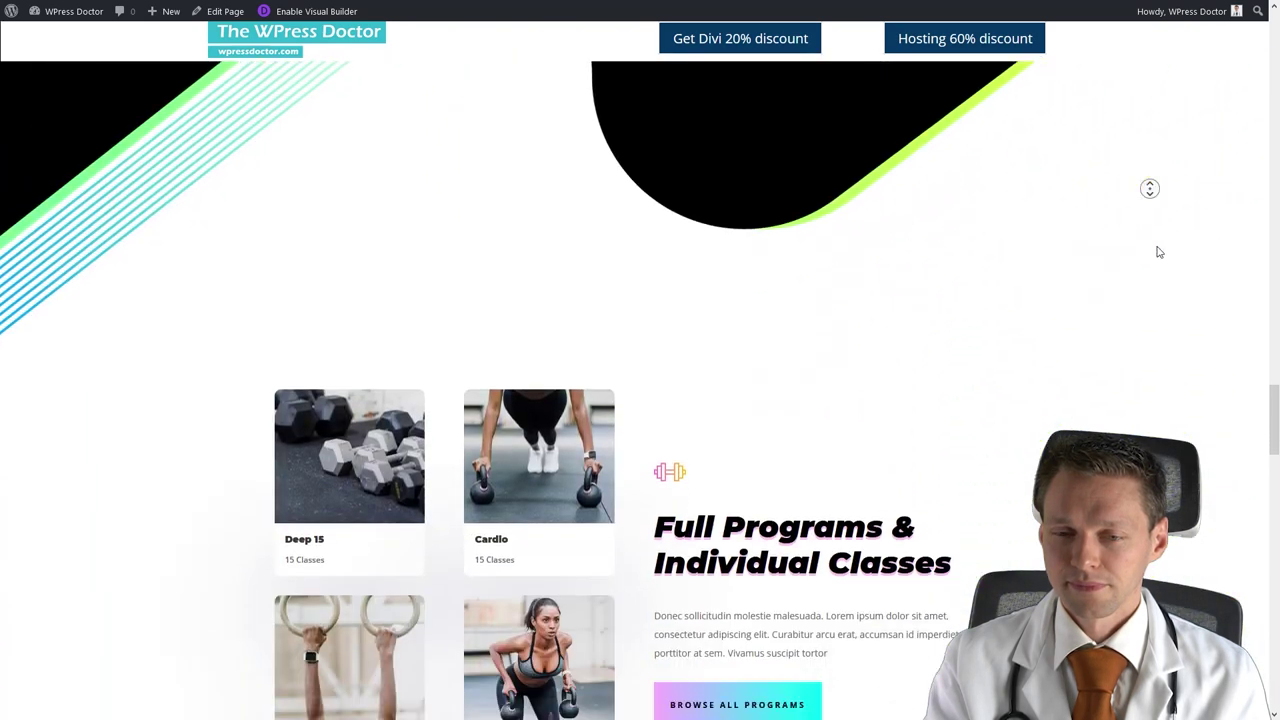
pyautogui.scroll(-10, 1158, 252)
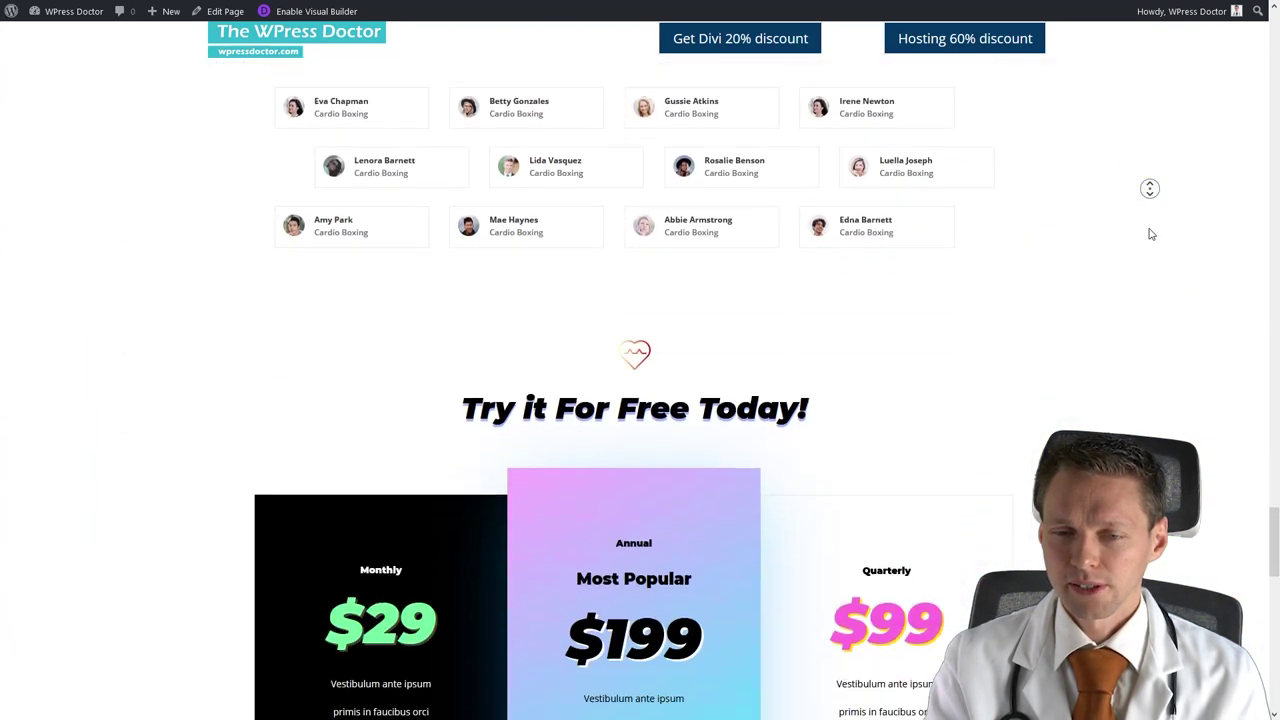
pyautogui.scroll(-8, 1150, 240)
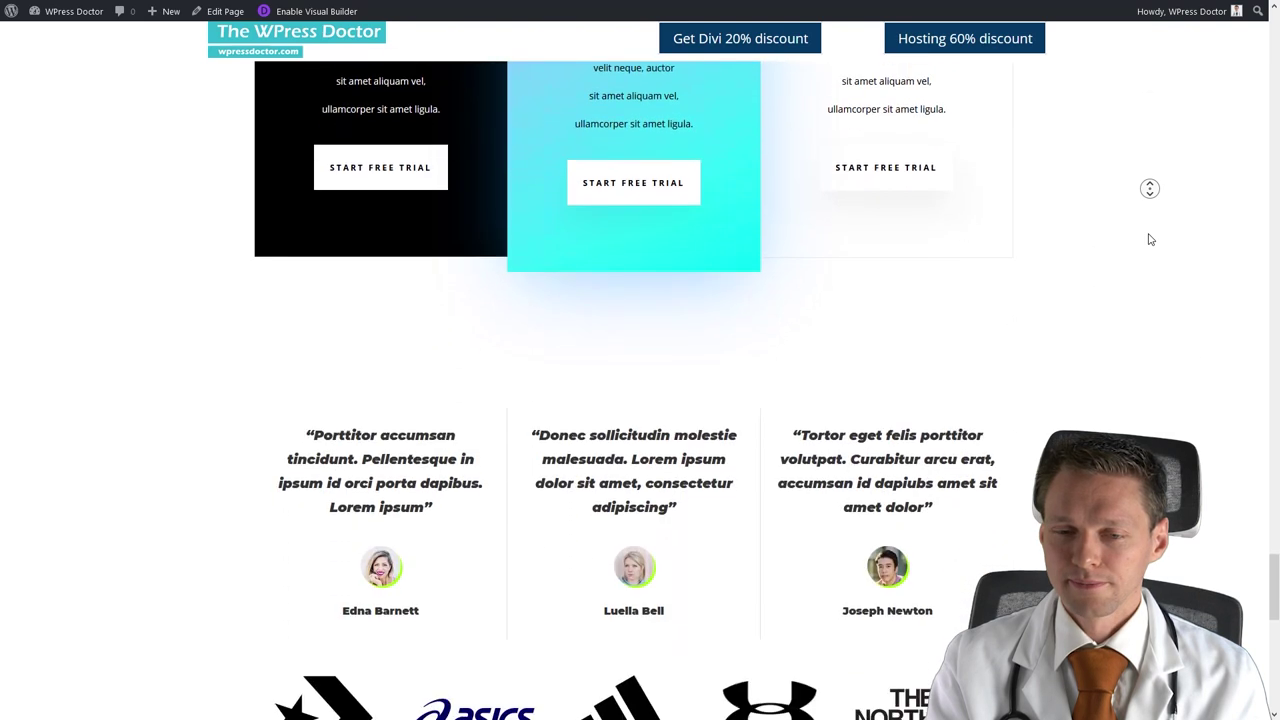
pyautogui.scroll(-2, 1149, 239)
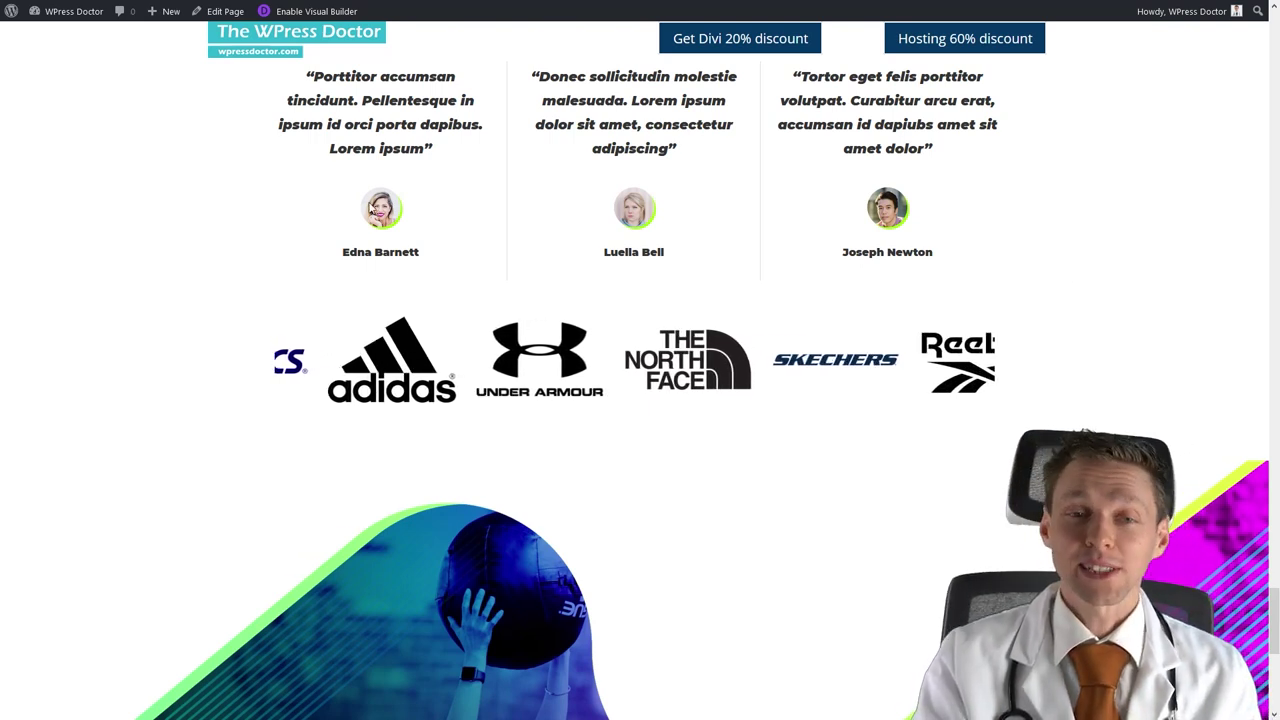
# Reopen the page in the visual builder and widen the logo carousel's row to span the full page width.
pyautogui.click(310, 12)
pyautogui.moveTo(312, 333)
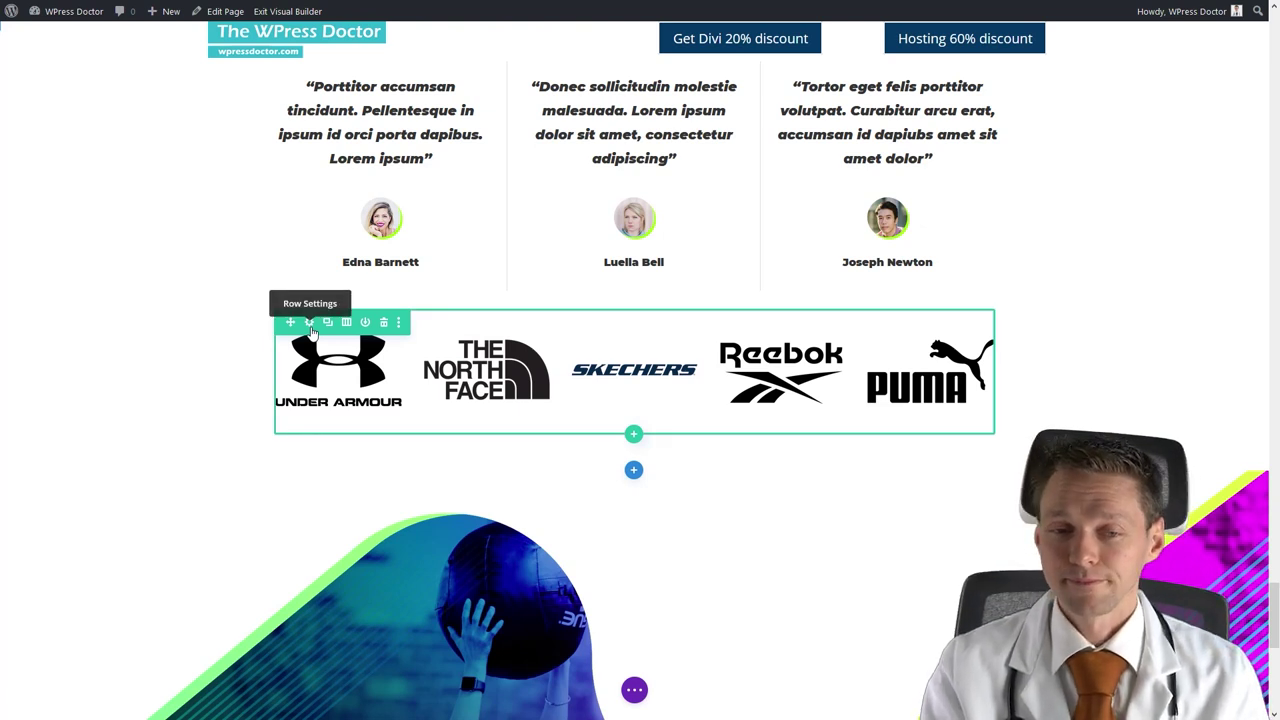
pyautogui.click(310, 325)
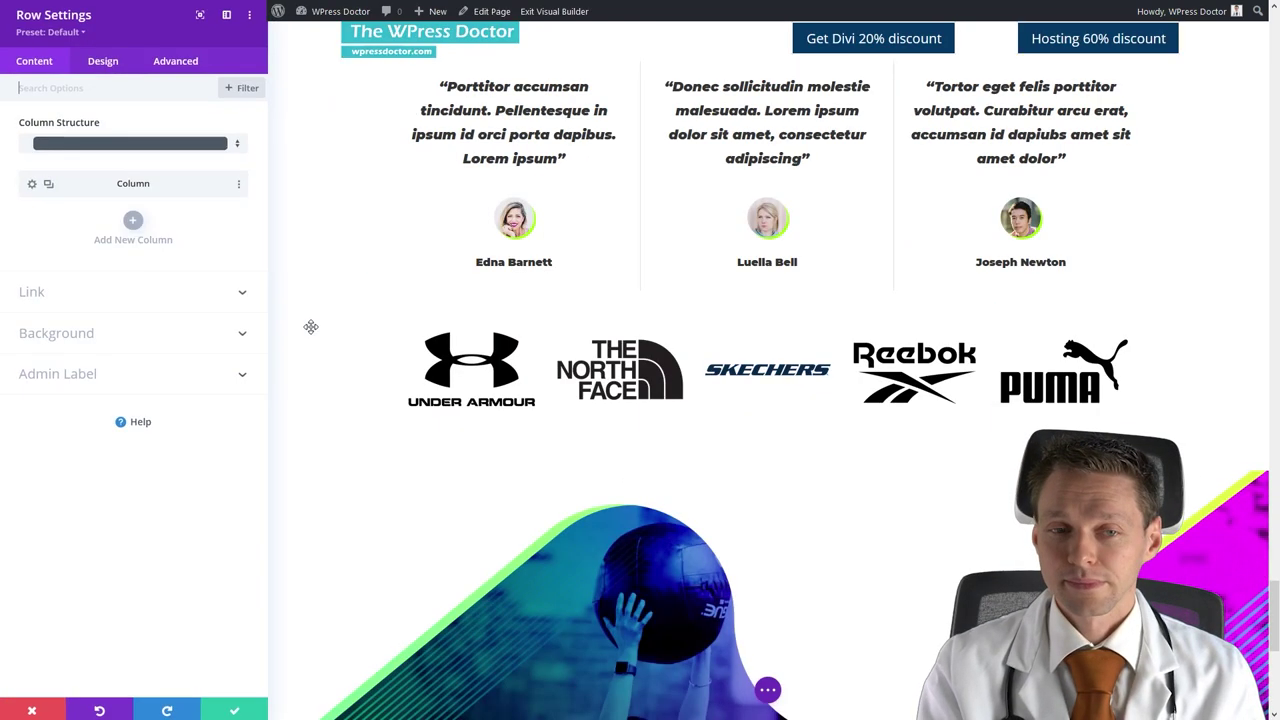
pyautogui.click(102, 66)
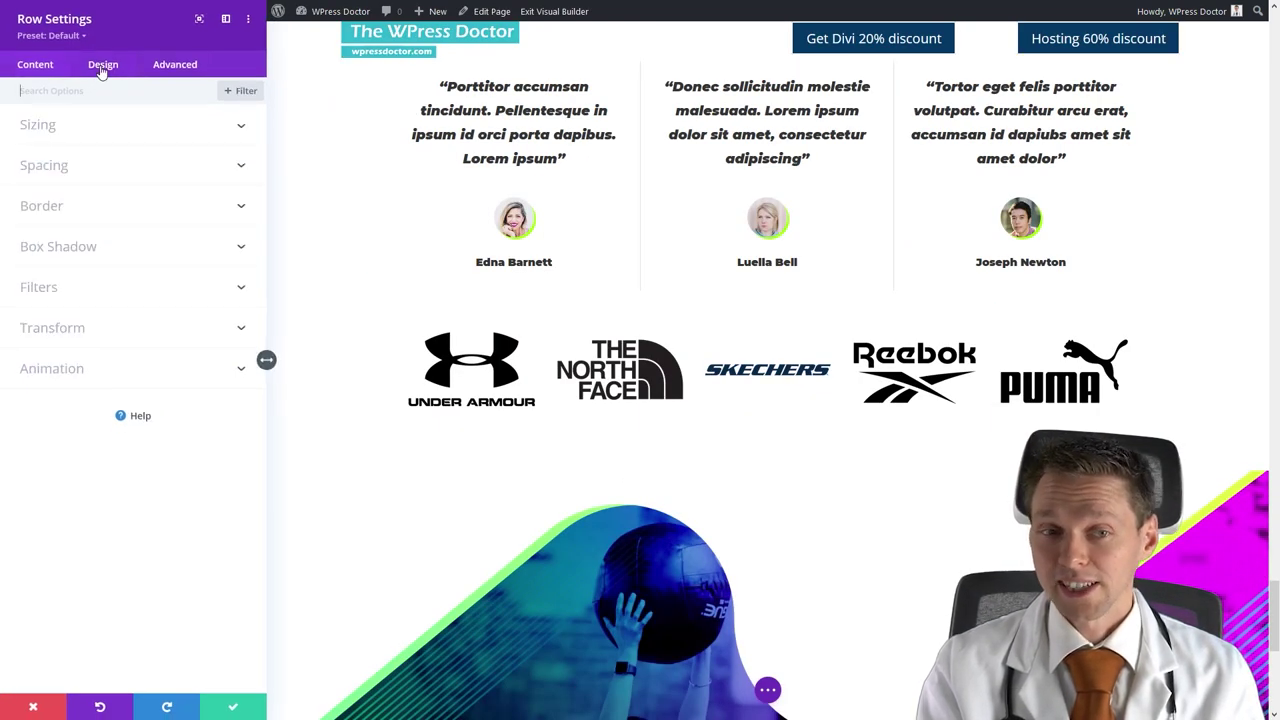
pyautogui.click(50, 126)
pyautogui.click(213, 278)
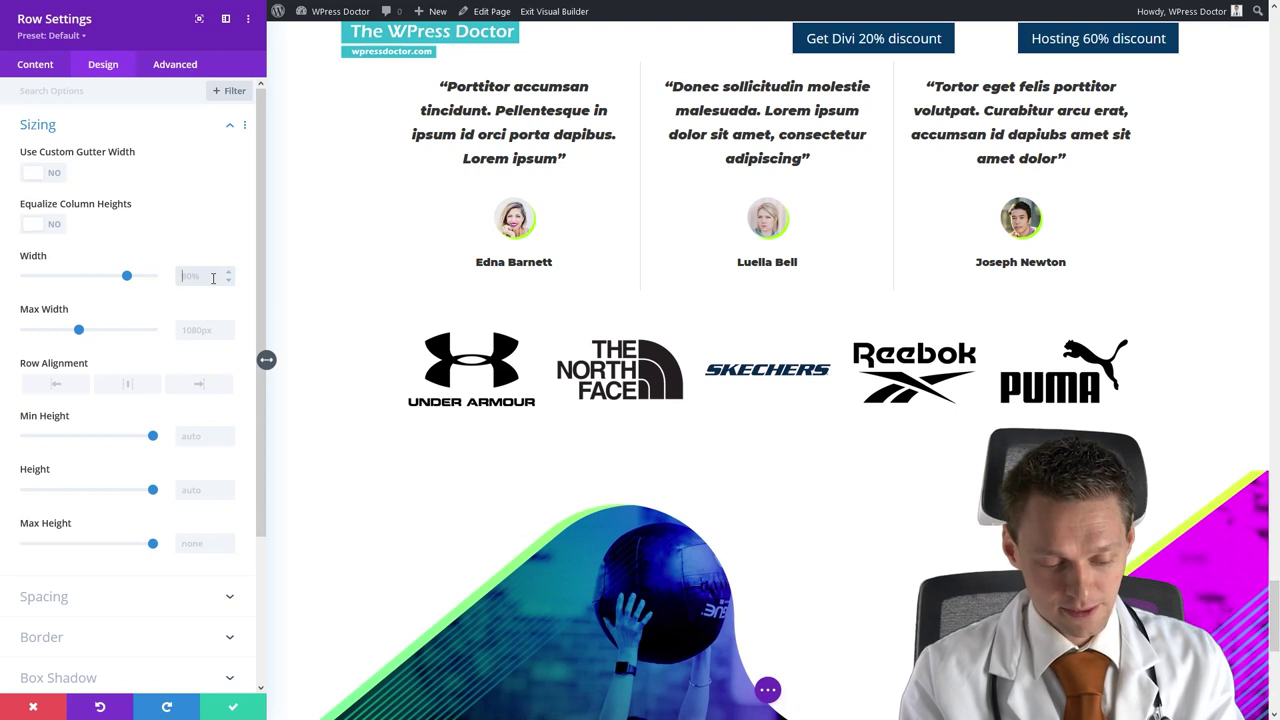
pyautogui.write('10%')
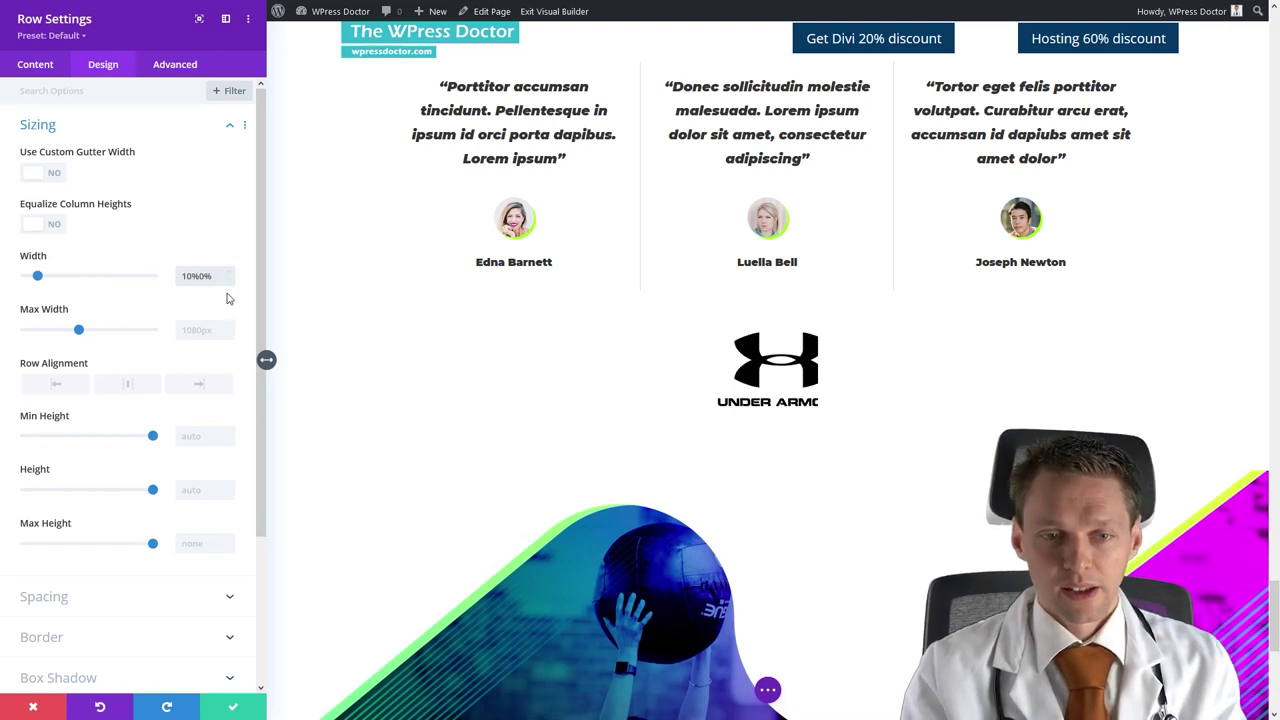
pyautogui.moveTo(213, 278); pyautogui.dragTo(188, 276)
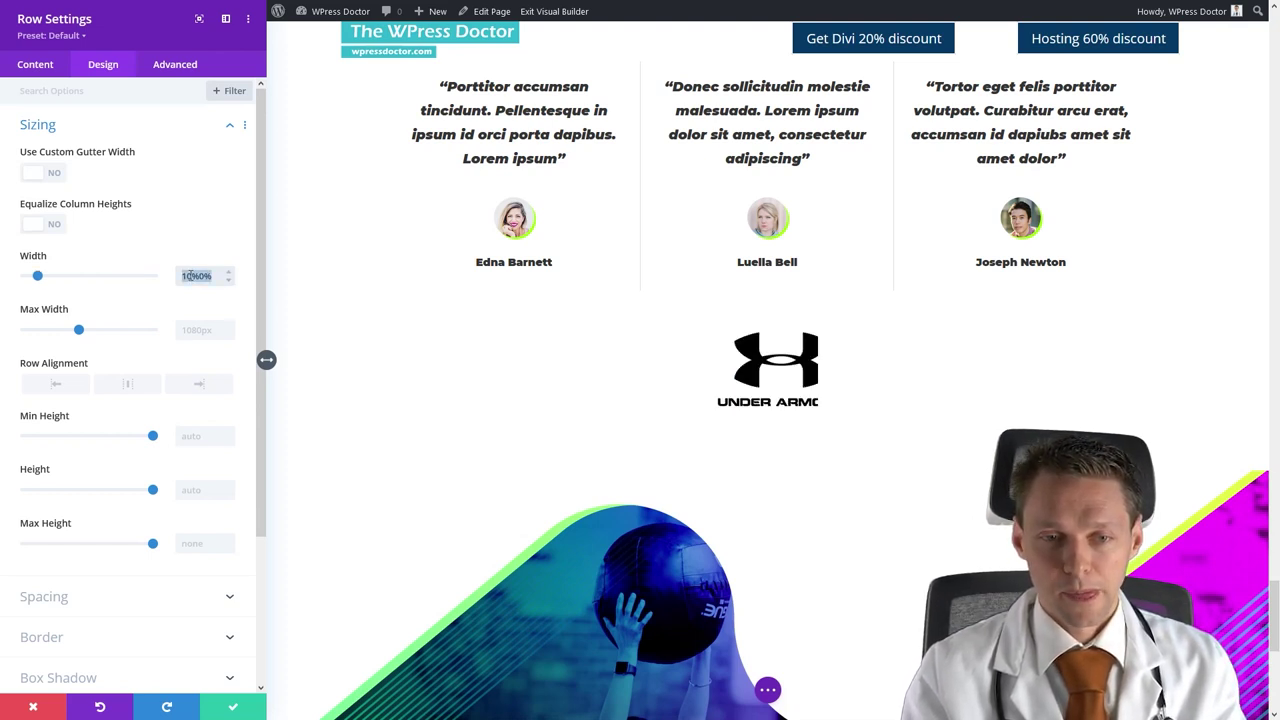
pyautogui.write('10')
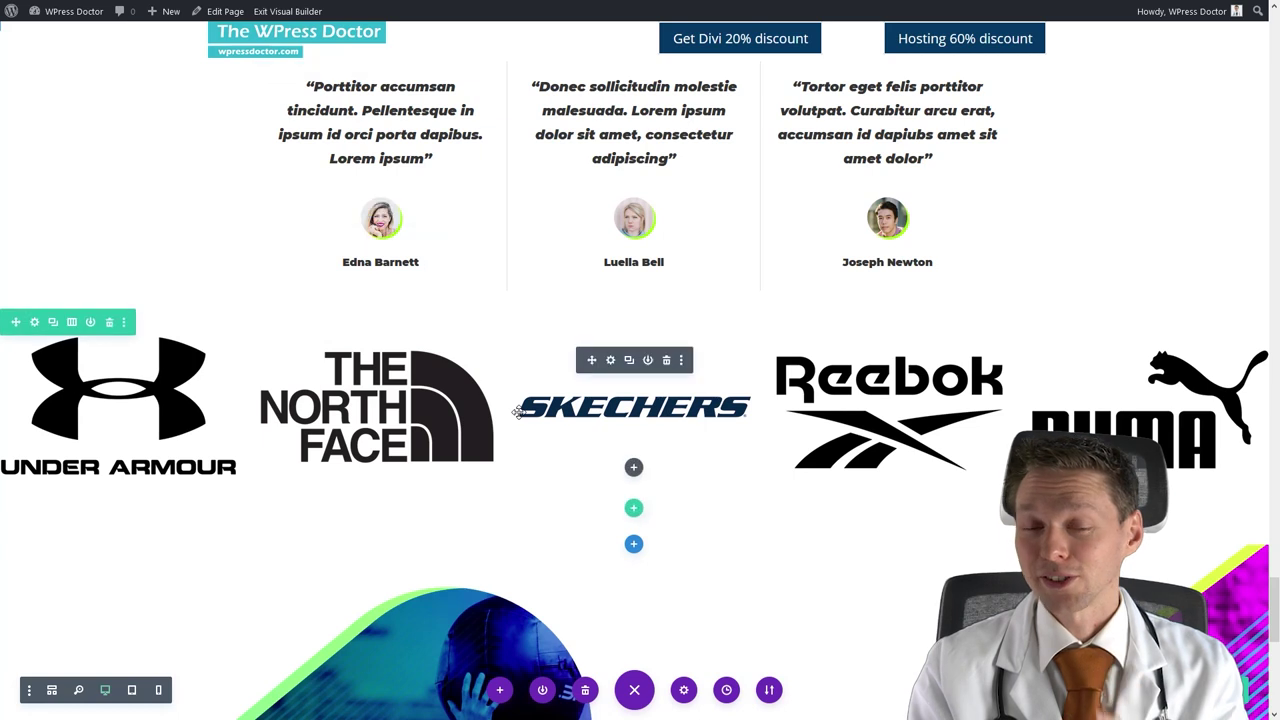
# Open the logo carousel's design settings and enable Image Overlay.
pyautogui.click(610, 361)
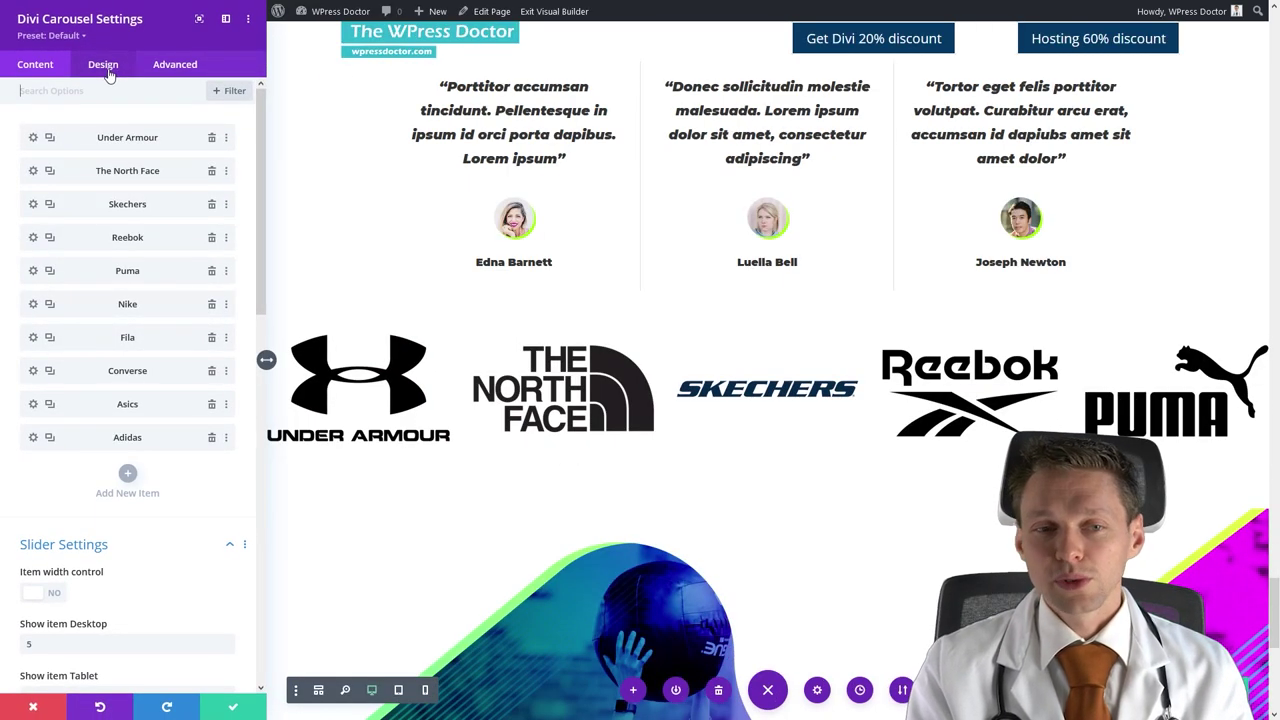
pyautogui.click(106, 68)
pyautogui.click(60, 128)
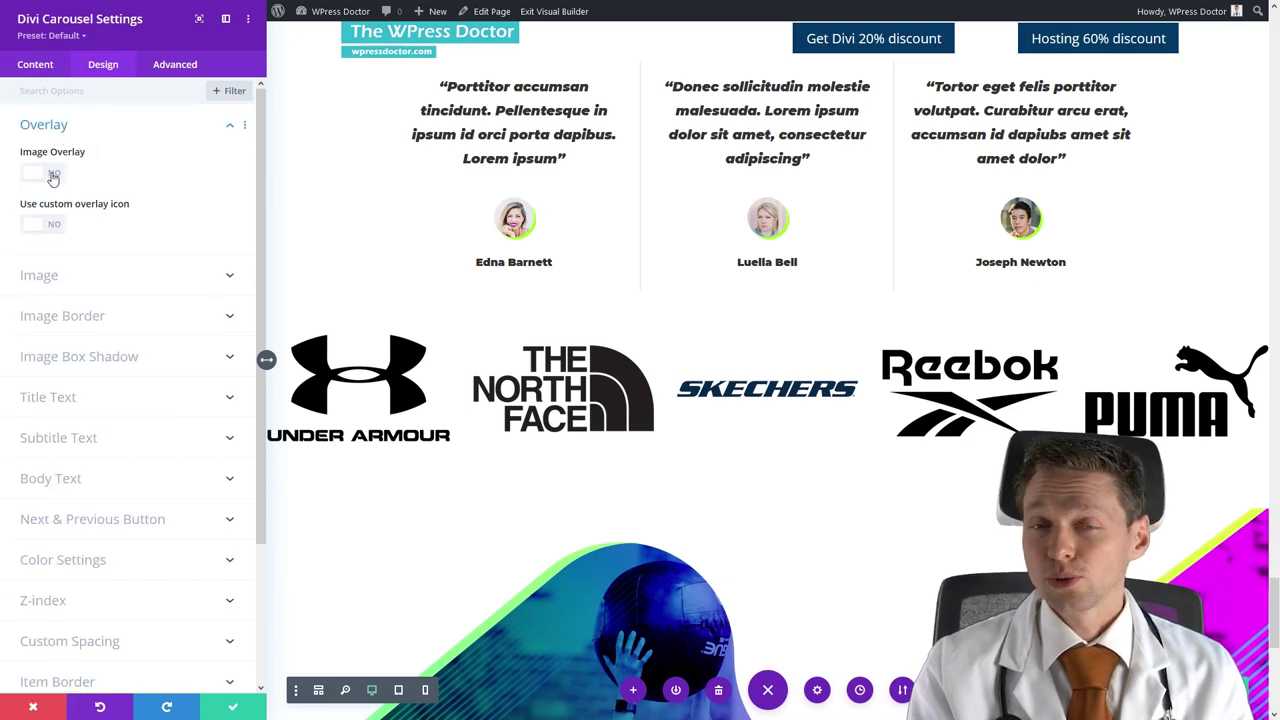
pyautogui.click(40, 174)
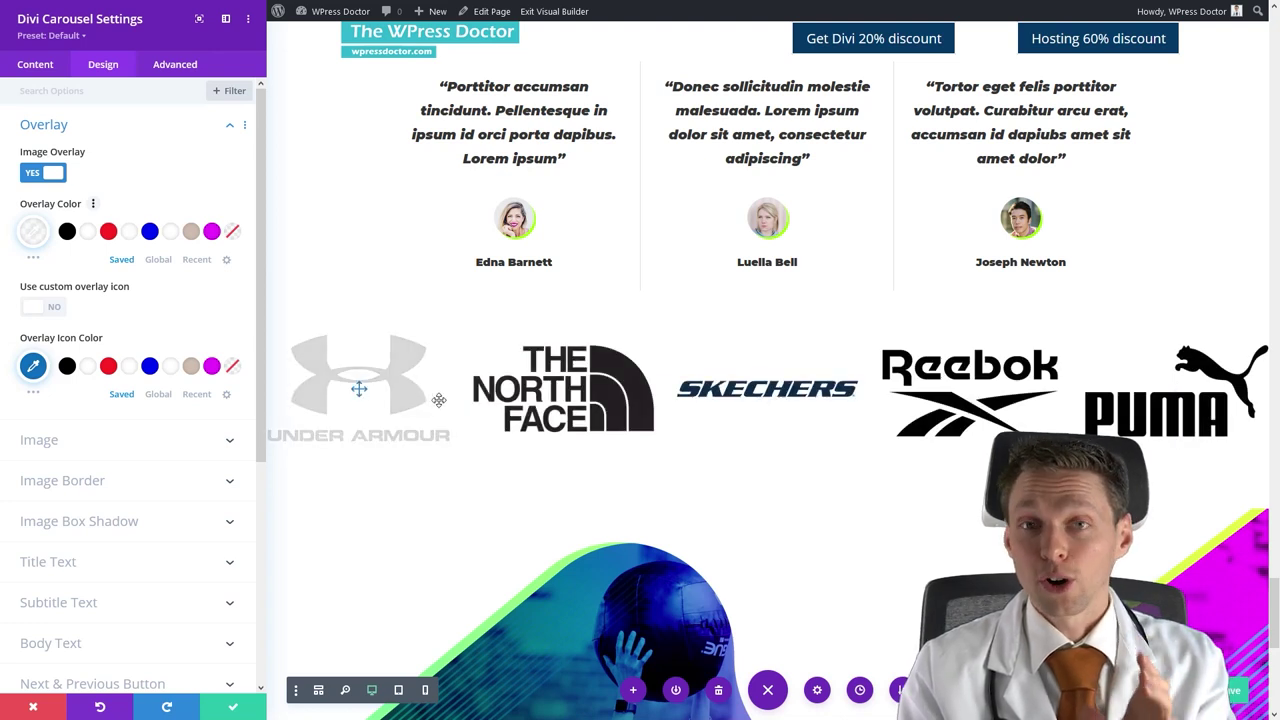
# Set the overlay color to semi-transparent black, rgba(0,0,0,0.47), and the overlay icon color to white.
pyautogui.click(67, 231)
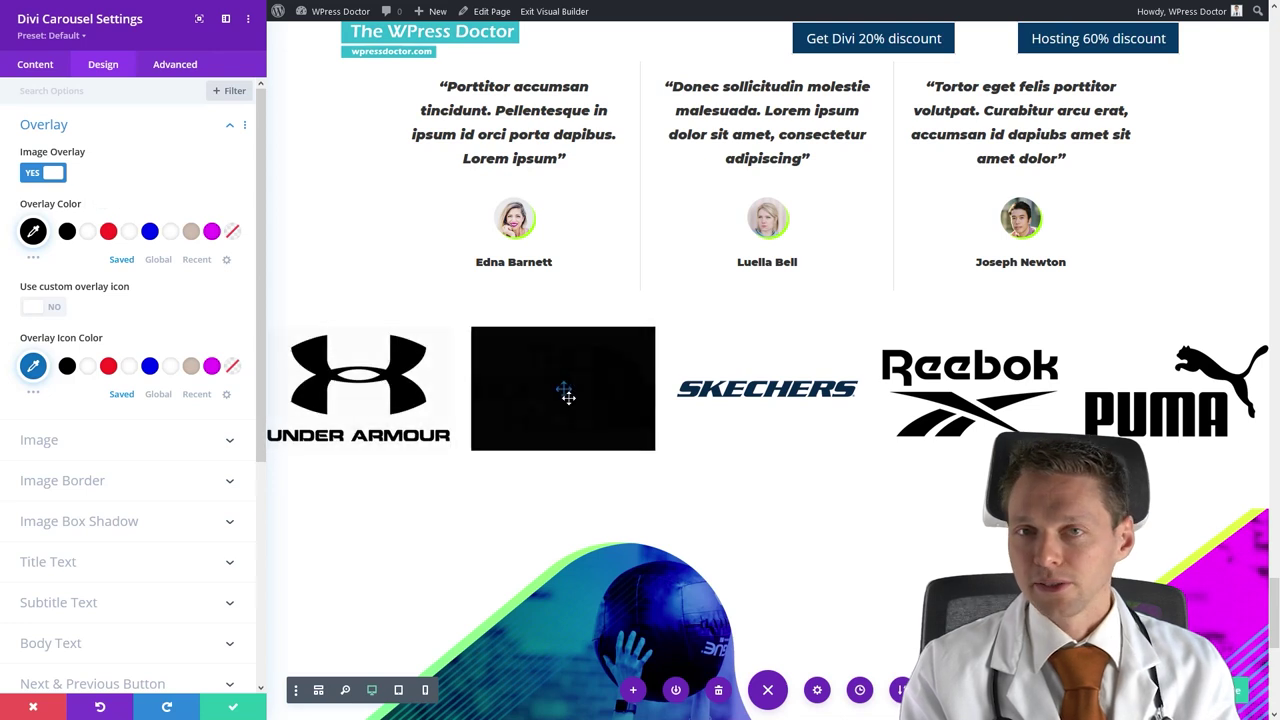
pyautogui.click(33, 231)
pyautogui.click(222, 286)
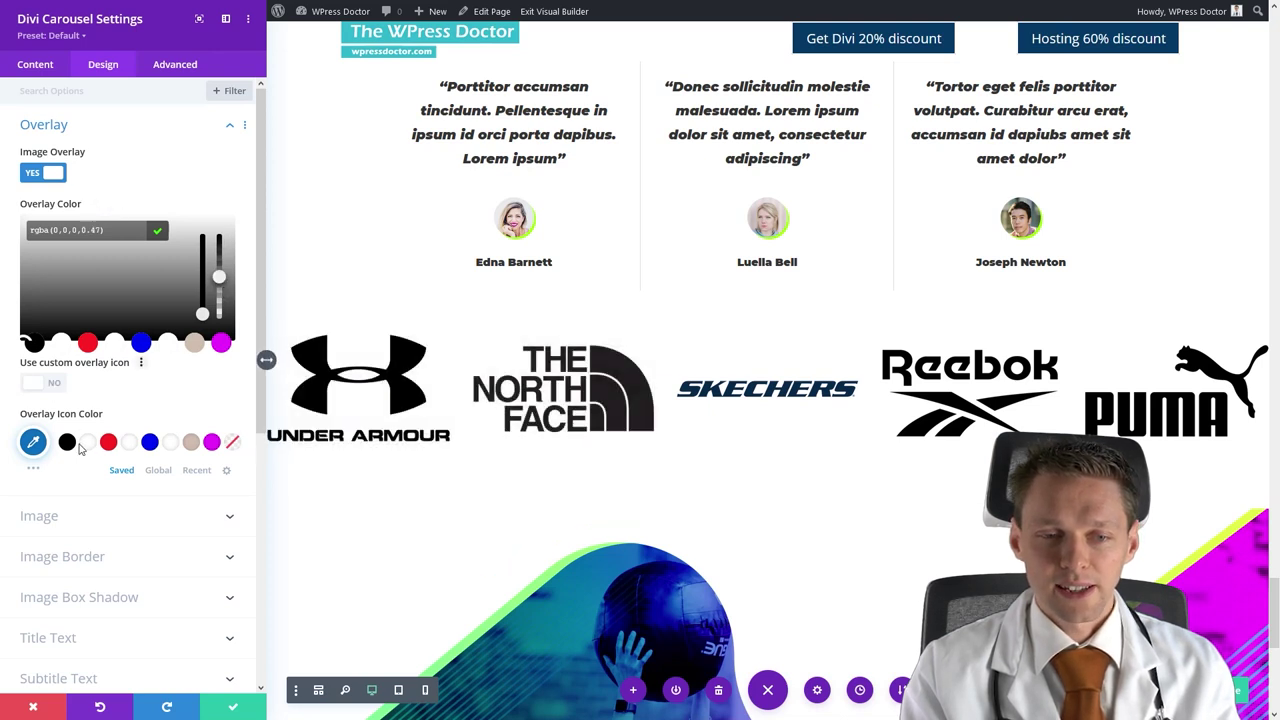
pyautogui.click(129, 445)
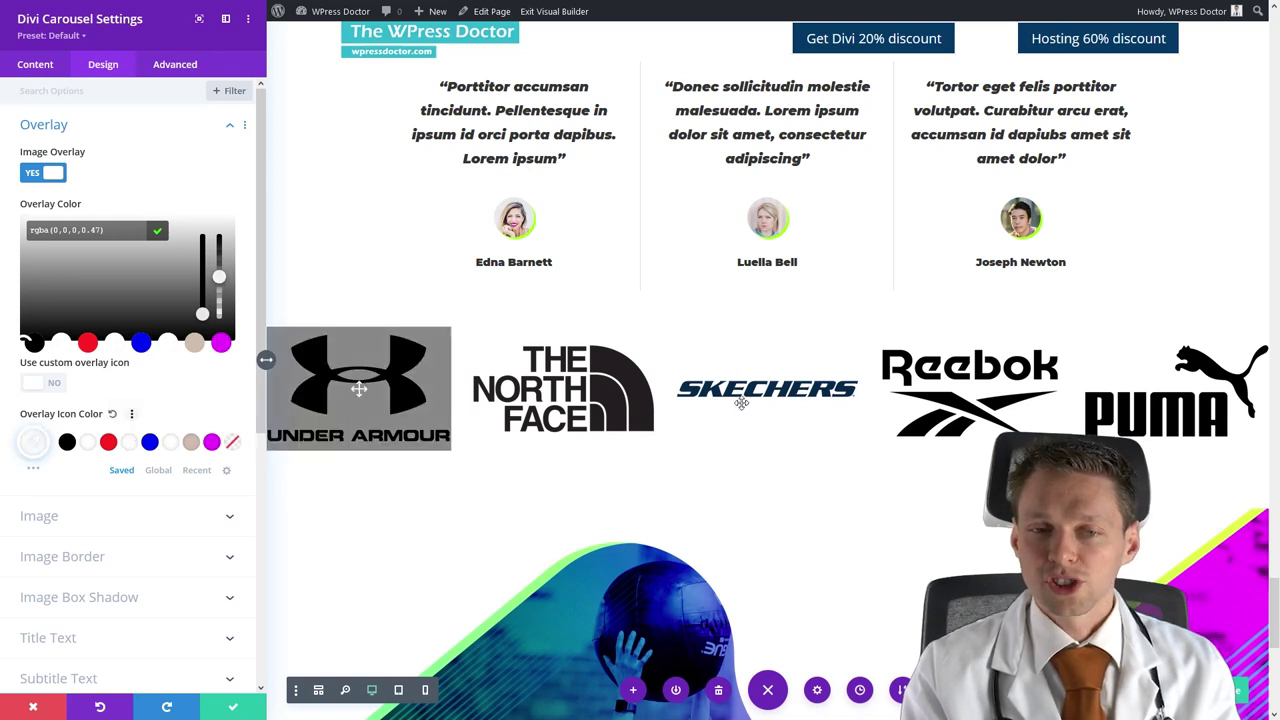
pyautogui.click(73, 207)
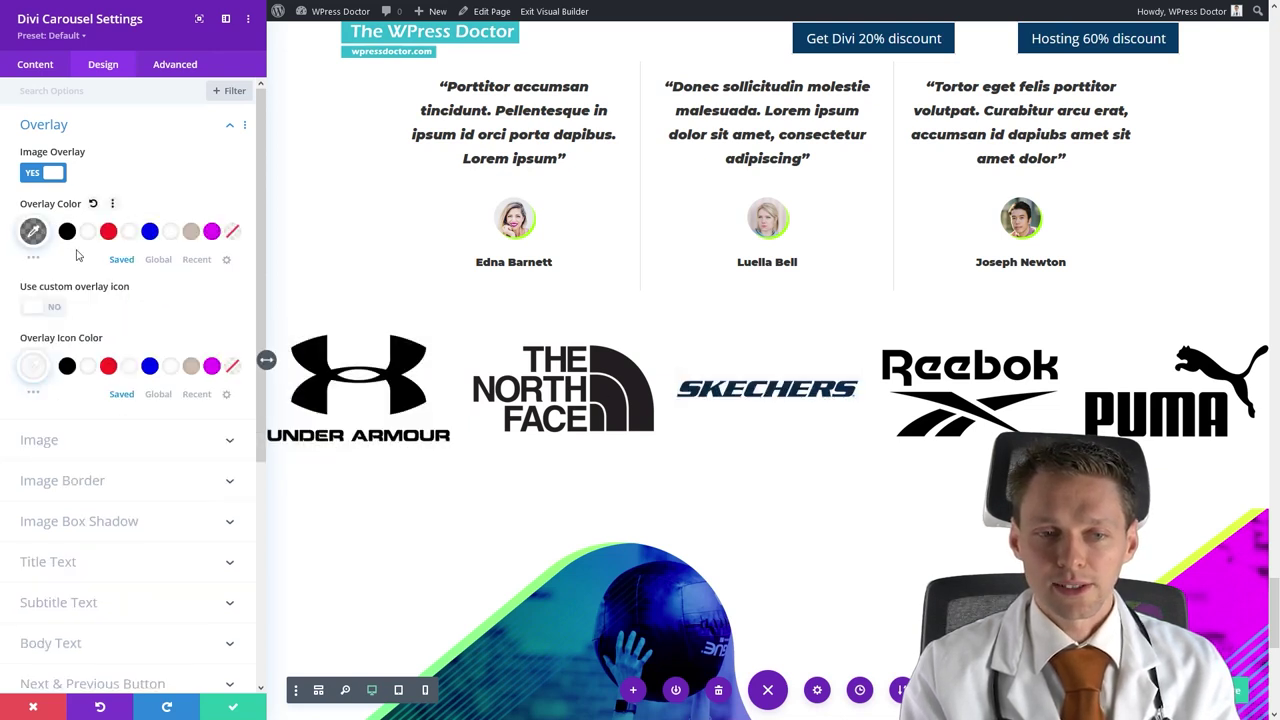
# Try a circled right-arrow as custom overlay icon, and switch off both the custom icon and Image Overlay.
pyautogui.click(55, 310)
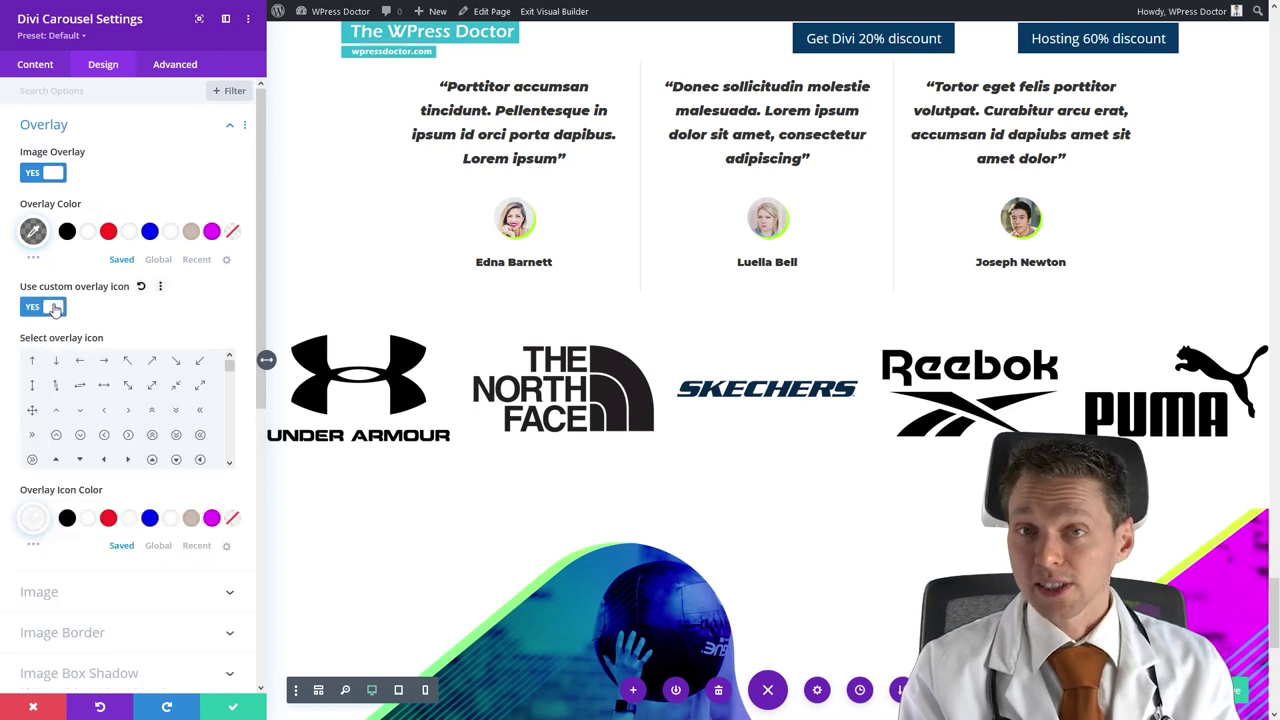
pyautogui.click(129, 436)
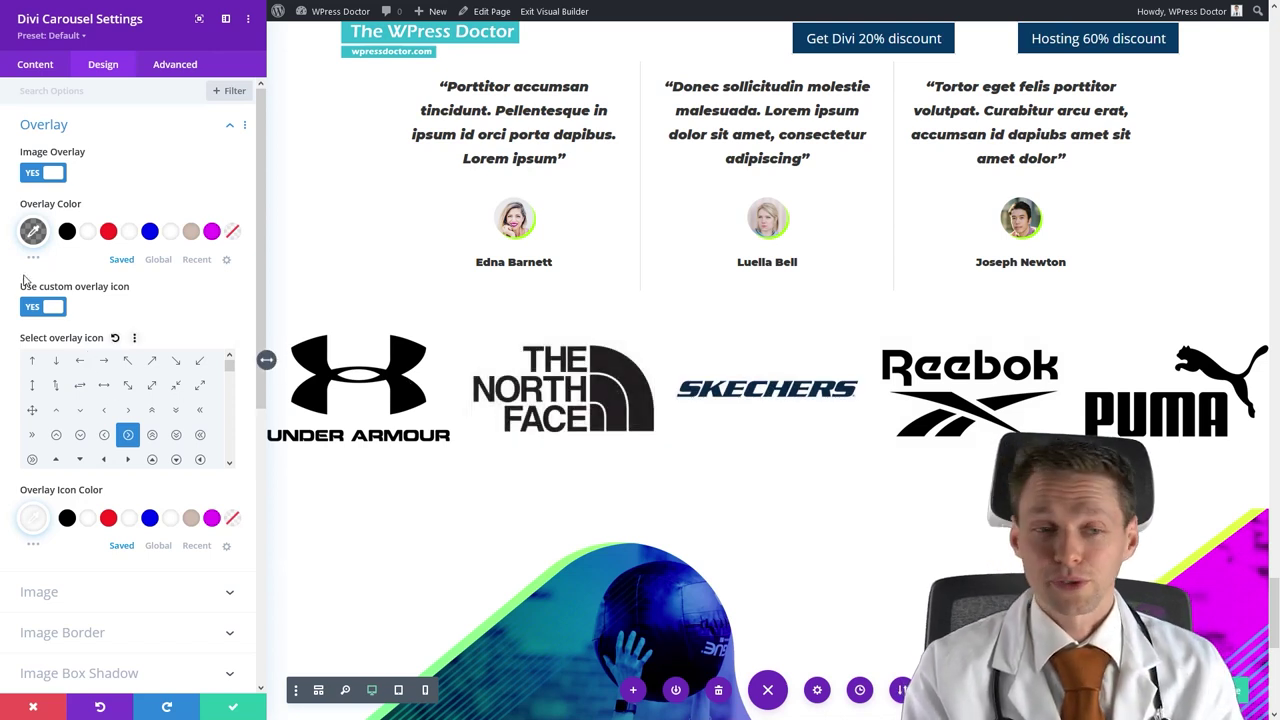
pyautogui.click(50, 308)
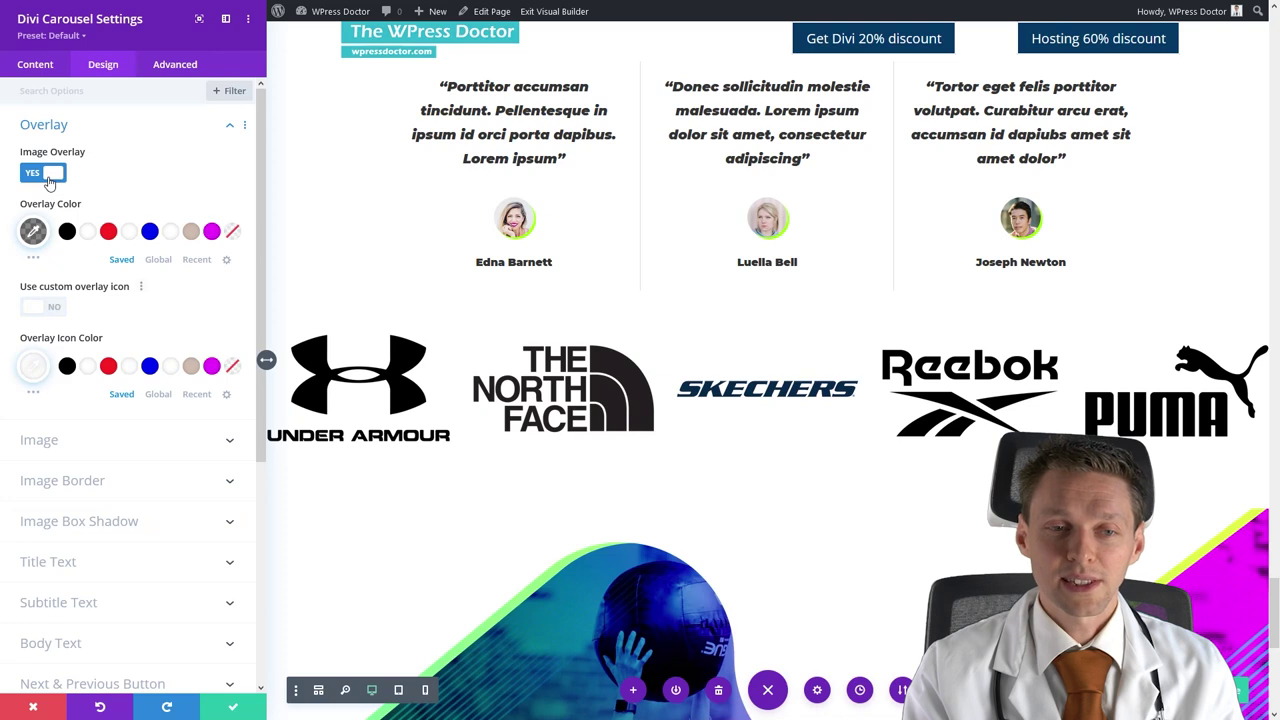
pyautogui.click(48, 176)
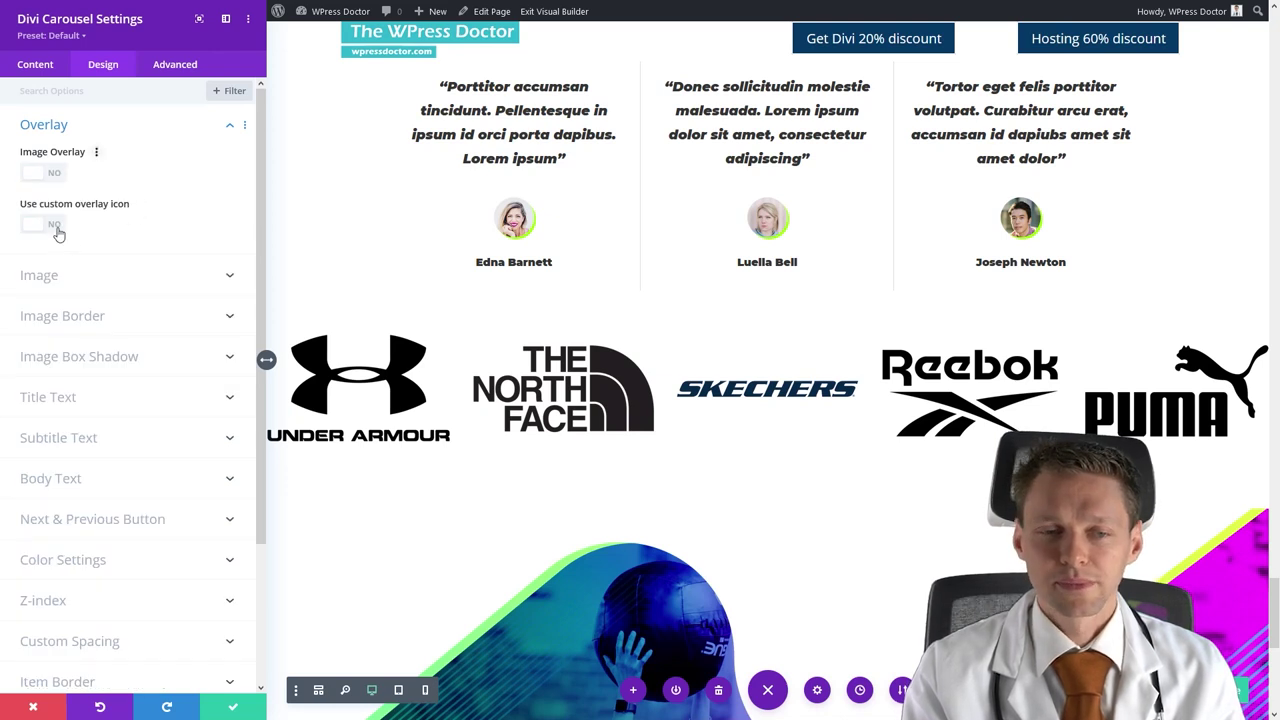
# Try right alignment and Force full width on the carousel images, restoring center alignment and no forced width.
pyautogui.click(60, 283)
pyautogui.click(197, 147)
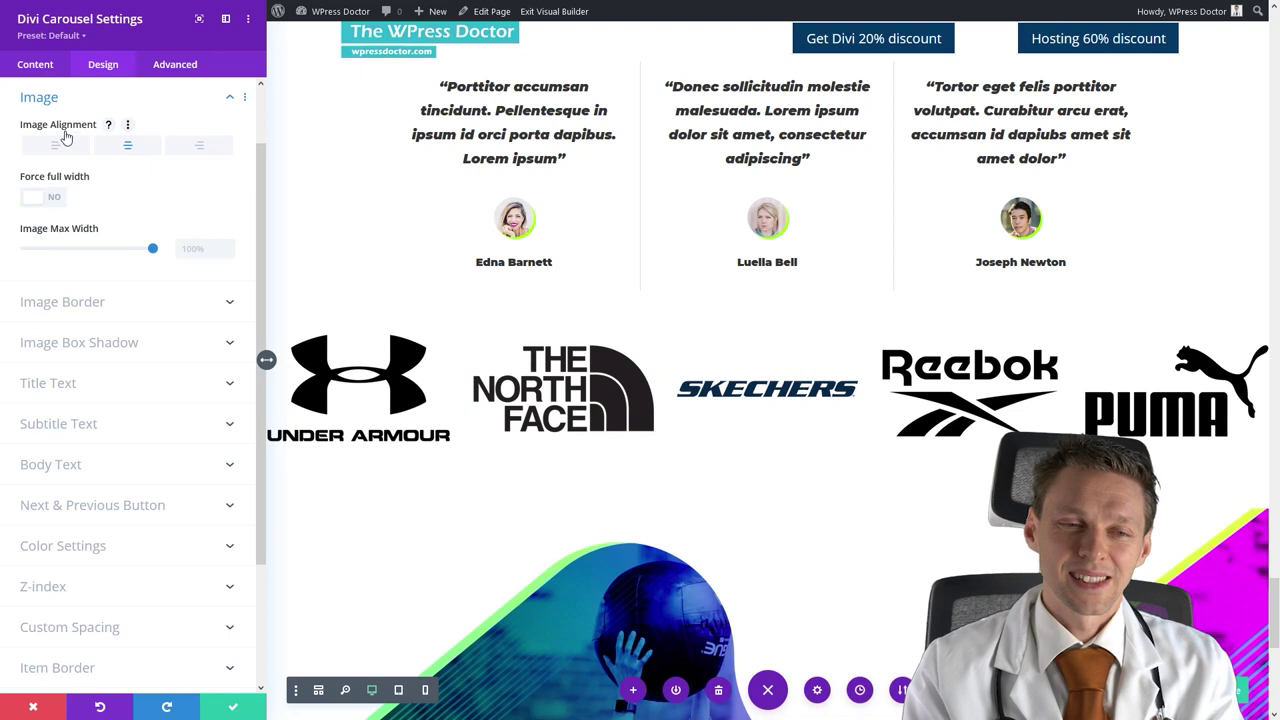
pyautogui.click(52, 199)
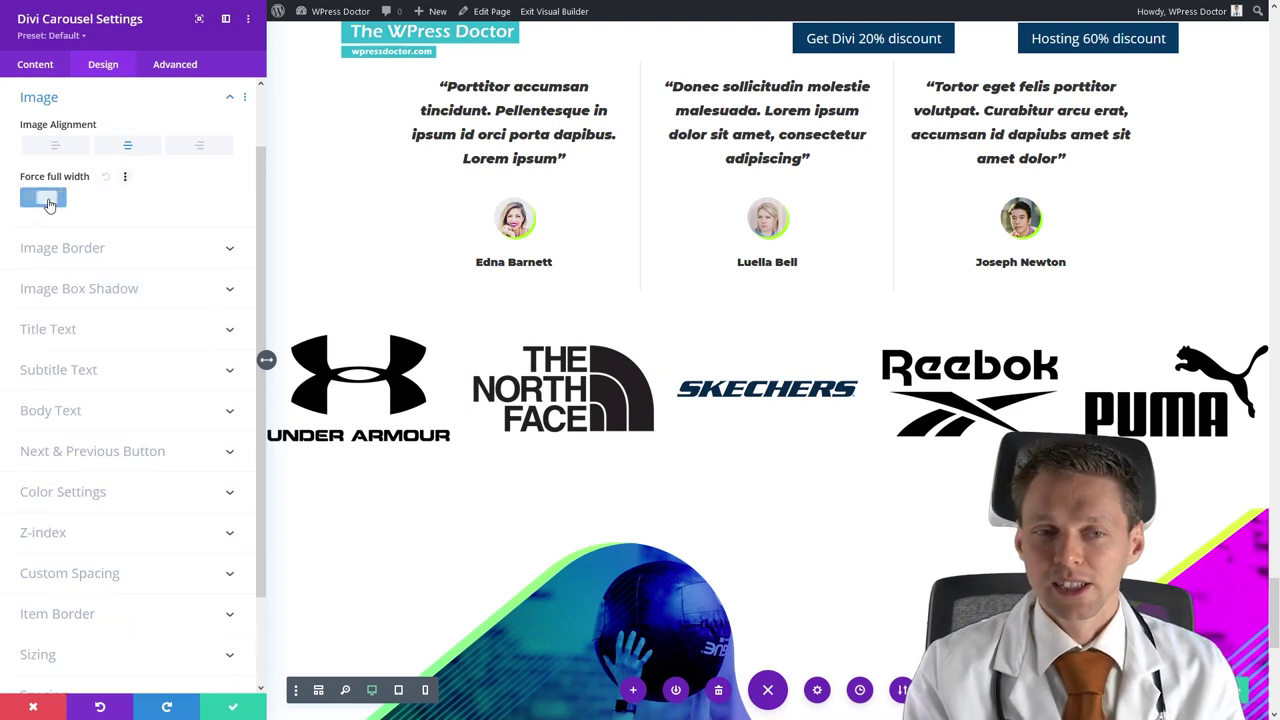
pyautogui.click(48, 201)
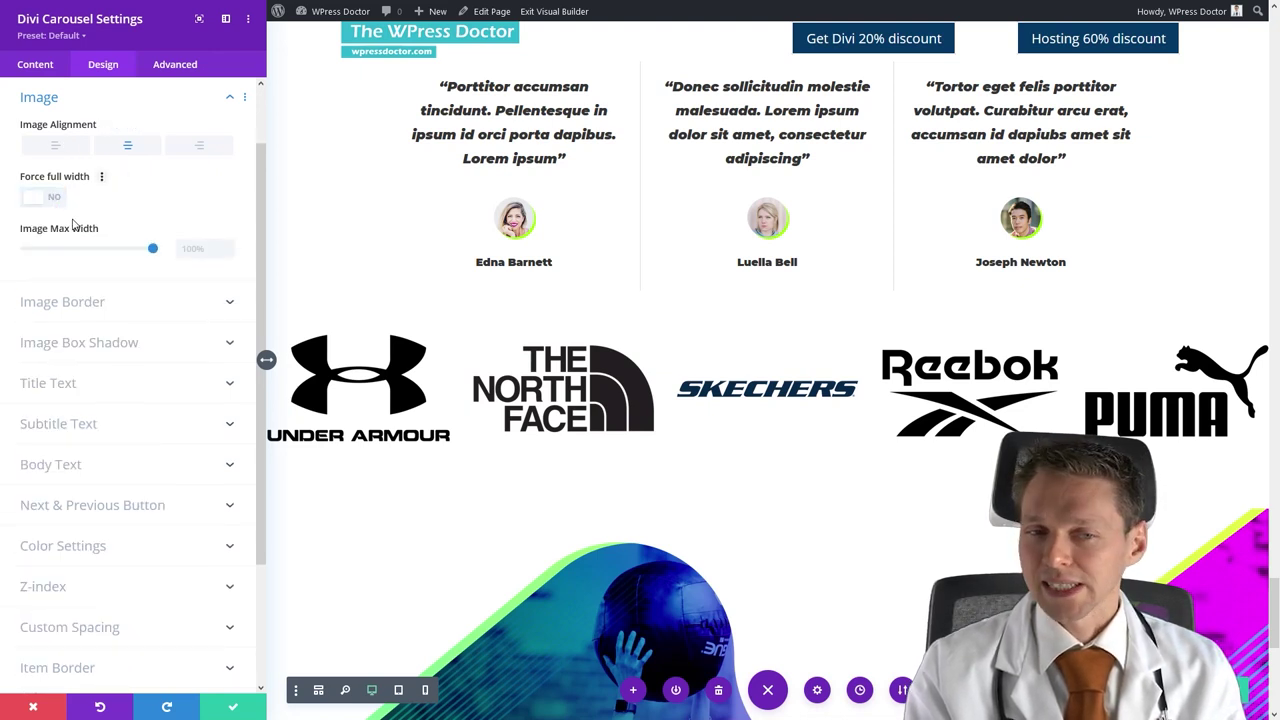
pyautogui.click(63, 105)
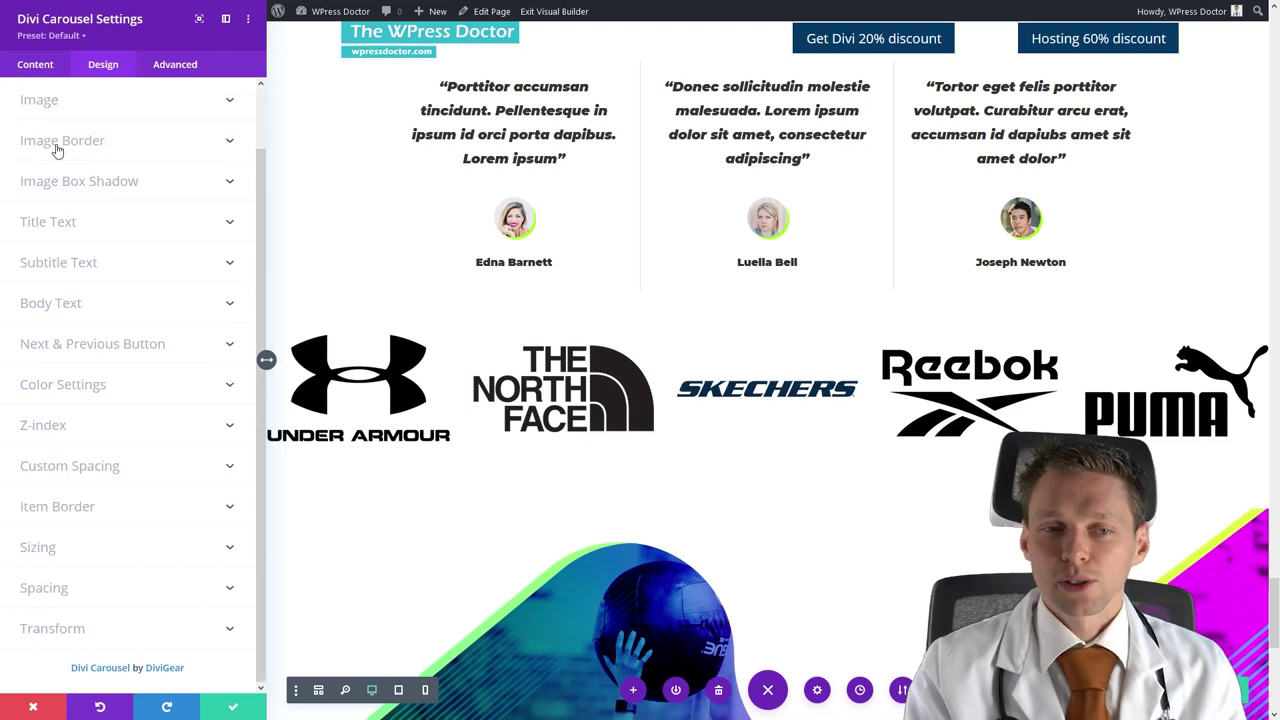
# Try out the Image Border Width on the carousel logos and bring it back to 0 px.
pyautogui.click(60, 141)
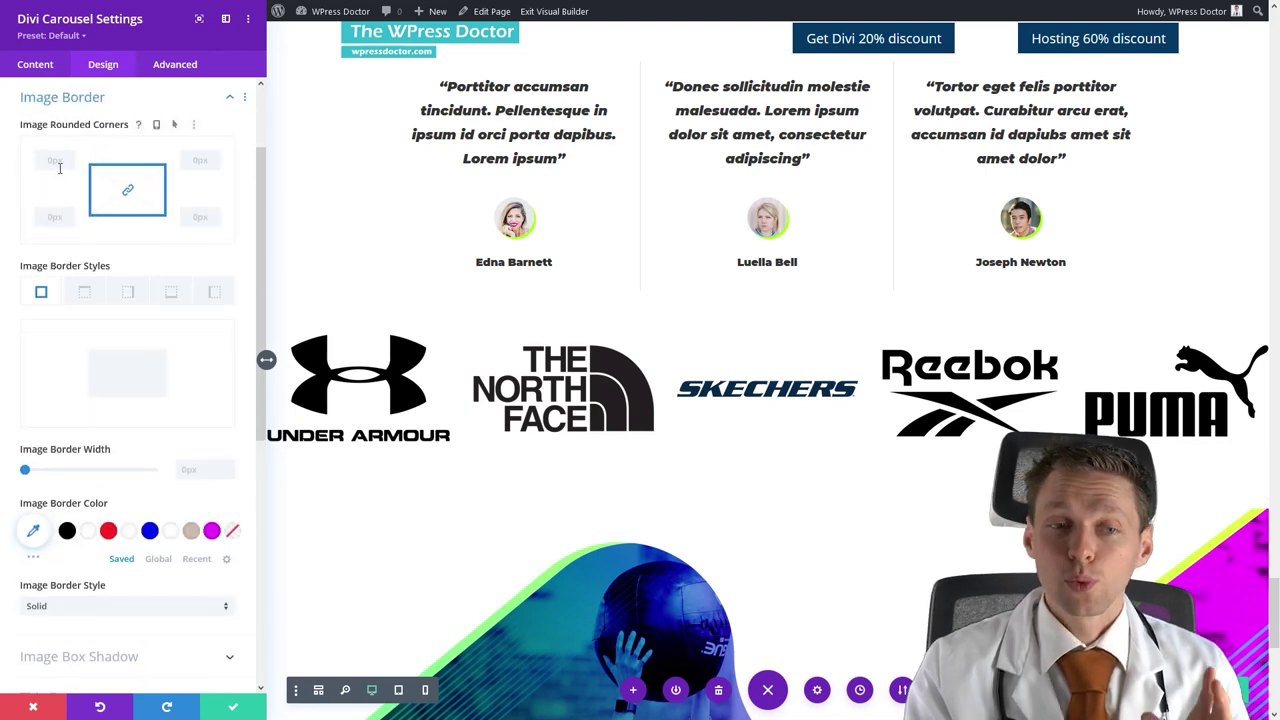
pyautogui.click(28, 470)
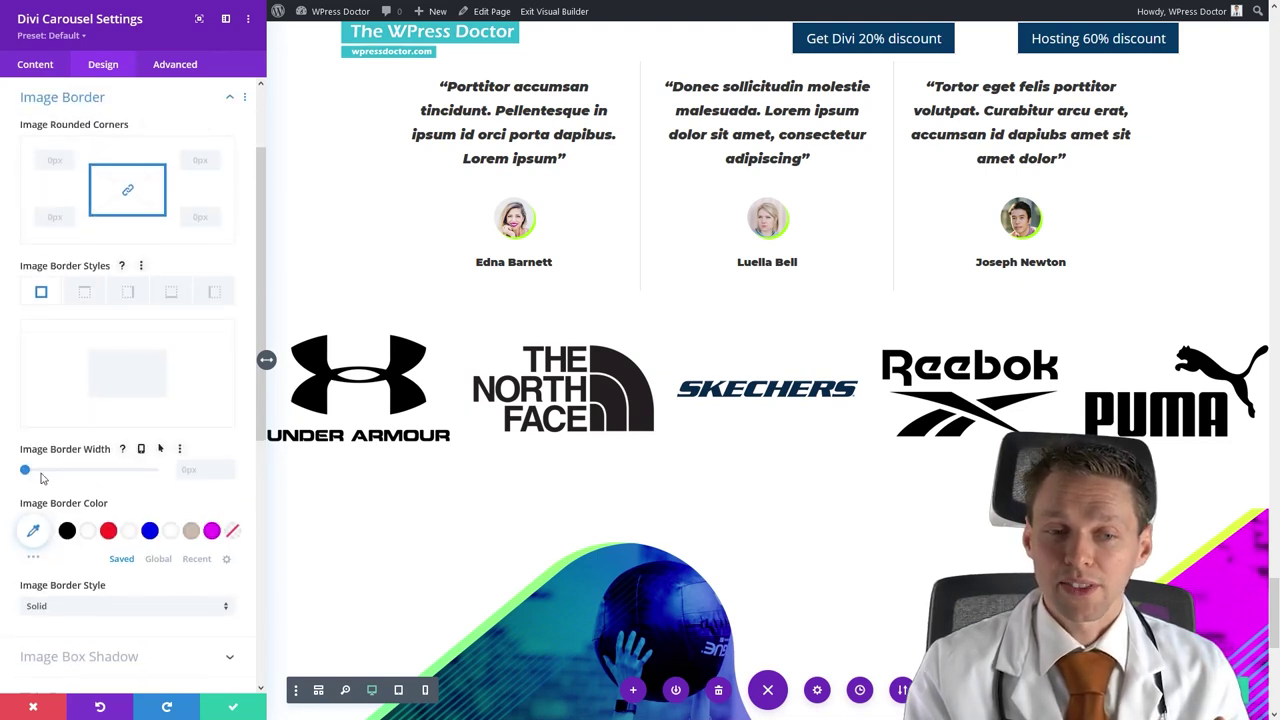
pyautogui.moveTo(48, 477); pyautogui.dragTo(7, 473)
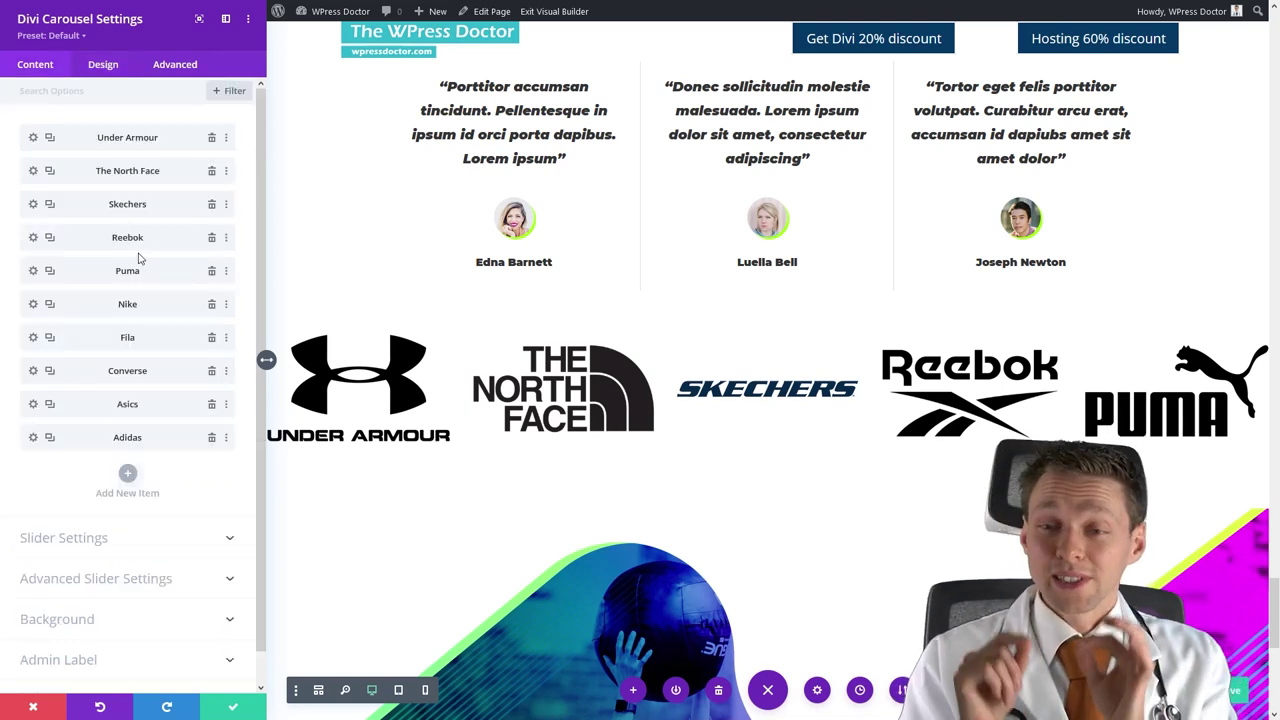
# Turn on item width control in the carousel's slider settings and set the item width to 156px.
pyautogui.click(78, 538)
pyautogui.click(42, 151)
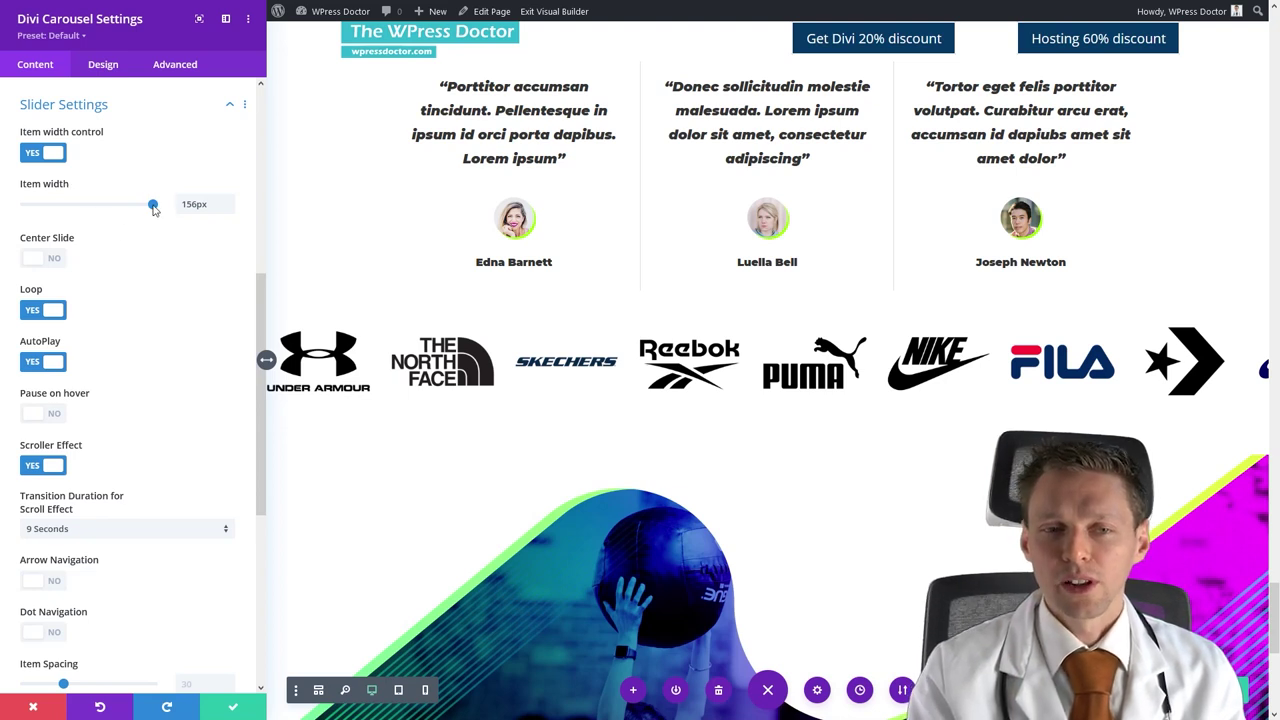
# Give the carousel images a left padding of 50px in the custom spacing for content.
pyautogui.click(98, 66)
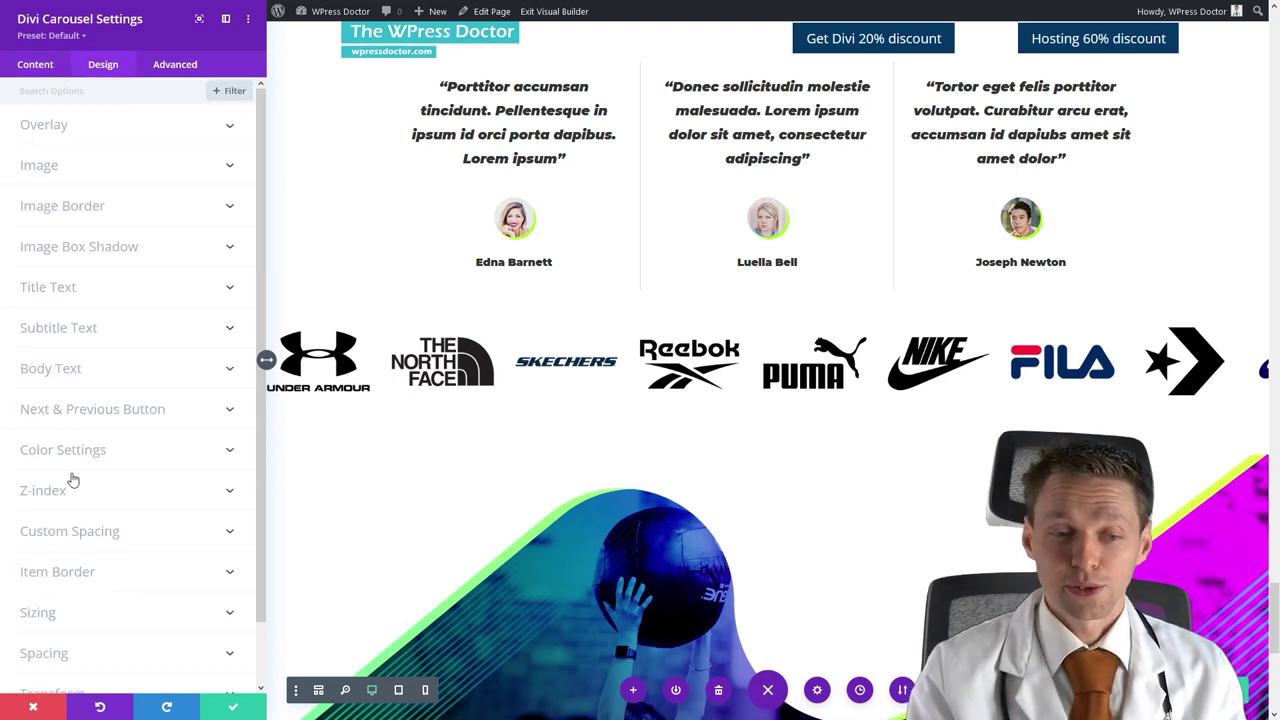
pyautogui.click(62, 531)
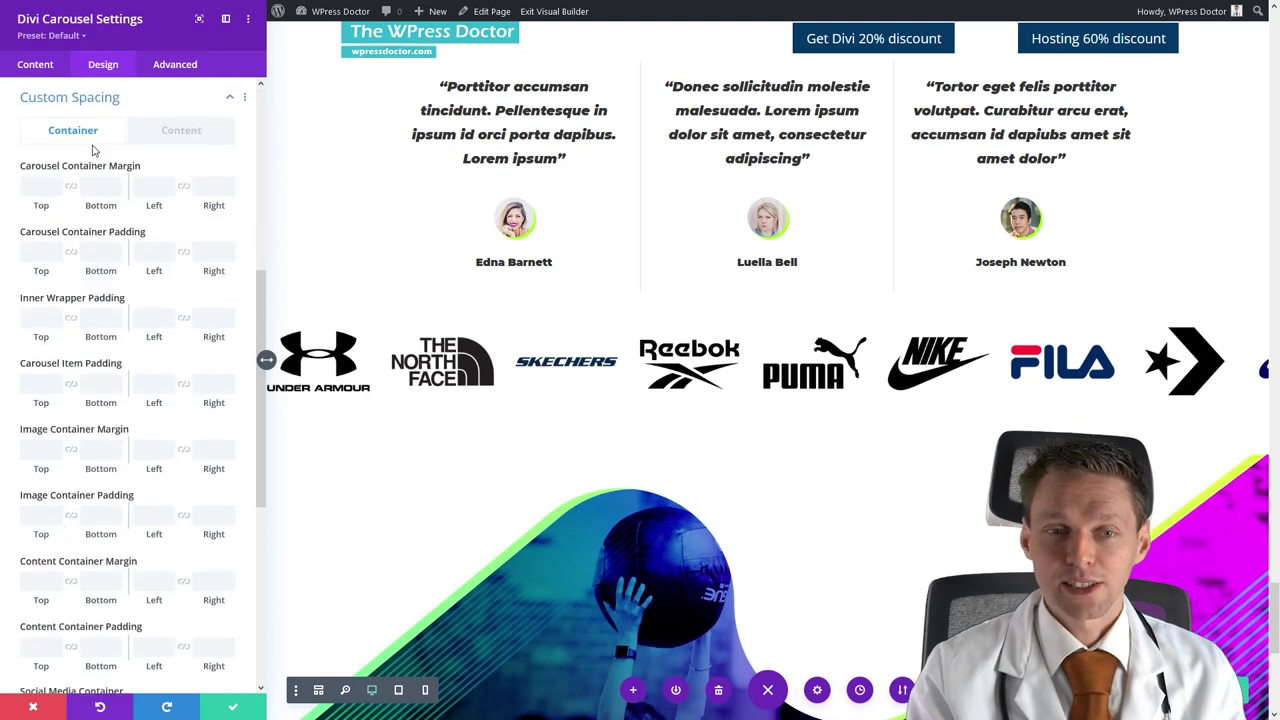
pyautogui.click(177, 133)
pyautogui.click(43, 186)
pyautogui.click(150, 187)
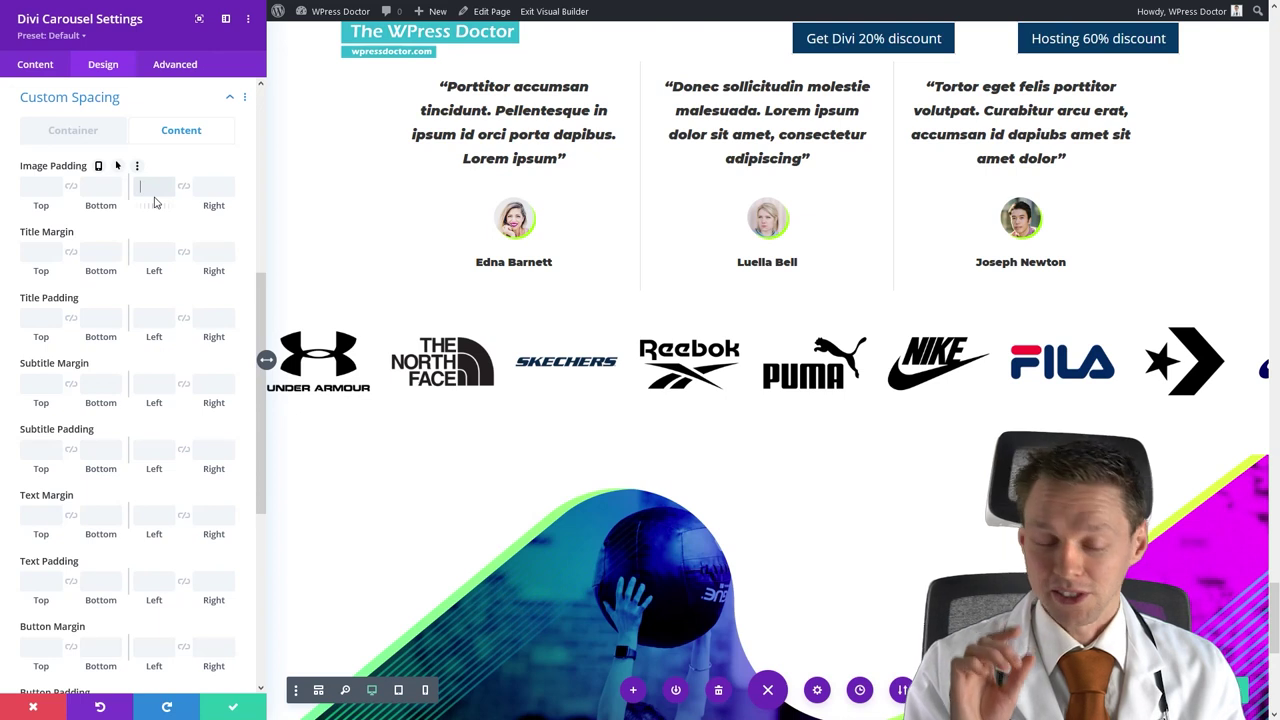
pyautogui.write('50')
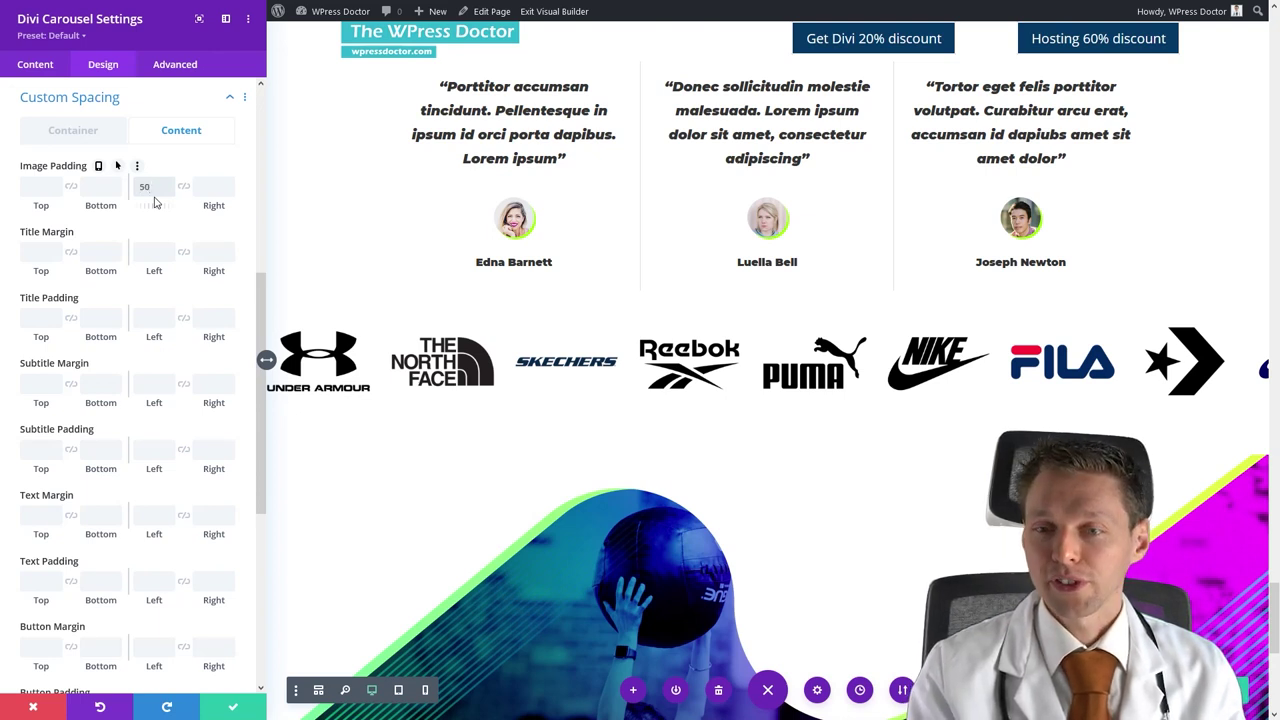
pyautogui.write('px')
pyautogui.click(93, 239)
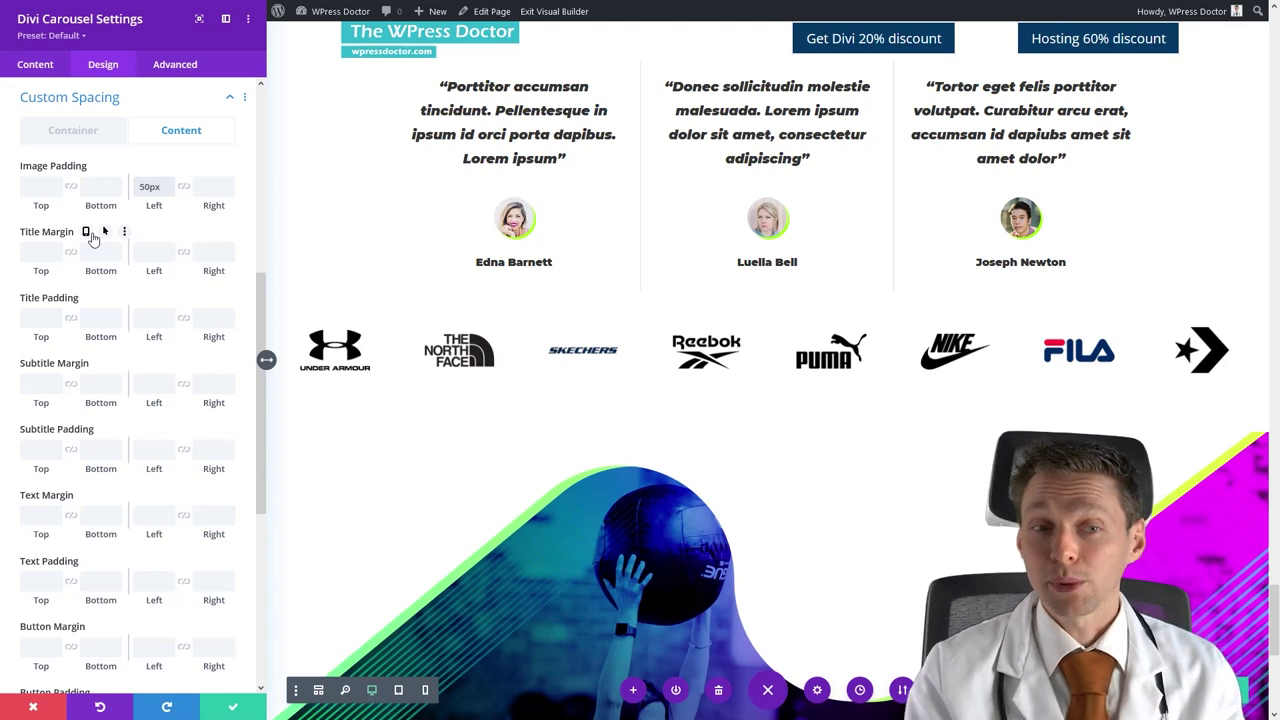
pyautogui.click(33, 97)
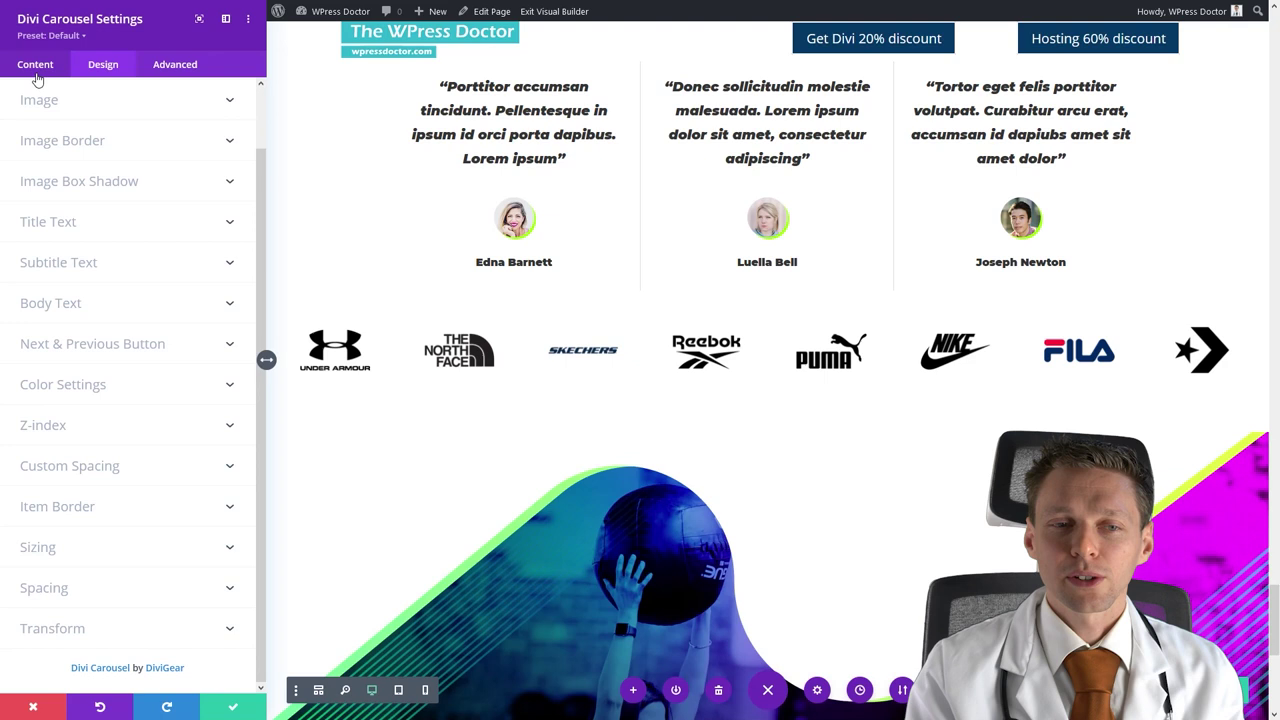
# Set the carousel's item width to 200px in the slider settings.
pyautogui.click(36, 72)
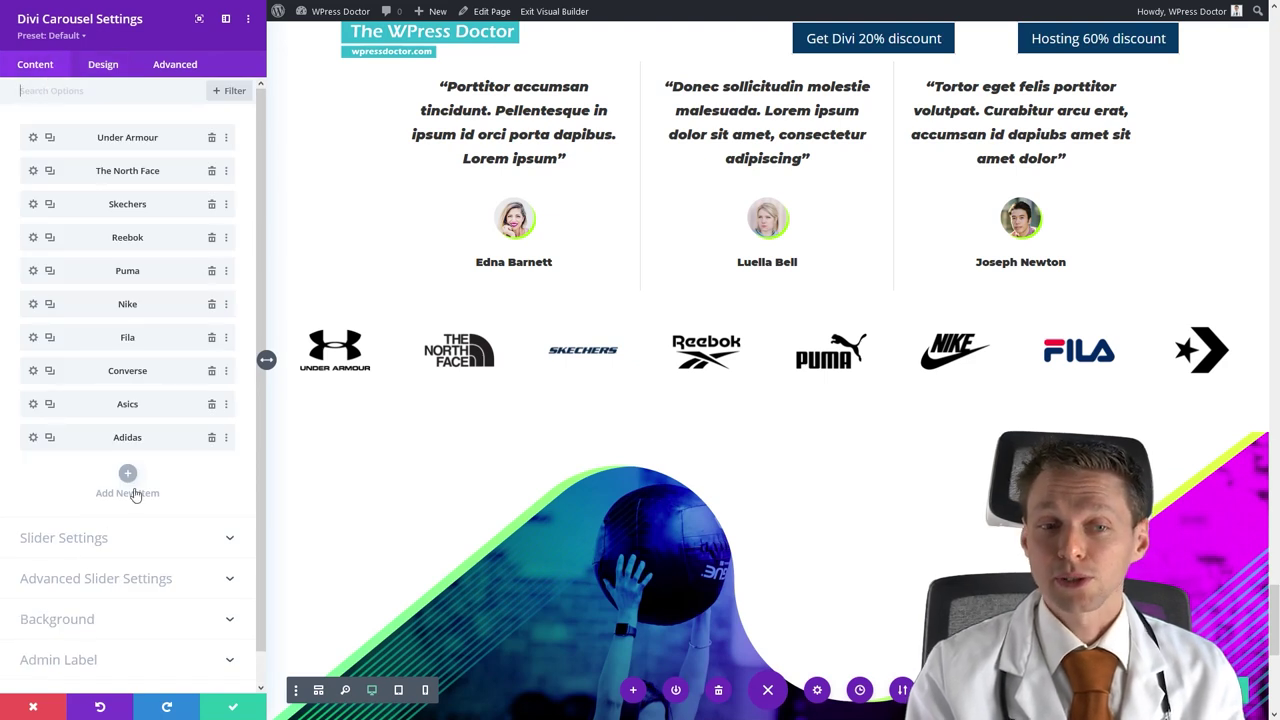
pyautogui.click(90, 537)
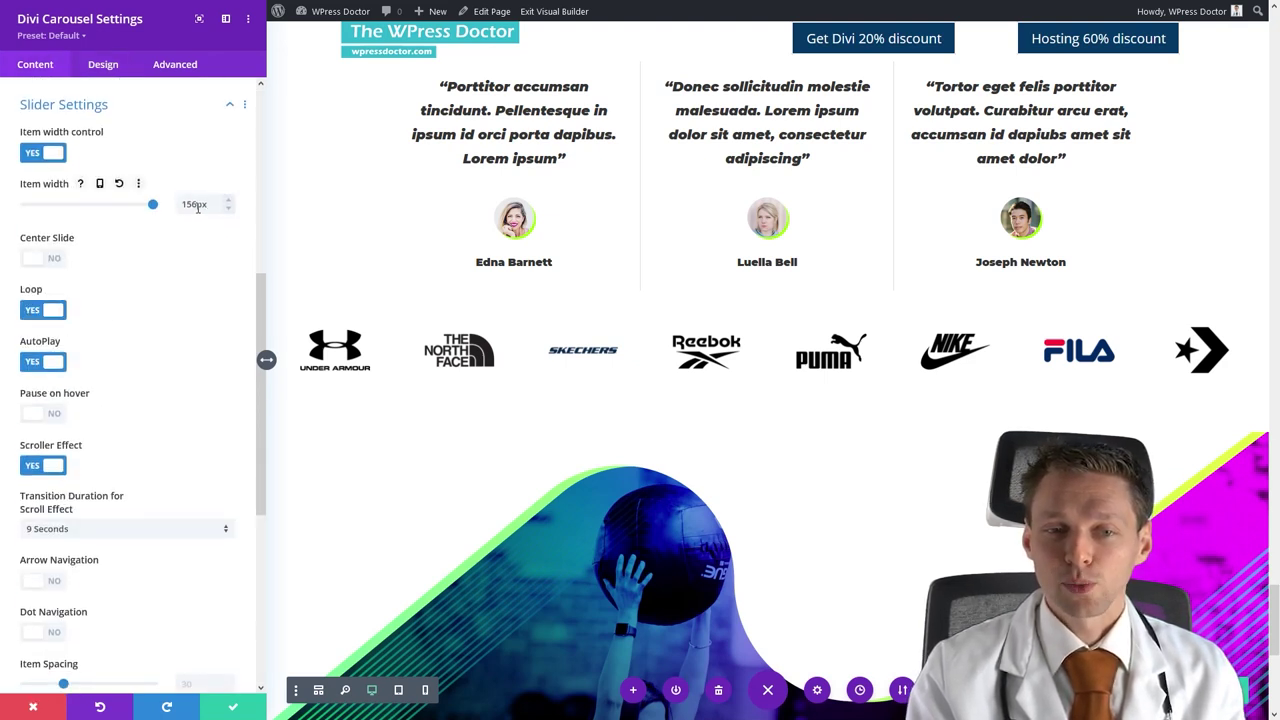
pyautogui.doubleClick(198, 205)
pyautogui.write('1')
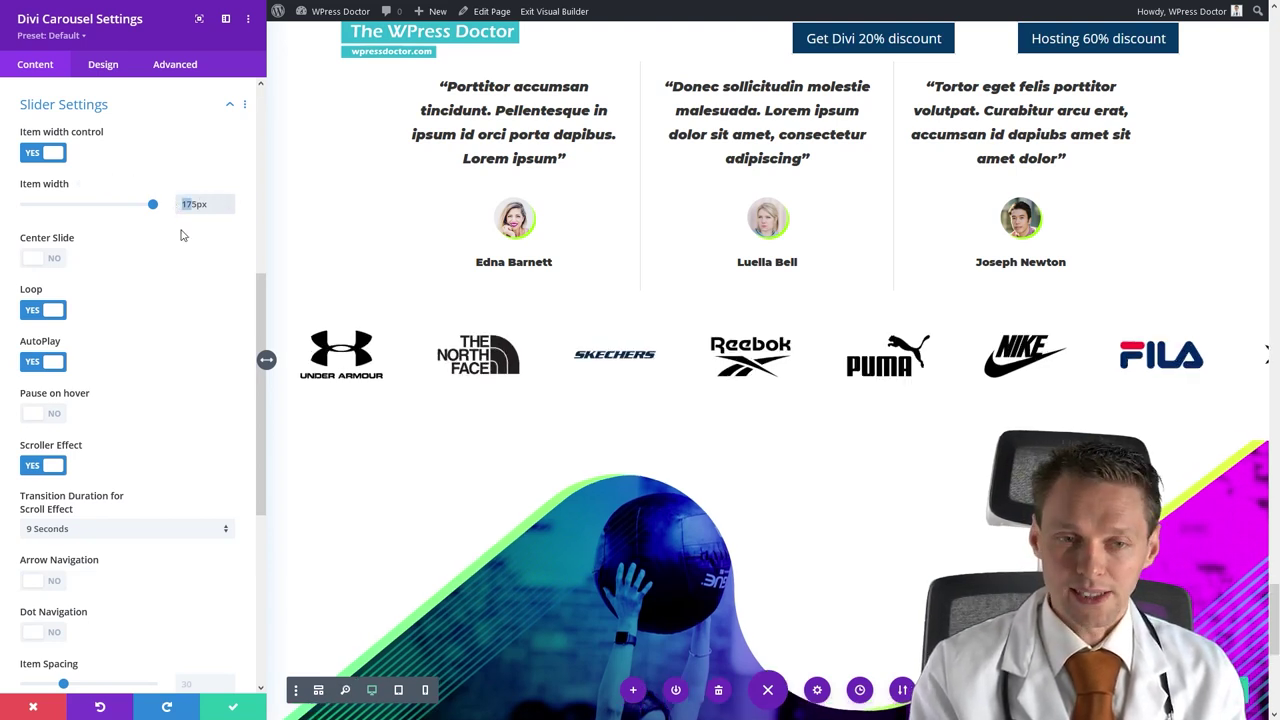
pyautogui.write('200')
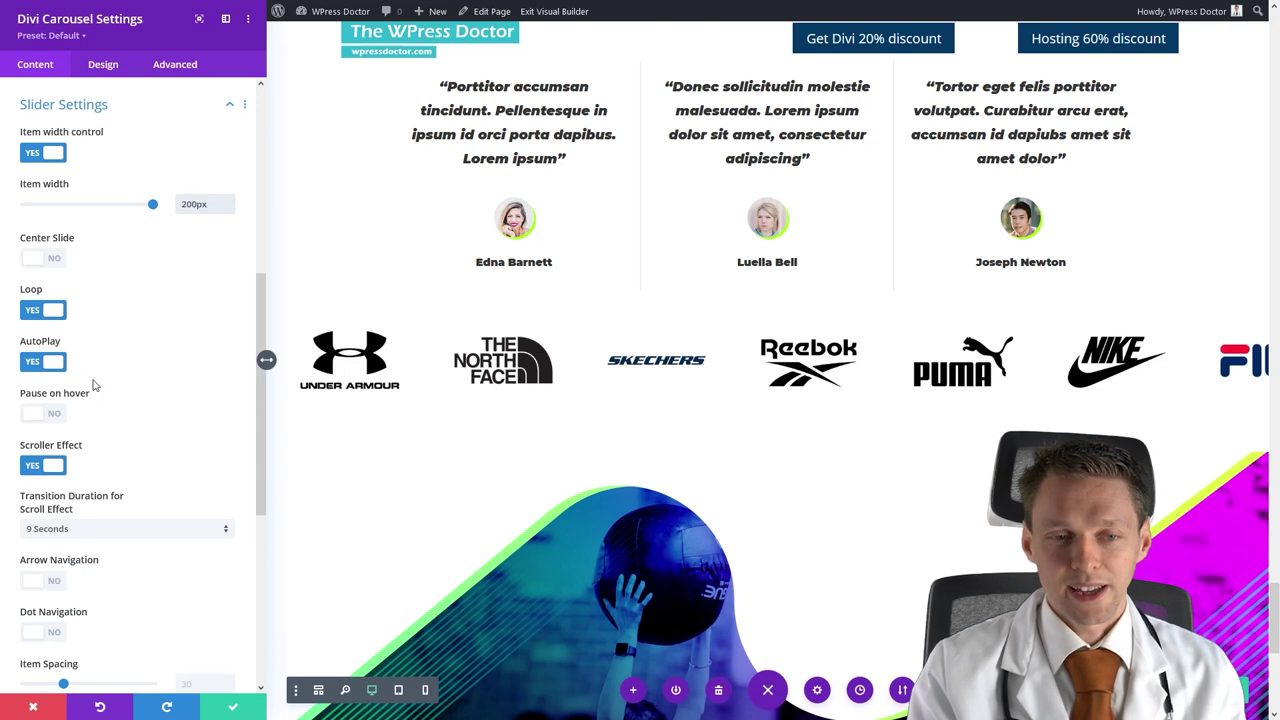
# Save the carousel module settings and review the scrolling logo carousel on the live page.
pyautogui.click(230, 710)
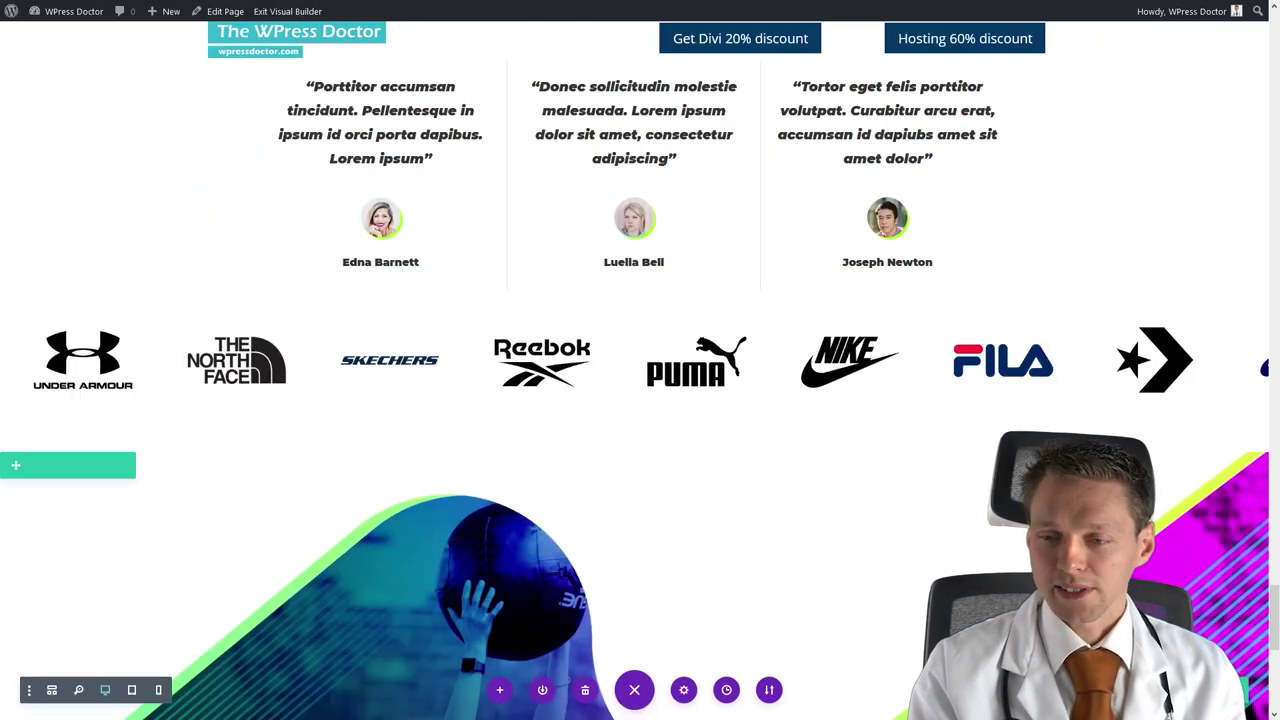
pyautogui.scroll(1, 1063, 311)
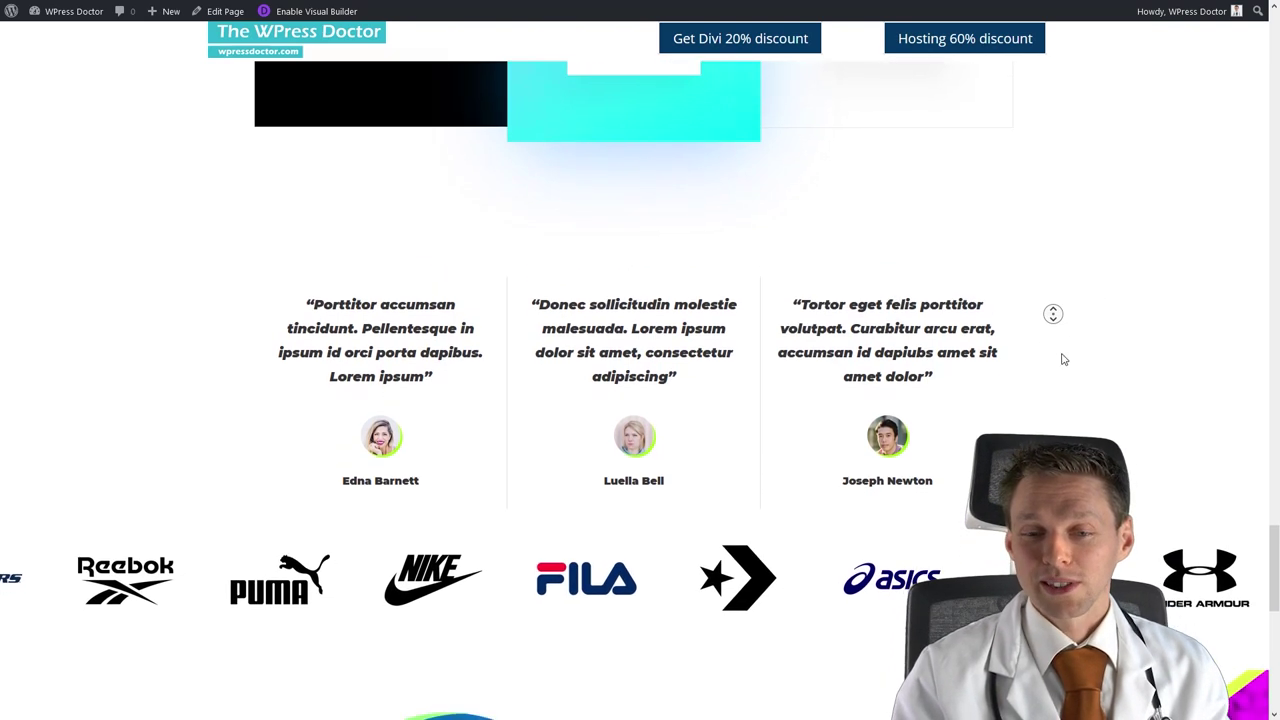
pyautogui.middleClick(1050, 340)
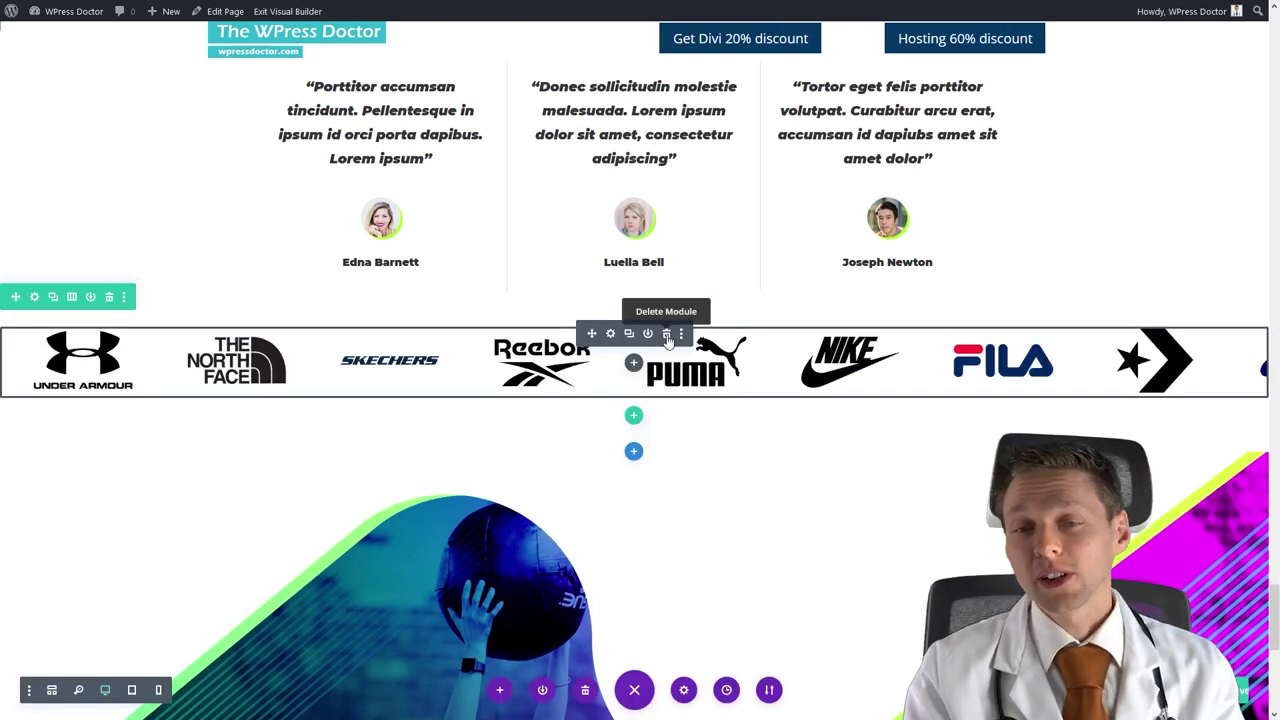
# Delete the logo carousel module and the testimonials row, and insert a new Divi Carousel module into the emptied full-width row.
pyautogui.click(667, 336)
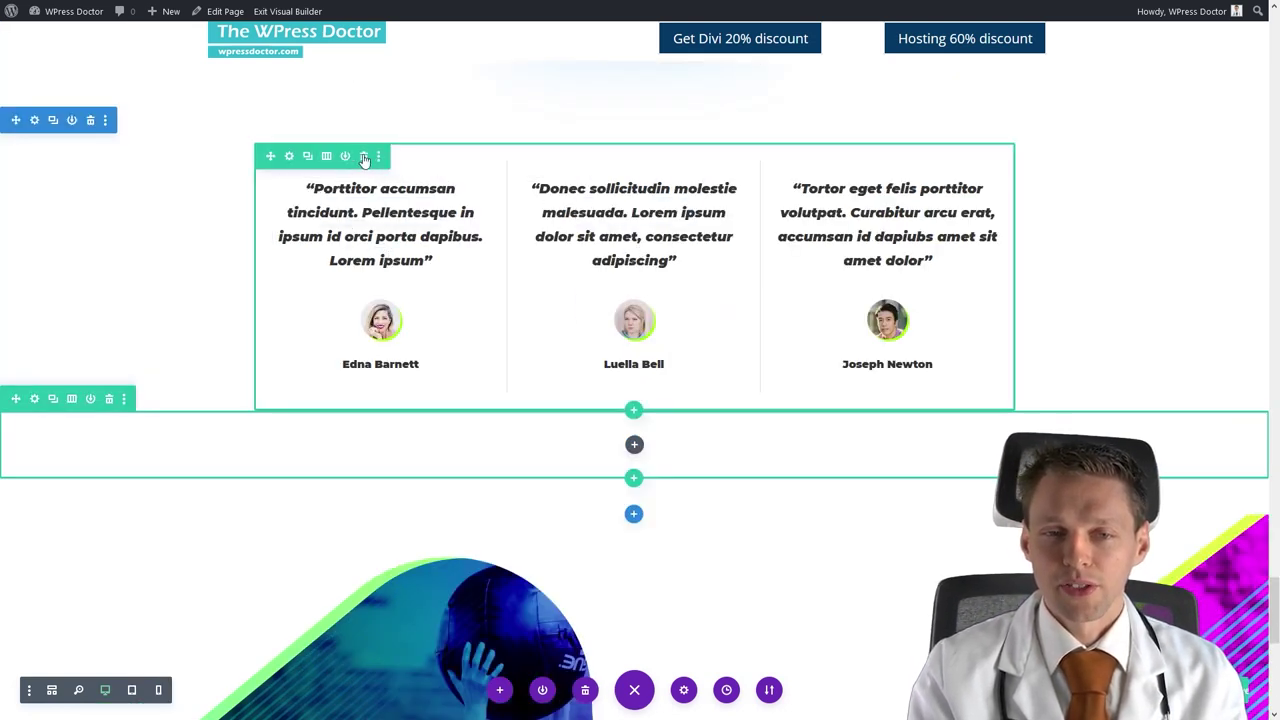
pyautogui.click(364, 157)
pyautogui.click(634, 174)
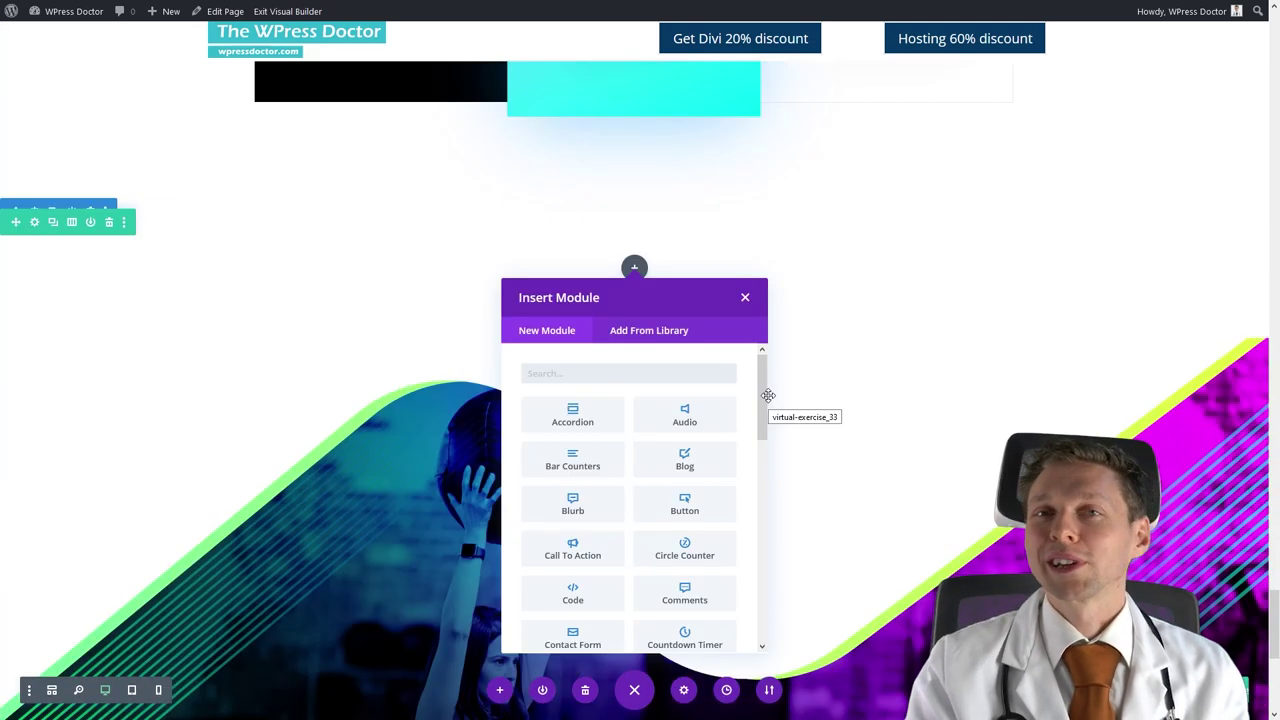
pyautogui.scroll(-2, 688, 478)
pyautogui.scroll(-2, 688, 518)
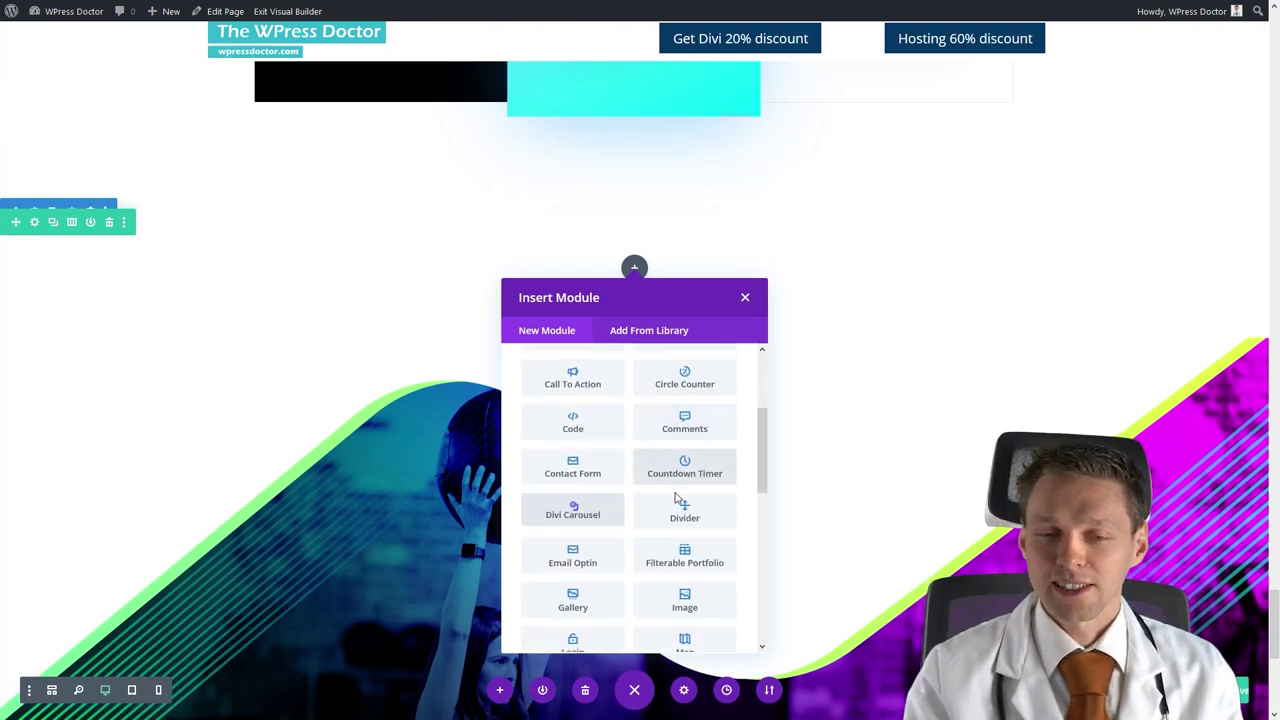
pyautogui.click(575, 512)
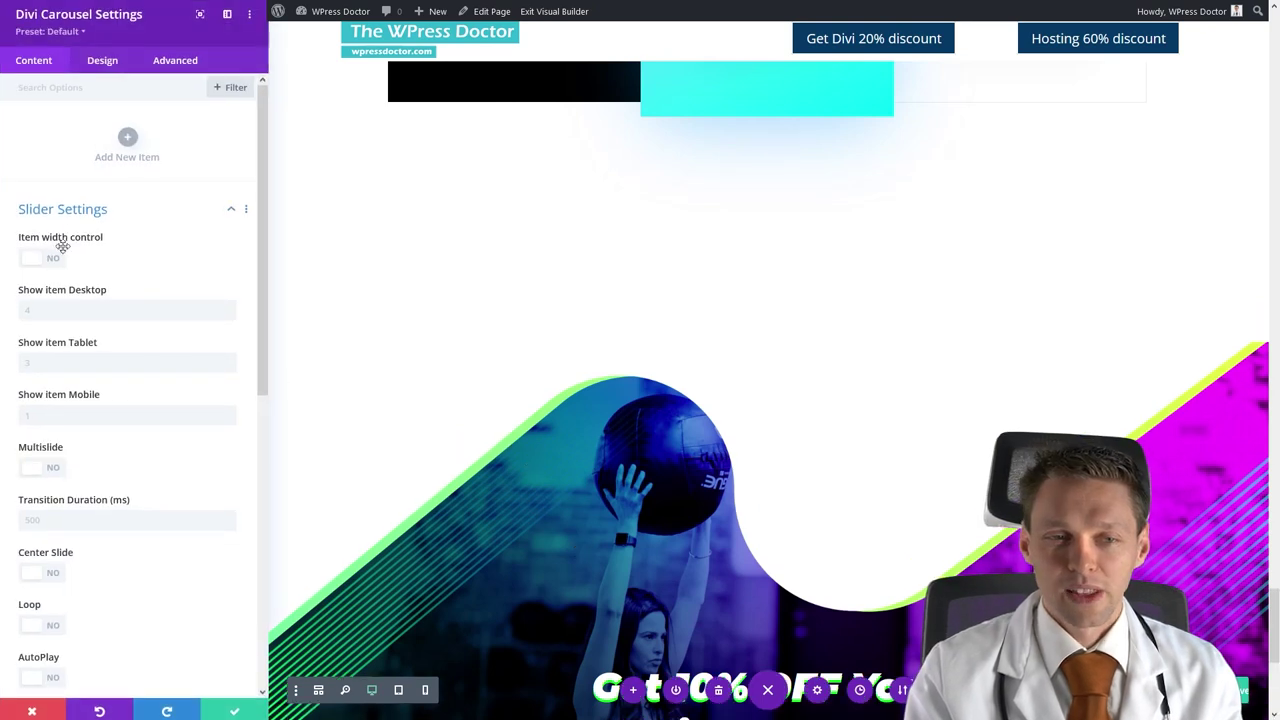
# Add a carousel item with the title Arnold Schwarzenegger and the subtitle "I Love it".
pyautogui.click(128, 143)
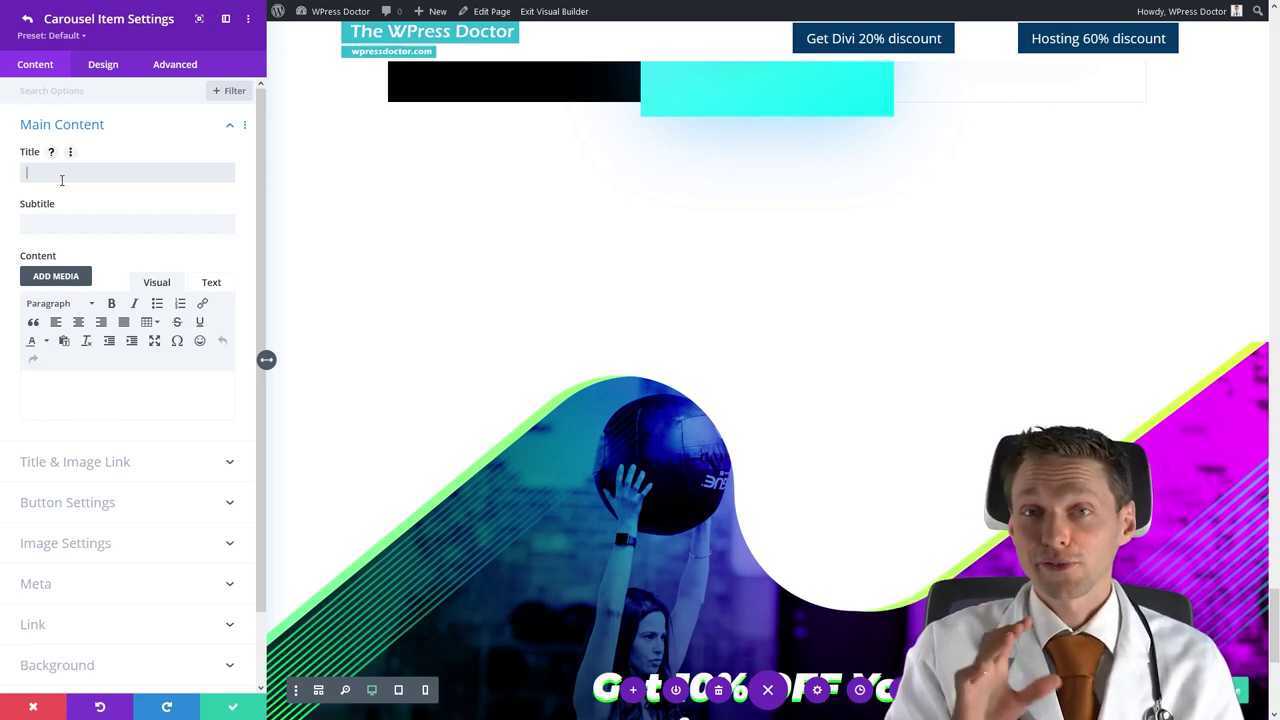
pyautogui.click(61, 174)
pyautogui.write('Arnold Schwarzenegger')
pyautogui.click(104, 224)
pyautogui.write('"')
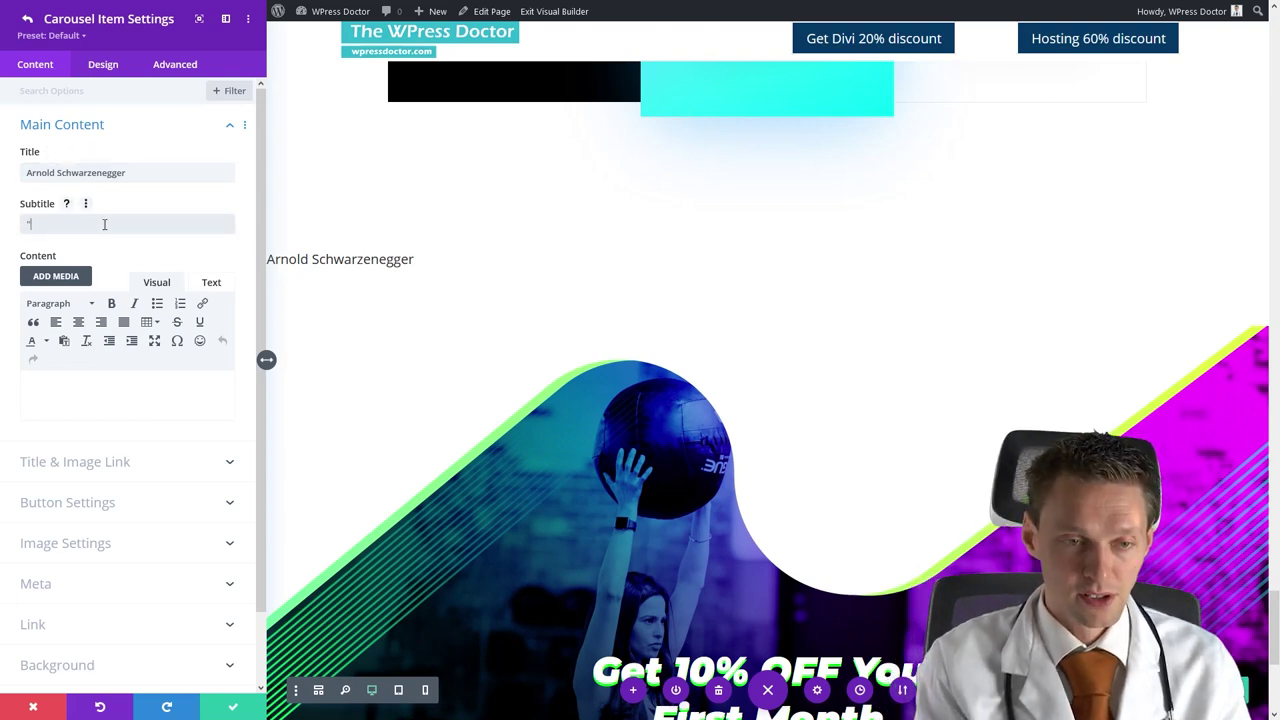
pyautogui.write('I Love it')
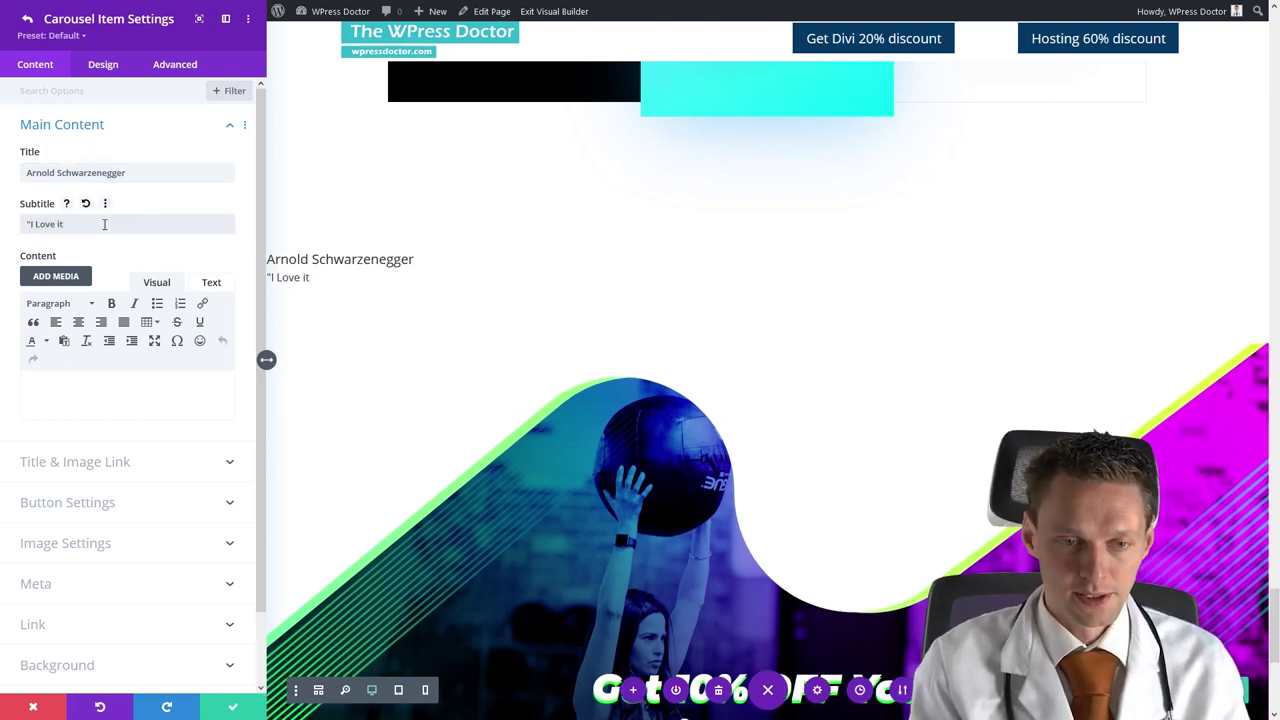
pyautogui.write('"')
# Enter the item's content: "This program really changed my life, from a skinny person to a fulltime budybuilder, this is awesome!".
pyautogui.click(70, 423)
pyautogui.write('This program re')
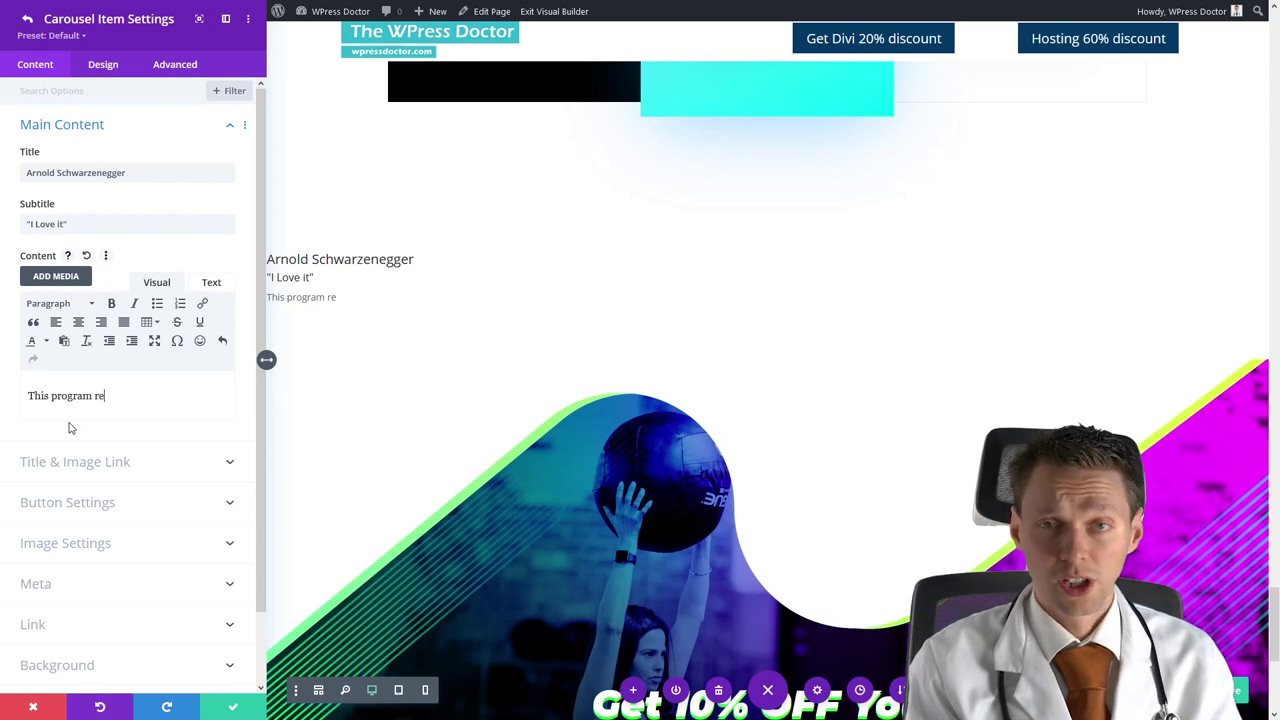
pyautogui.write('ally changed my life, from a skinny person to a fulltime budybuilder, this is awesome!')
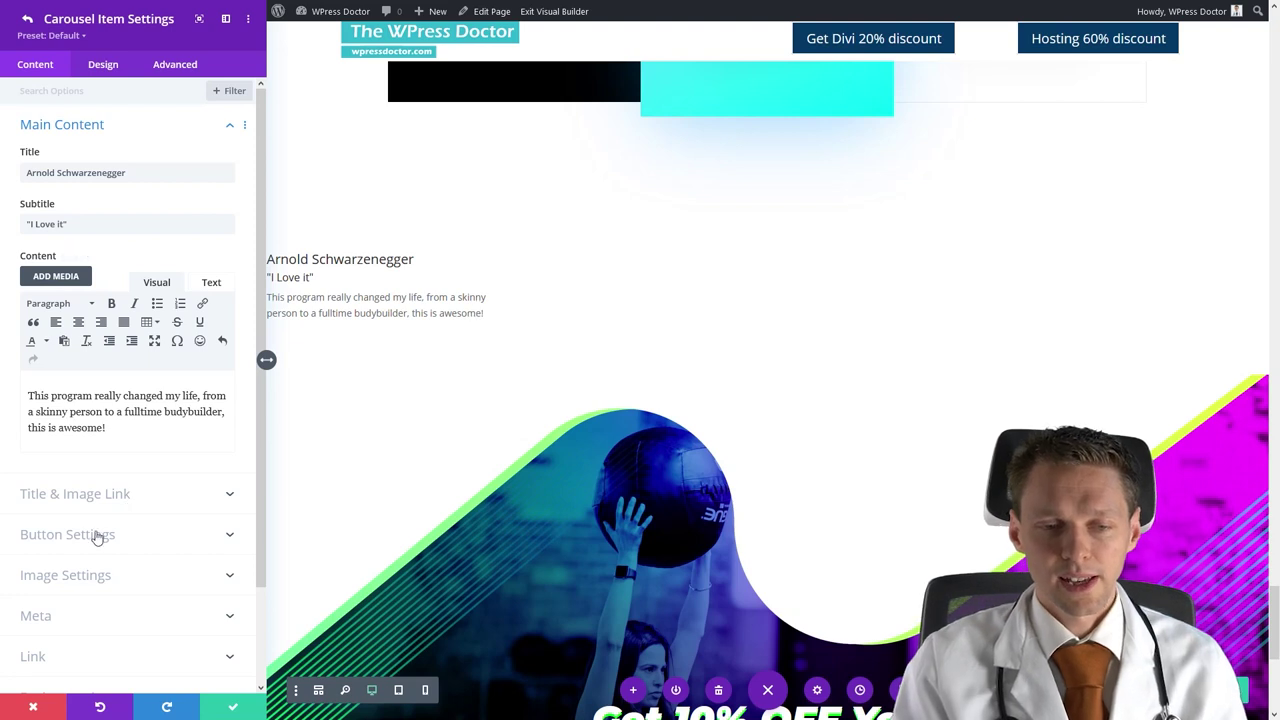
# Set the item's image to portrait-square-02.jpg, the dark-haired man's portrait, from the media library.
pyautogui.click(94, 575)
pyautogui.click(131, 286)
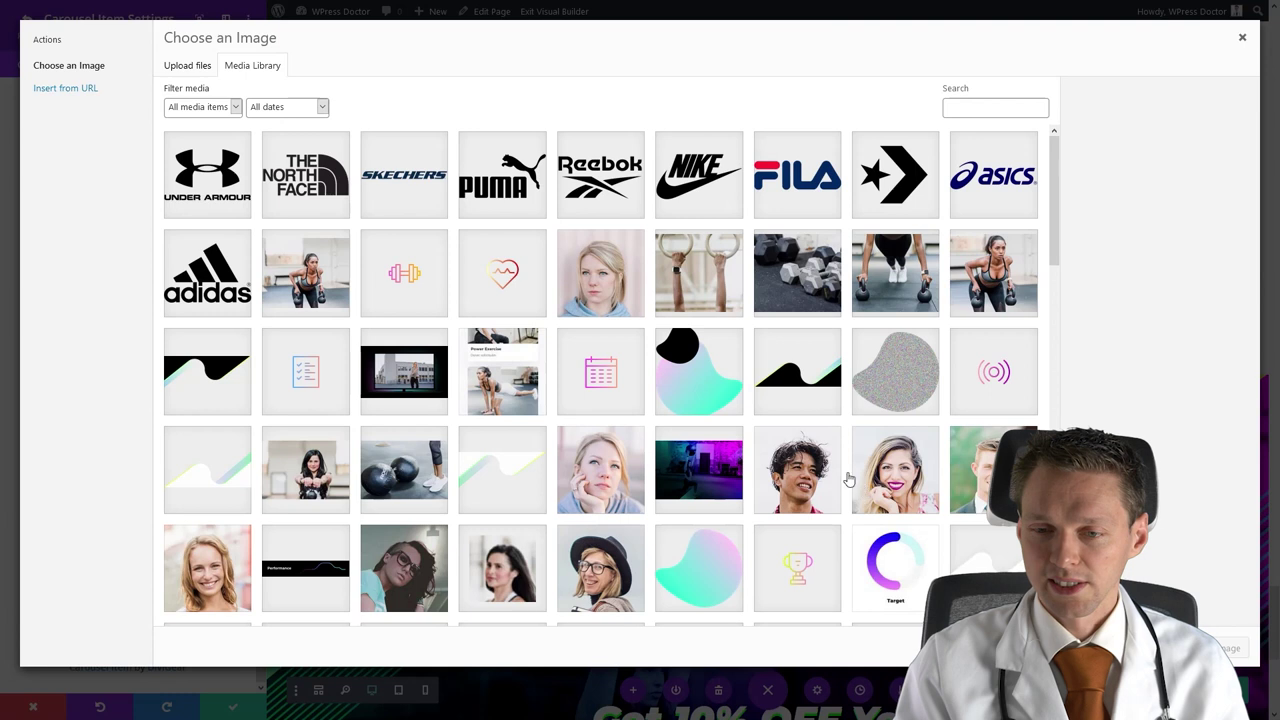
pyautogui.click(793, 478)
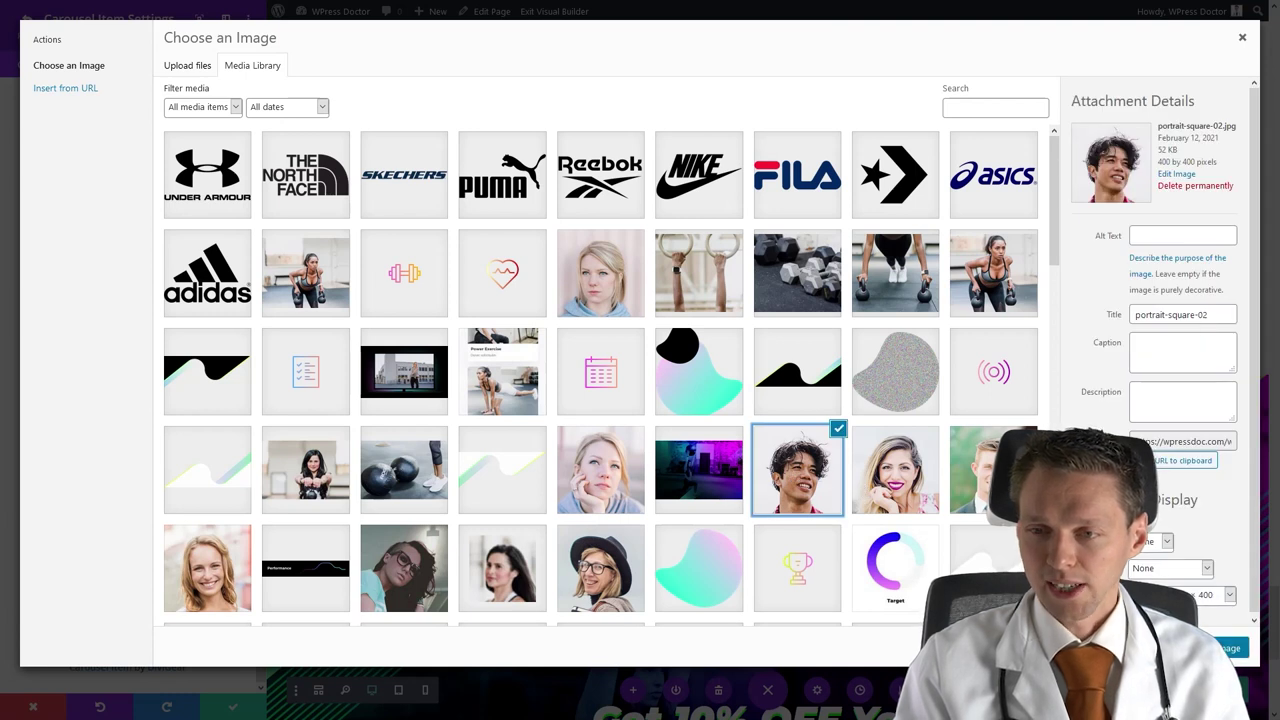
pyautogui.click(1228, 648)
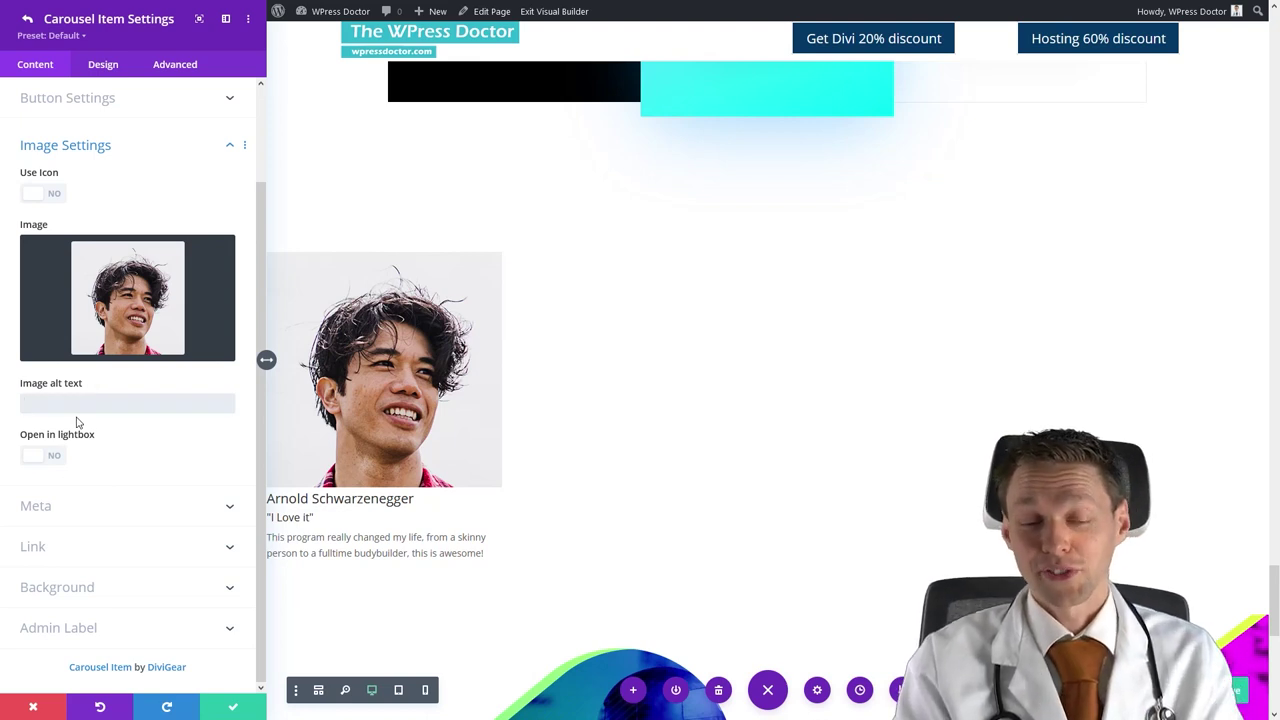
pyautogui.click(67, 150)
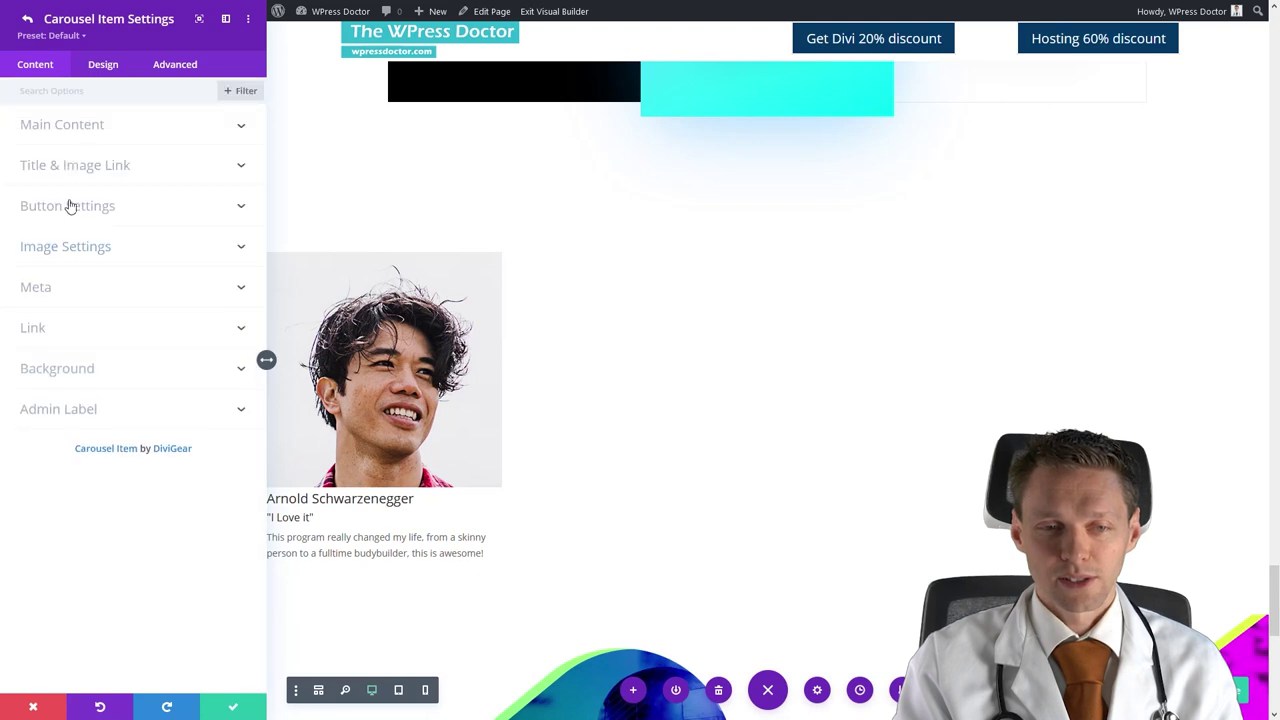
# Turn on the rating for the carousel item with a rating of Five.
pyautogui.click(66, 287)
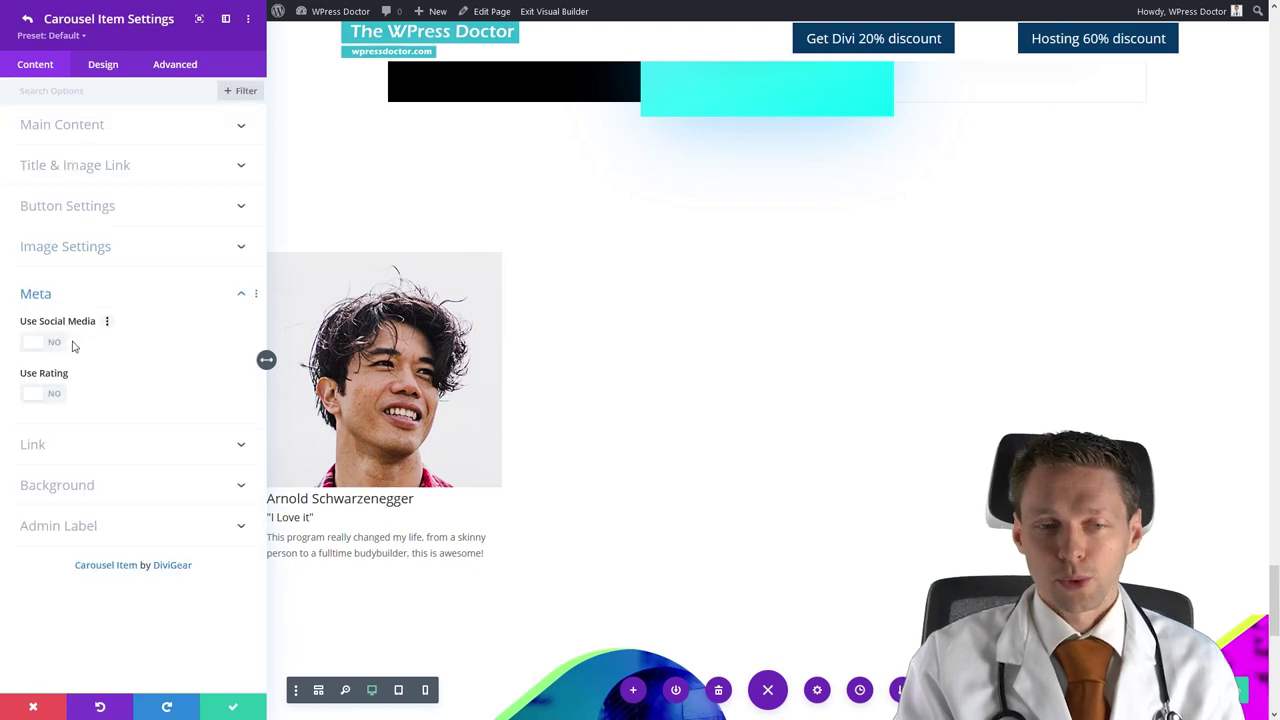
pyautogui.click(46, 394)
pyautogui.click(43, 398)
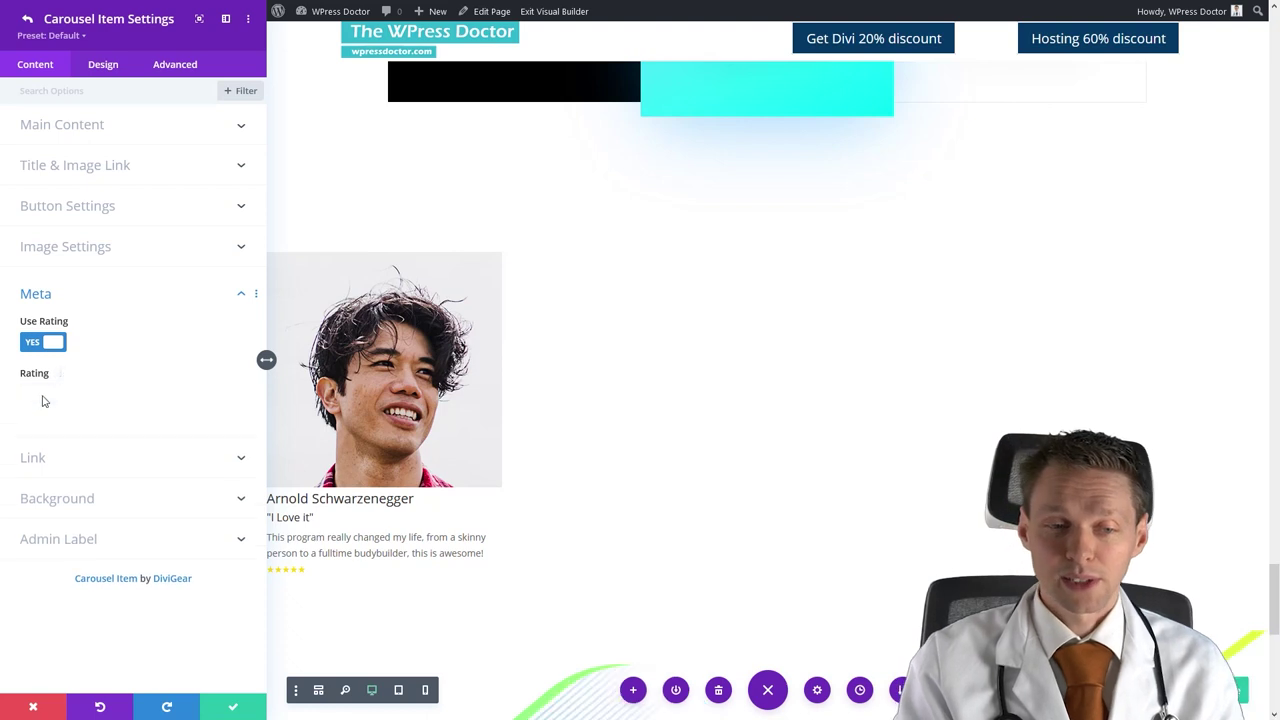
pyautogui.click(45, 495)
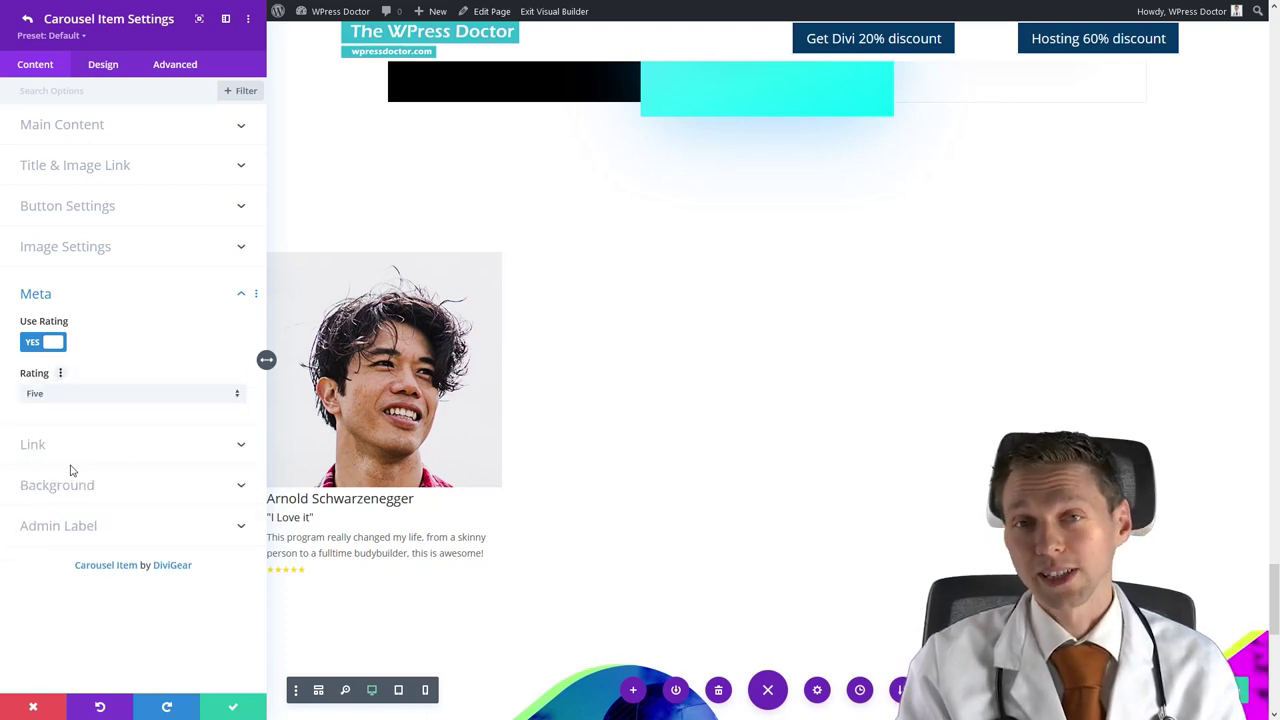
pyautogui.press('Escape')
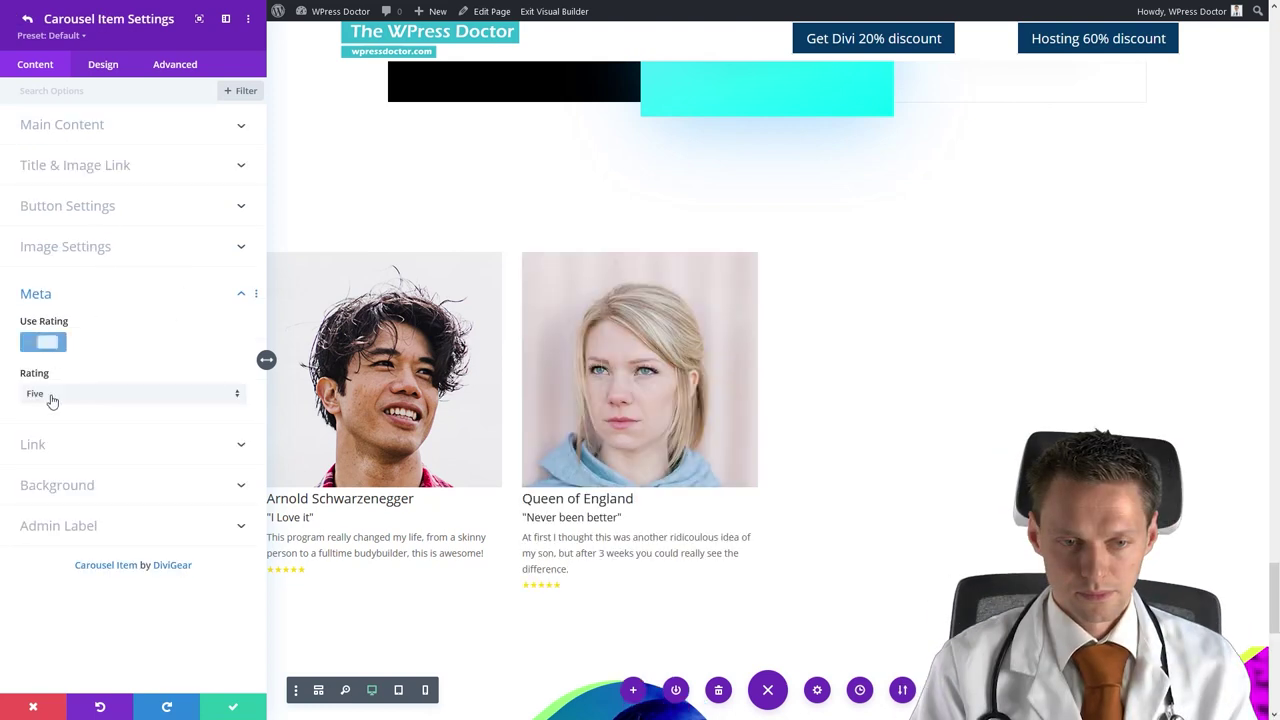
# Fill in the third carousel item with the title Johnny Bravo and the subtitle "Has made mea chick magnet".
pyautogui.write('Johnny Bravo"Has made mea chick magnet"')
# Enter the content "I wanted to get in shape for my wedding, this totally helped me but I couldnt fit my suit anymore, woops!".
pyautogui.click(75, 398)
pyautogui.write('I wanted to get in shape for my wedding, this totally helped me but')
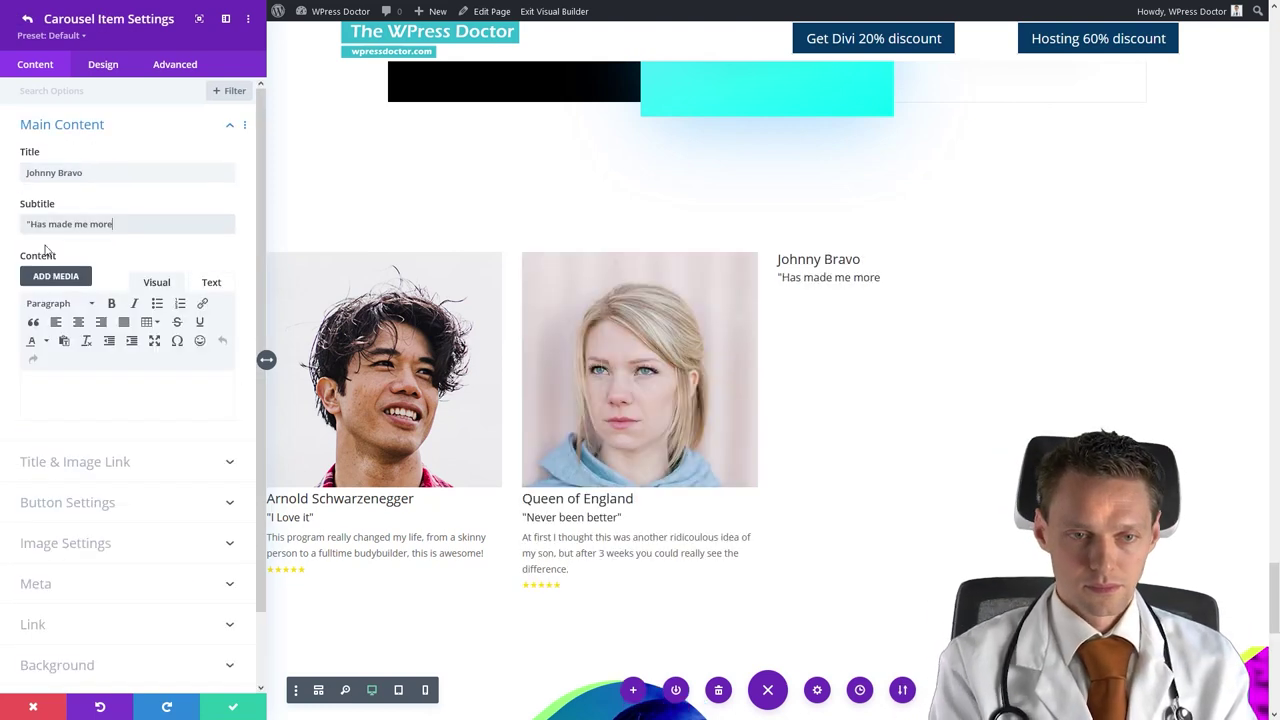
pyautogui.write(' I couldnt fit my suit anymore, woops!')
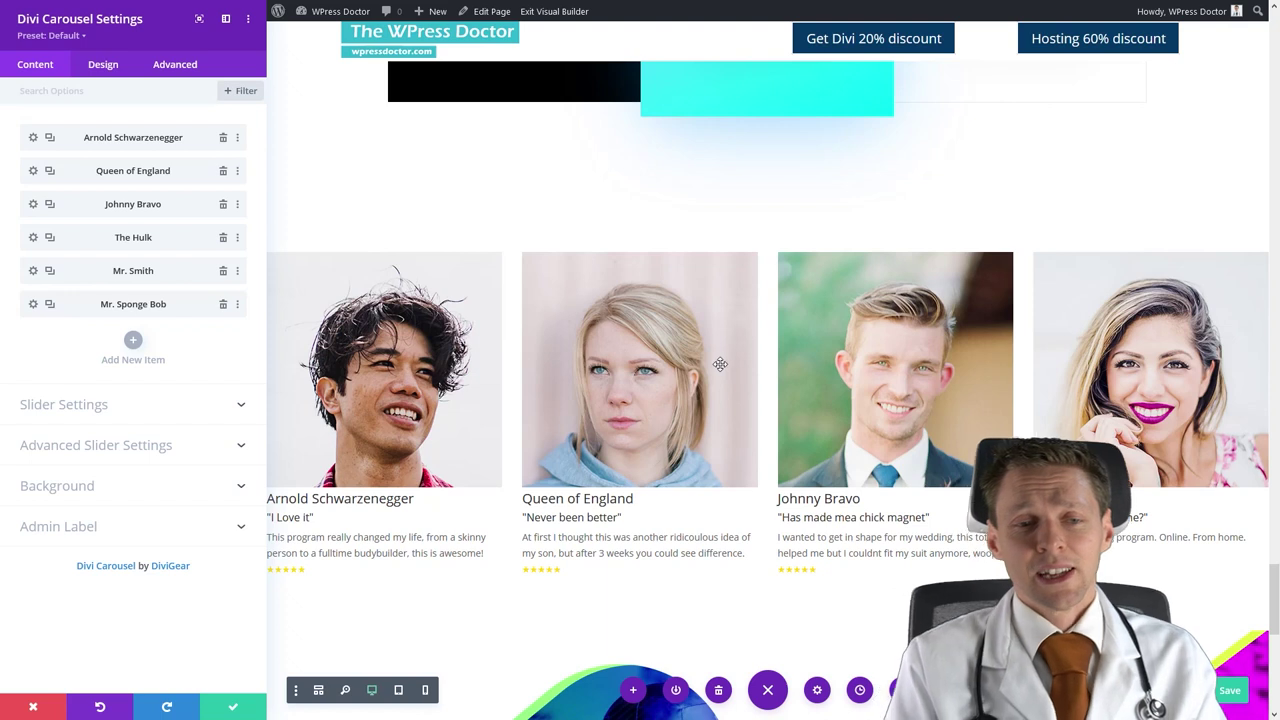
# Set the carousel to show 4 items on desktop, 3 on tablet and 1 on mobile in the slider settings.
pyautogui.click(80, 405)
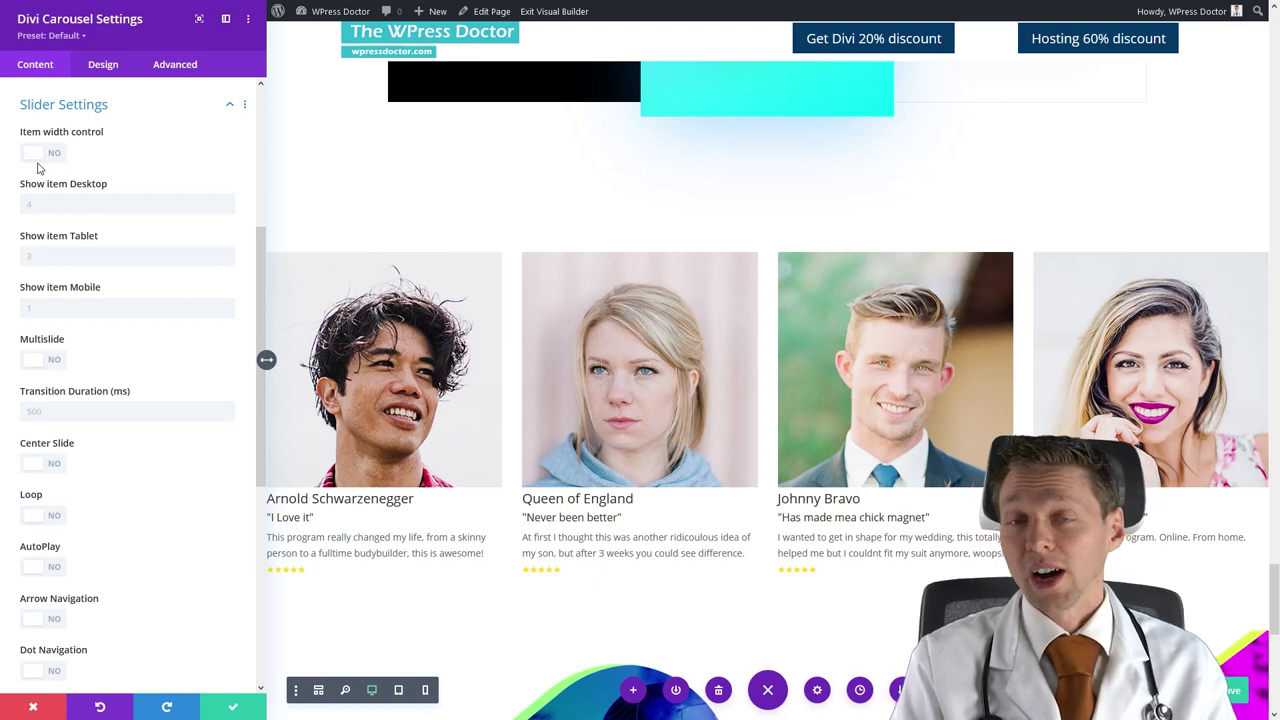
pyautogui.click(68, 207)
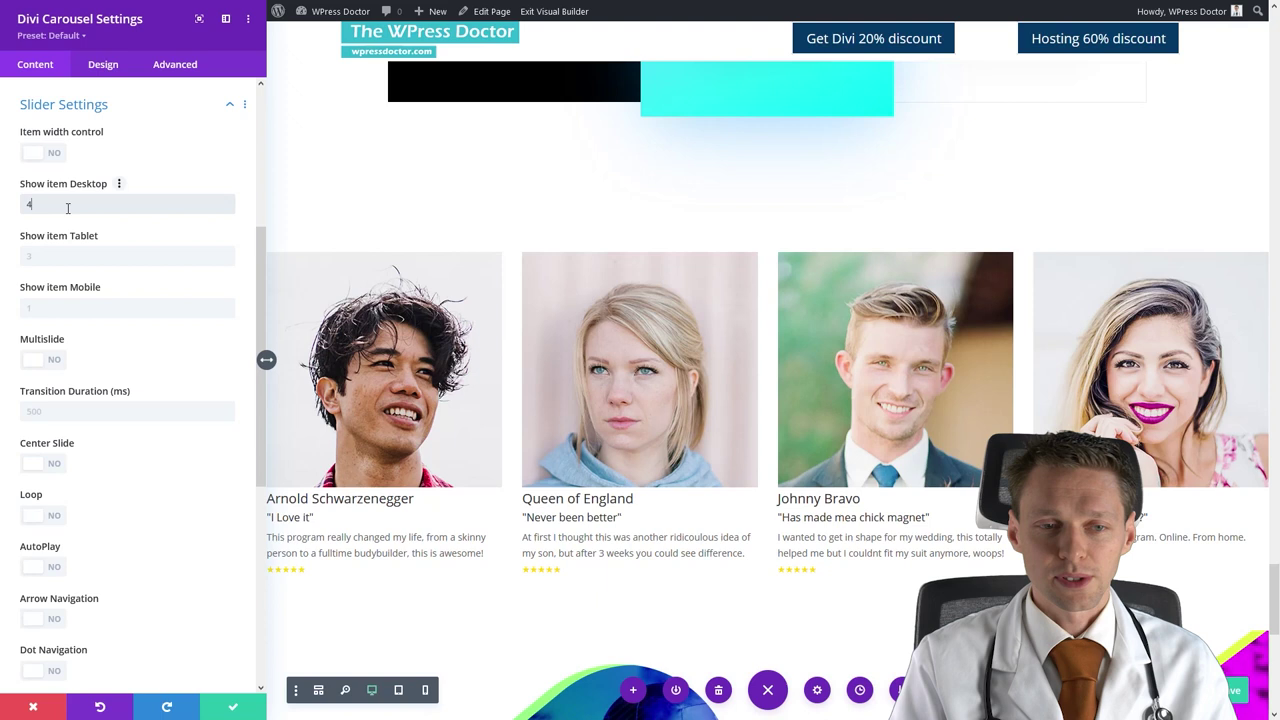
pyautogui.click(52, 254)
pyautogui.write('3')
pyautogui.click(76, 309)
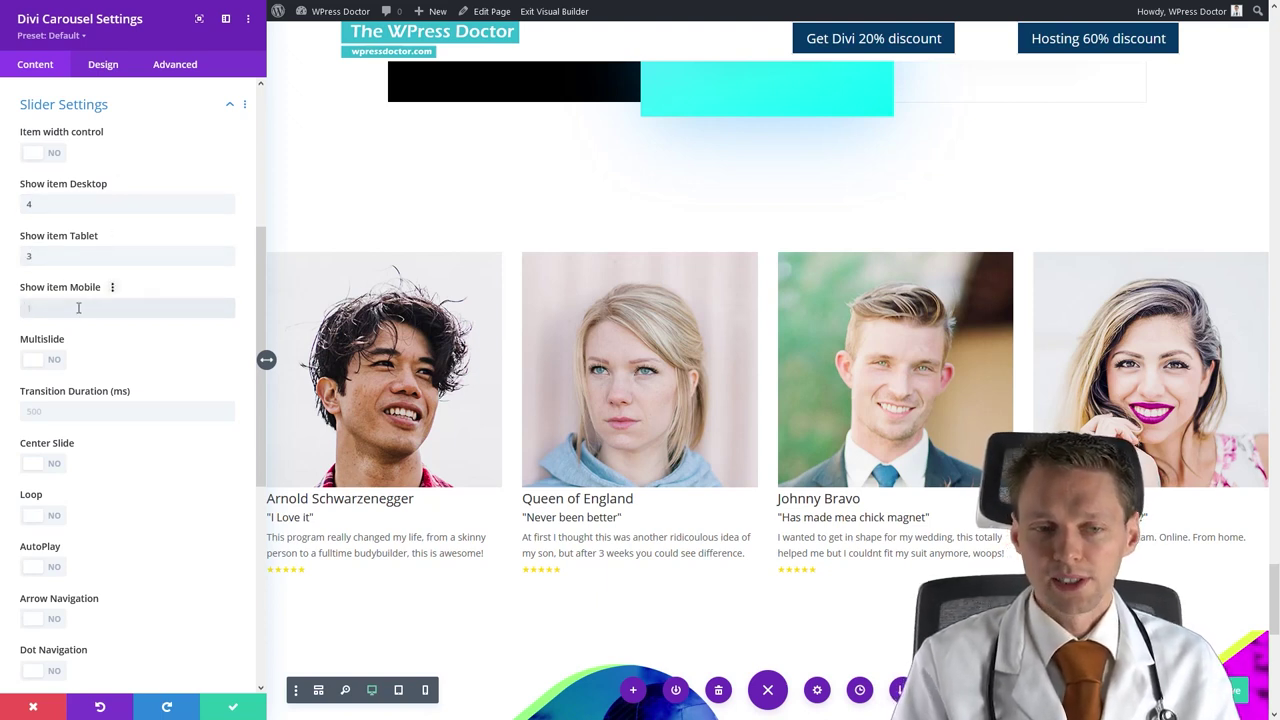
# Set the carousel's transition duration to 2000 ms.
pyautogui.click(55, 413)
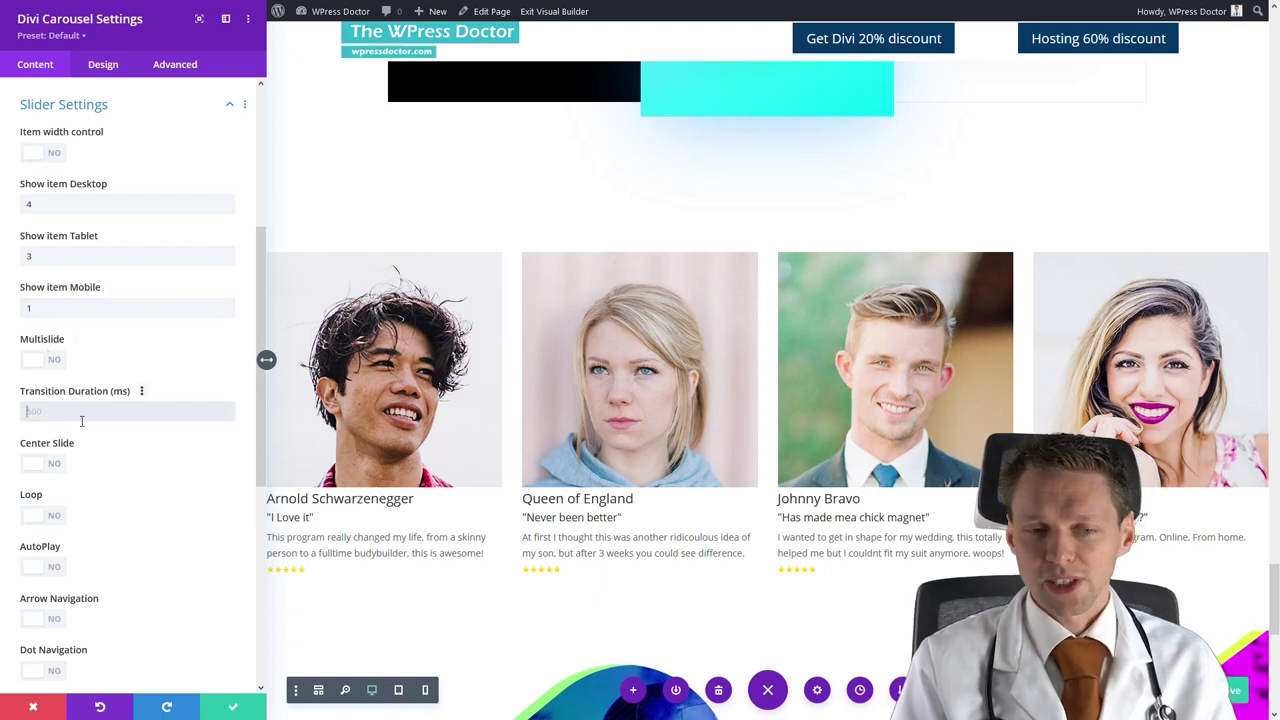
pyautogui.write('800')
pyautogui.moveTo(44, 413); pyautogui.dragTo(24, 416)
pyautogui.write('2000')
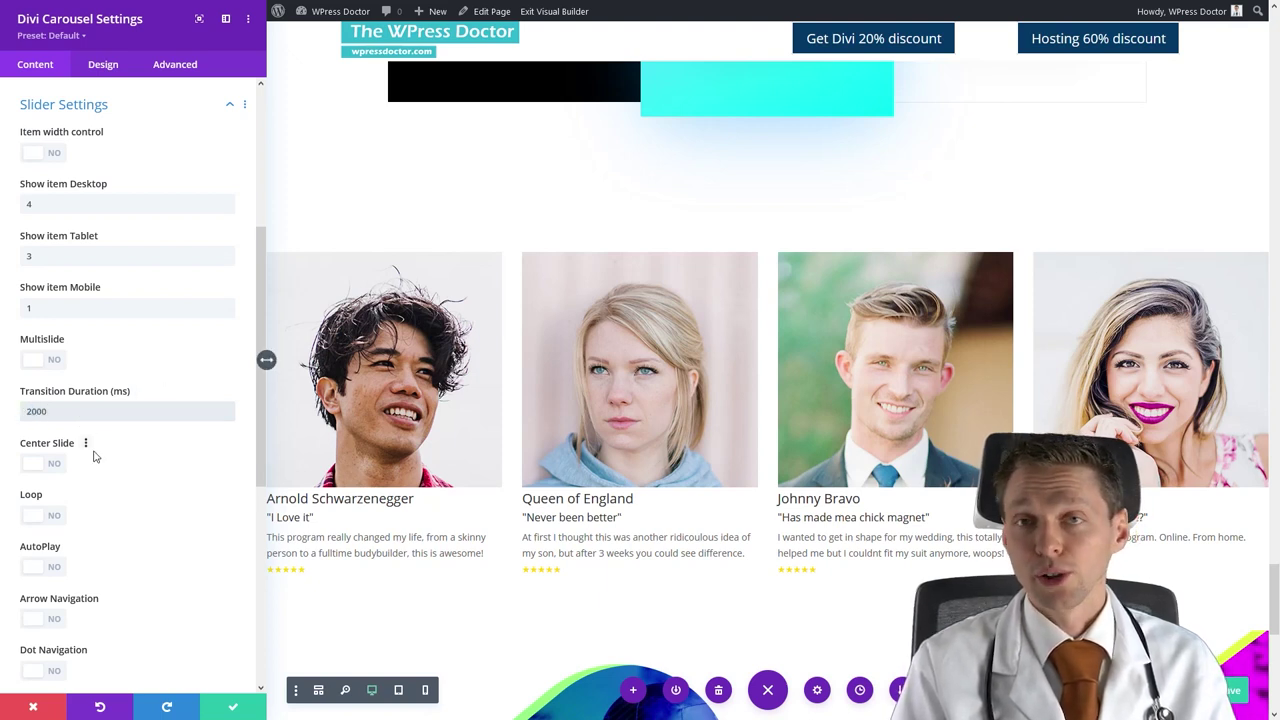
# Turn on Loop, AutoPlay and Pause on hover for the testimonial carousel.
pyautogui.click(48, 516)
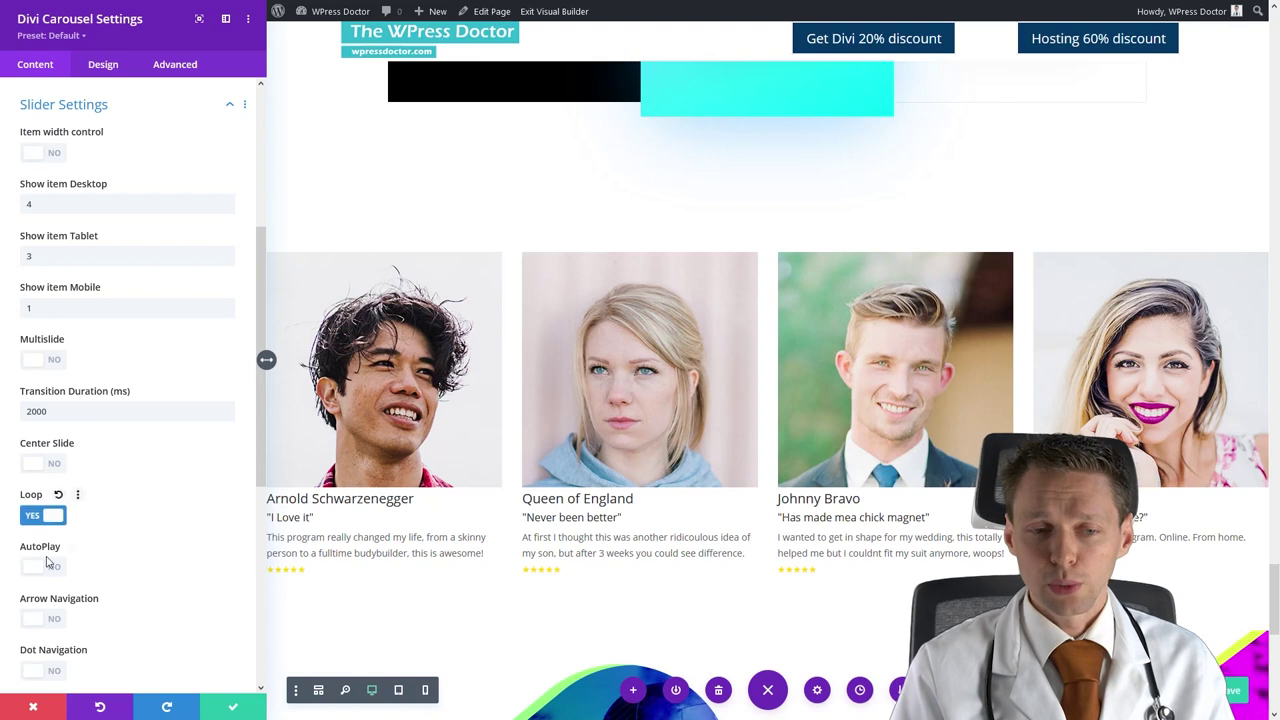
pyautogui.click(48, 567)
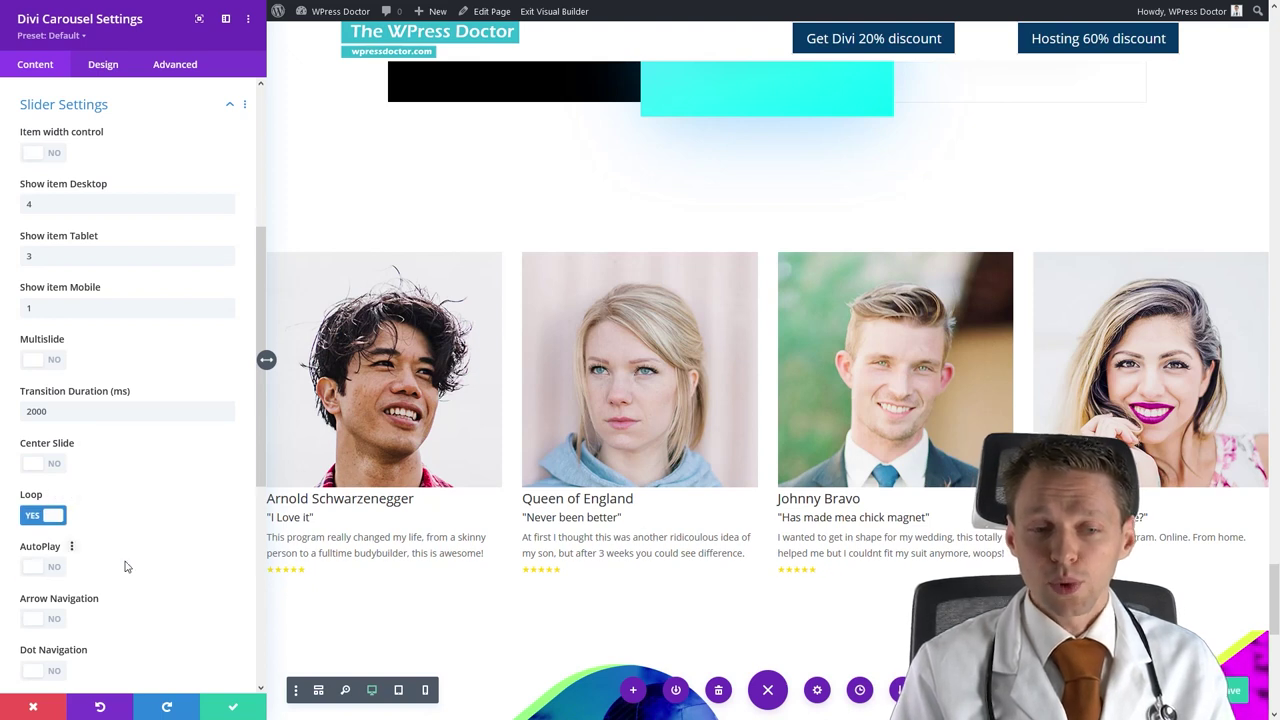
pyautogui.scroll(-1, 125, 566)
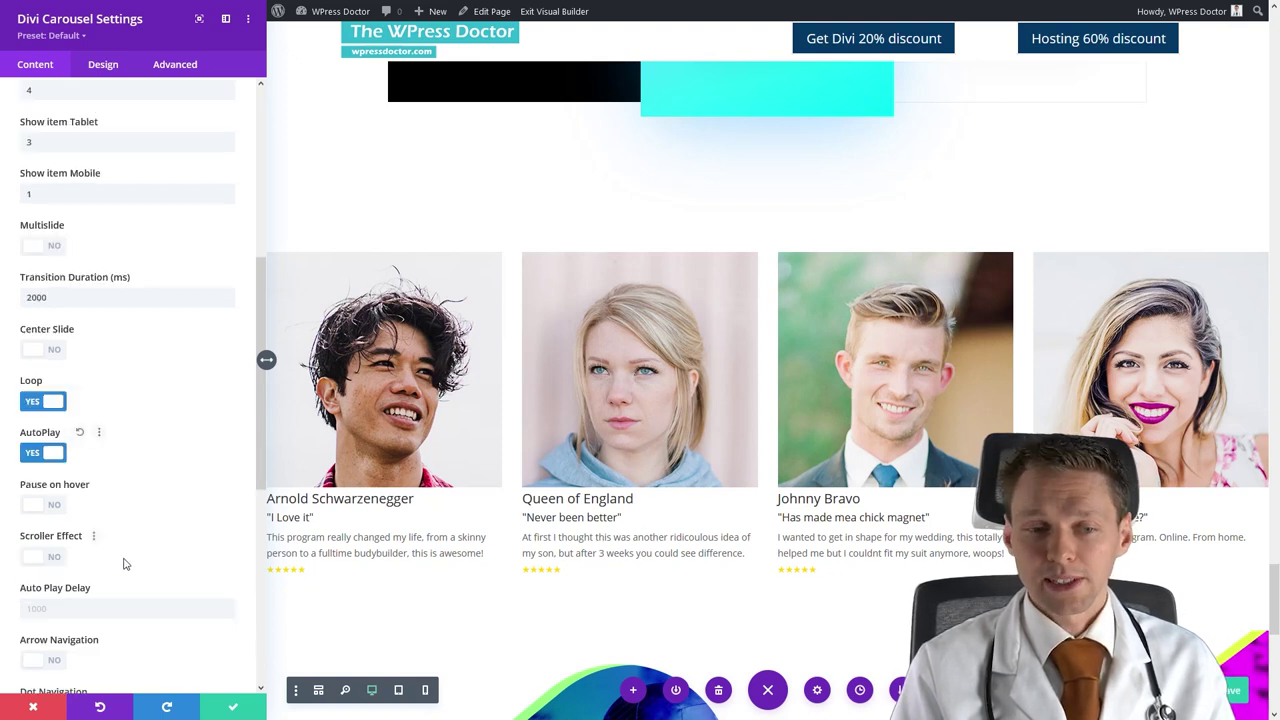
pyautogui.click(50, 508)
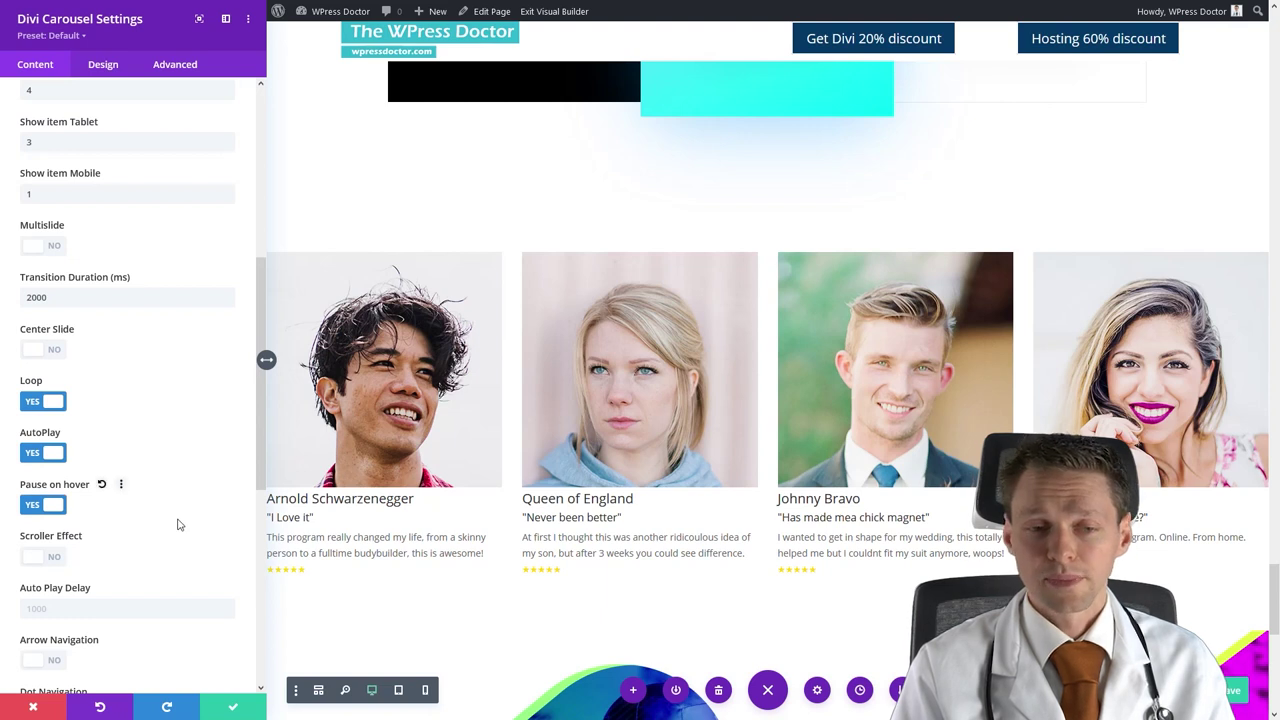
# Turn on Arrow Navigation for the carousel.
pyautogui.scroll(-1, 178, 524)
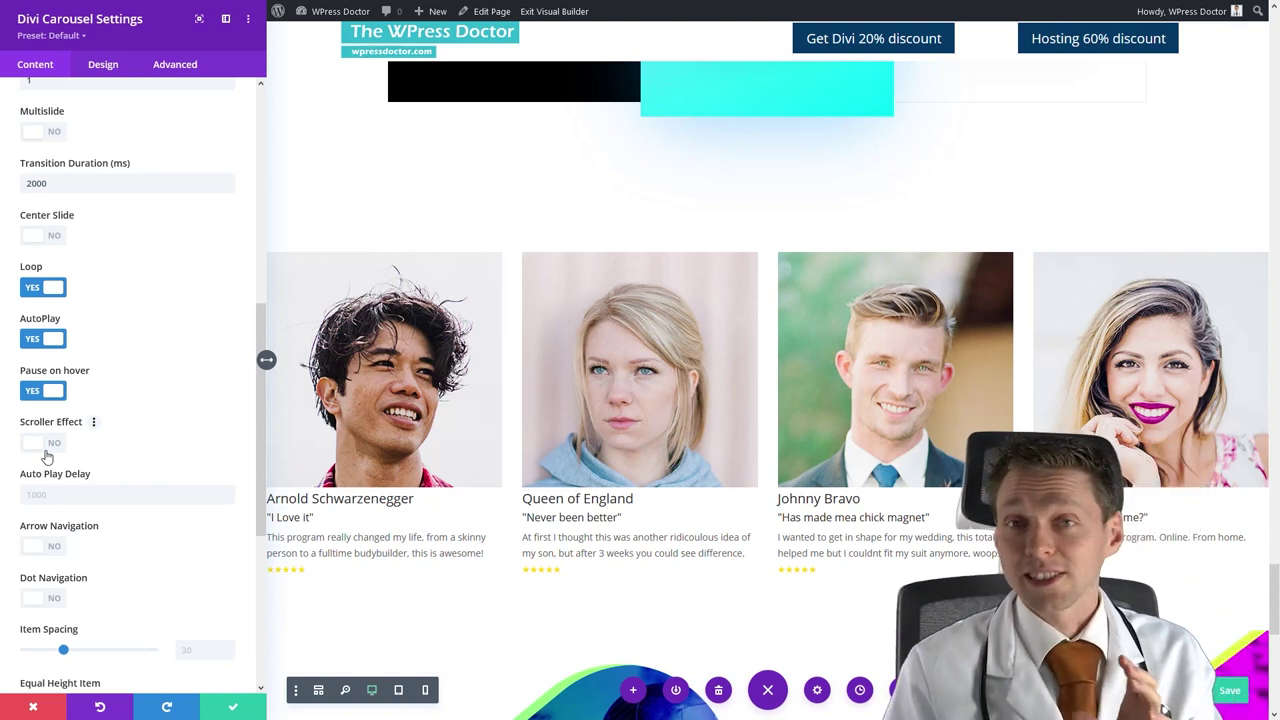
pyautogui.click(126, 497)
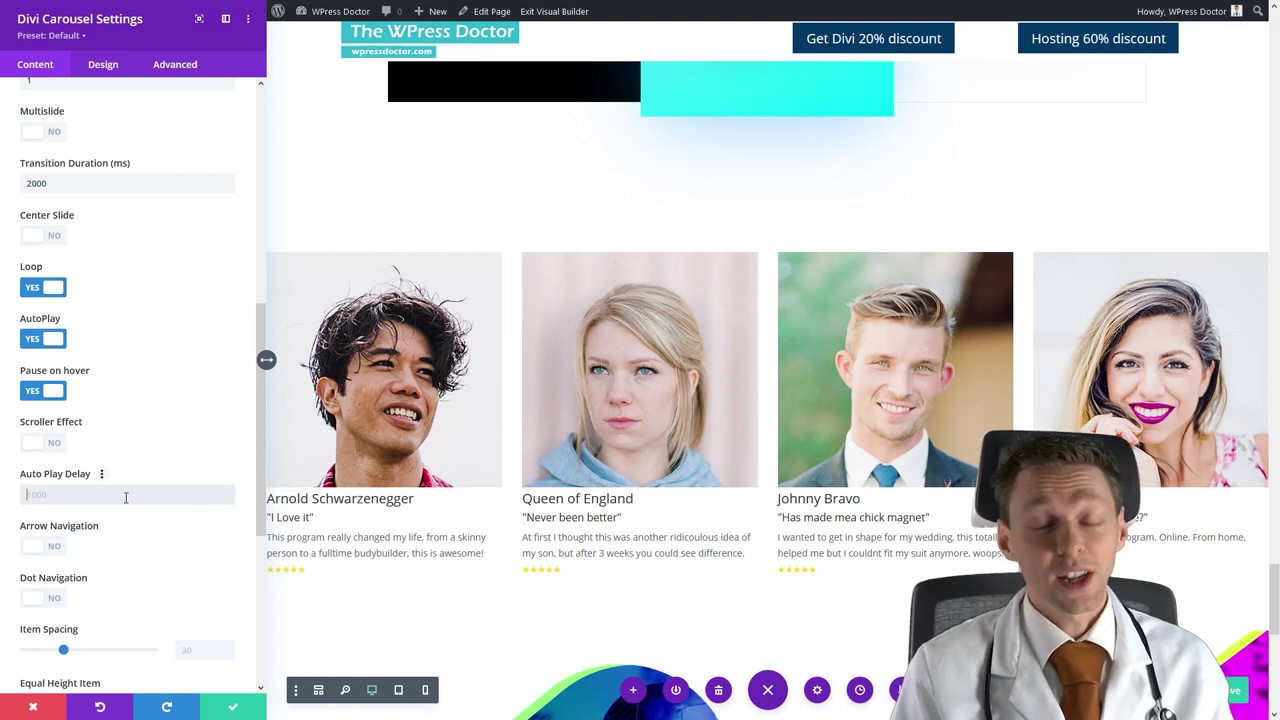
pyautogui.click(50, 548)
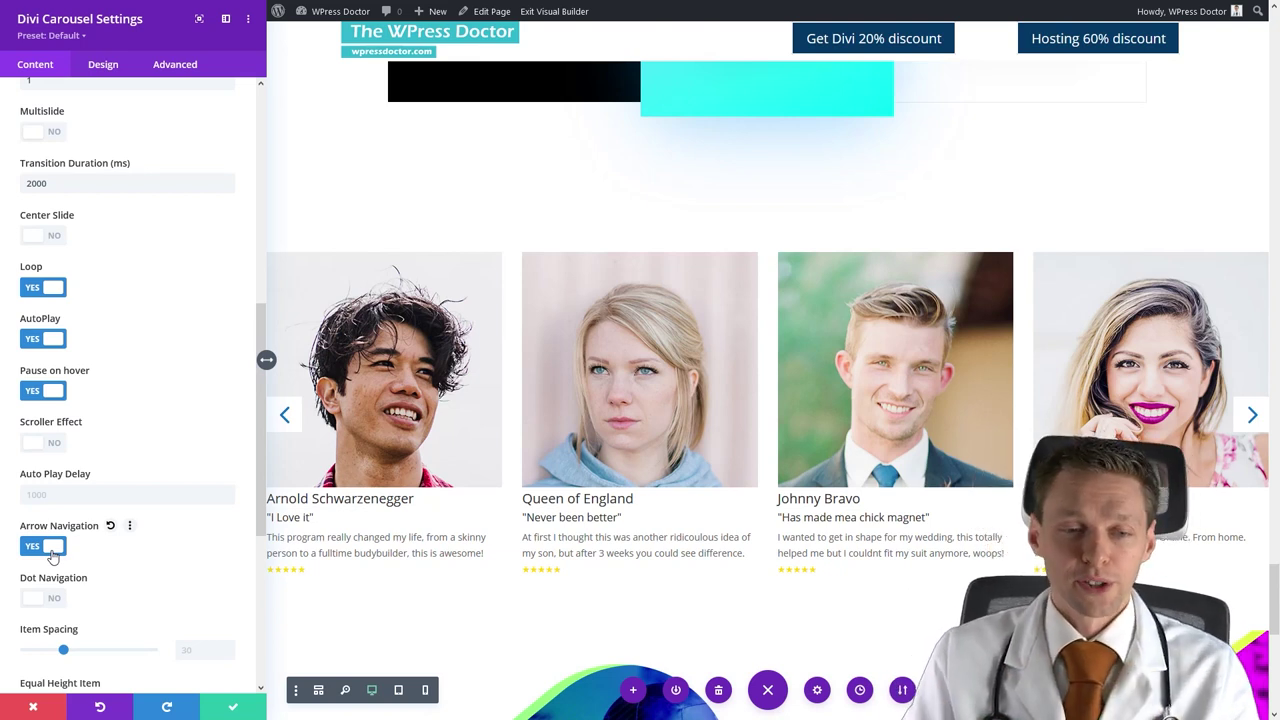
# Set the spacing between the carousel items to 70px.
pyautogui.scroll(-1, 157, 585)
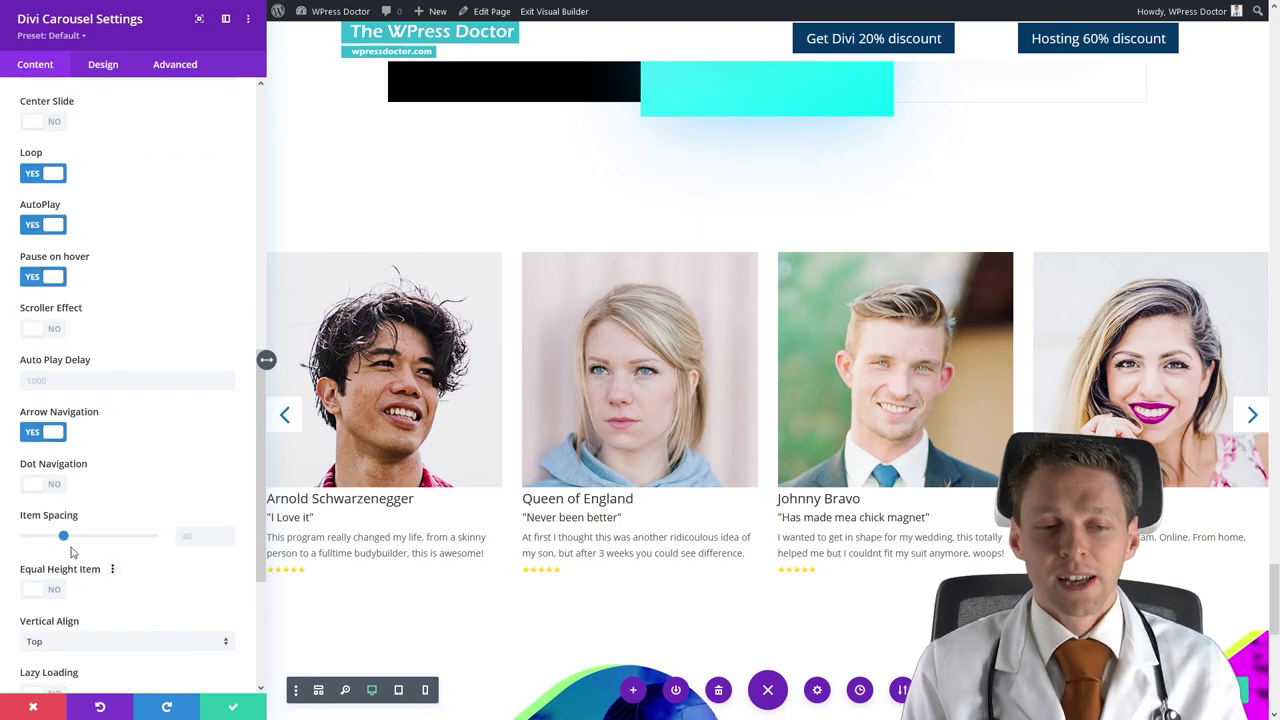
pyautogui.moveTo(70, 540); pyautogui.dragTo(108, 540)
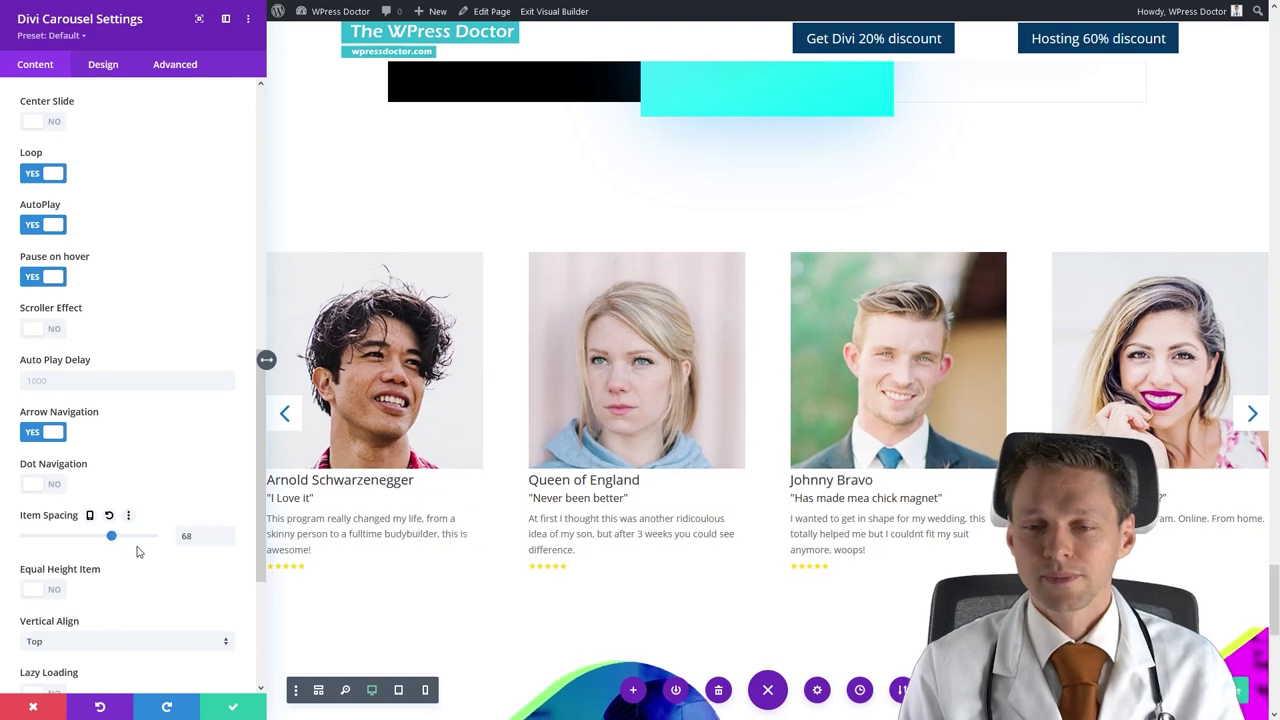
pyautogui.doubleClick(186, 536)
pyautogui.write('70')
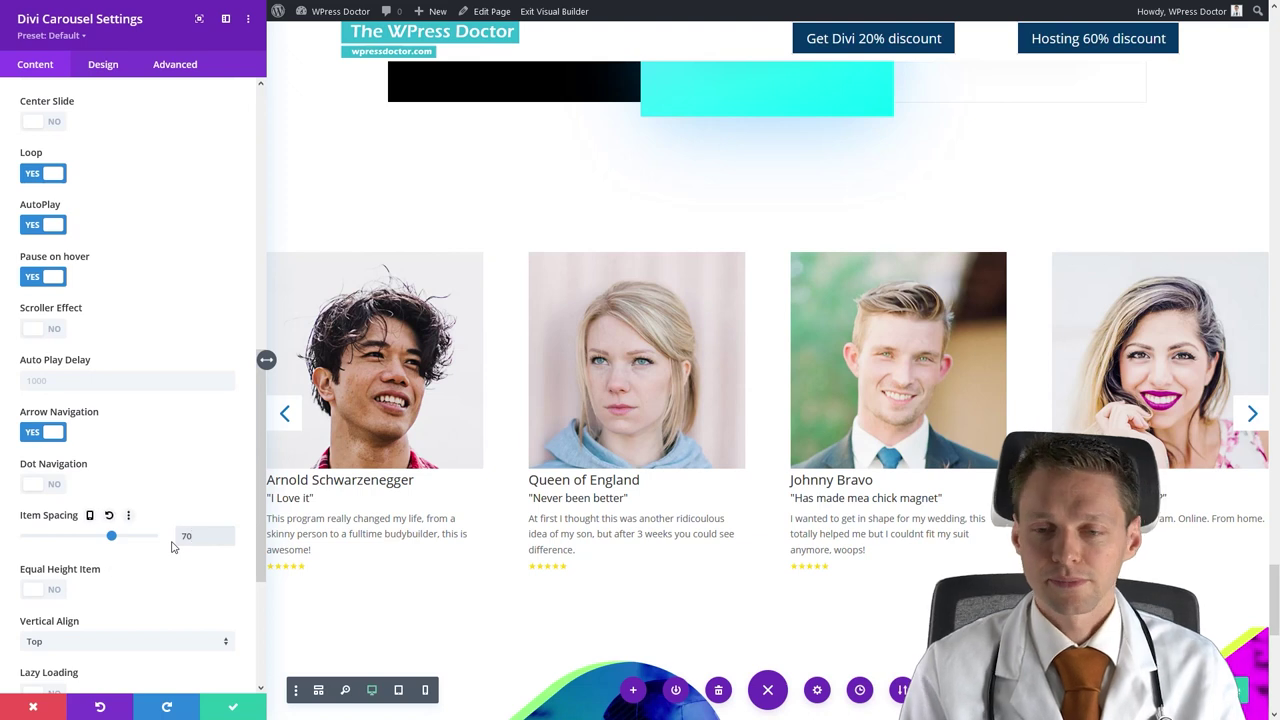
pyautogui.write('px')
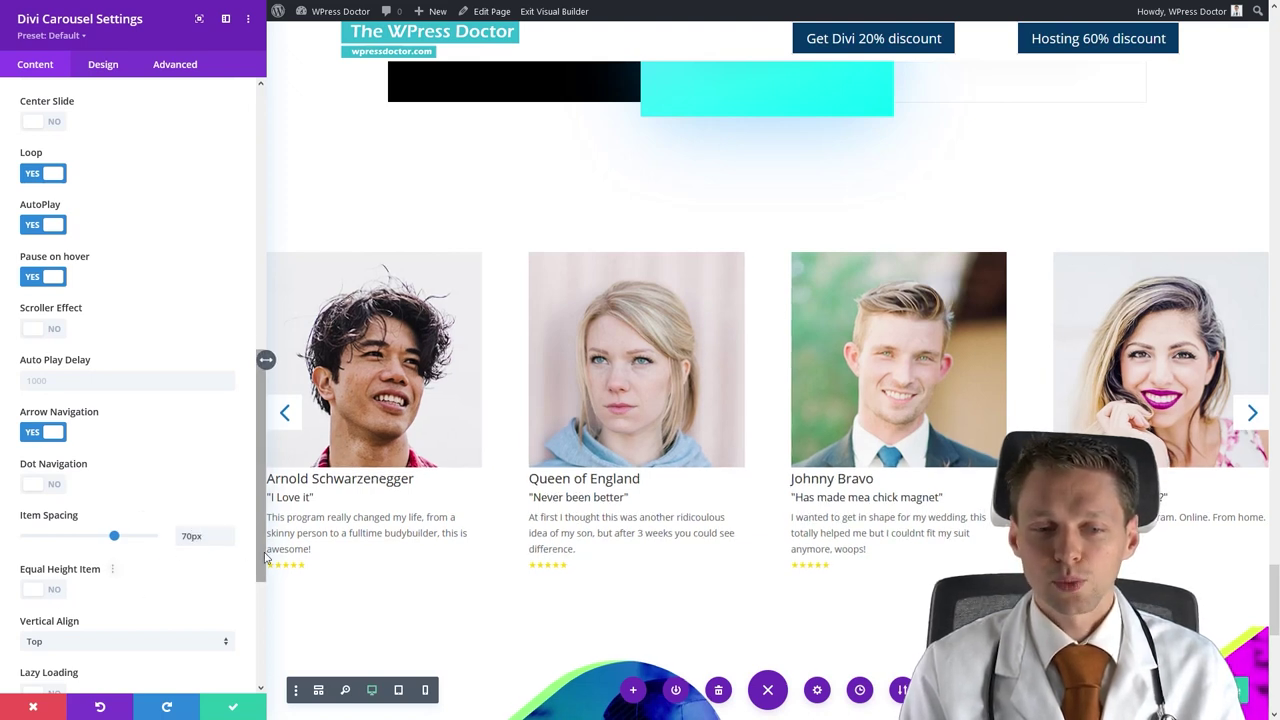
# Try Center as the carousel items' vertical alignment and set it back to Top.
pyautogui.scroll(-2, 260, 588)
pyautogui.scroll(-2, 260, 588)
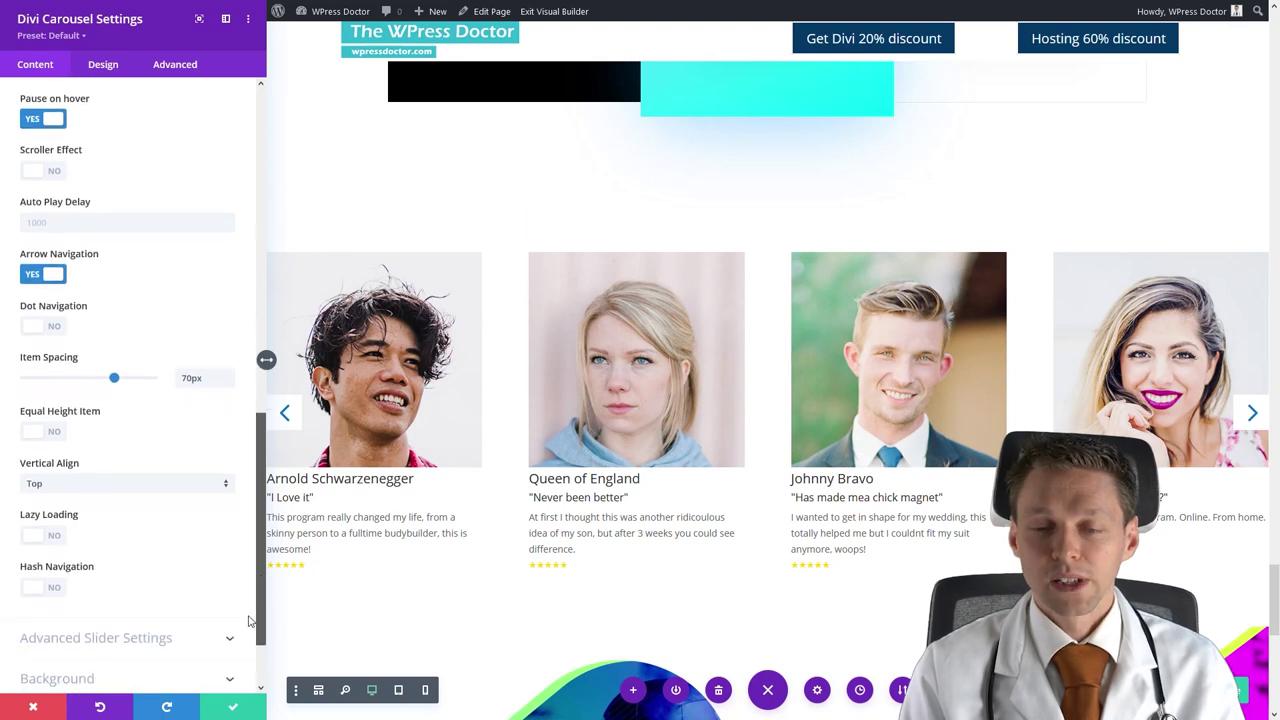
pyautogui.click(161, 488)
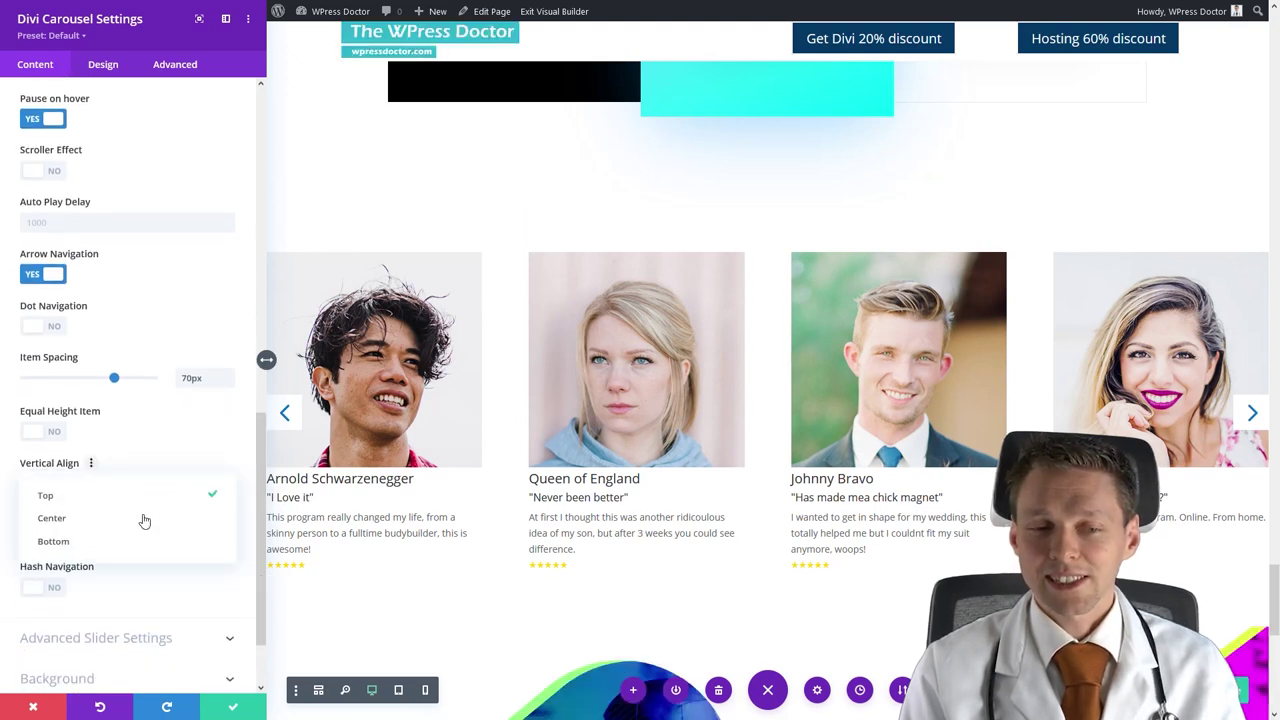
pyautogui.click(72, 525)
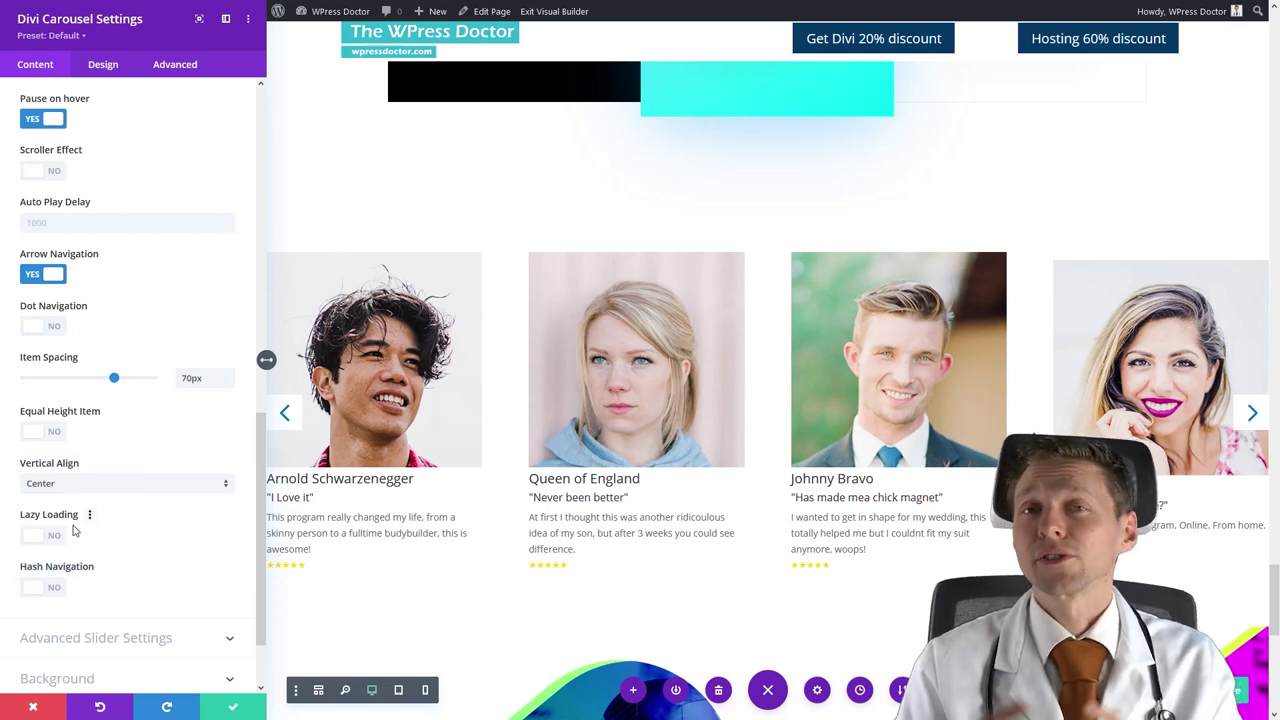
pyautogui.click(63, 486)
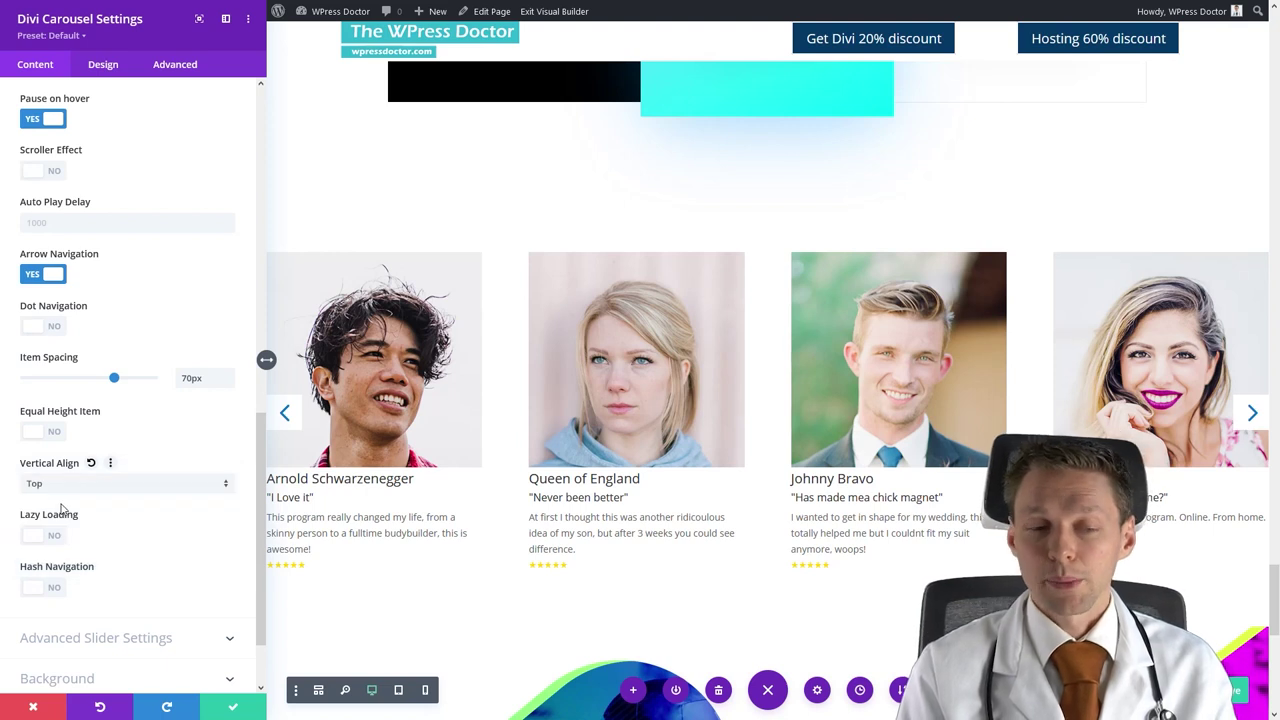
# Try the Coverflow slider effect with Center Slide turned on.
pyautogui.click(137, 645)
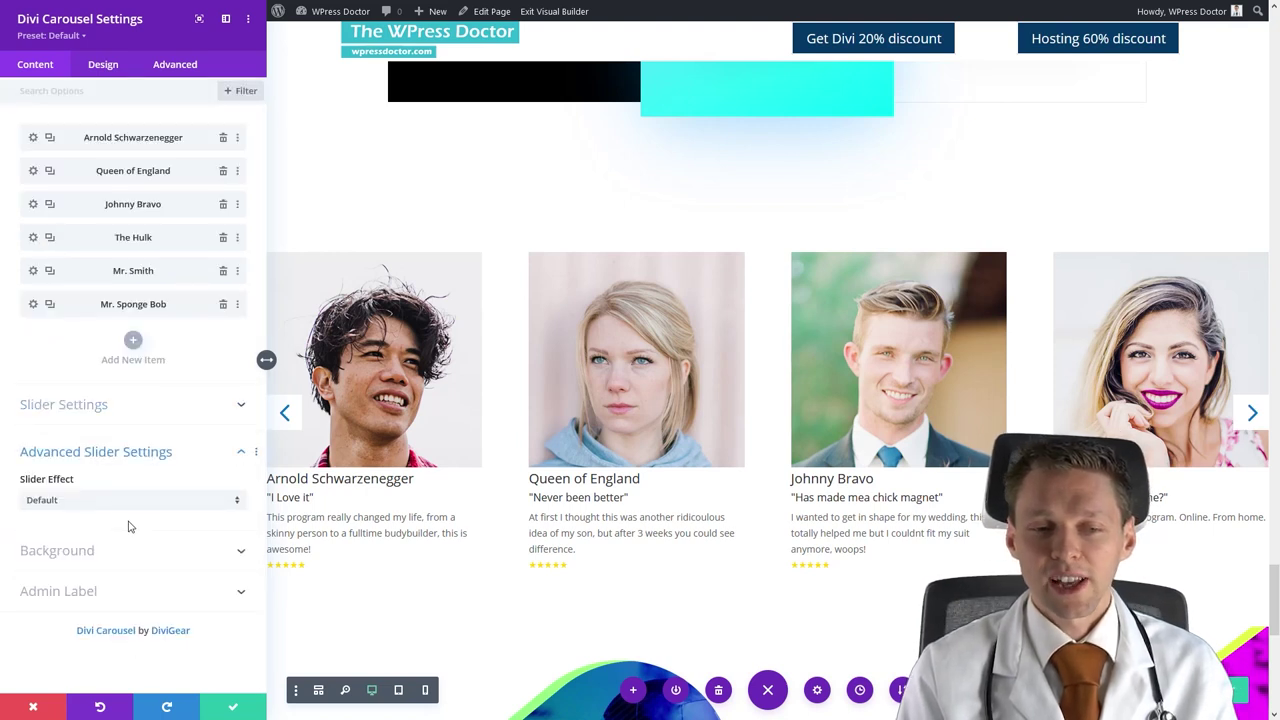
pyautogui.click(76, 503)
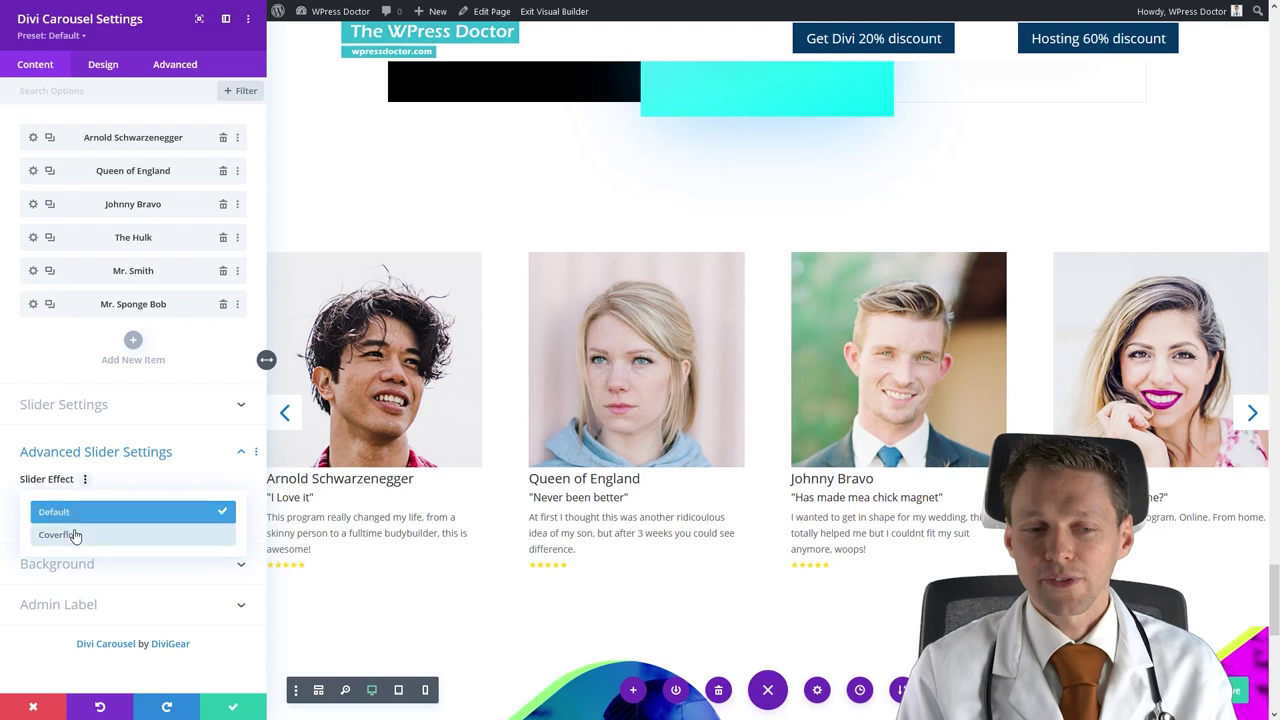
pyautogui.click(73, 536)
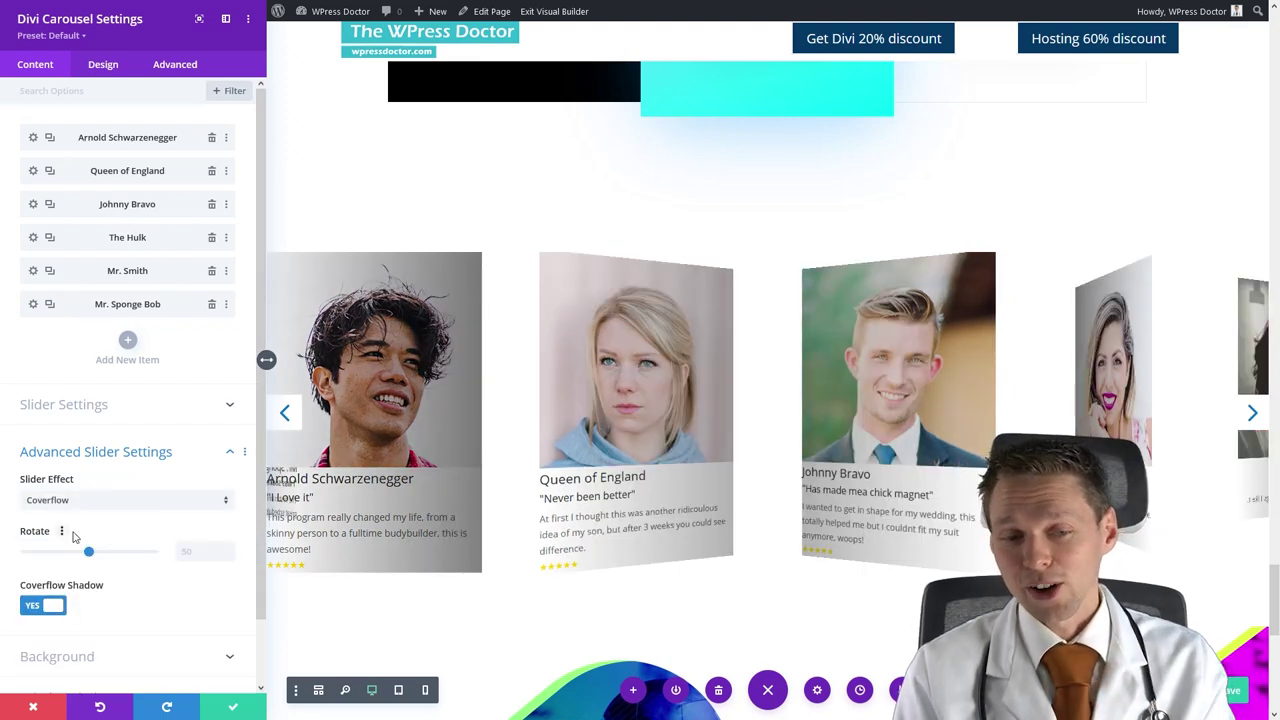
pyautogui.click(95, 416)
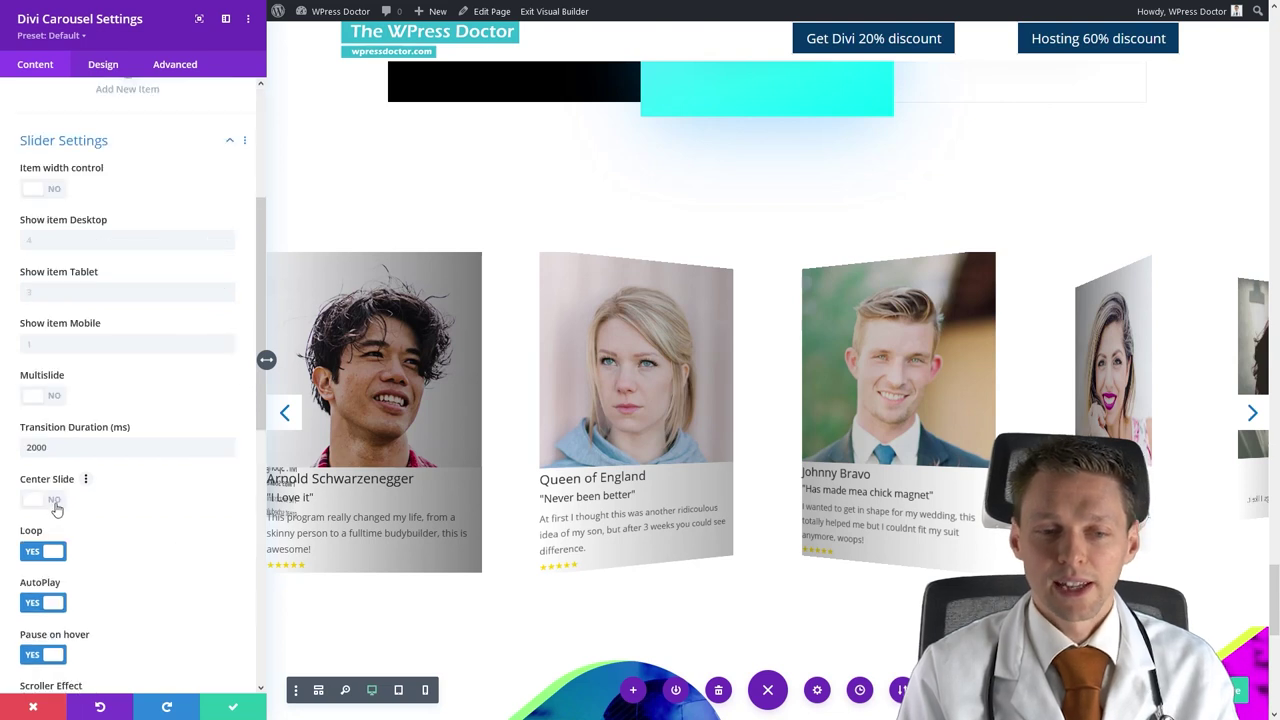
pyautogui.click(50, 501)
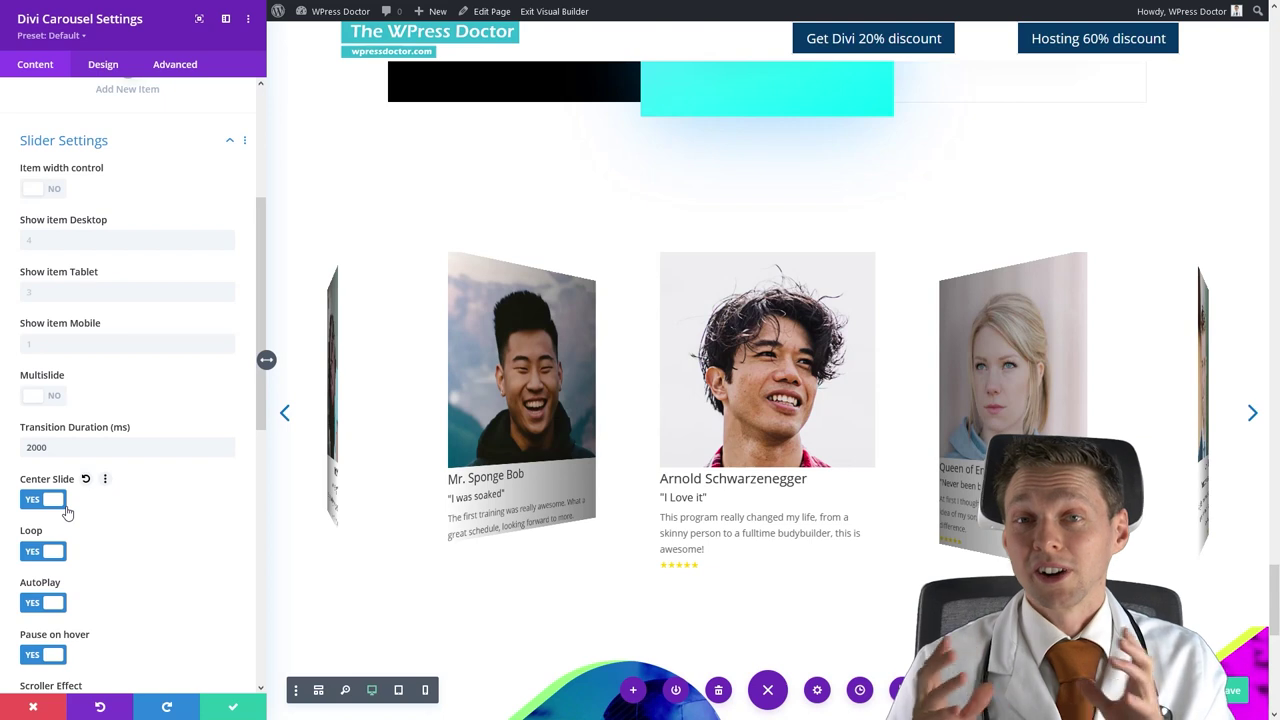
pyautogui.click(235, 708)
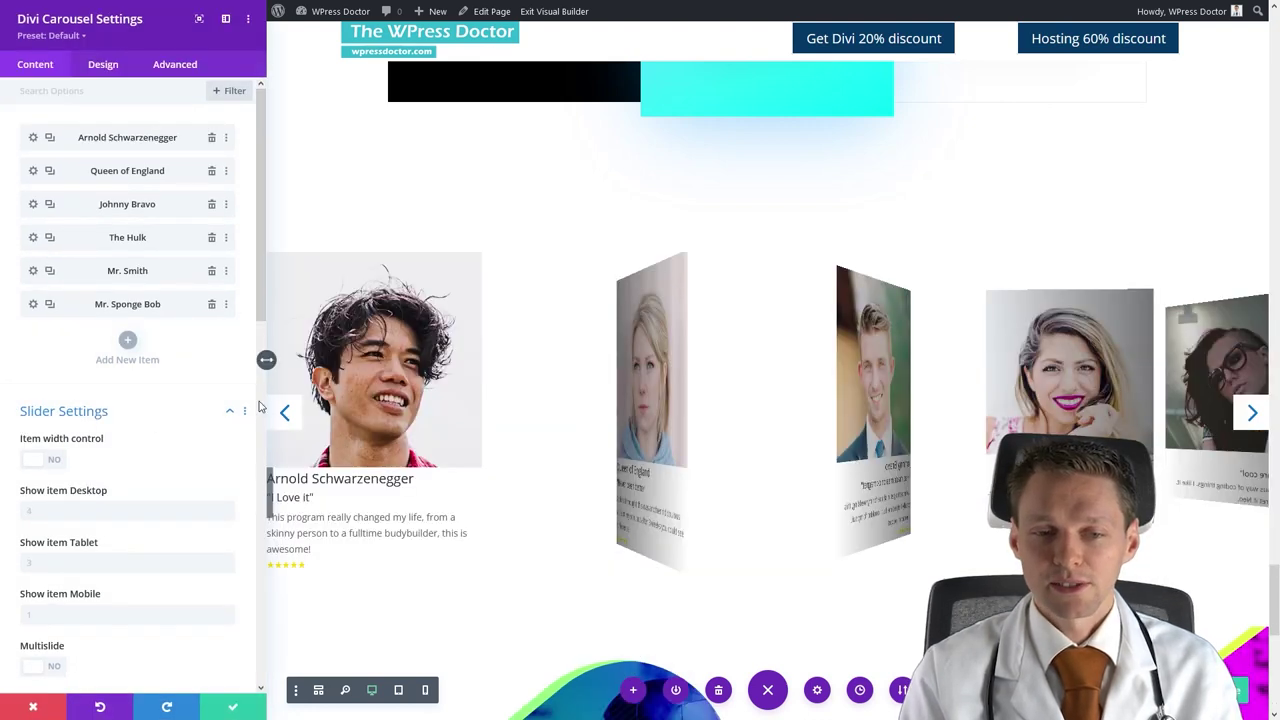
# Set the slider effect back to Default in the advanced slider settings.
pyautogui.scroll(-5, 177, 411)
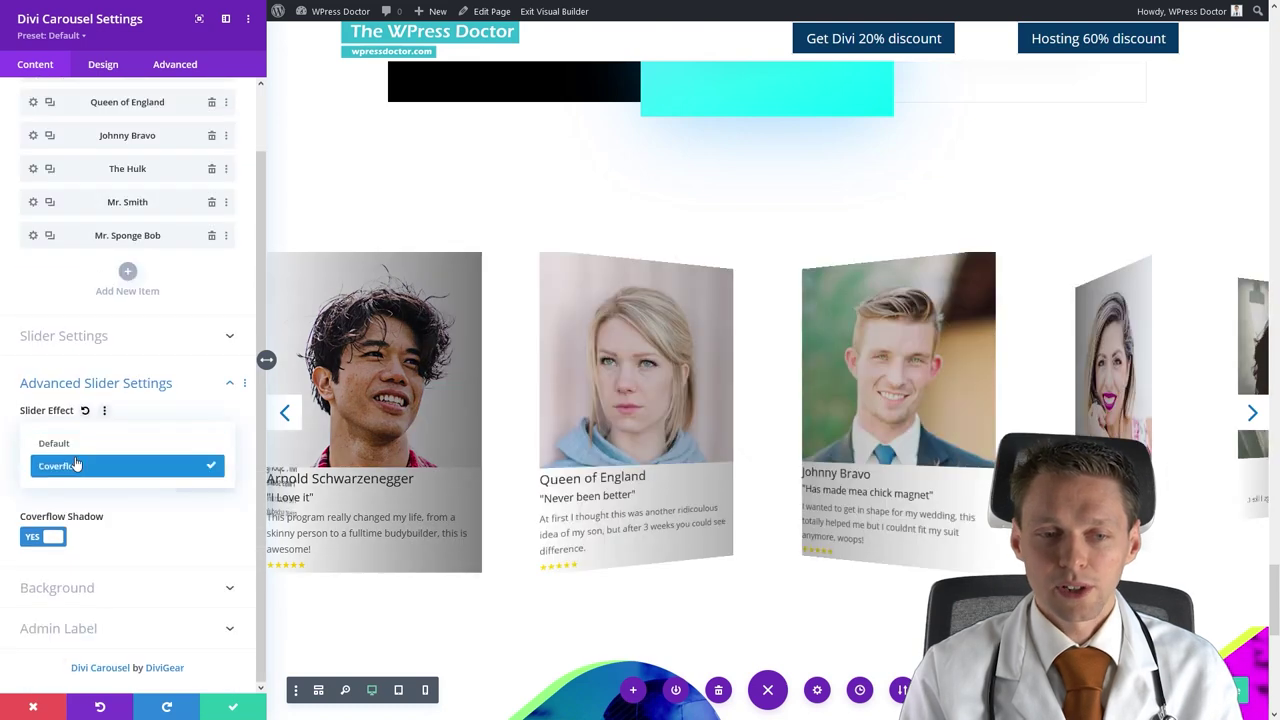
pyautogui.click(72, 445)
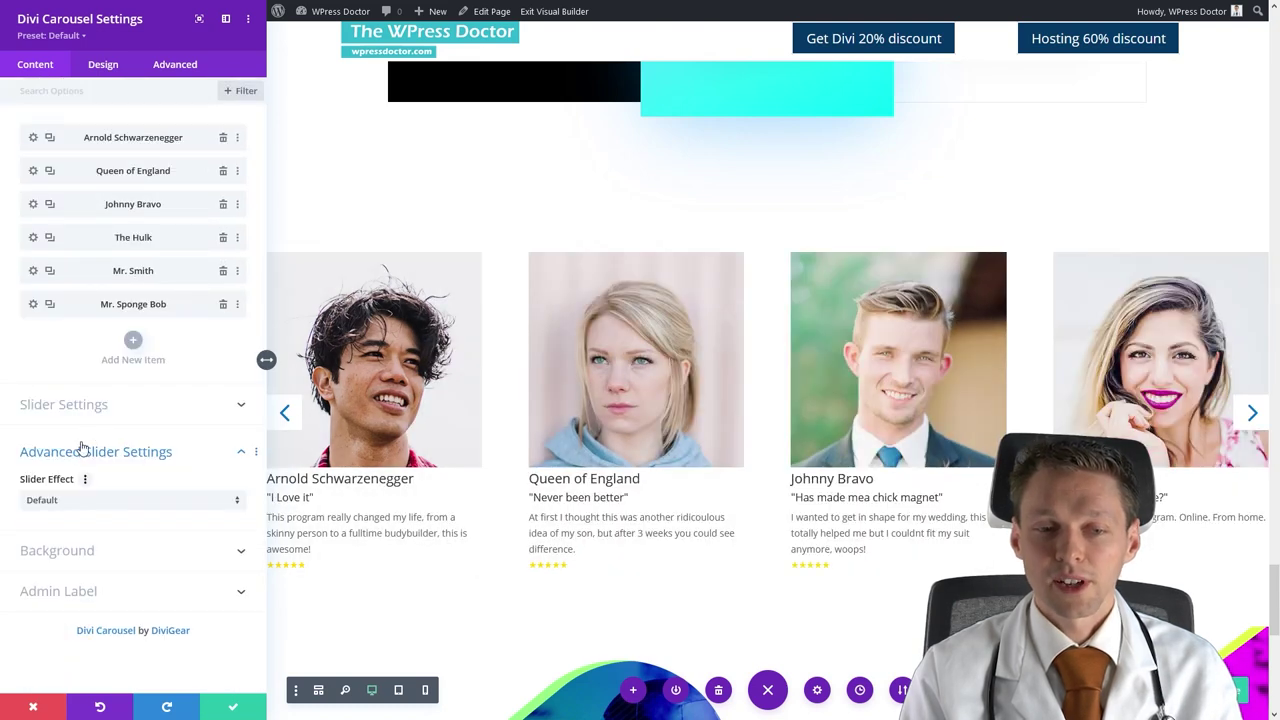
pyautogui.click(70, 456)
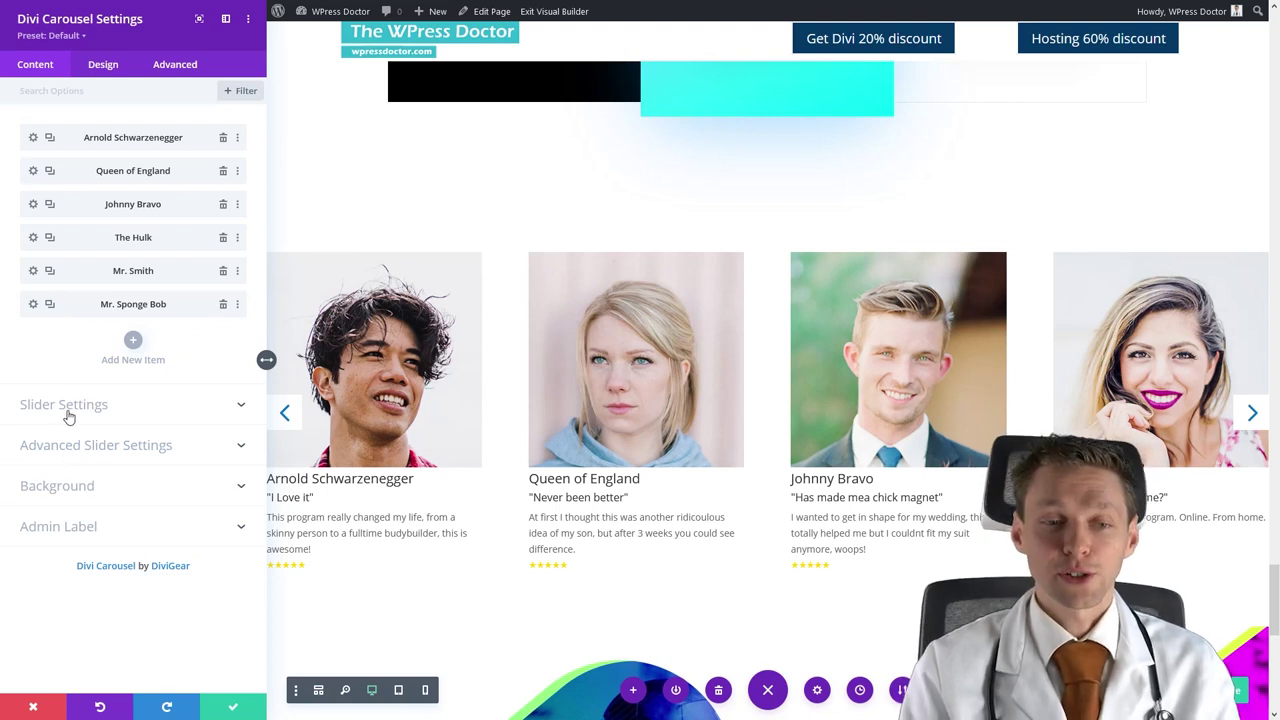
# Give the carousel images 50% rounded corners and a magenta border color.
pyautogui.click(103, 66)
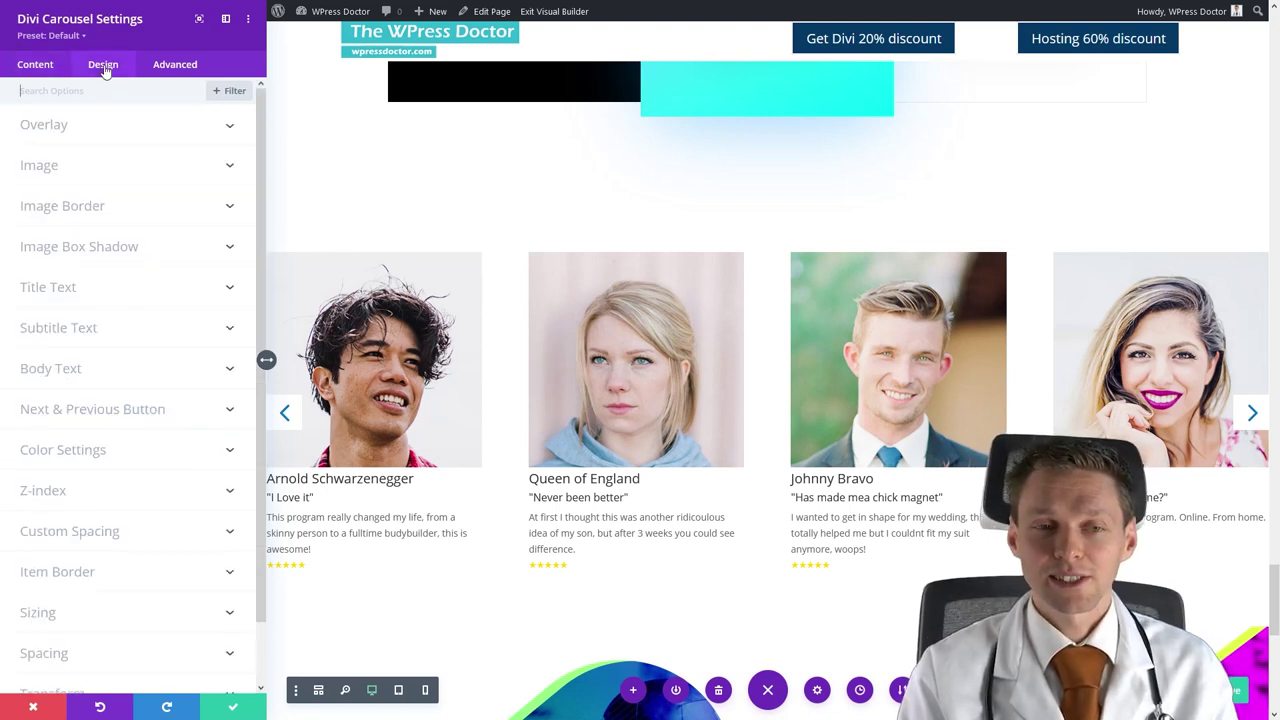
pyautogui.click(63, 212)
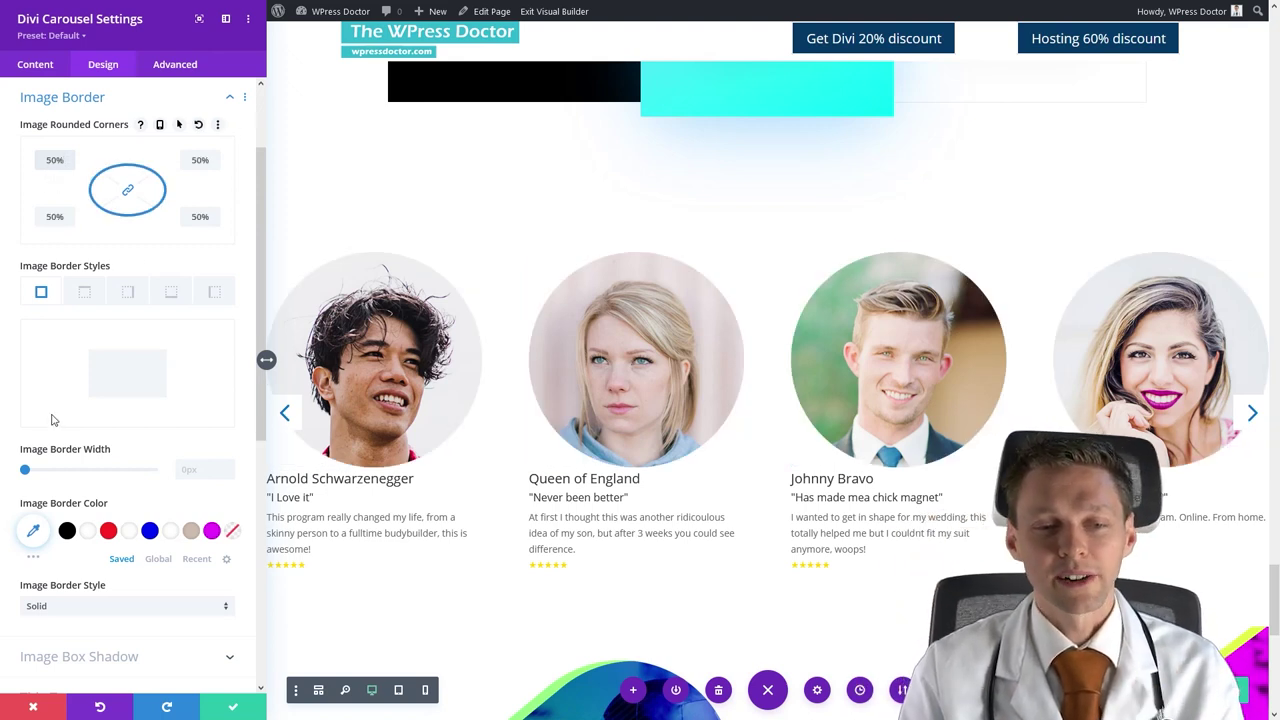
pyautogui.middleClick(649, 438)
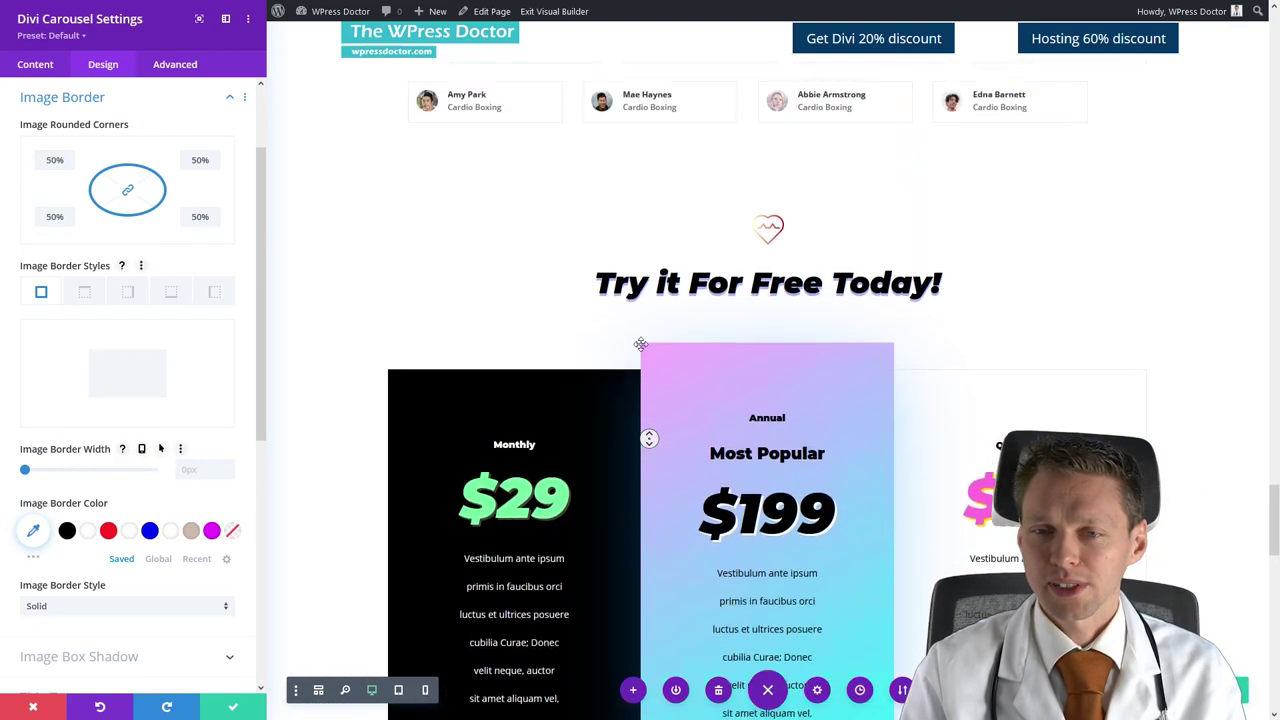
pyautogui.scroll(-6, 638, 420)
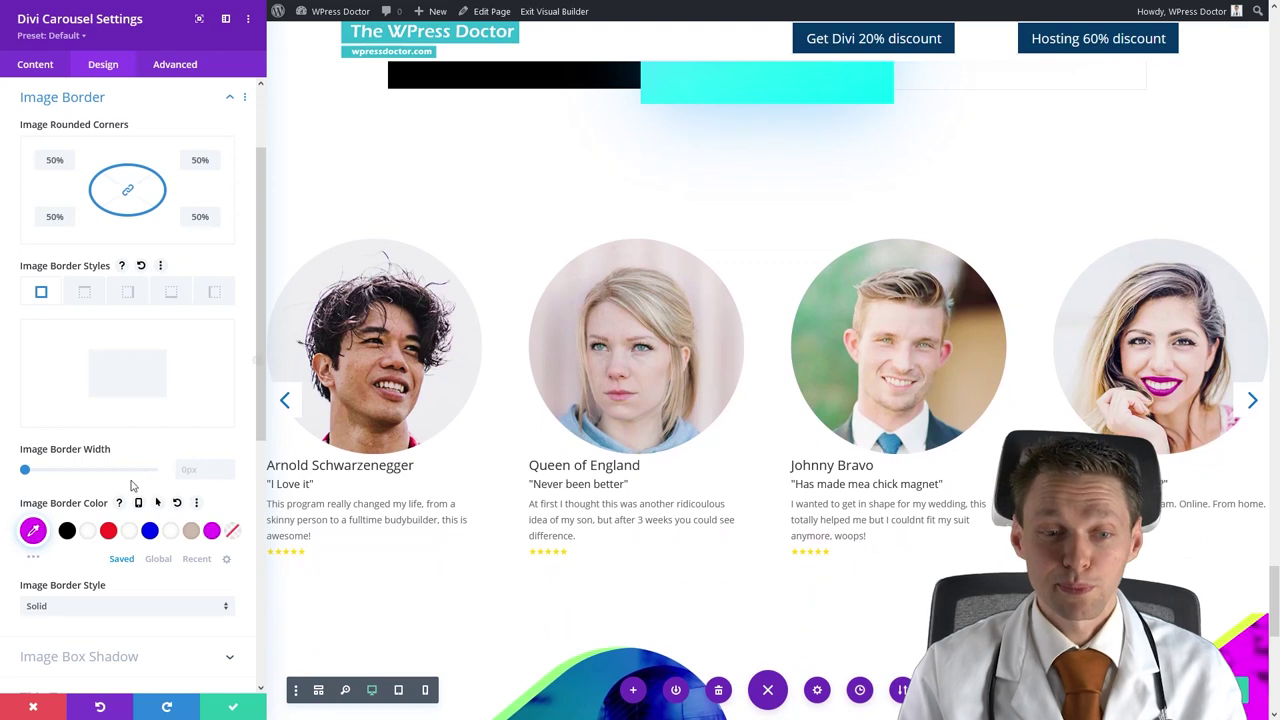
# Give the carousel images a 2px solid border and the soft outer box shadow preset that surrounds all sides.
pyautogui.click(206, 469)
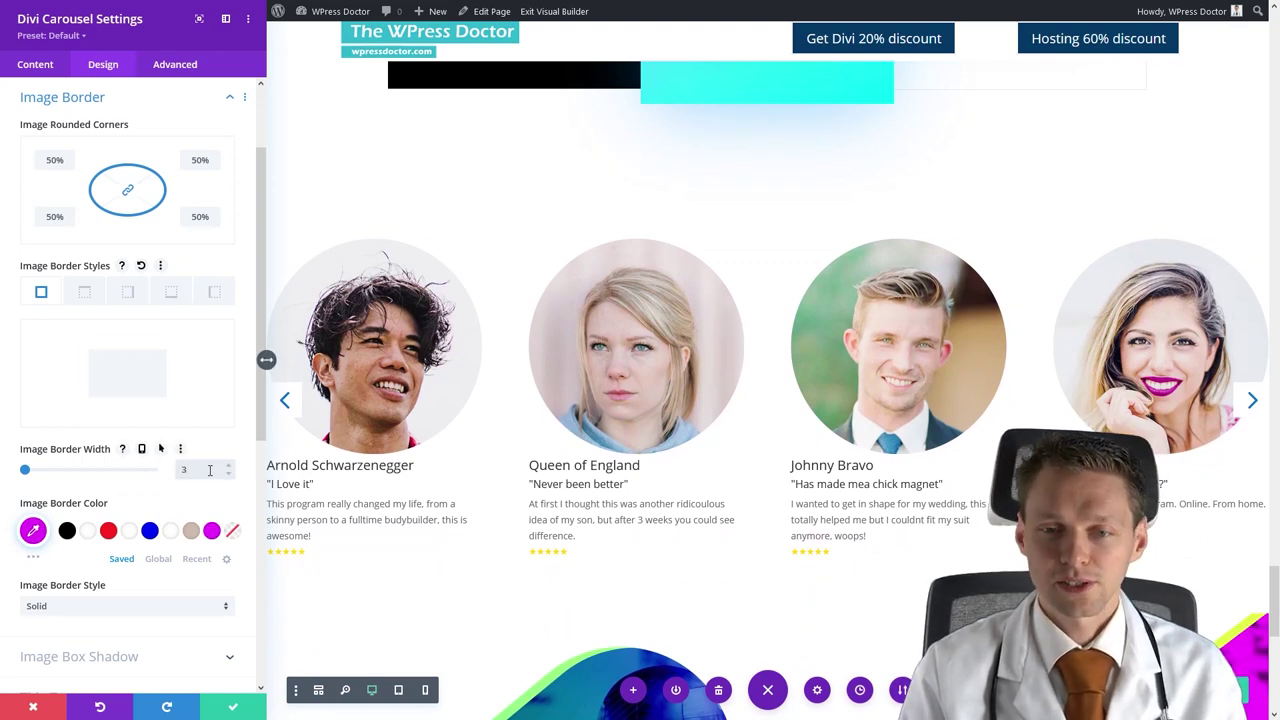
pyautogui.click(228, 478)
pyautogui.click(228, 481)
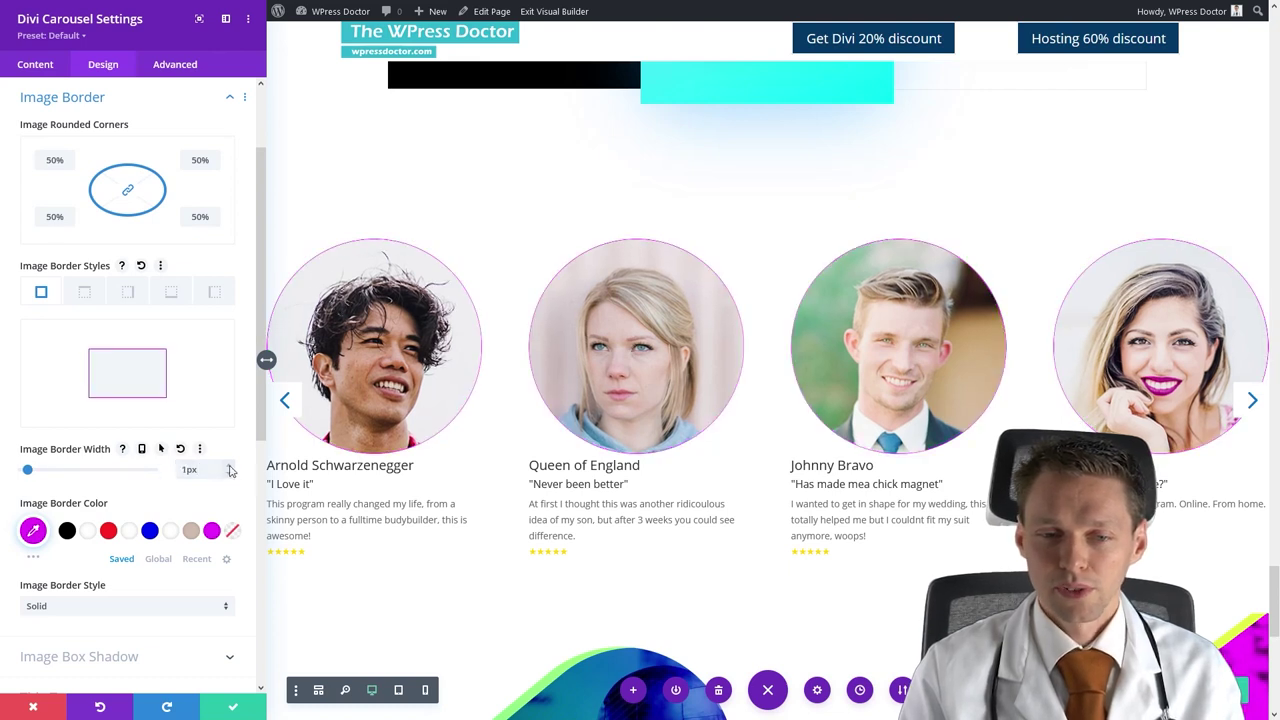
pyautogui.click(228, 465)
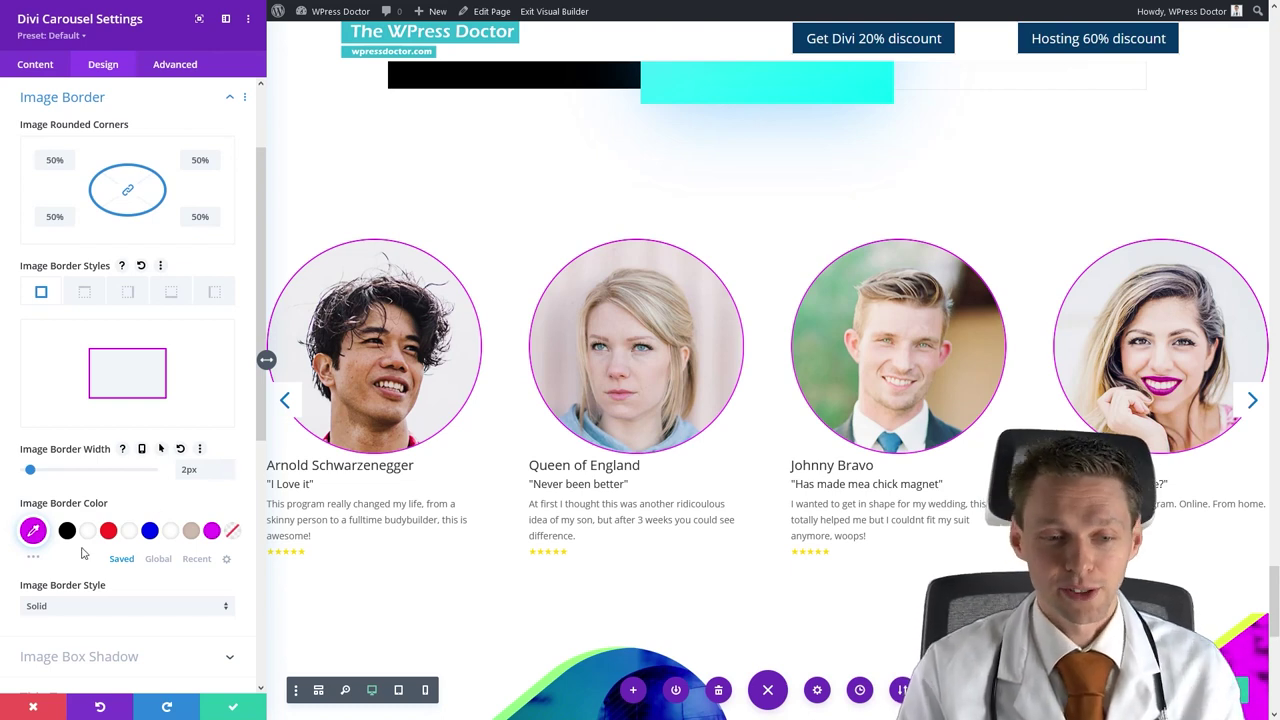
pyautogui.click(63, 606)
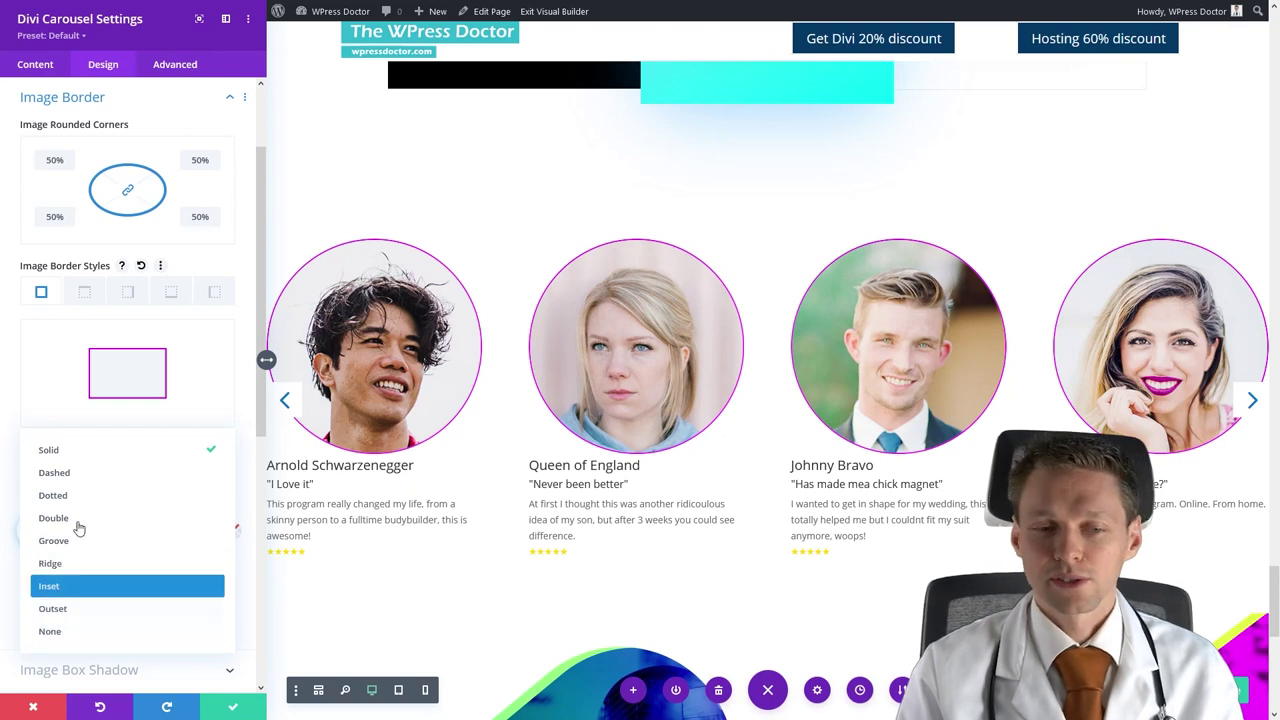
pyautogui.click(53, 452)
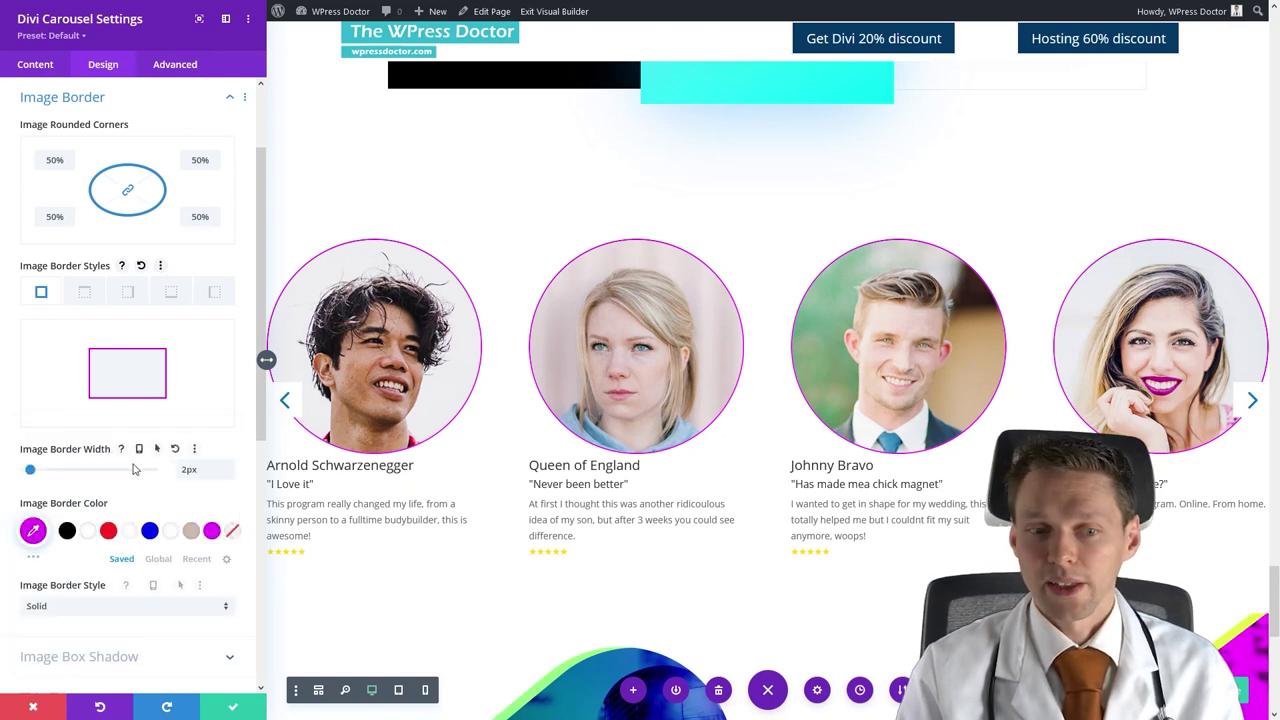
pyautogui.click(76, 657)
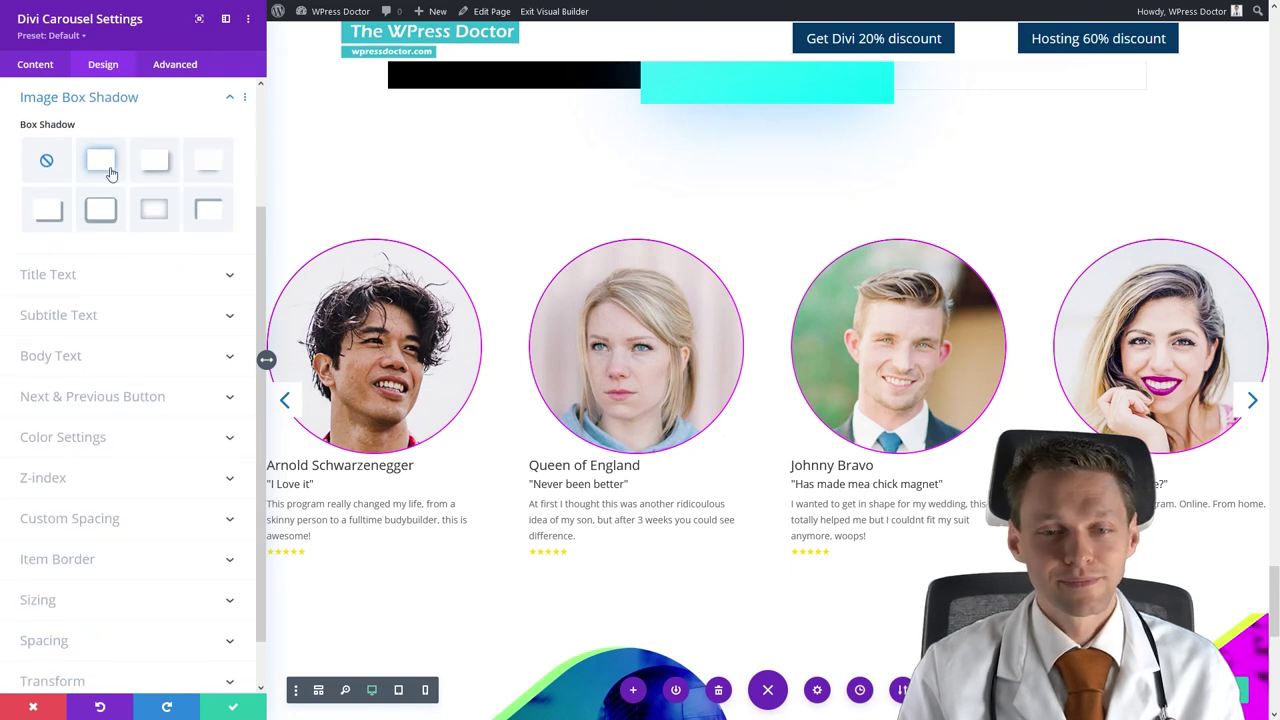
pyautogui.click(101, 162)
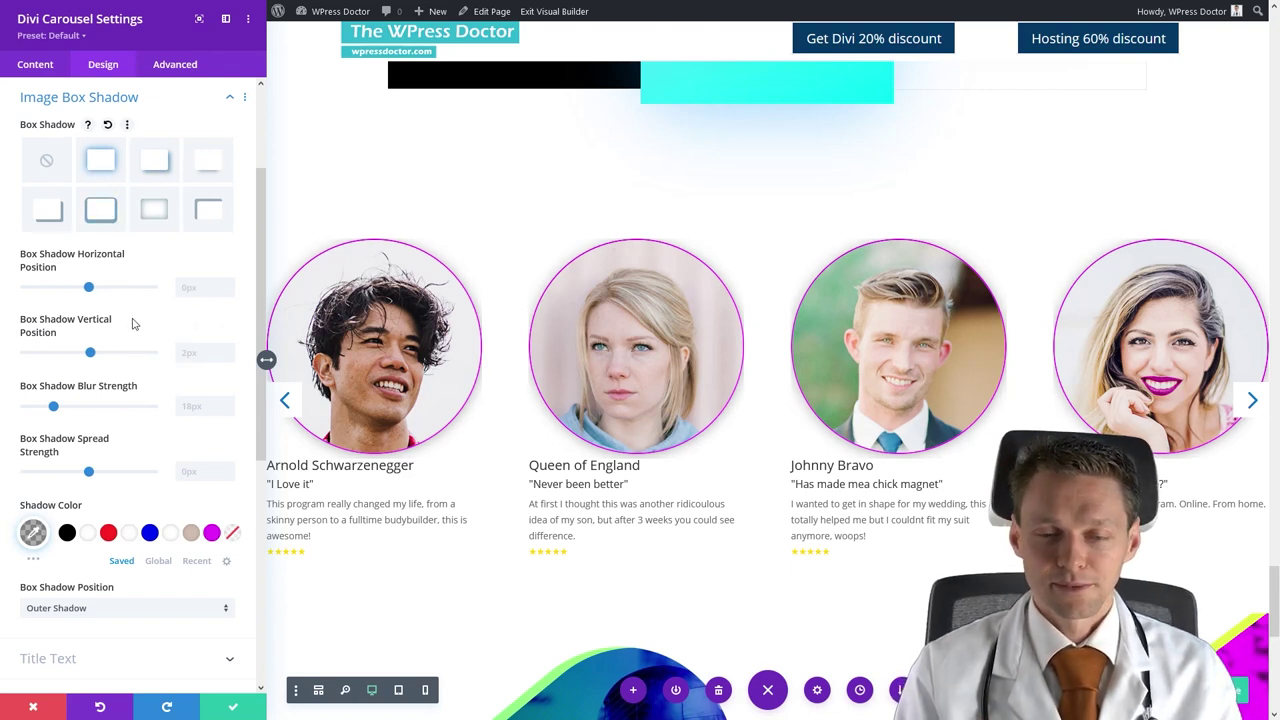
# Set the carousel titles in the Poppins font with center alignment and check them by advancing the carousel.
pyautogui.scroll(-2, 110, 446)
pyautogui.click(110, 446)
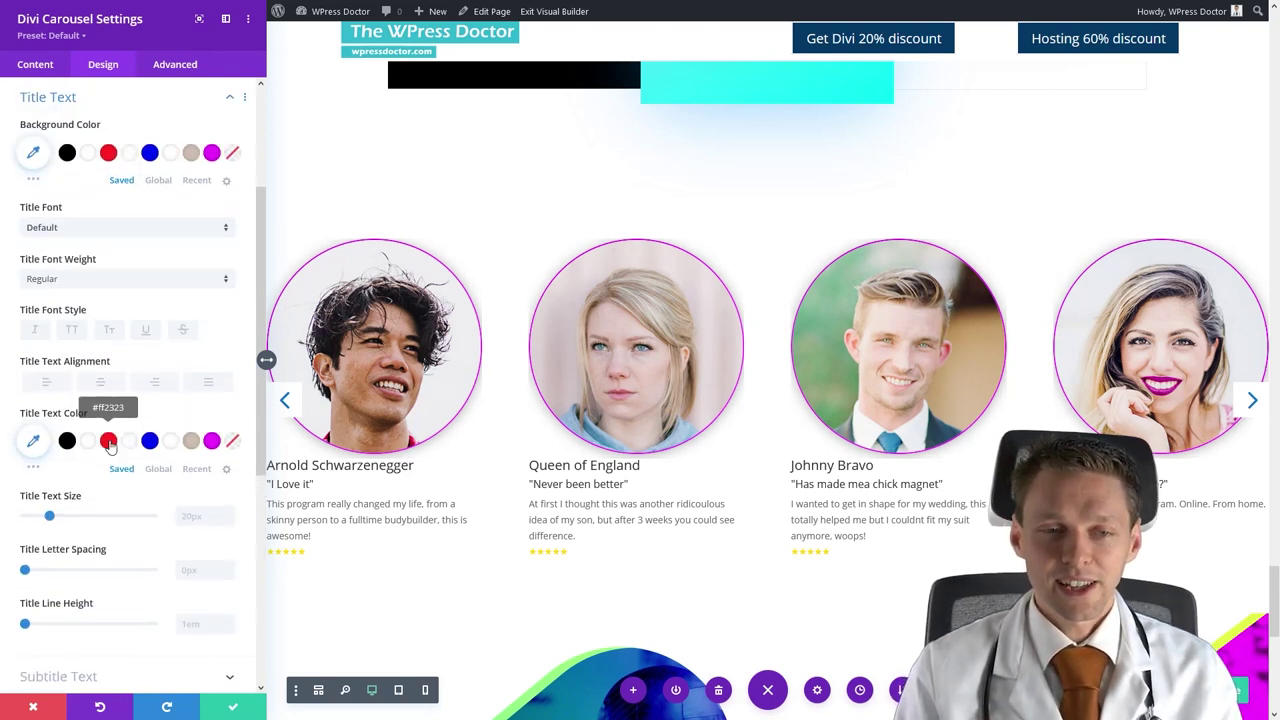
pyautogui.click(54, 232)
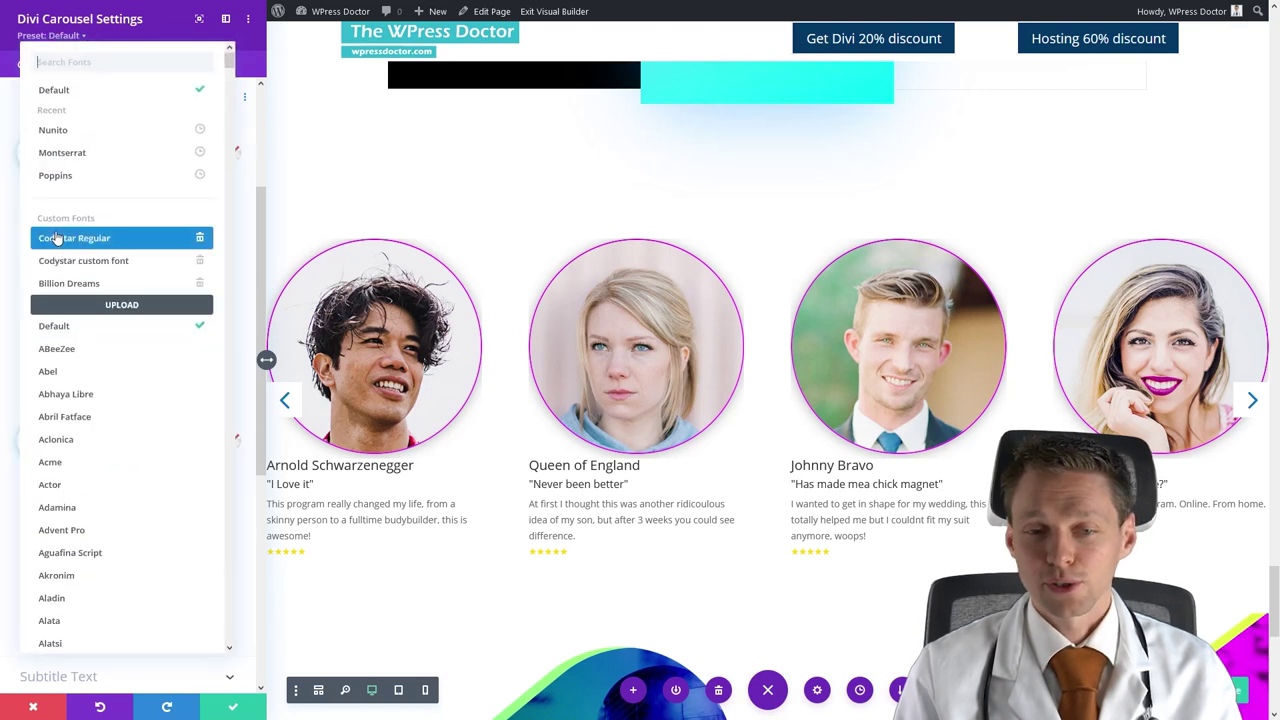
pyautogui.click(60, 175)
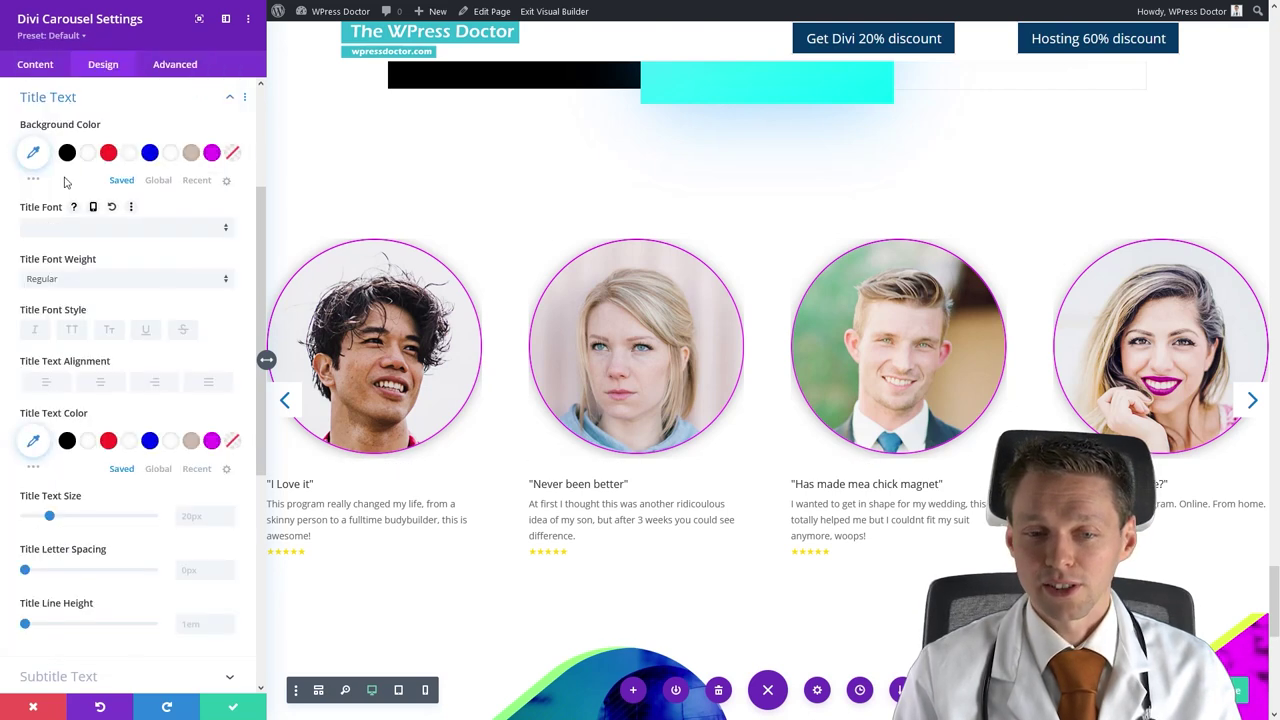
pyautogui.click(102, 388)
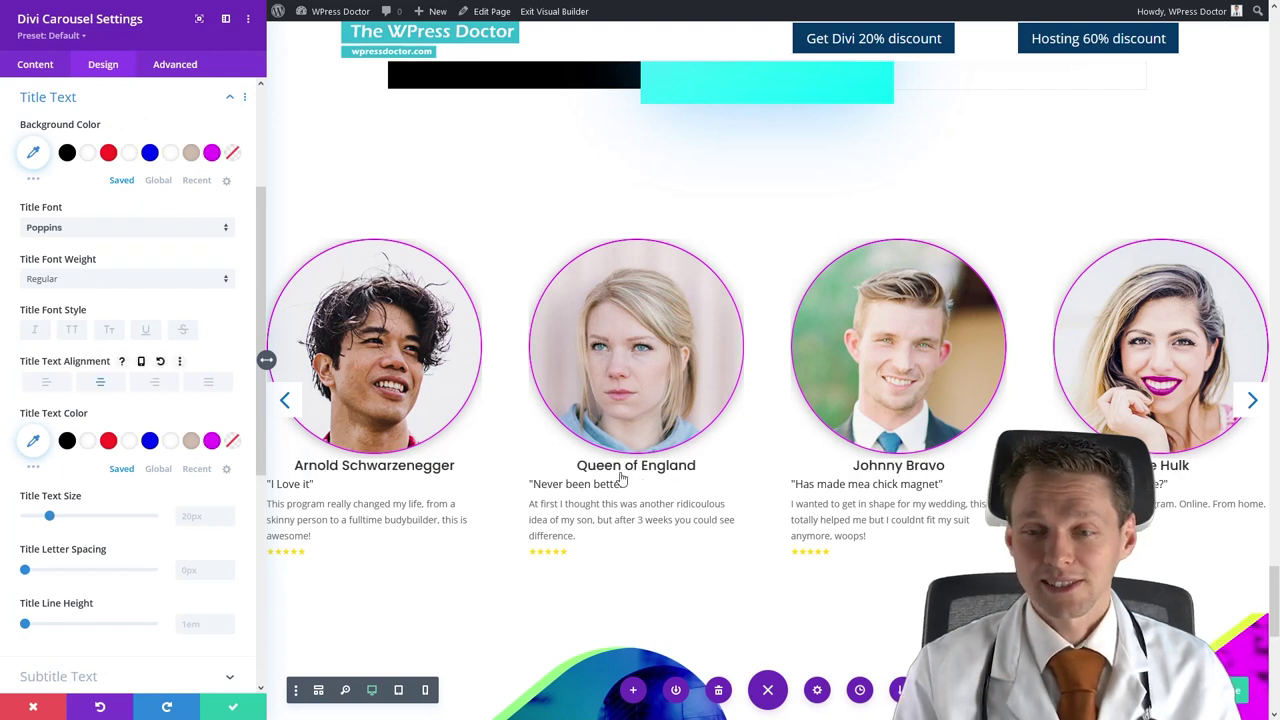
pyautogui.click(1252, 402)
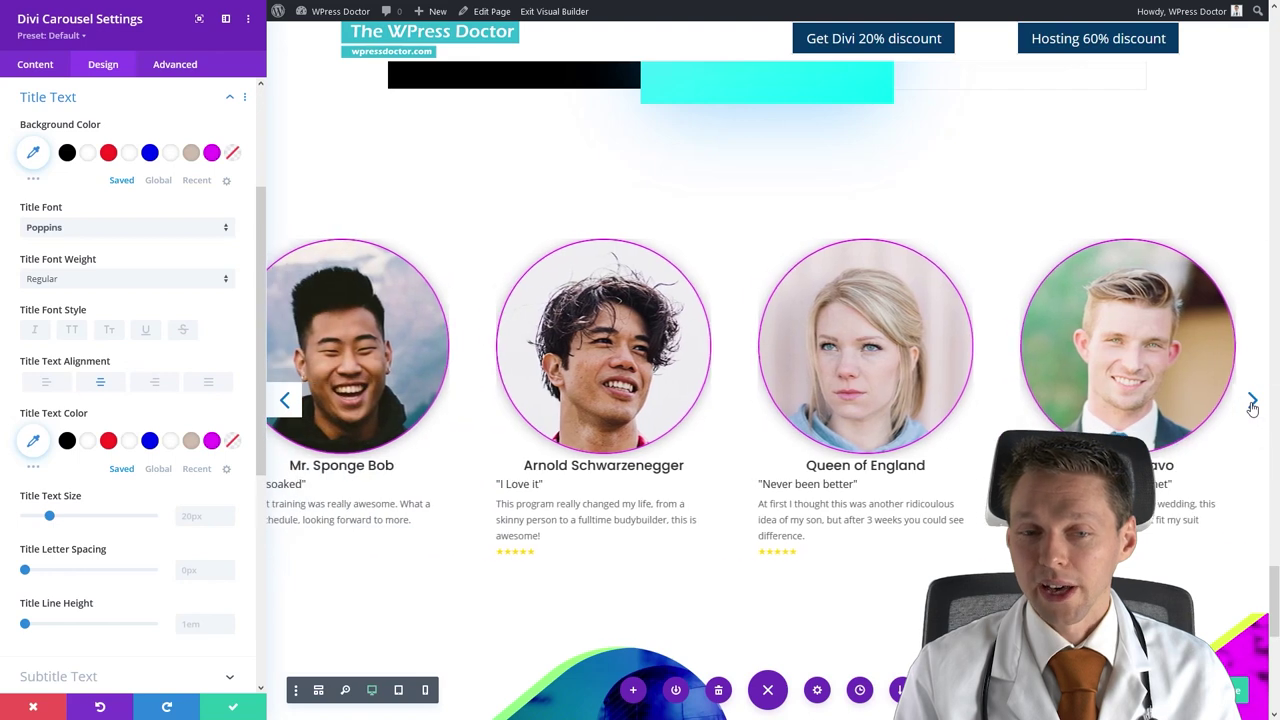
pyautogui.click(48, 96)
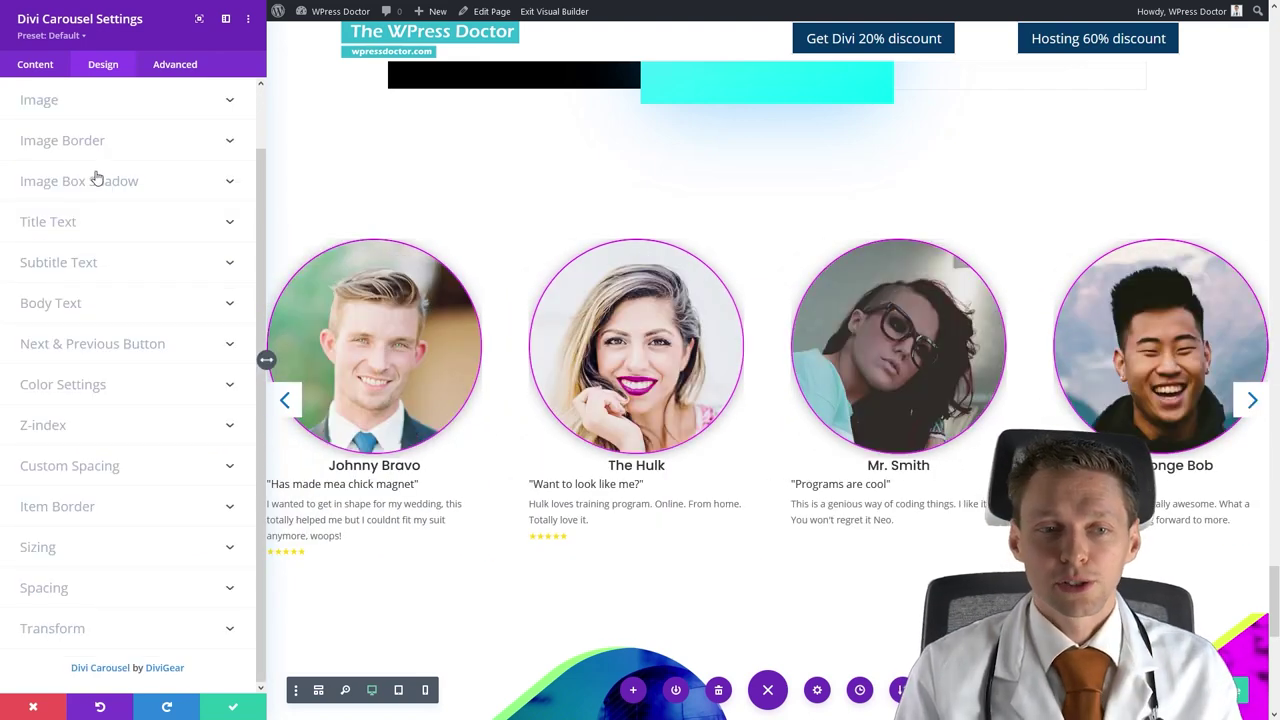
# Try reducing the whole carousel module's width in its sizing settings.
pyautogui.click(50, 110)
pyautogui.click(51, 100)
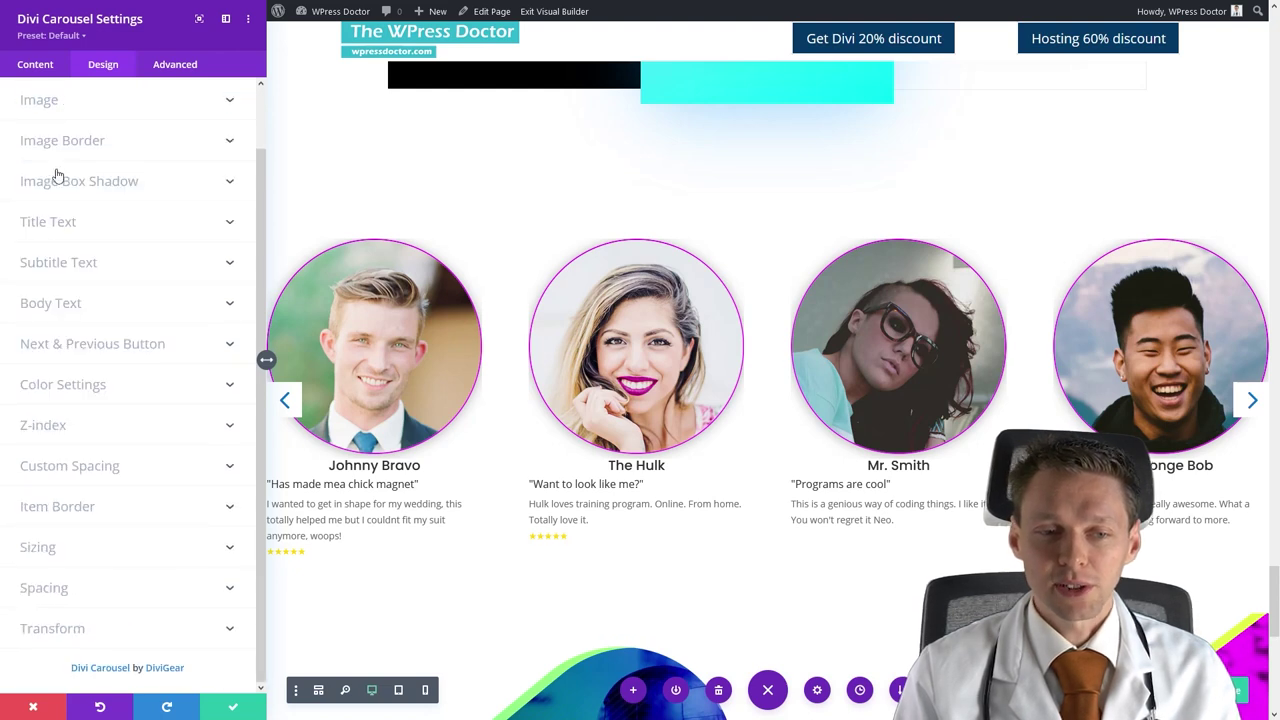
pyautogui.click(42, 548)
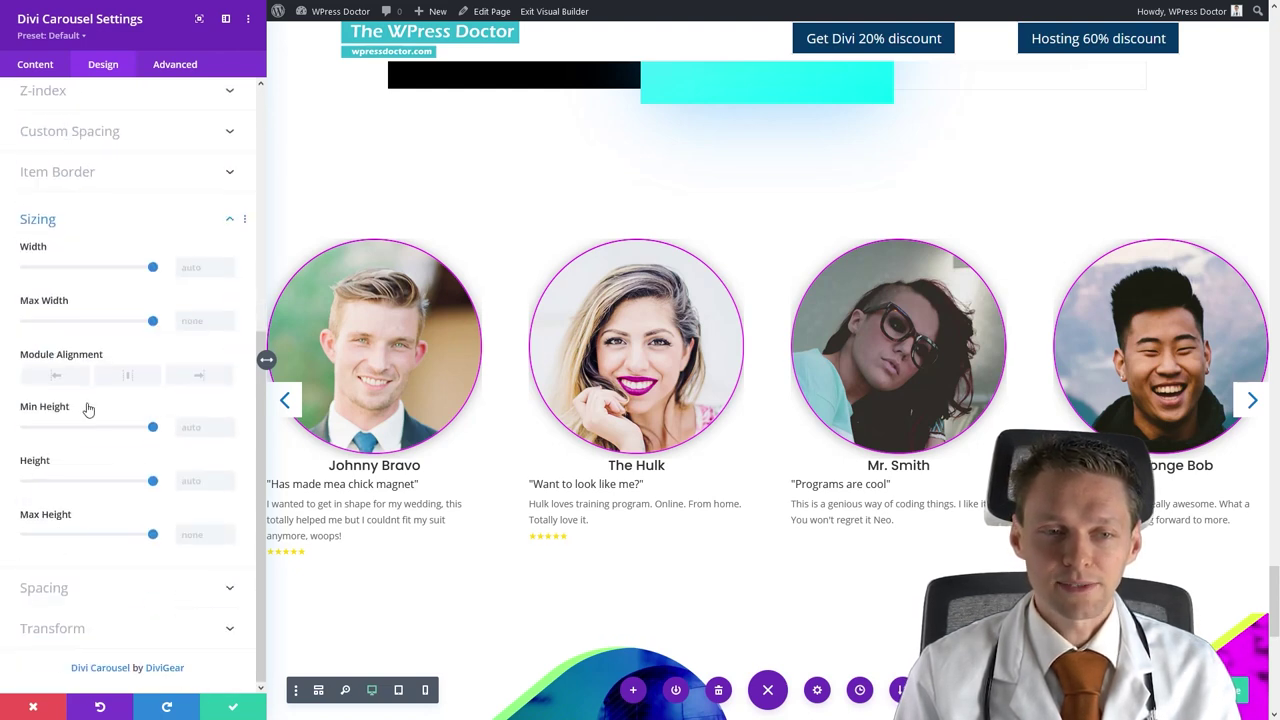
pyautogui.click(150, 267)
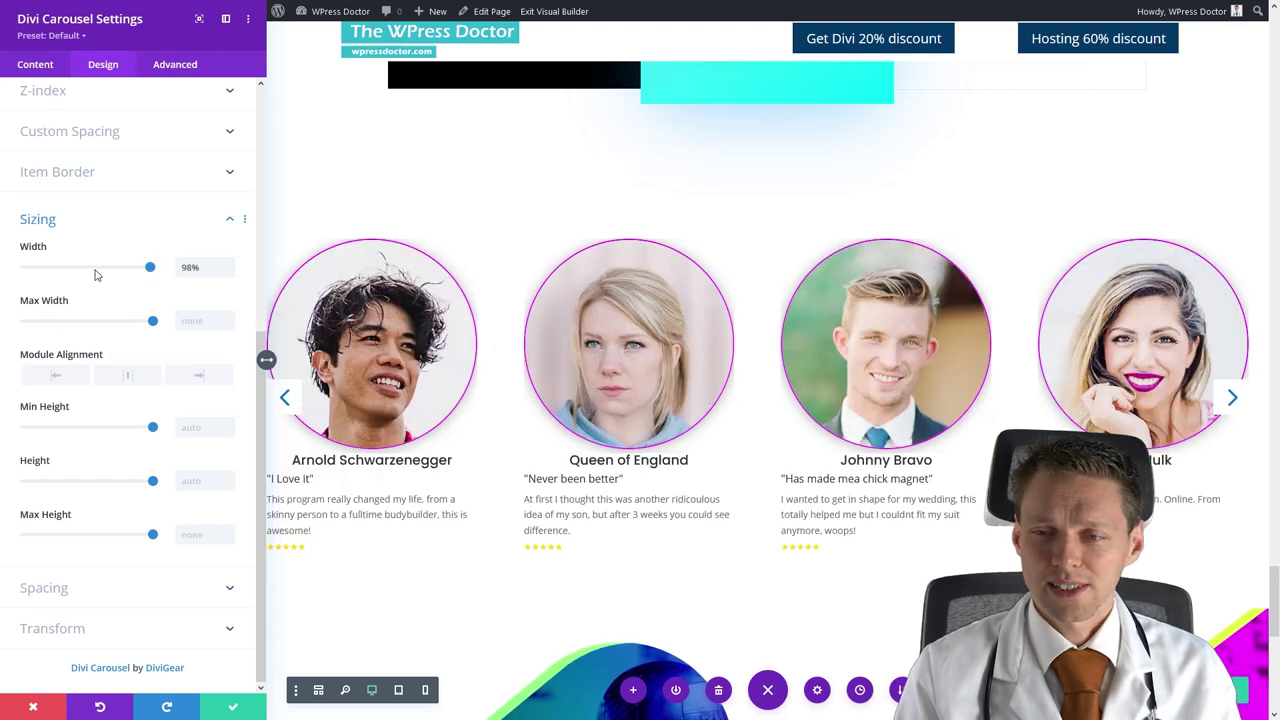
pyautogui.click(82, 268)
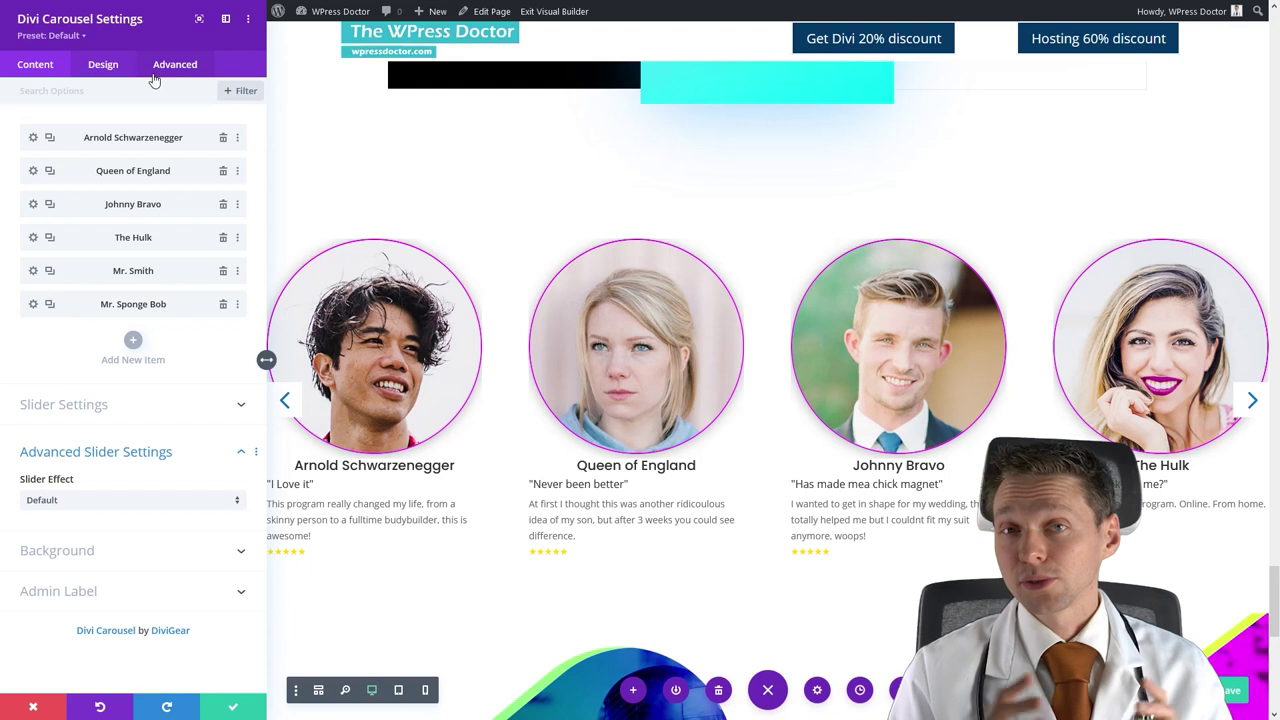
# Add the custom CSS "width: 175px;" to the carousel's Image element.
pyautogui.click(168, 72)
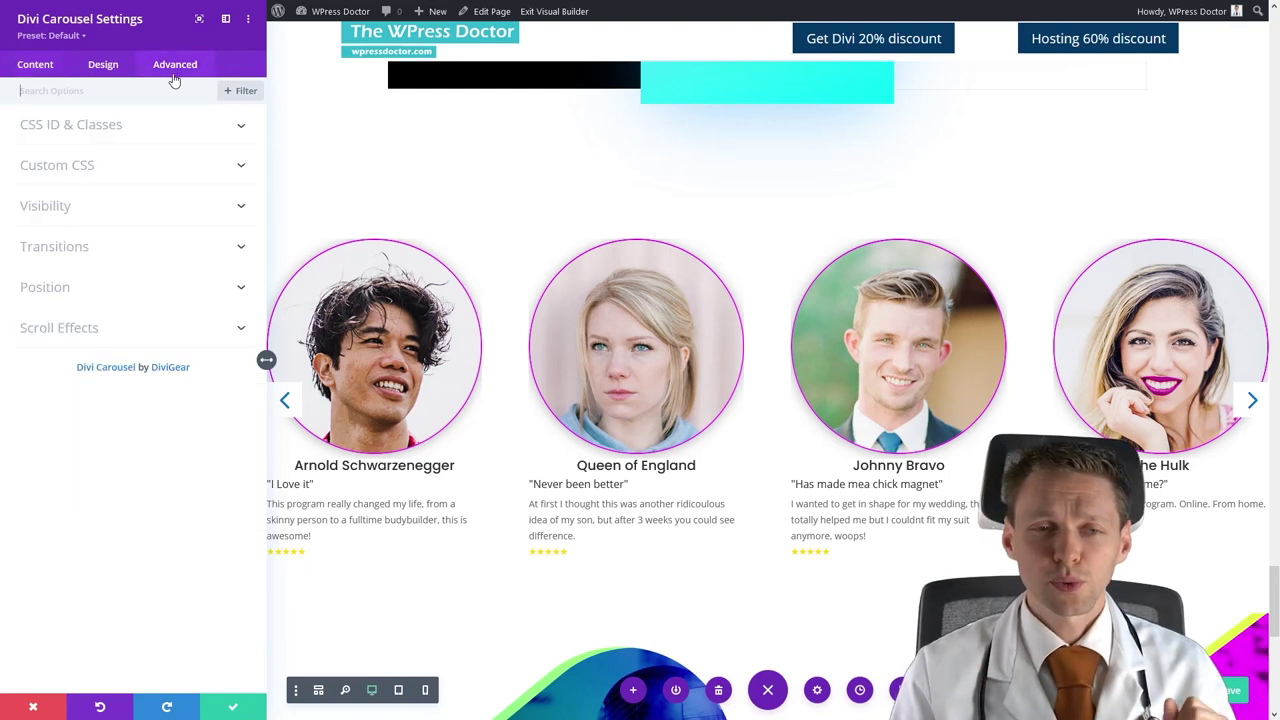
pyautogui.click(84, 172)
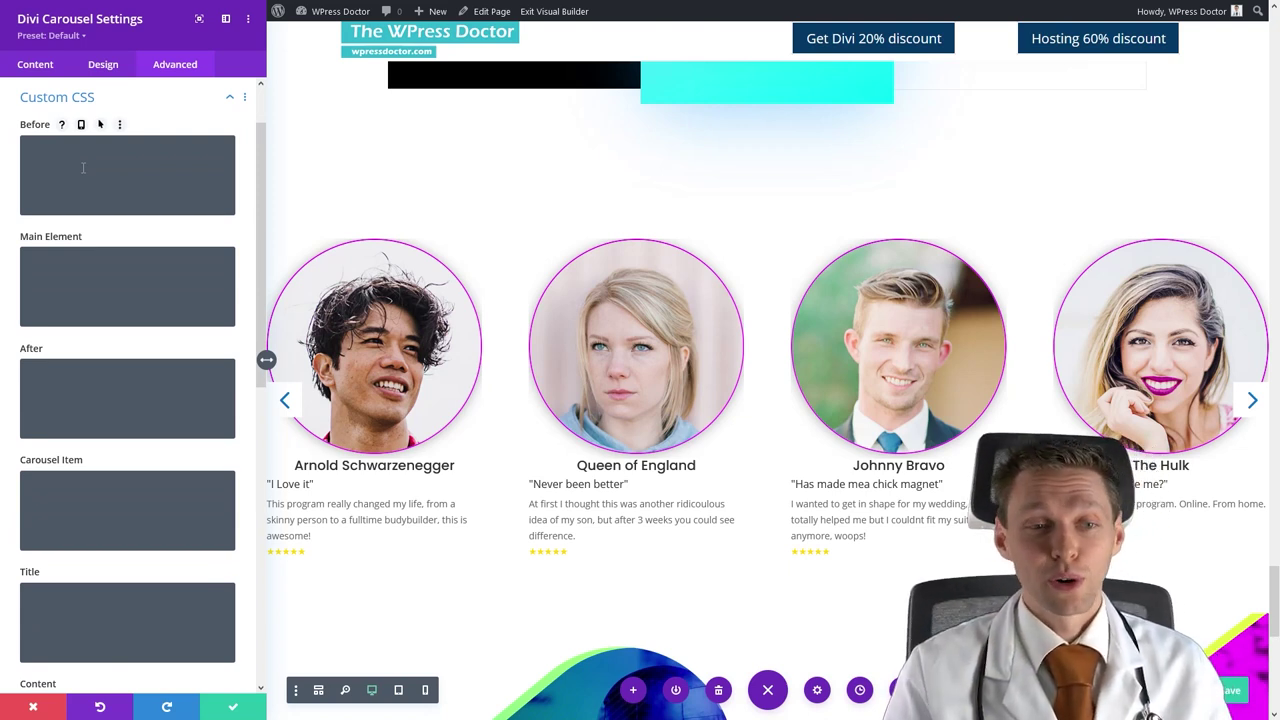
pyautogui.scroll(-3, 55, 500)
pyautogui.click(51, 559)
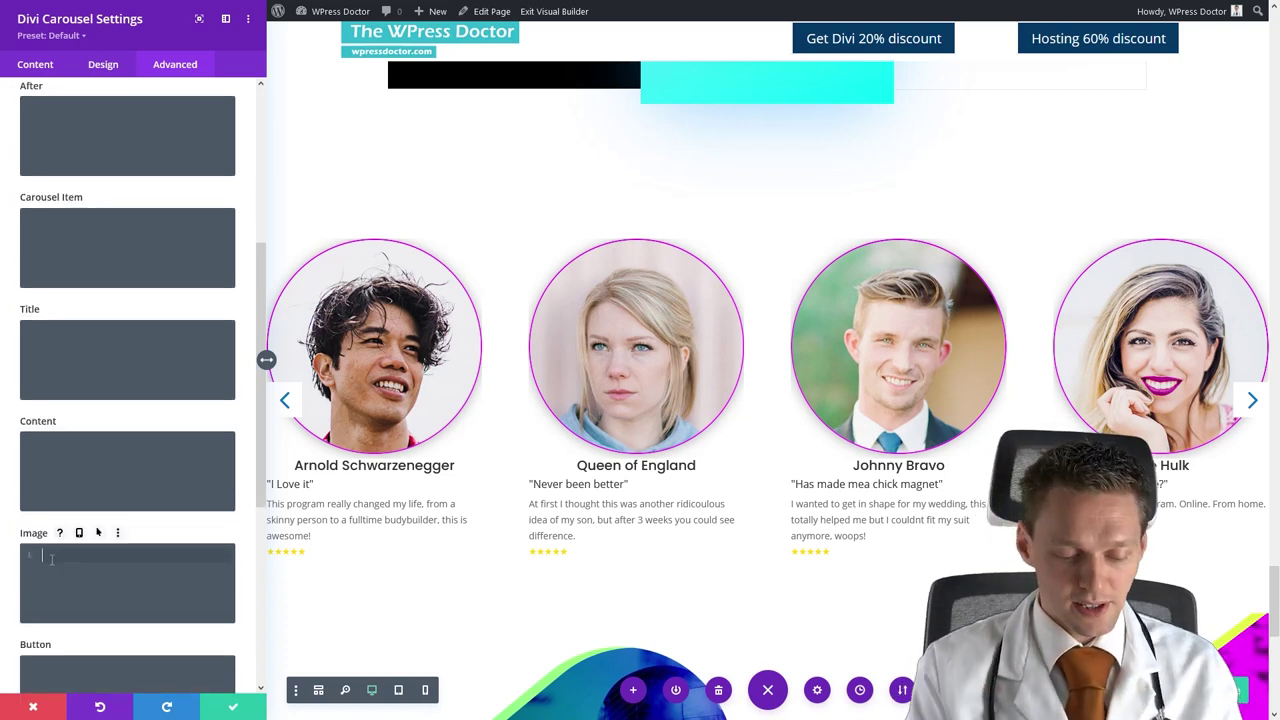
pyautogui.write('width: 175px;')
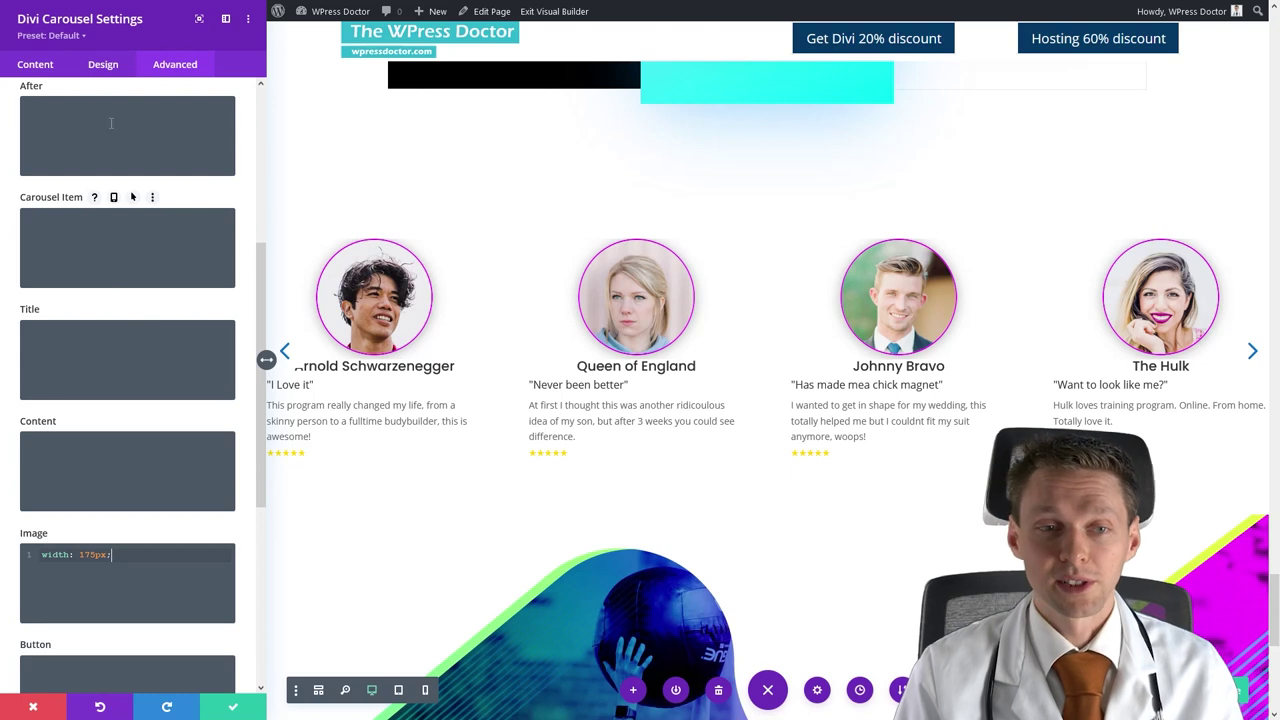
# Center the carousel subtitles and set their font to Montserrat.
pyautogui.click(98, 66)
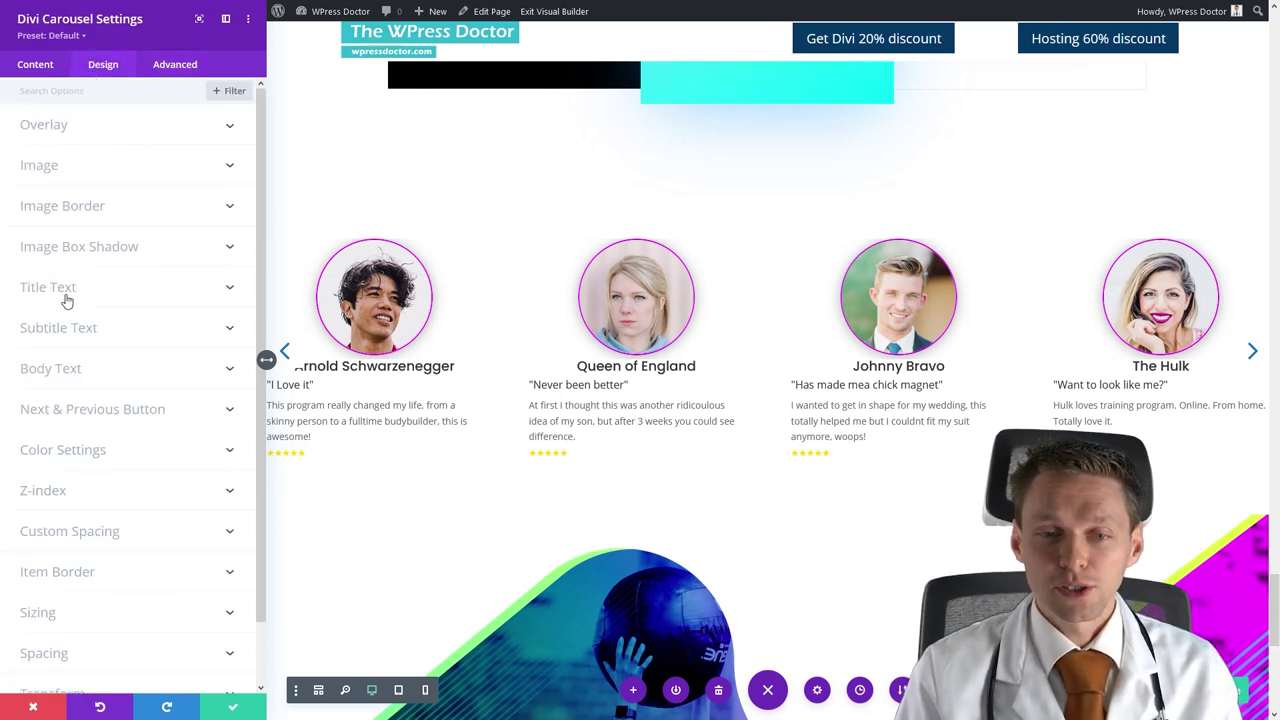
pyautogui.click(62, 330)
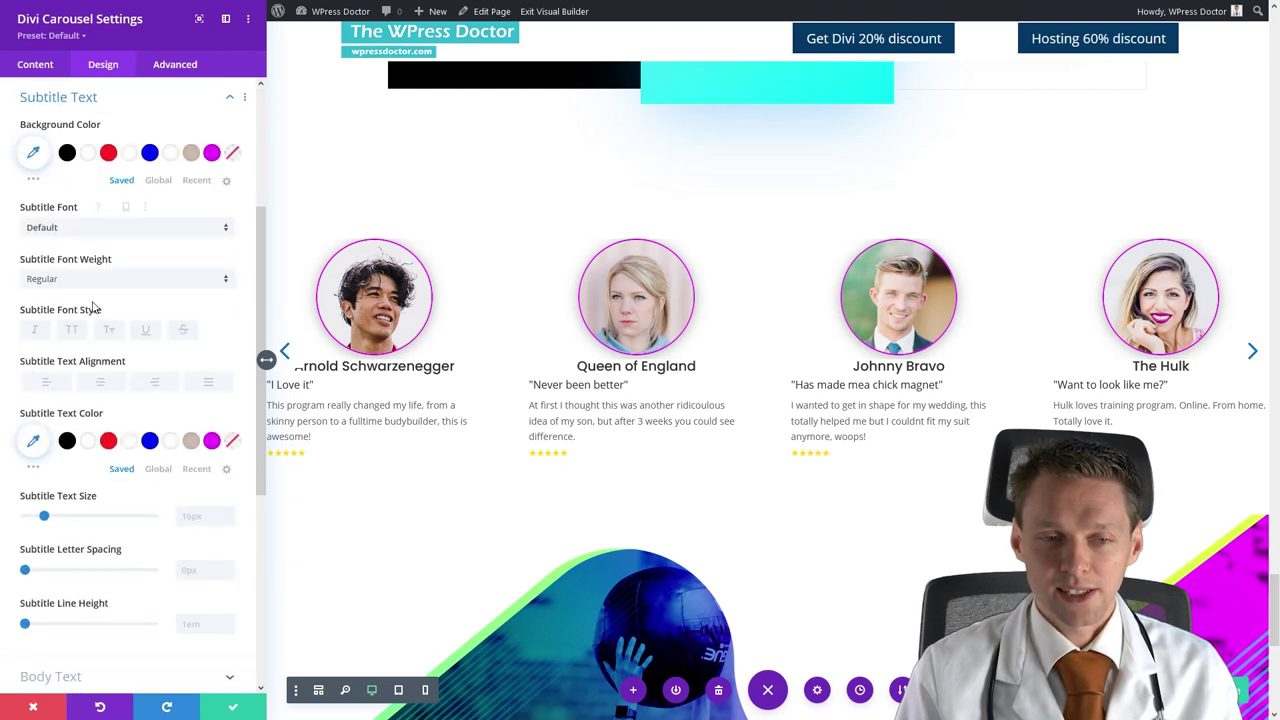
pyautogui.click(102, 383)
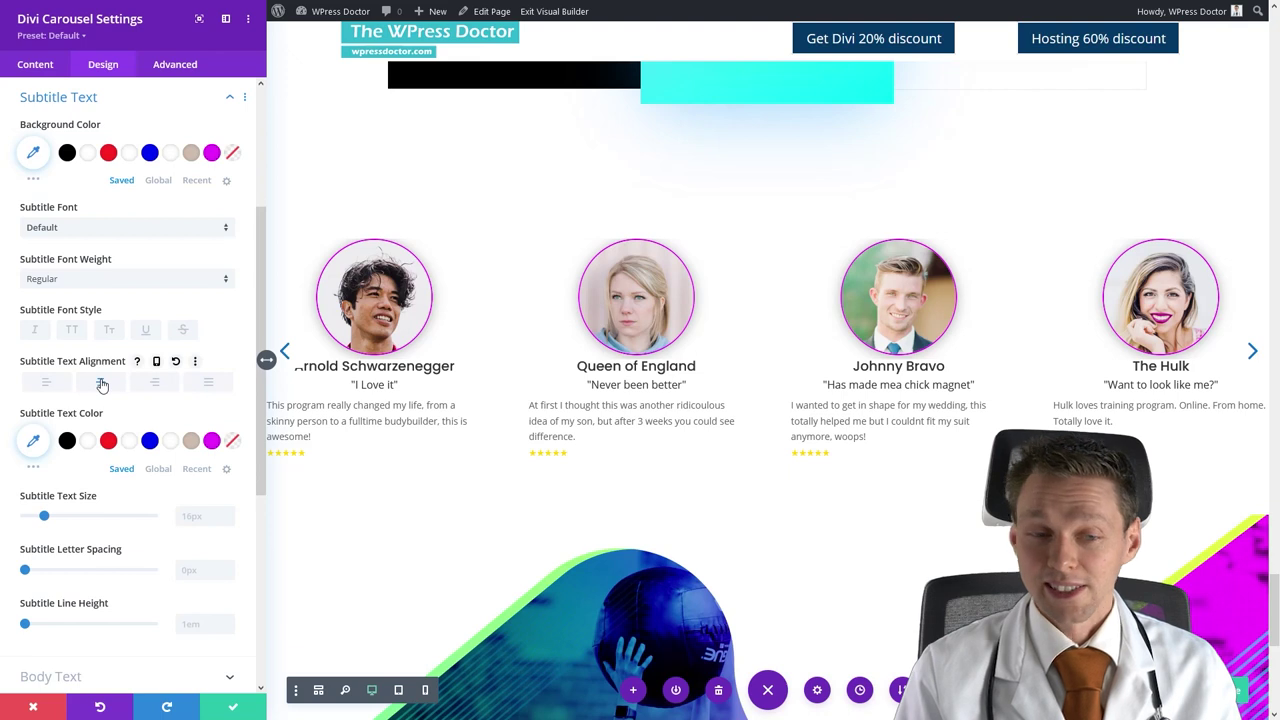
pyautogui.click(51, 229)
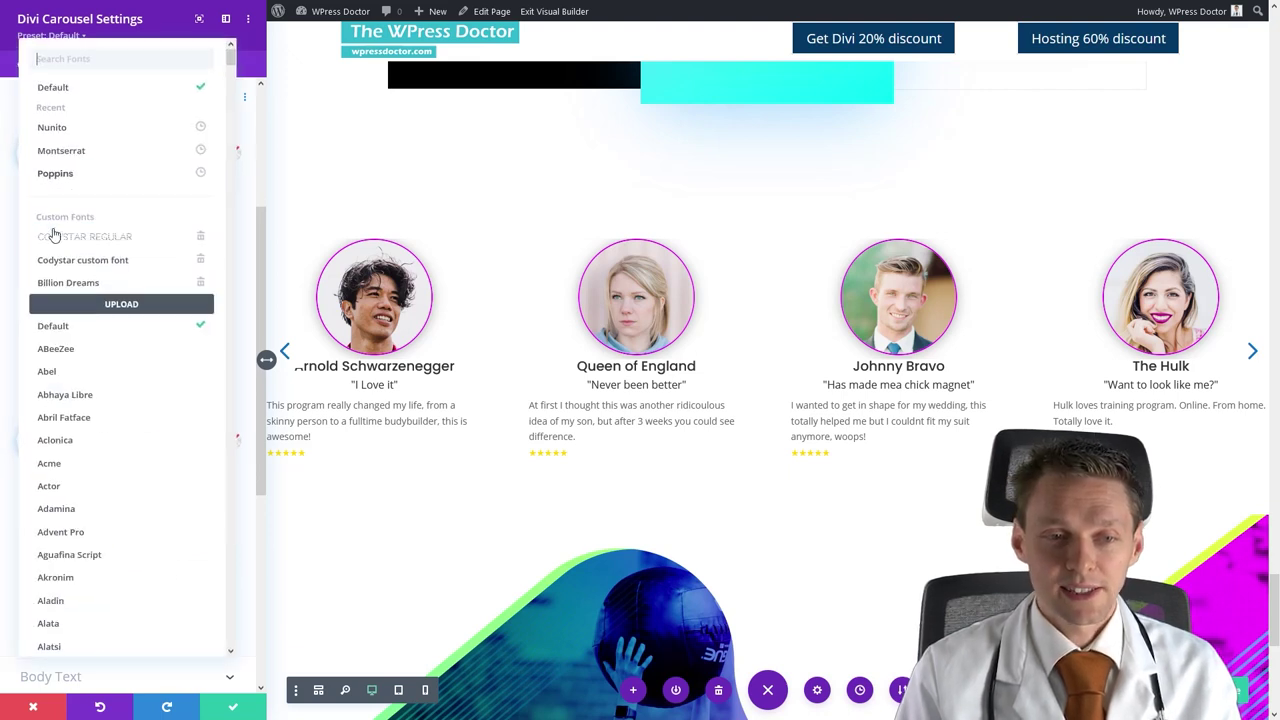
pyautogui.click(64, 160)
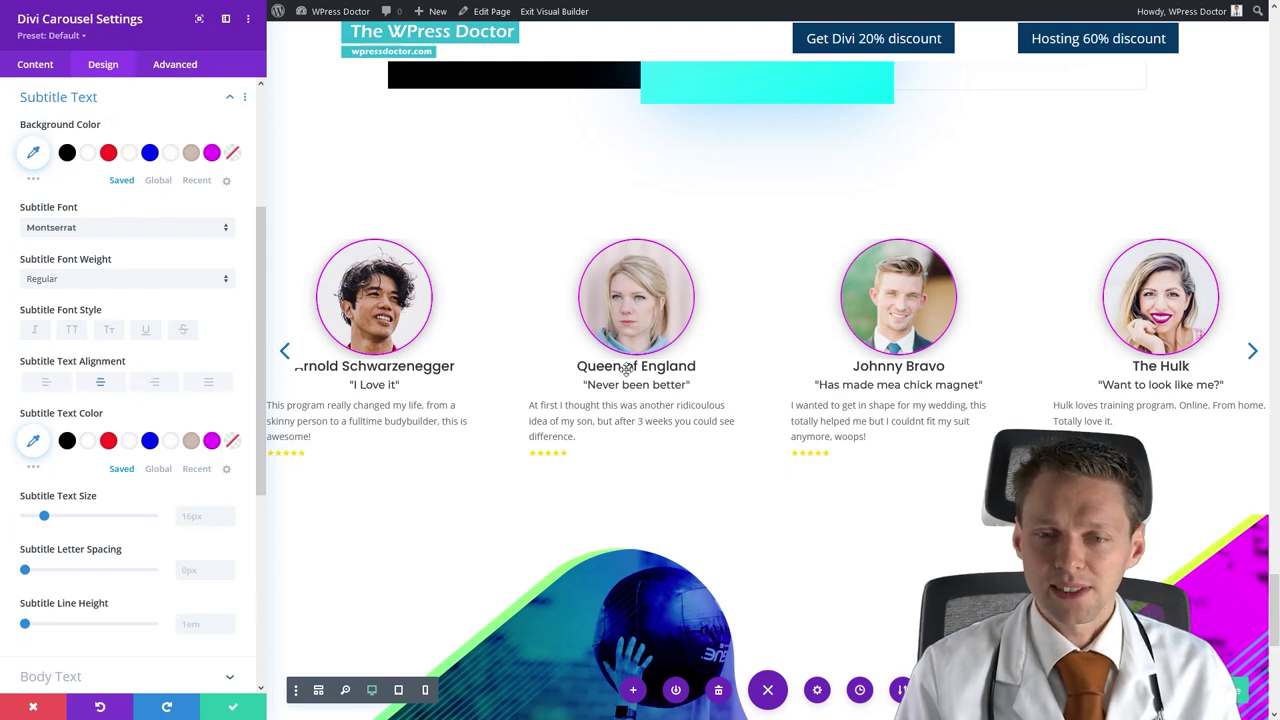
pyautogui.click(72, 99)
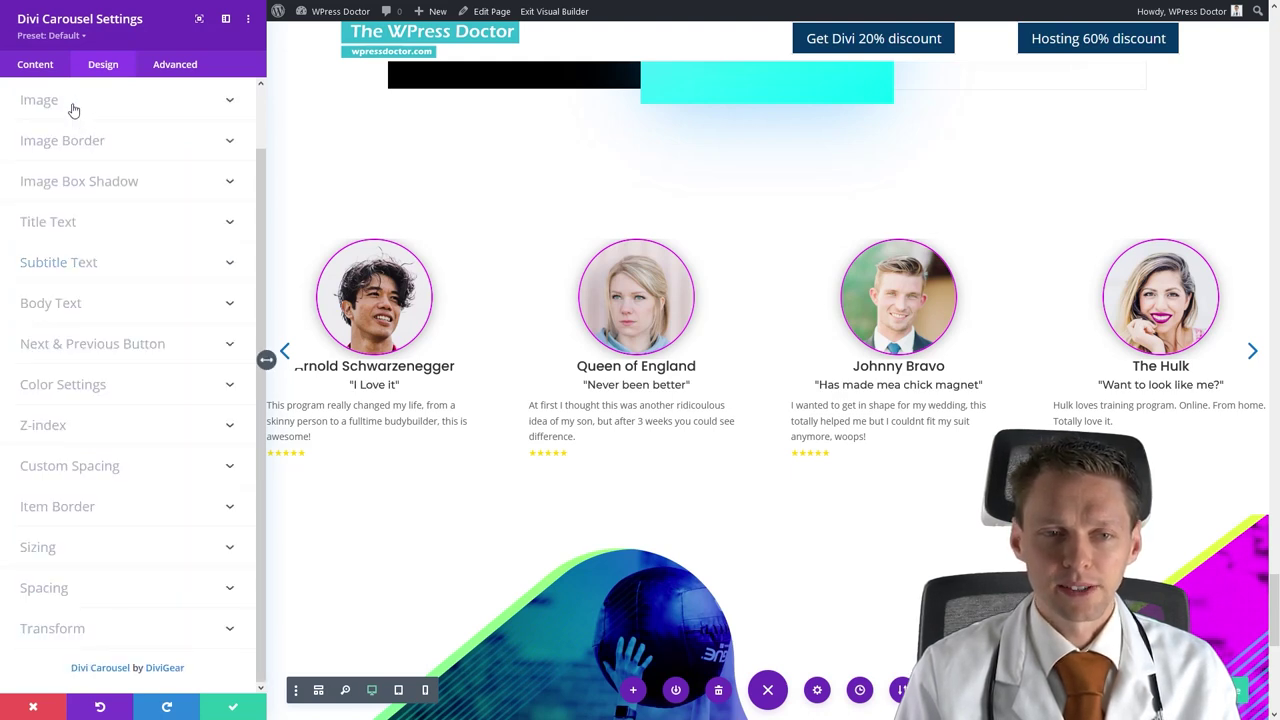
# Set the carousel titles' text size to 25px.
pyautogui.click(55, 228)
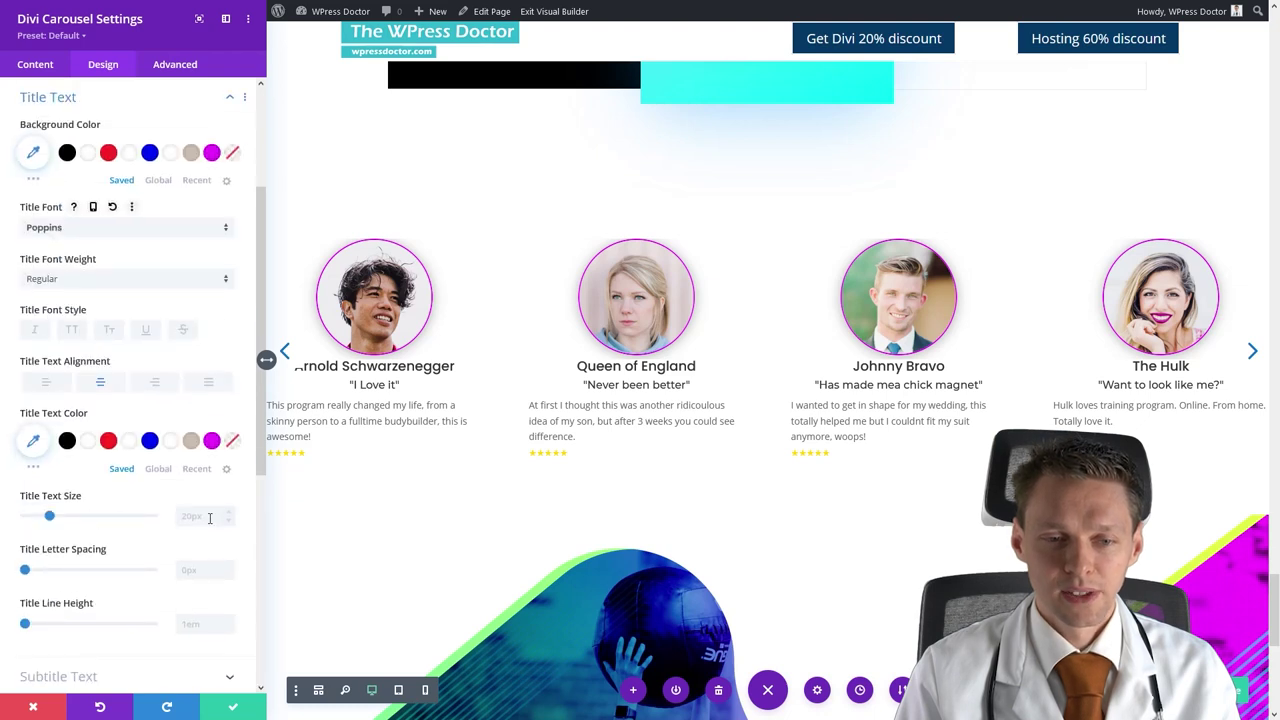
pyautogui.click(230, 513)
pyautogui.click(230, 513)
pyautogui.click(231, 514)
pyautogui.click(231, 514)
pyautogui.click(230, 513)
pyautogui.click(230, 513)
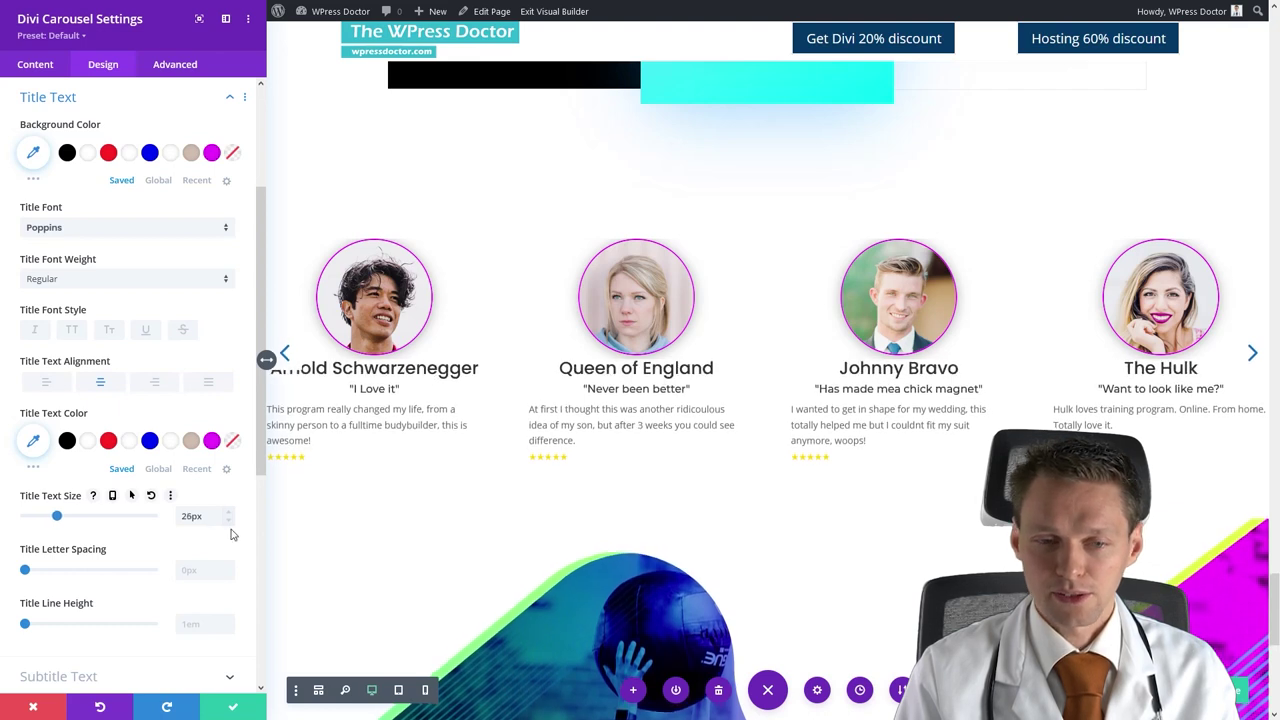
pyautogui.click(228, 521)
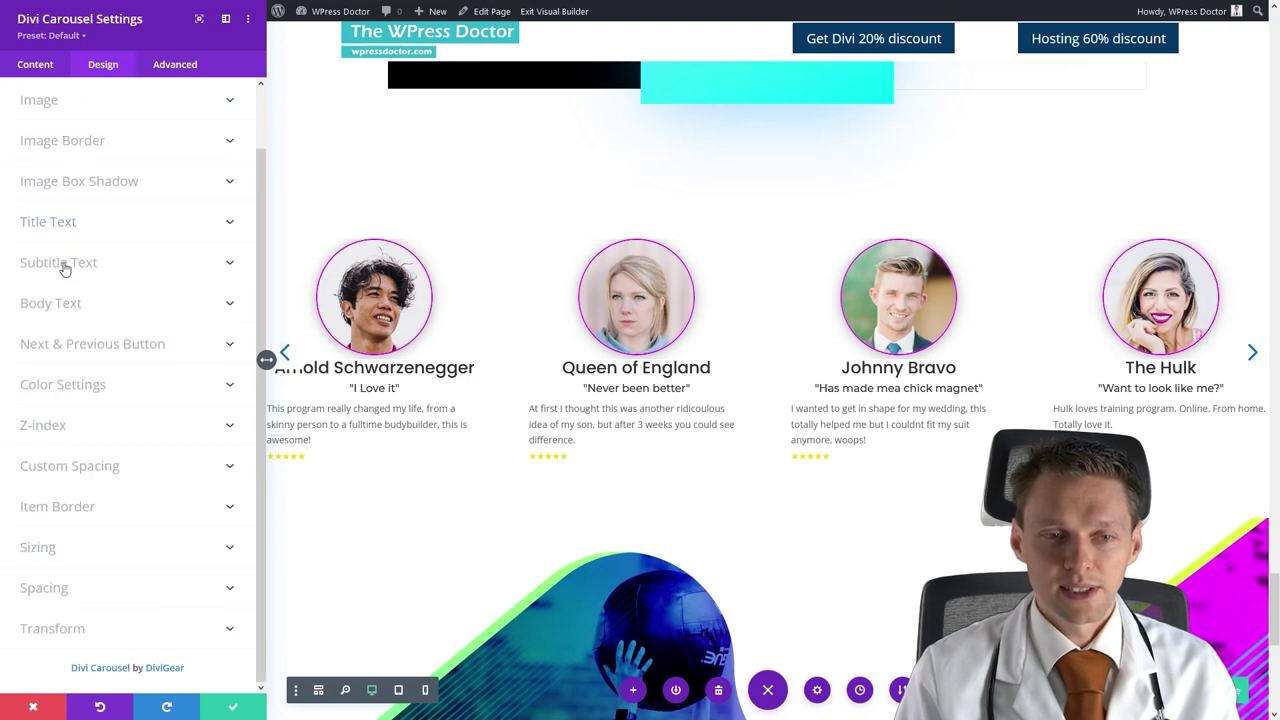
# Try justified alignment for the testimonials' body text, and set it to centered.
pyautogui.click(63, 304)
pyautogui.click(96, 388)
pyautogui.click(208, 384)
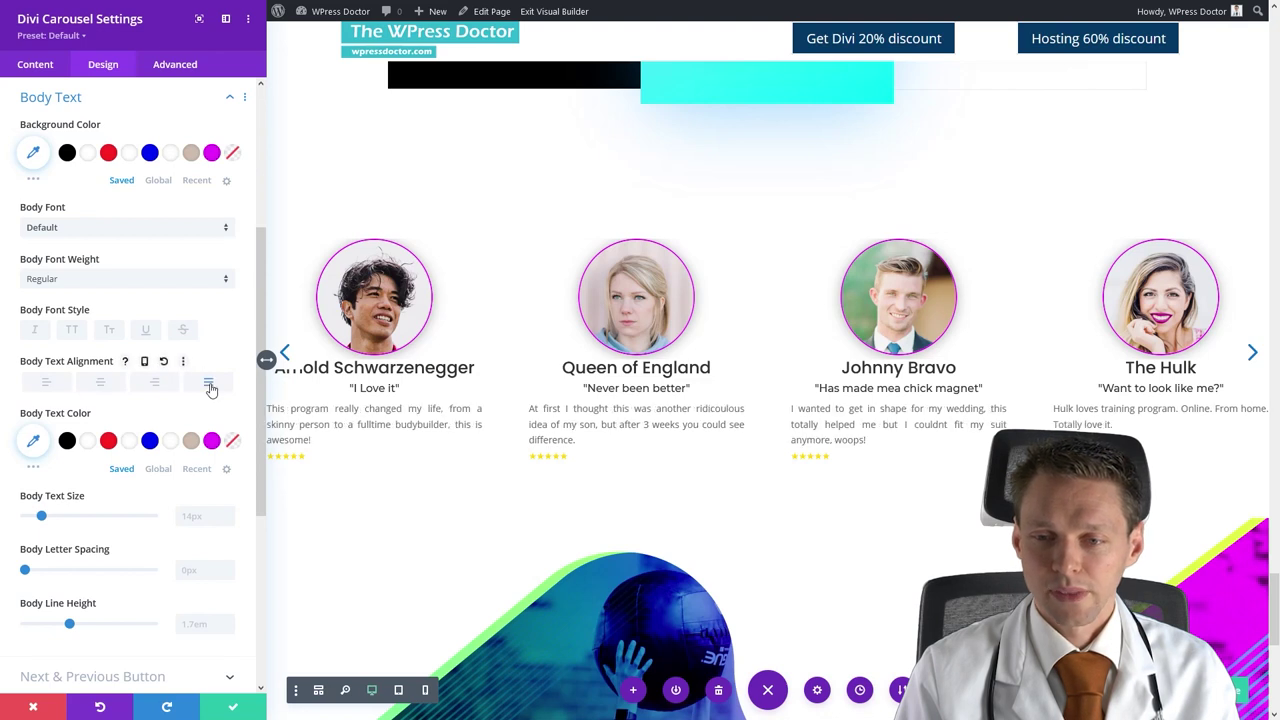
pyautogui.click(106, 387)
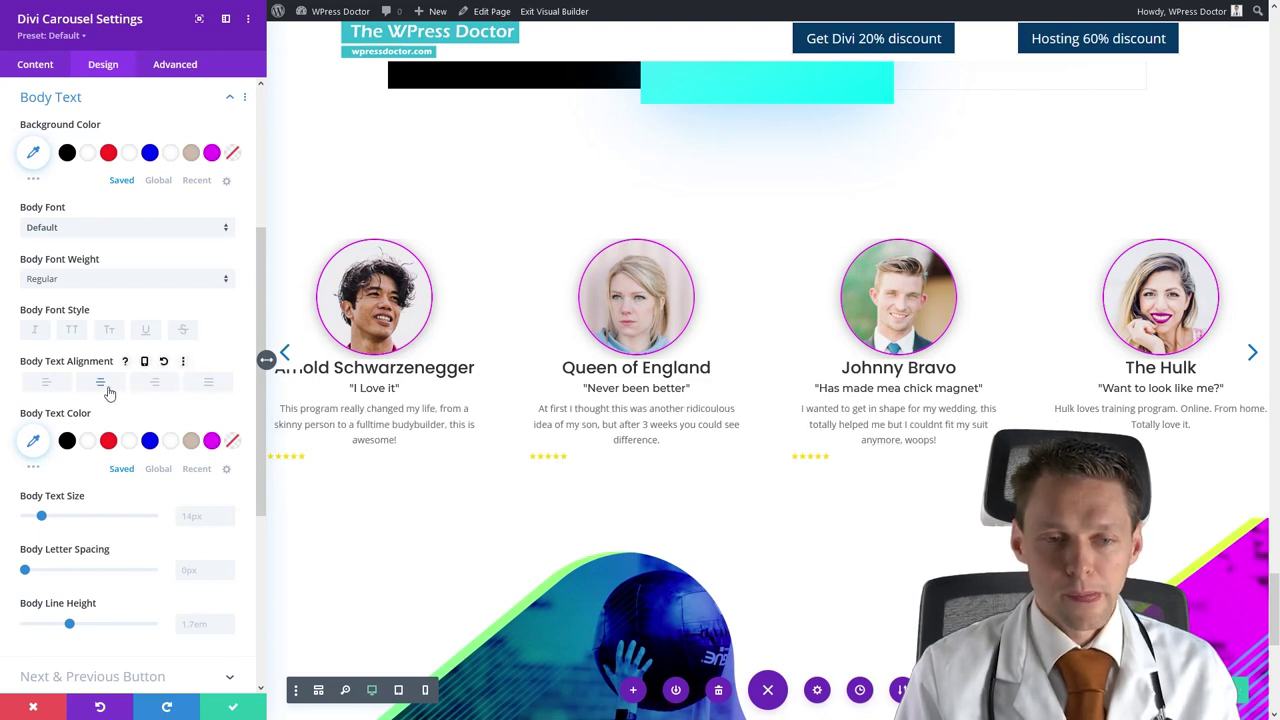
pyautogui.click(67, 103)
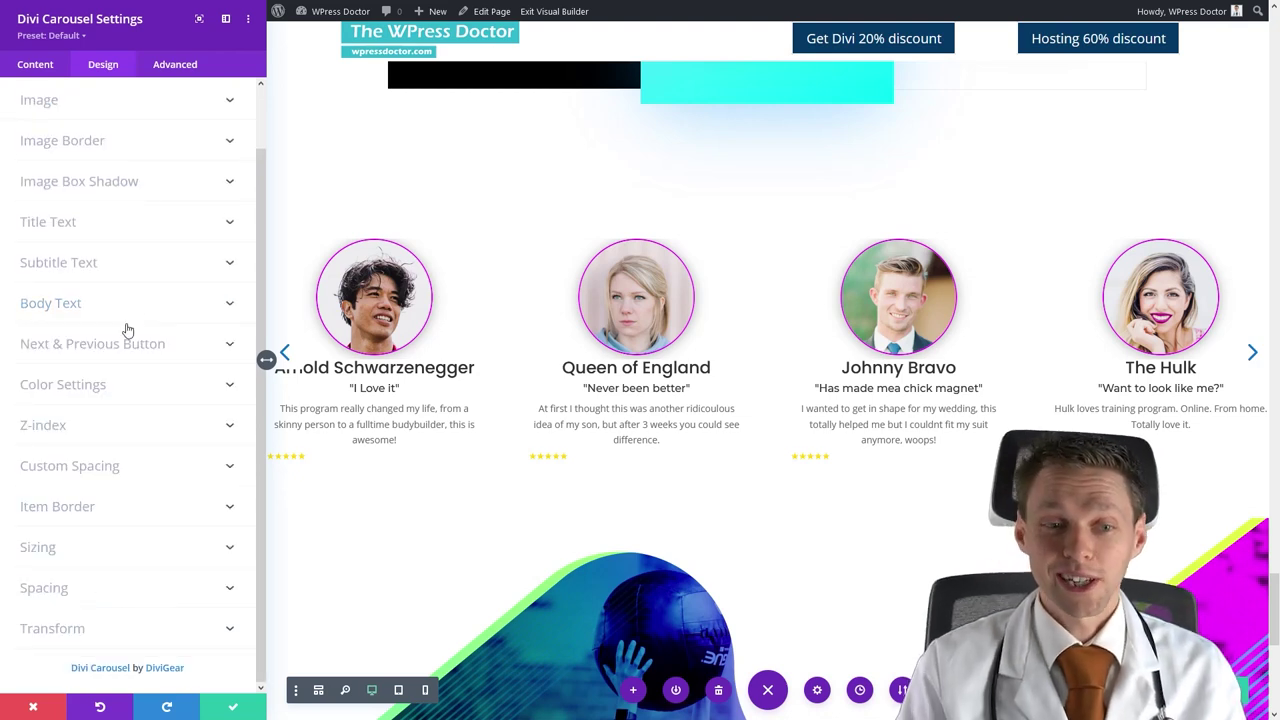
# Try the outside, top and bottom positions for the navigation arrows, and restore Middle & Inside the container.
pyautogui.click(96, 354)
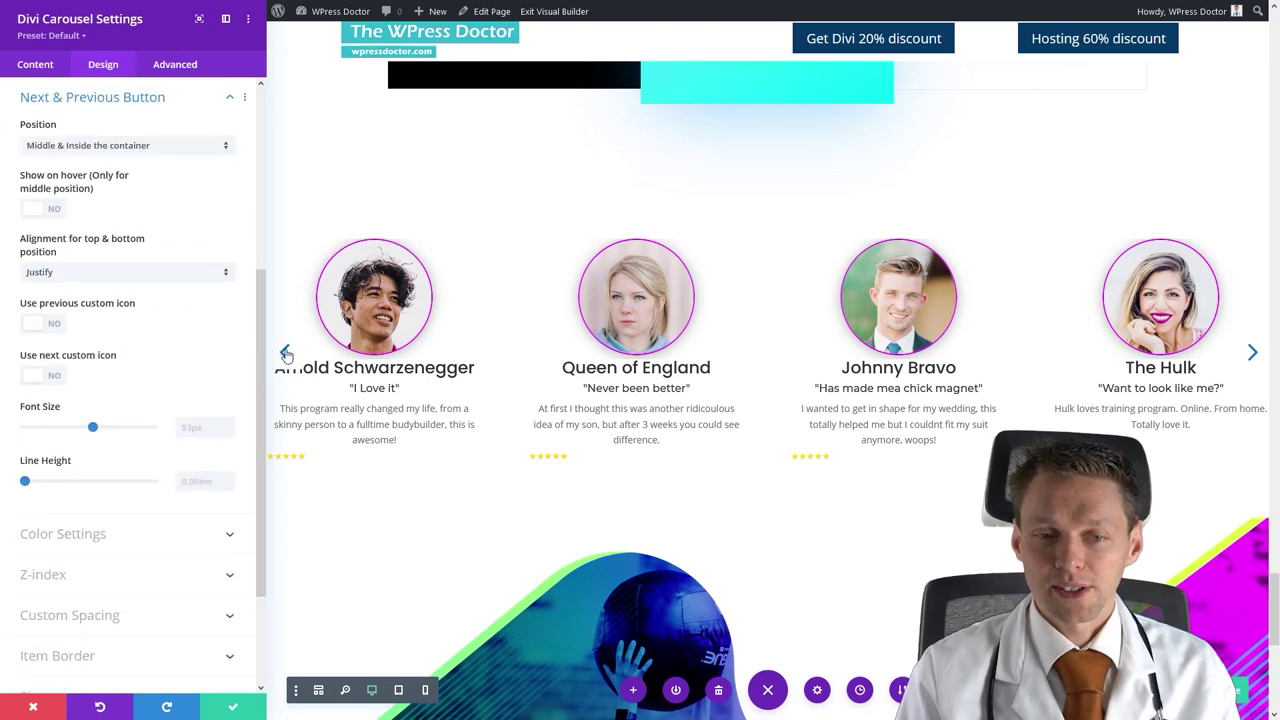
pyautogui.click(112, 150)
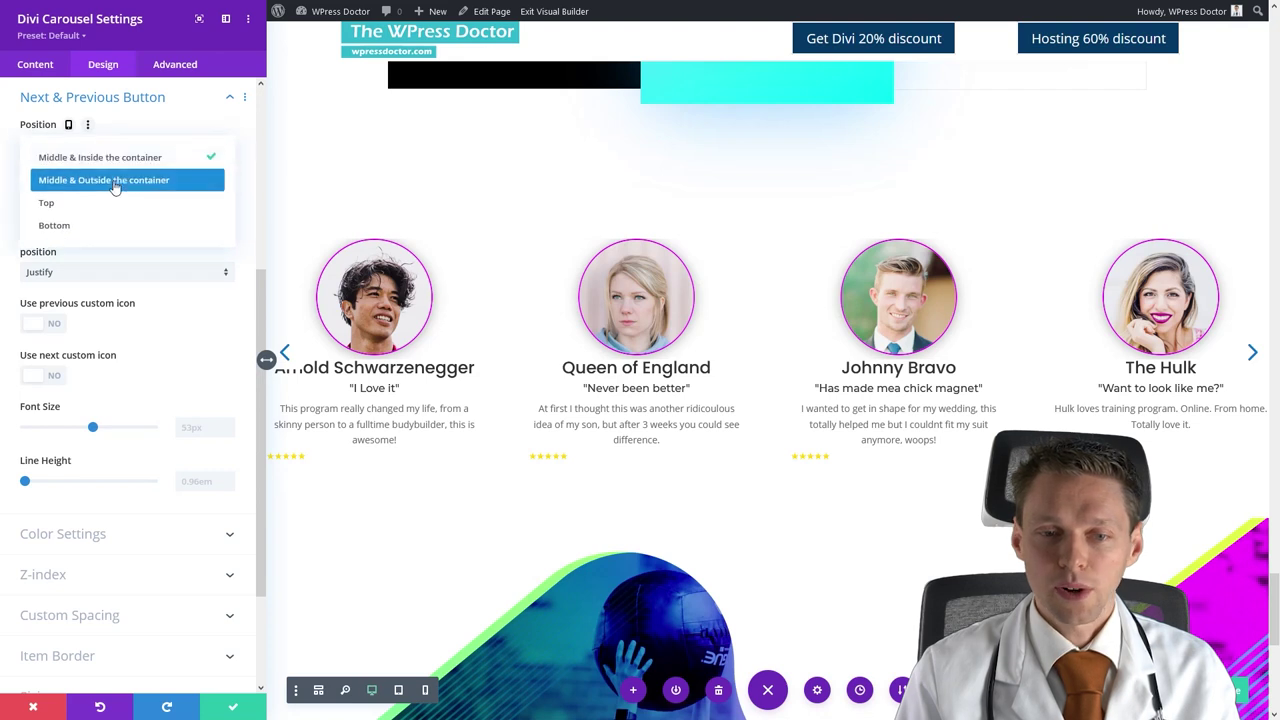
pyautogui.click(114, 181)
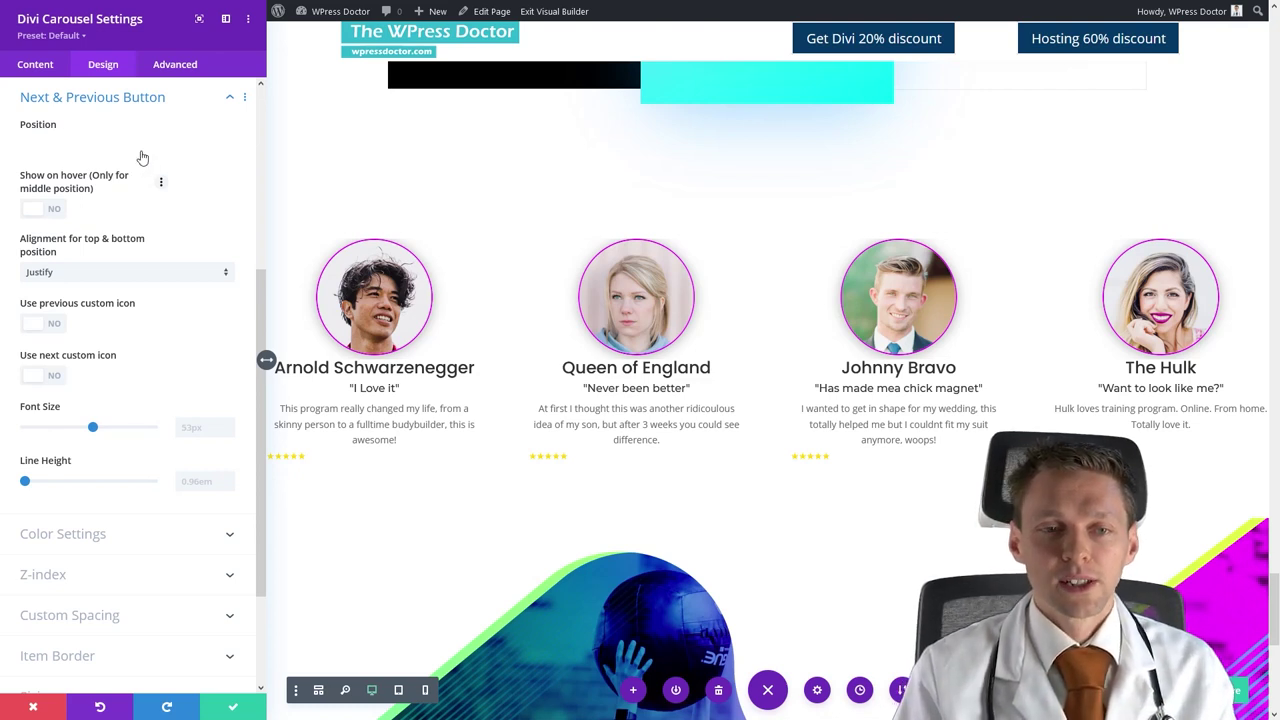
pyautogui.click(120, 146)
pyautogui.click(92, 203)
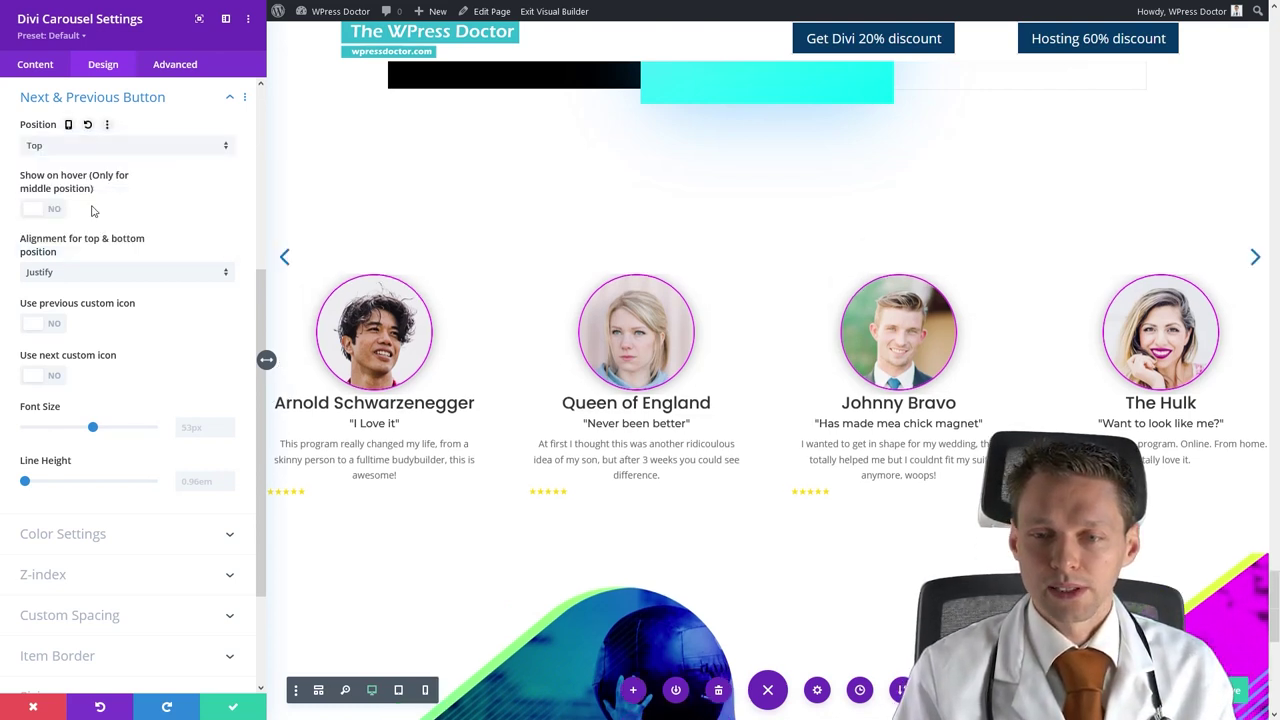
pyautogui.click(62, 148)
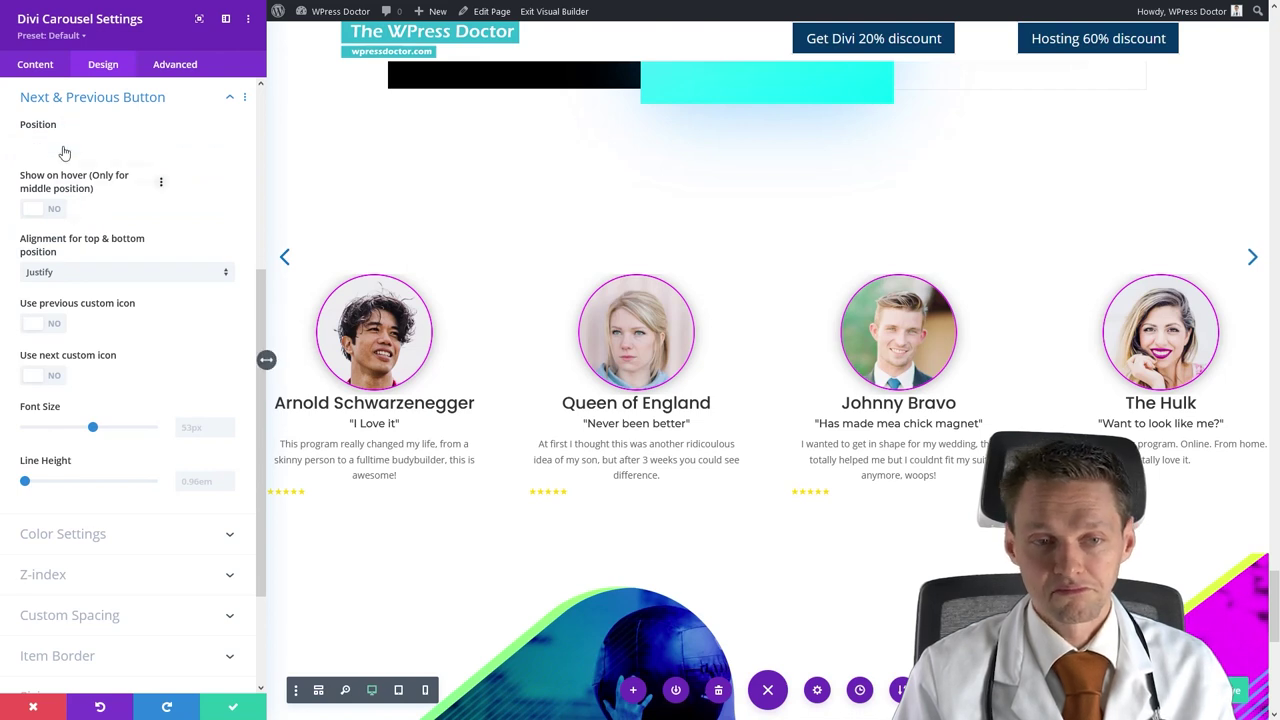
pyautogui.click(58, 226)
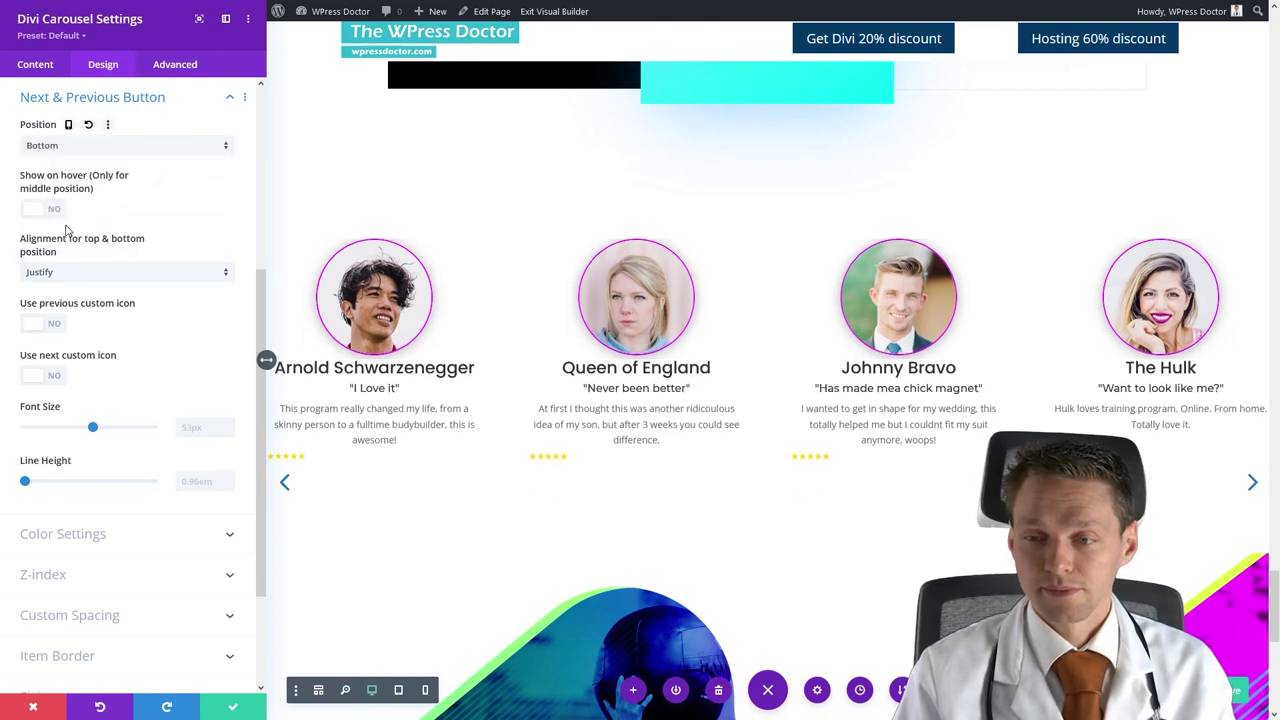
pyautogui.click(67, 150)
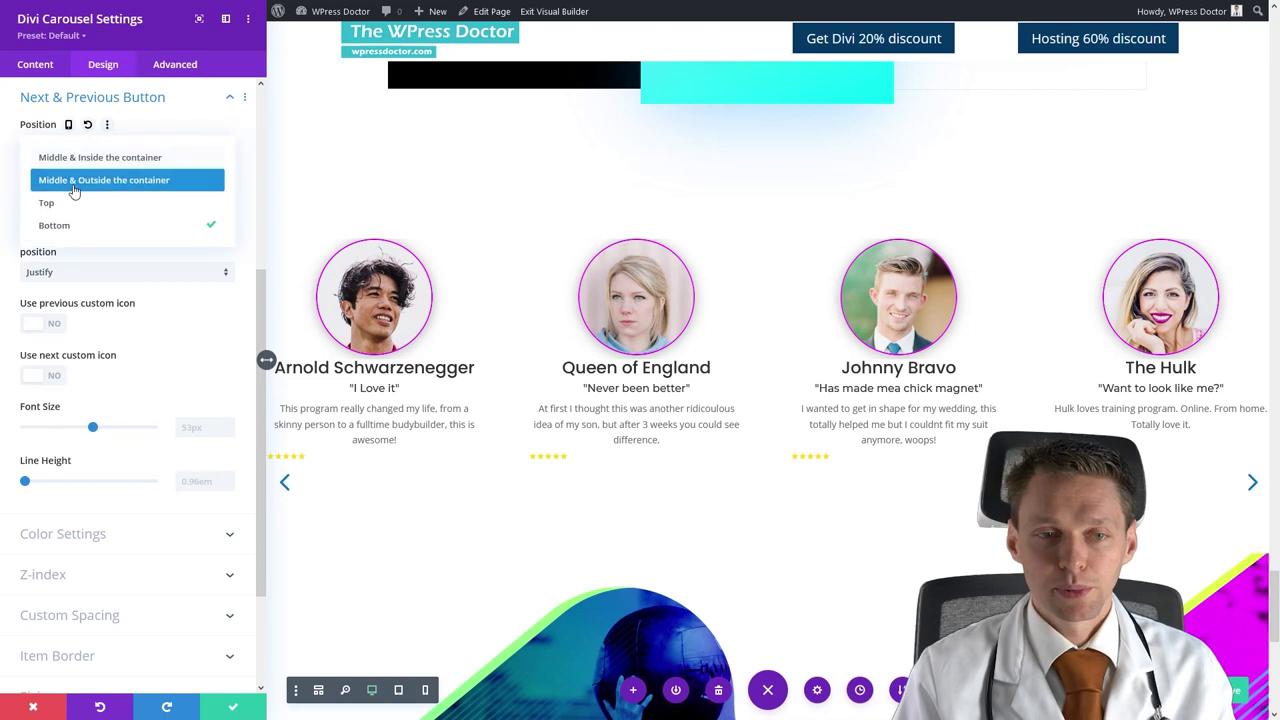
pyautogui.click(73, 182)
pyautogui.click(86, 146)
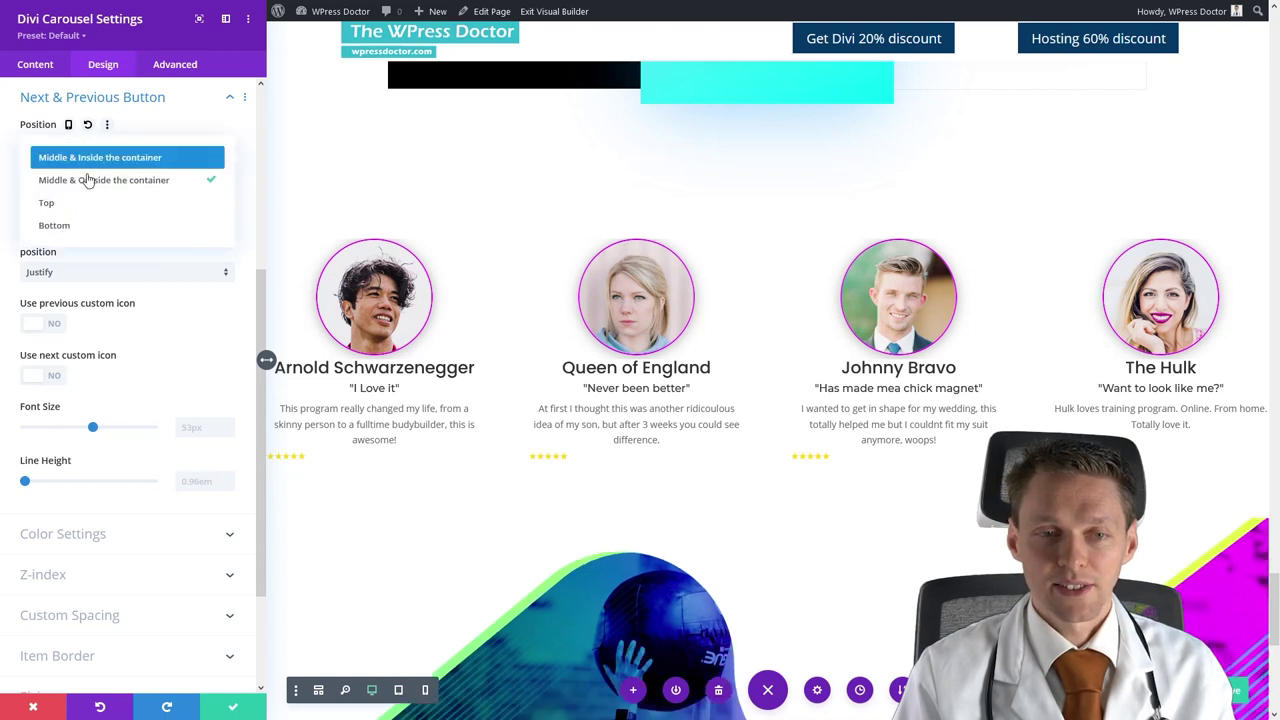
pyautogui.click(86, 158)
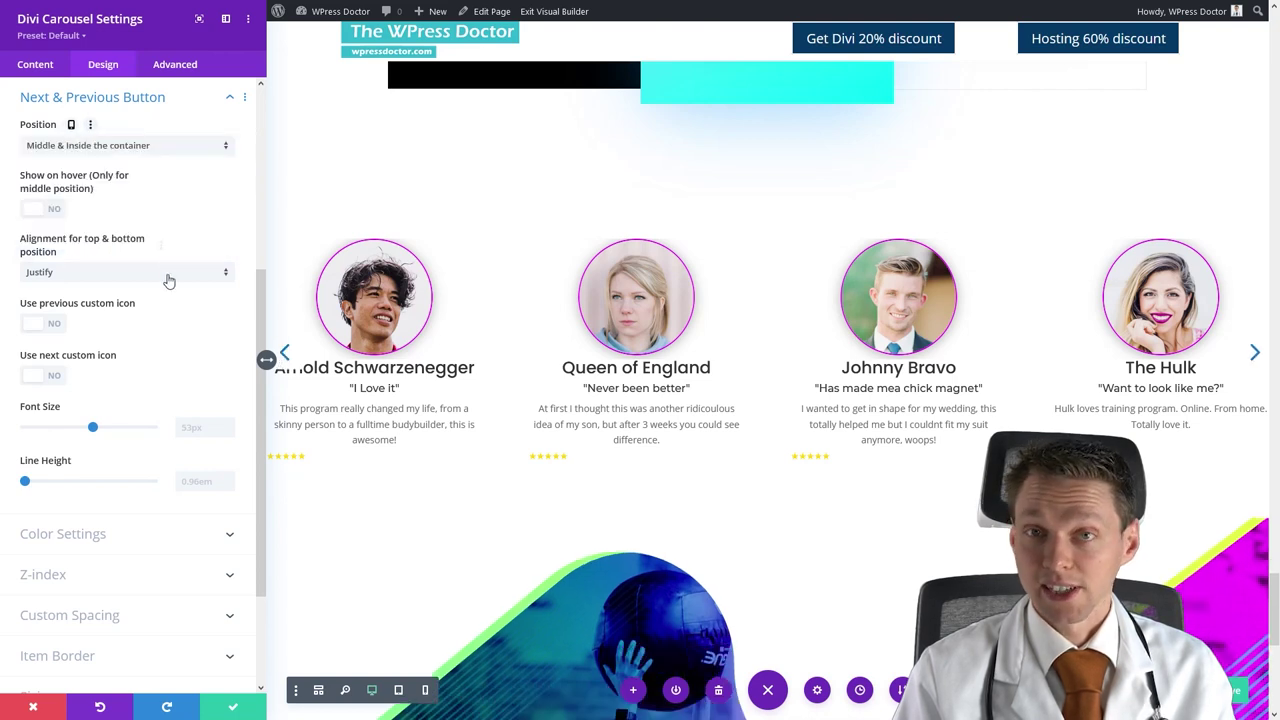
# Make the testimonial carousel's navigation arrows show only on hover, keeping the alignment at Justify.
pyautogui.click(55, 209)
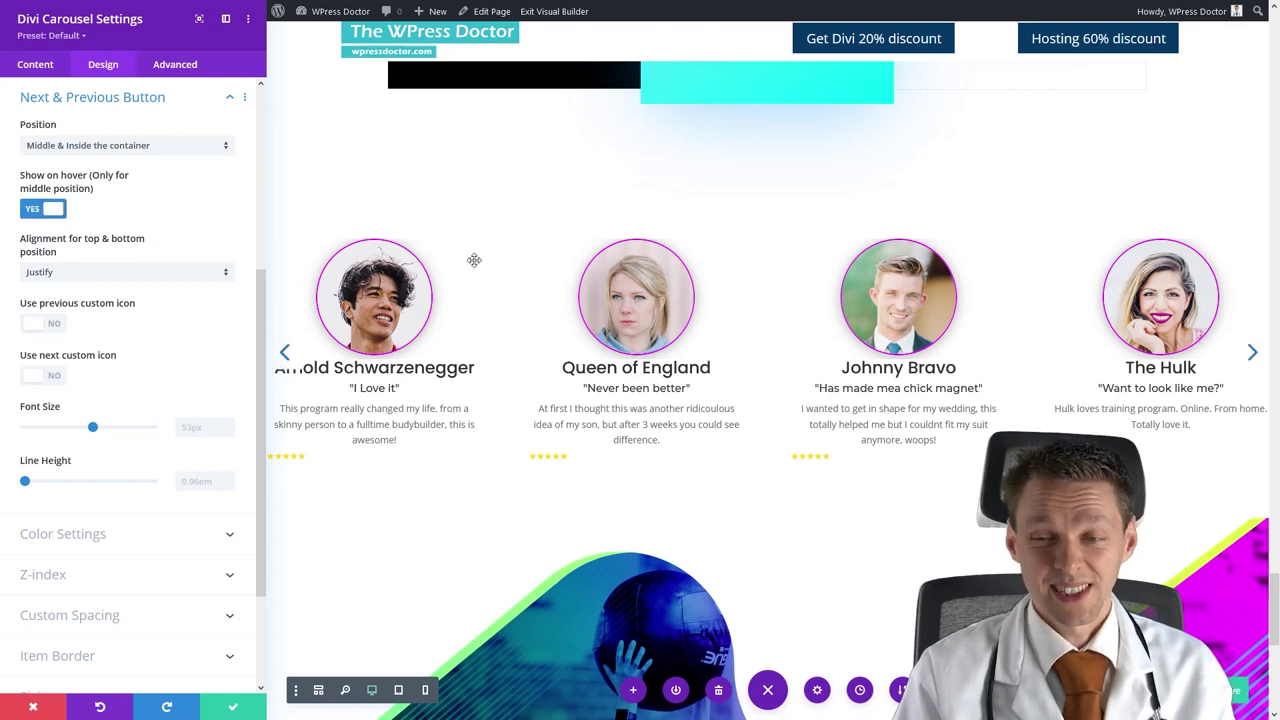
pyautogui.click(63, 273)
pyautogui.click(63, 284)
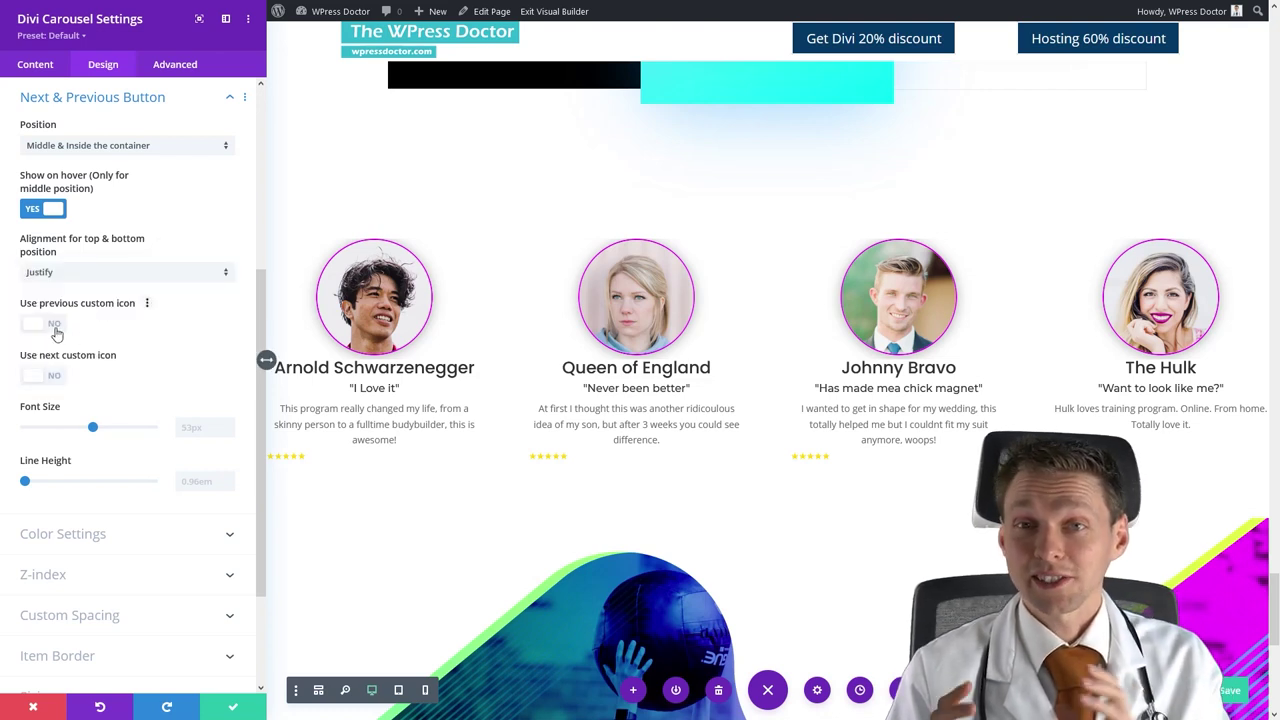
# Enable custom icons for the previous and next buttons, choosing the circled left chevron and the circled right chevron.
pyautogui.click(55, 328)
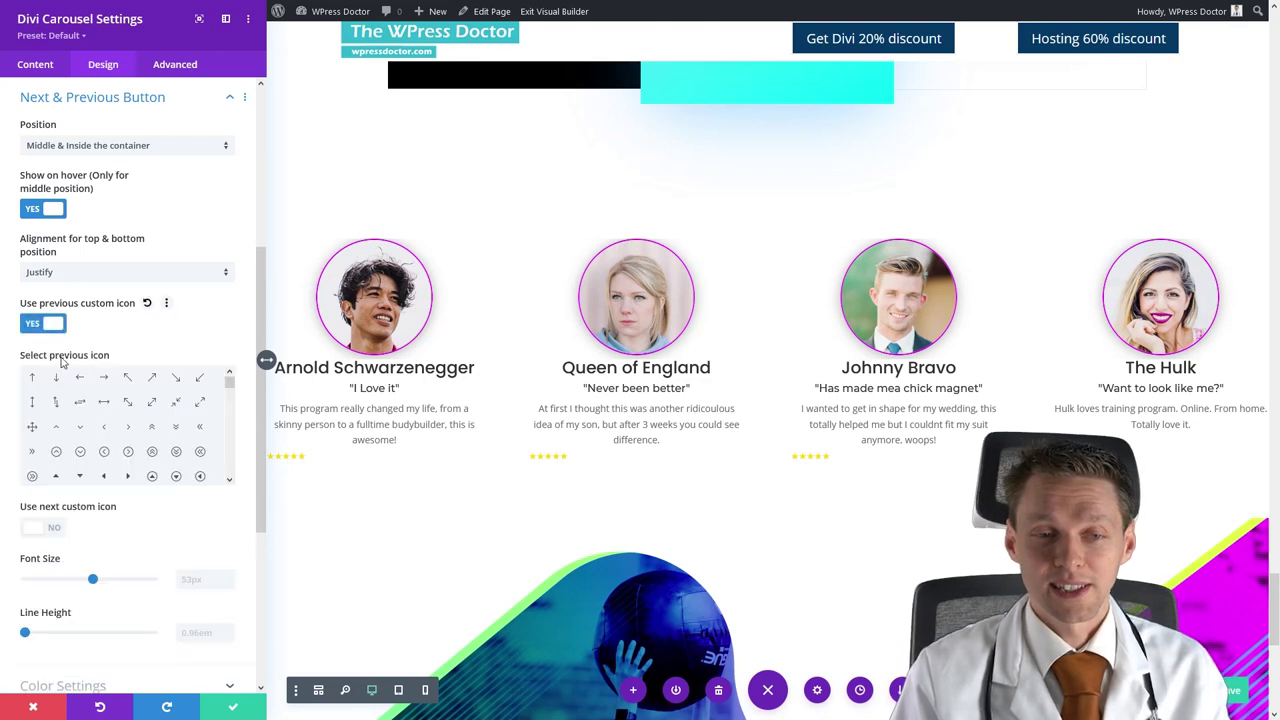
pyautogui.click(104, 451)
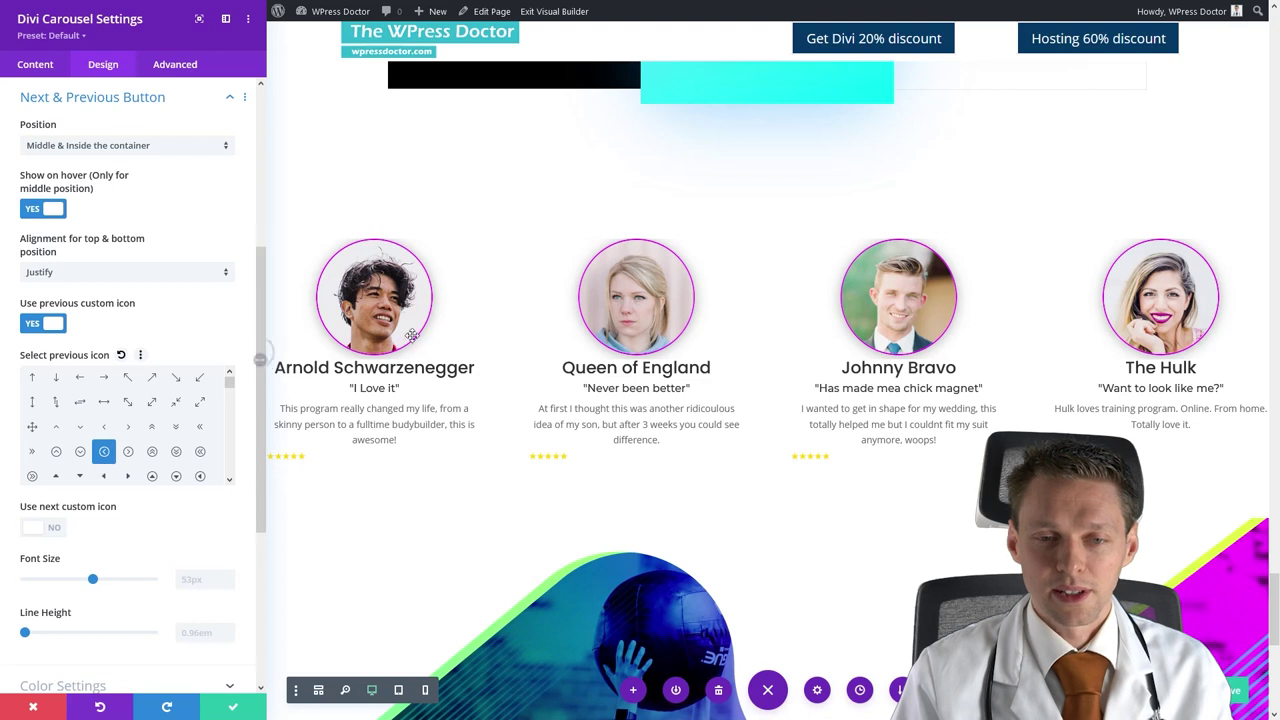
pyautogui.click(42, 527)
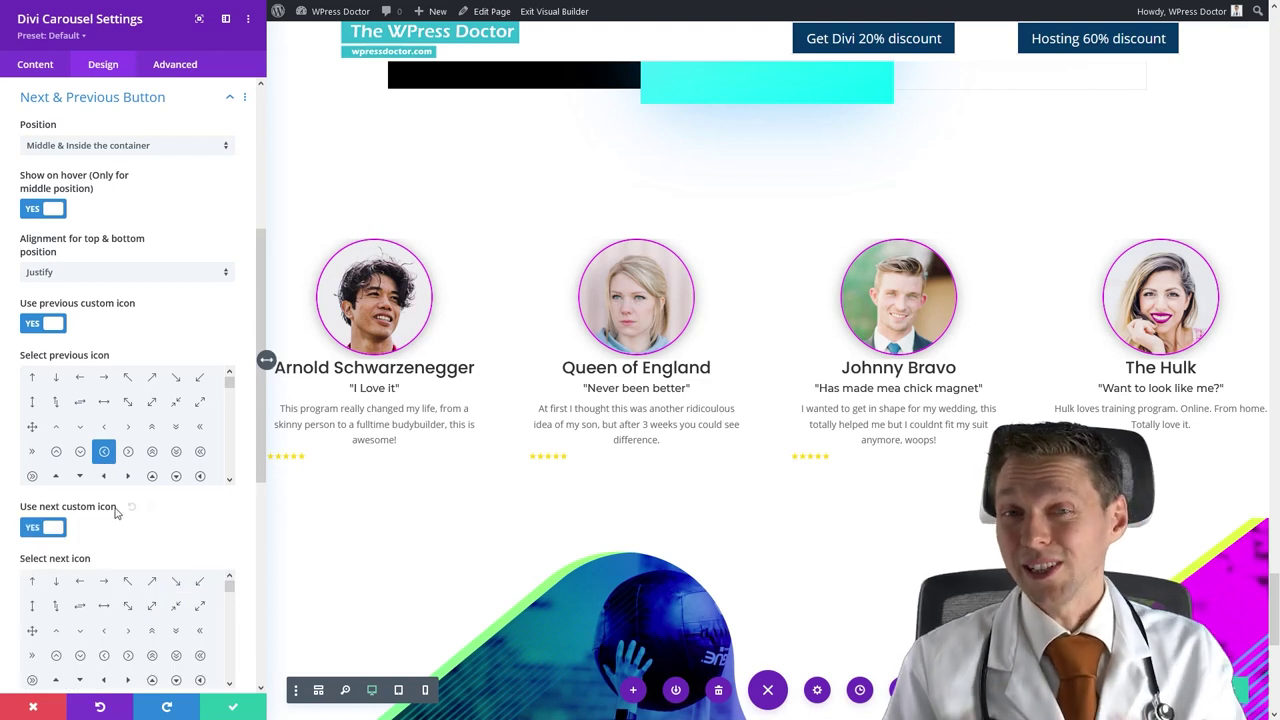
pyautogui.scroll(-1, 118, 520)
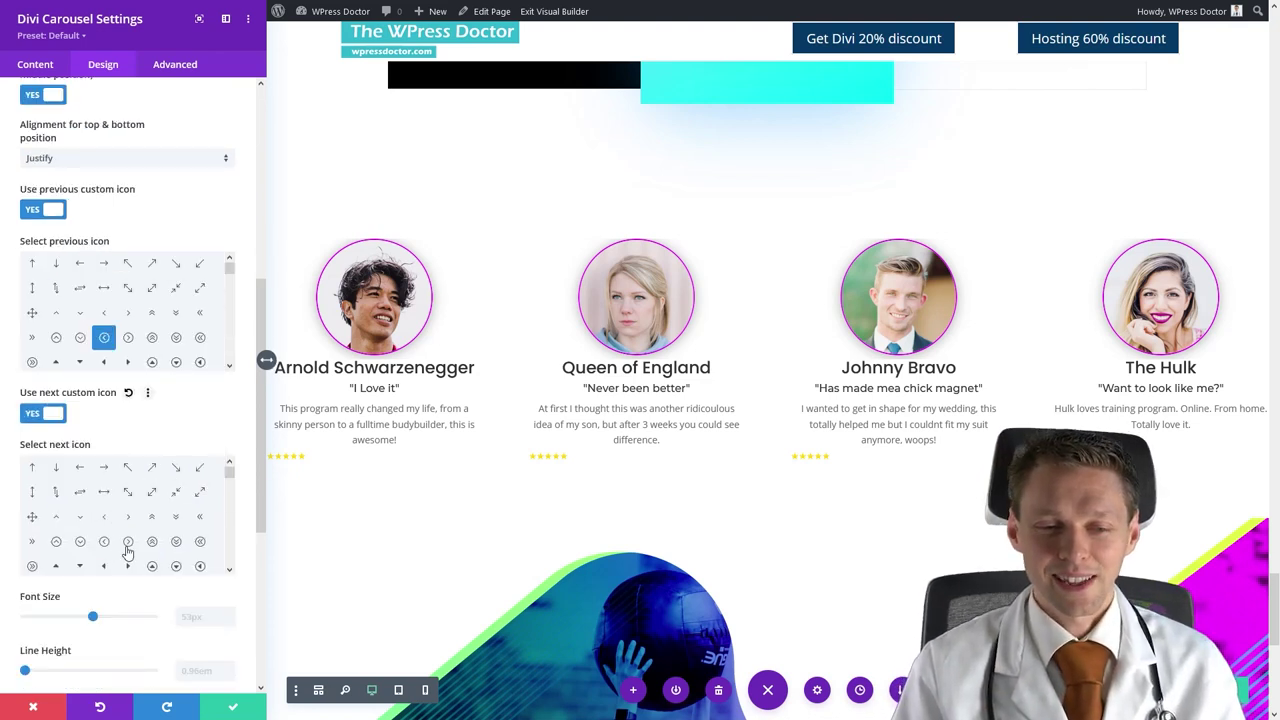
pyautogui.click(128, 541)
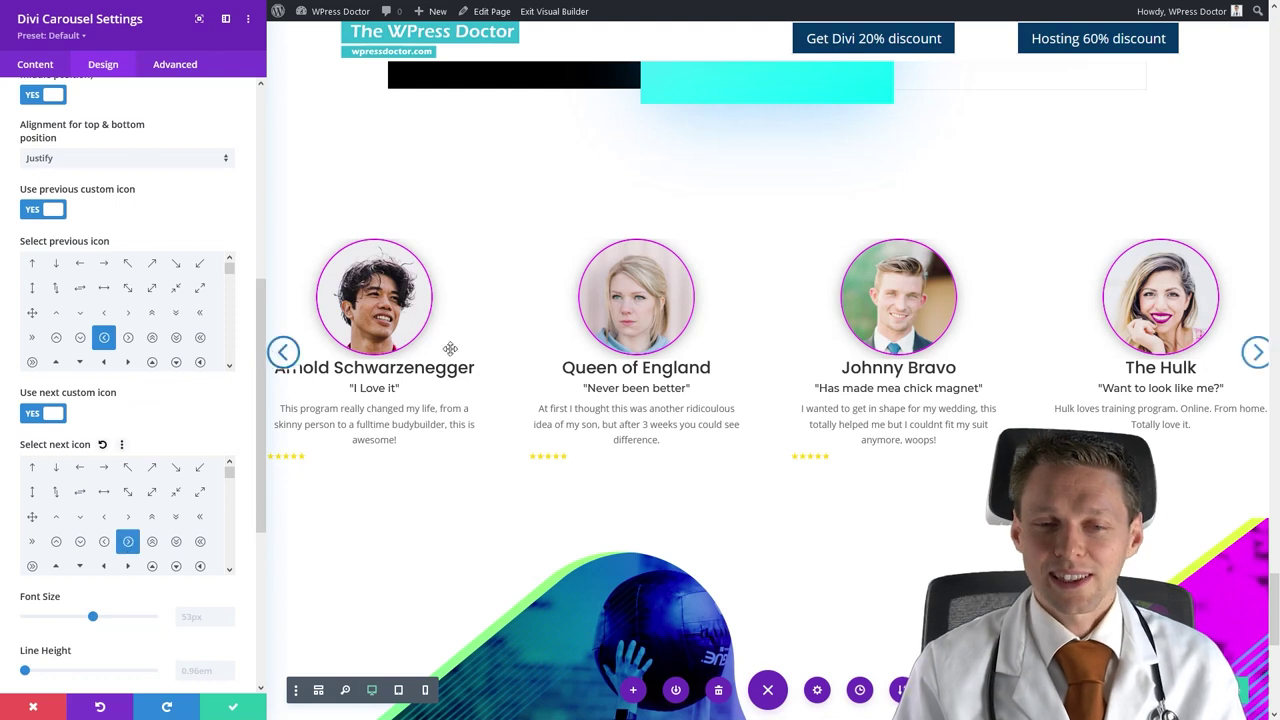
# Reduce the font size of the previous and next arrows to 38px.
pyautogui.scroll(-1, 220, 460)
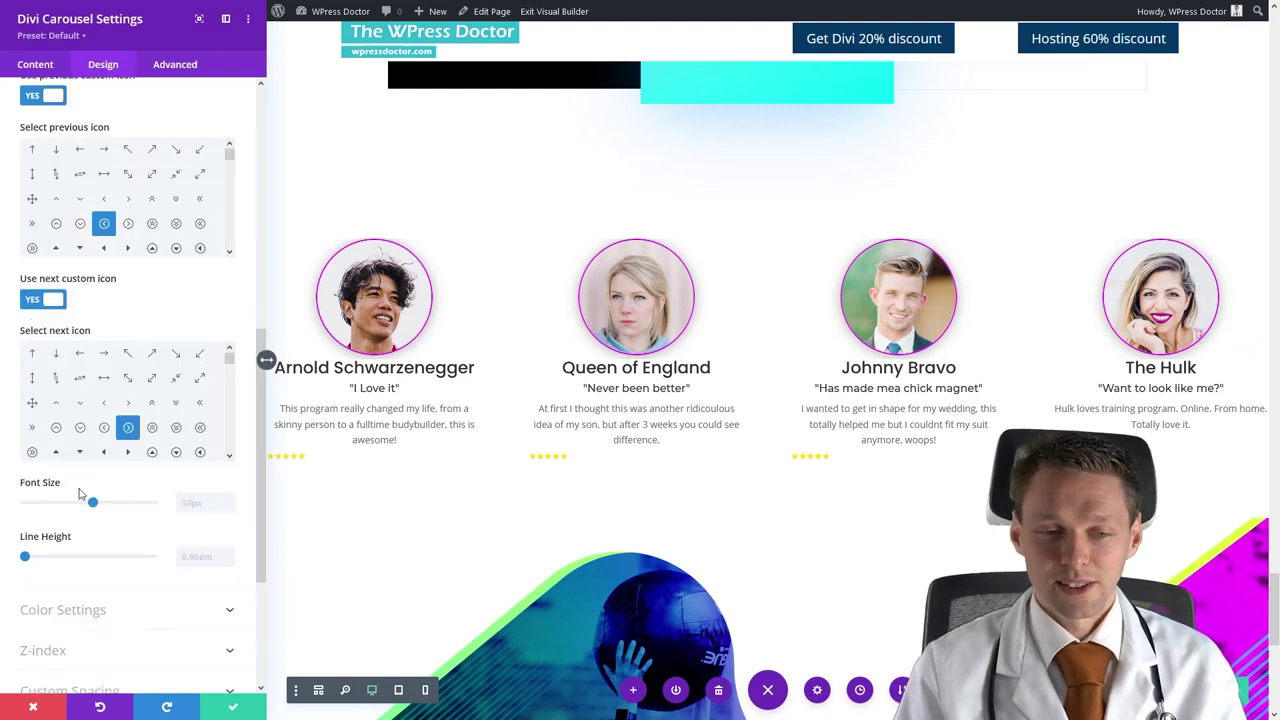
pyautogui.click(77, 506)
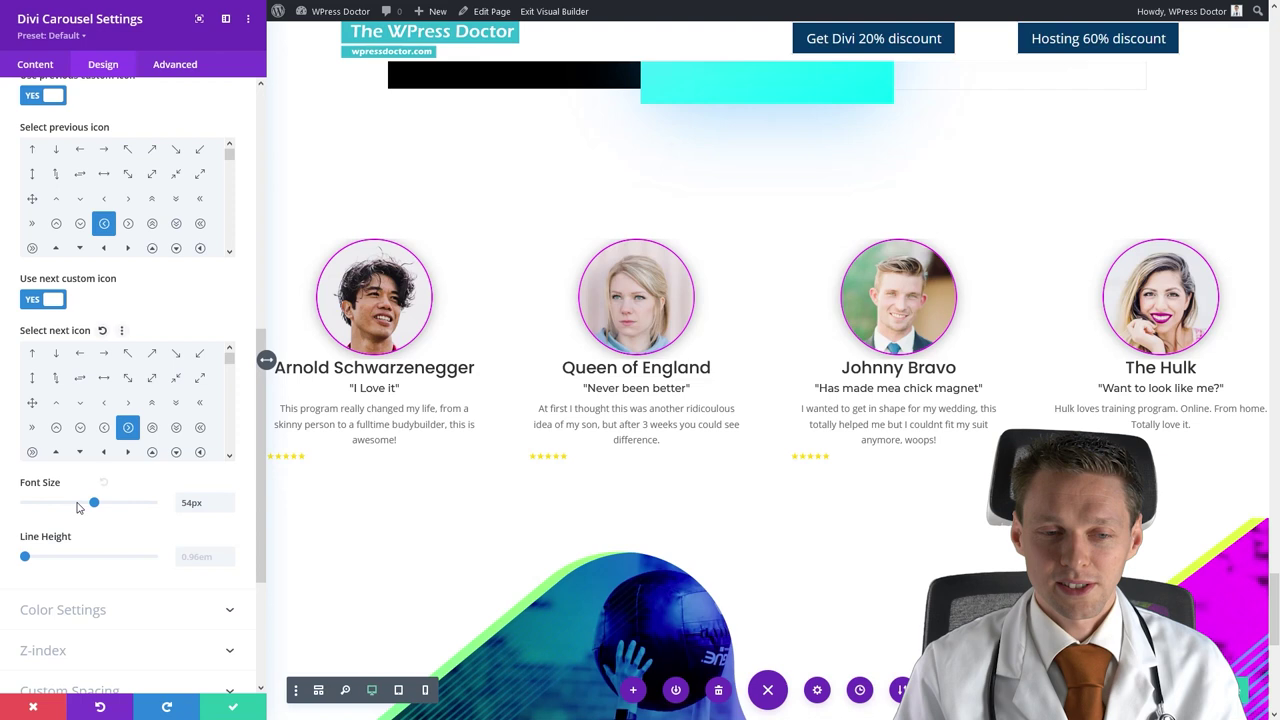
pyautogui.click(77, 504)
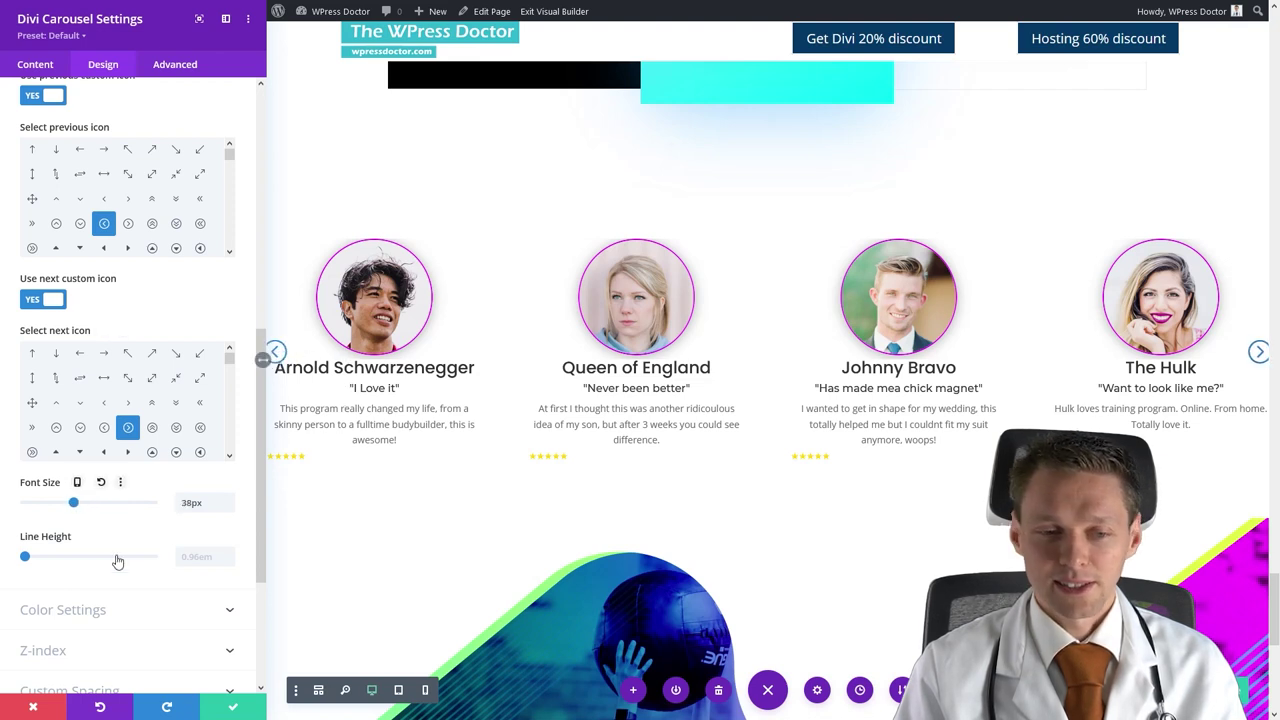
# Set the carousel's arrow color to the saved magenta and make the arrow background transparent.
pyautogui.click(61, 612)
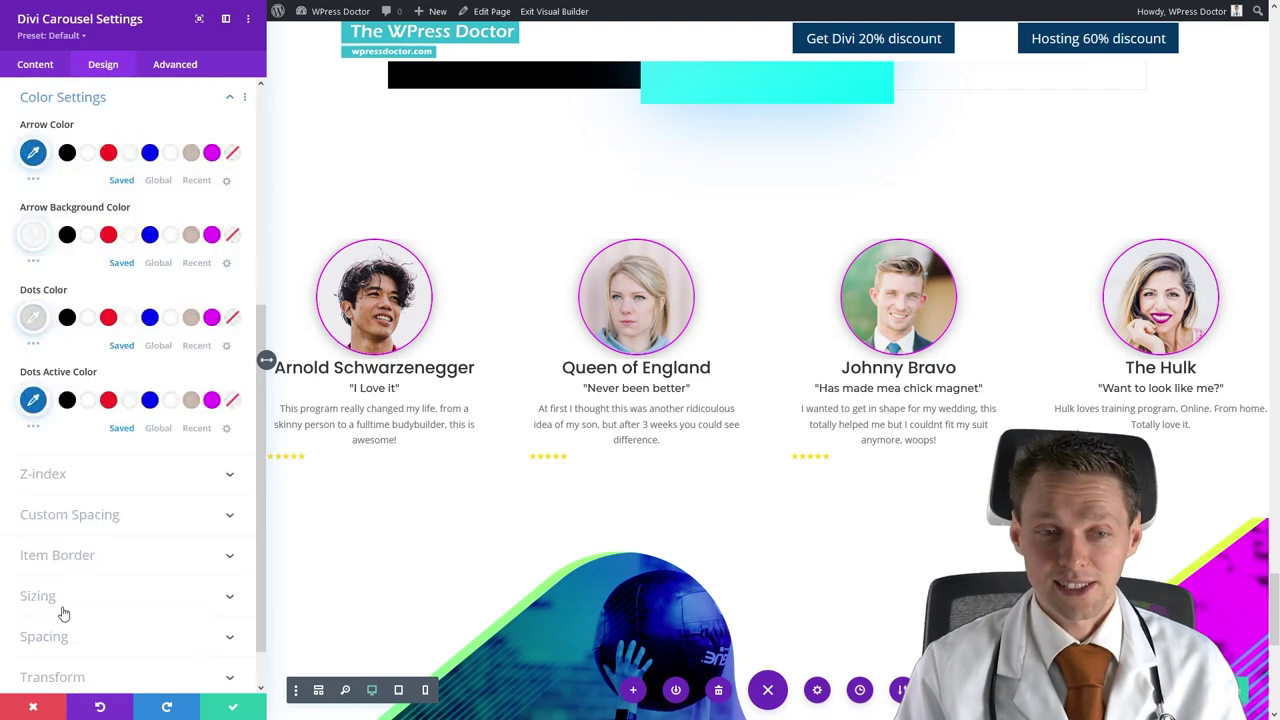
pyautogui.click(212, 155)
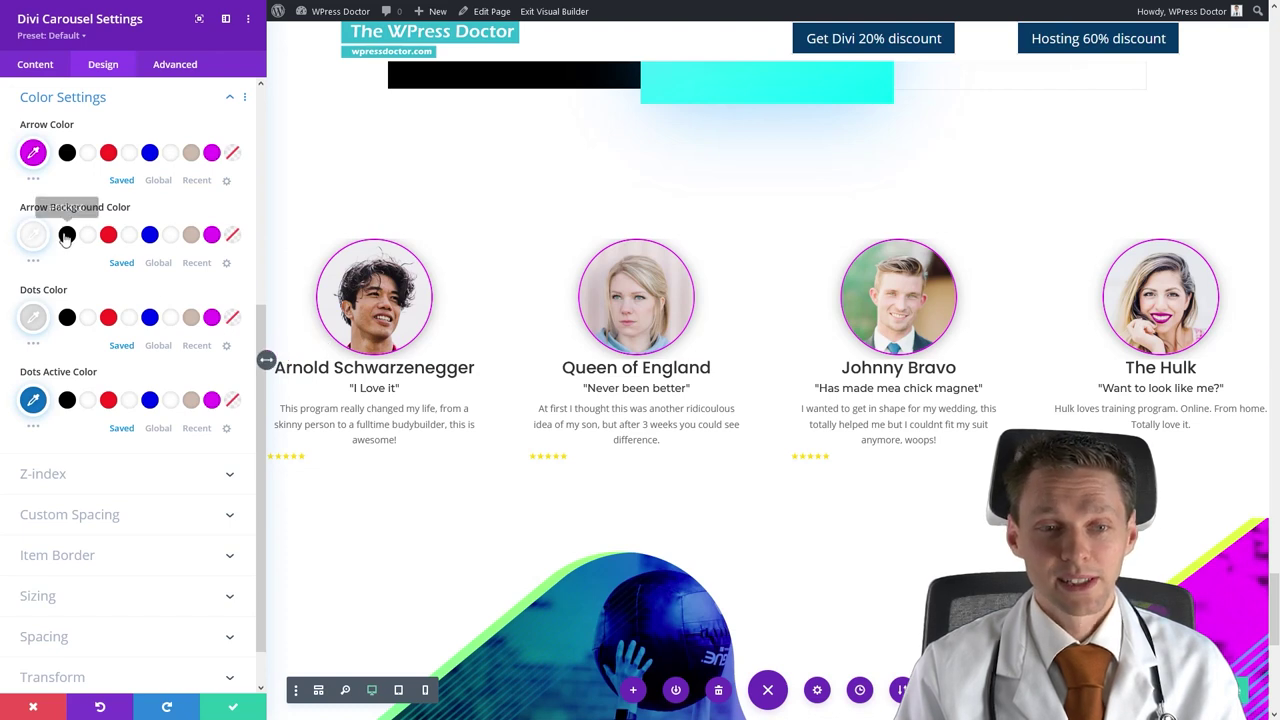
pyautogui.click(231, 236)
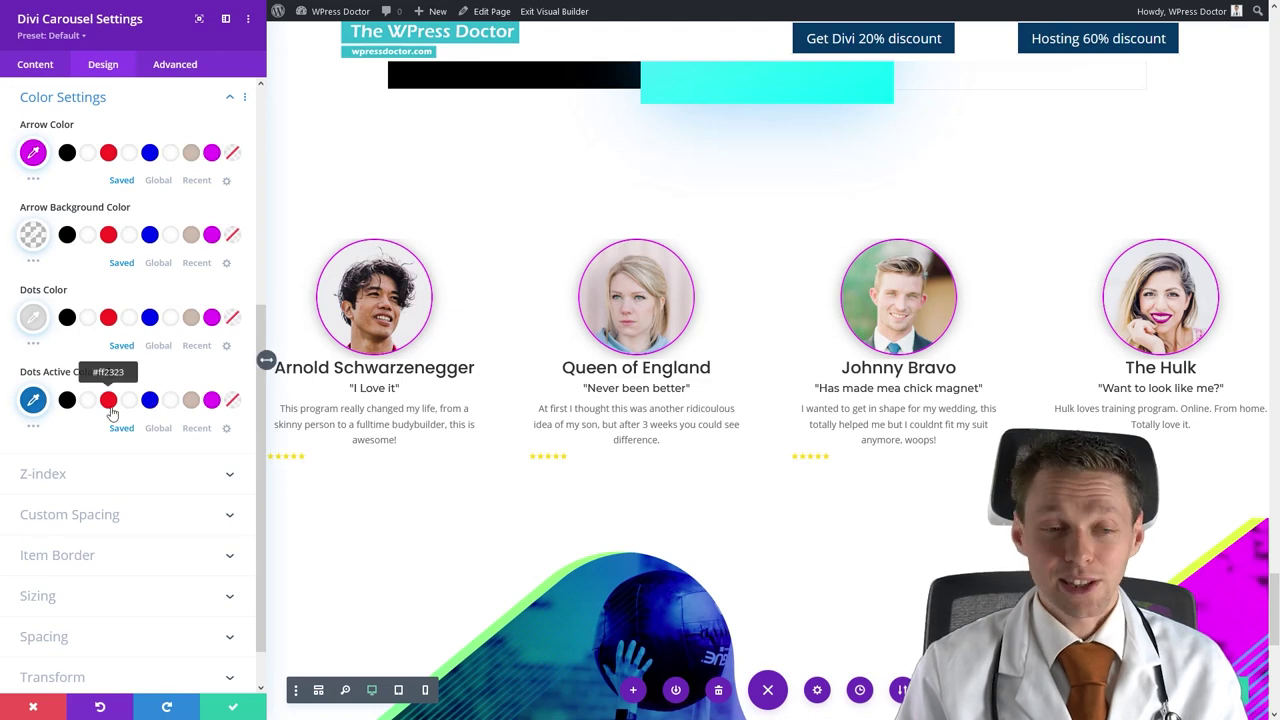
pyautogui.click(44, 476)
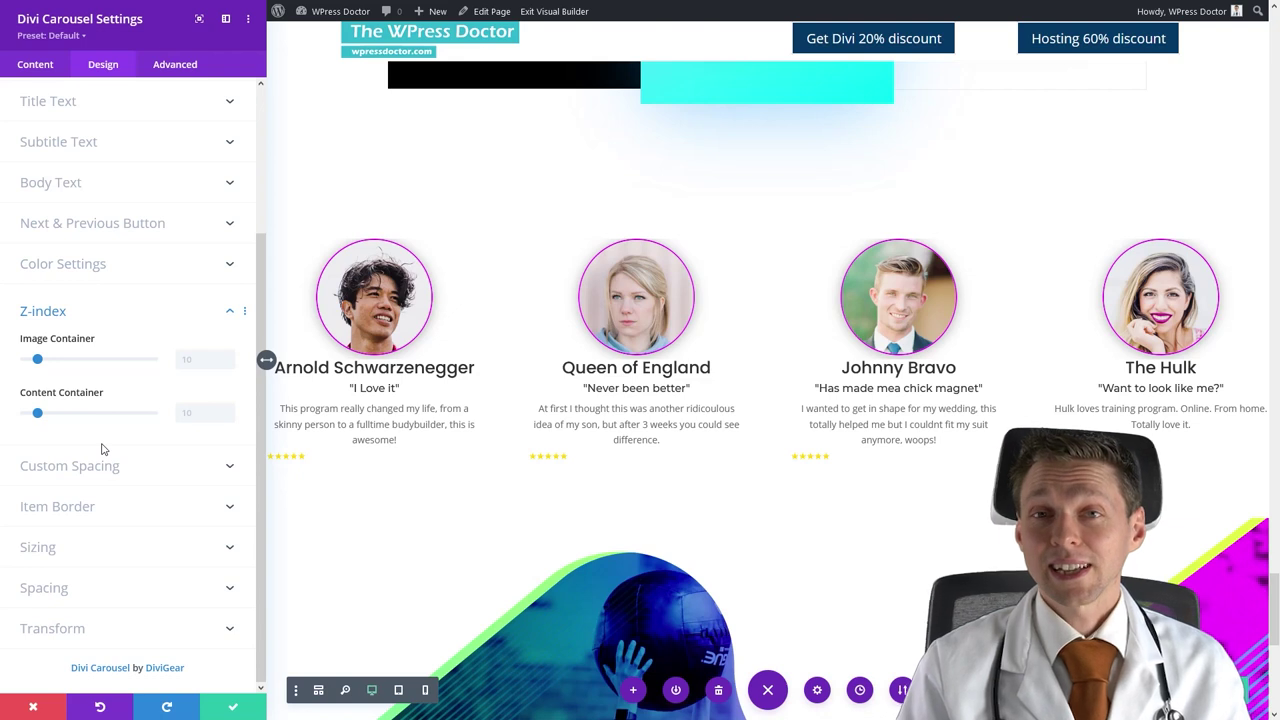
pyautogui.click(46, 318)
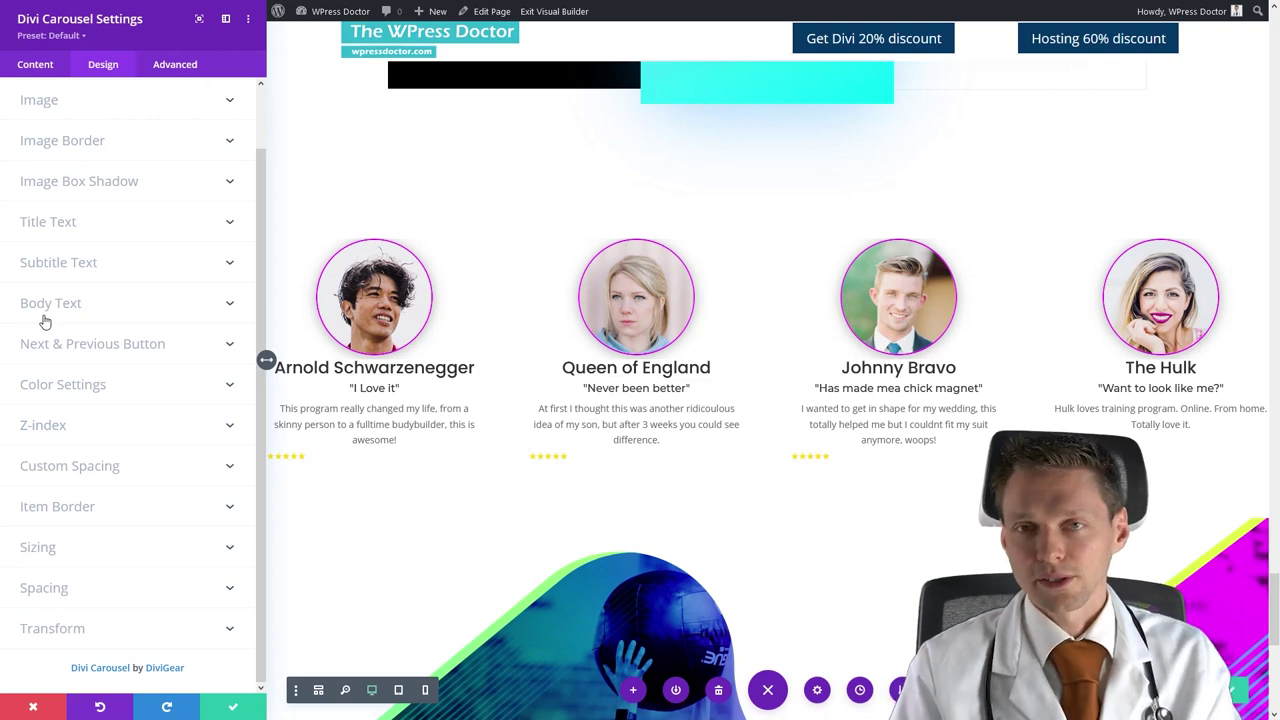
pyautogui.click(60, 468)
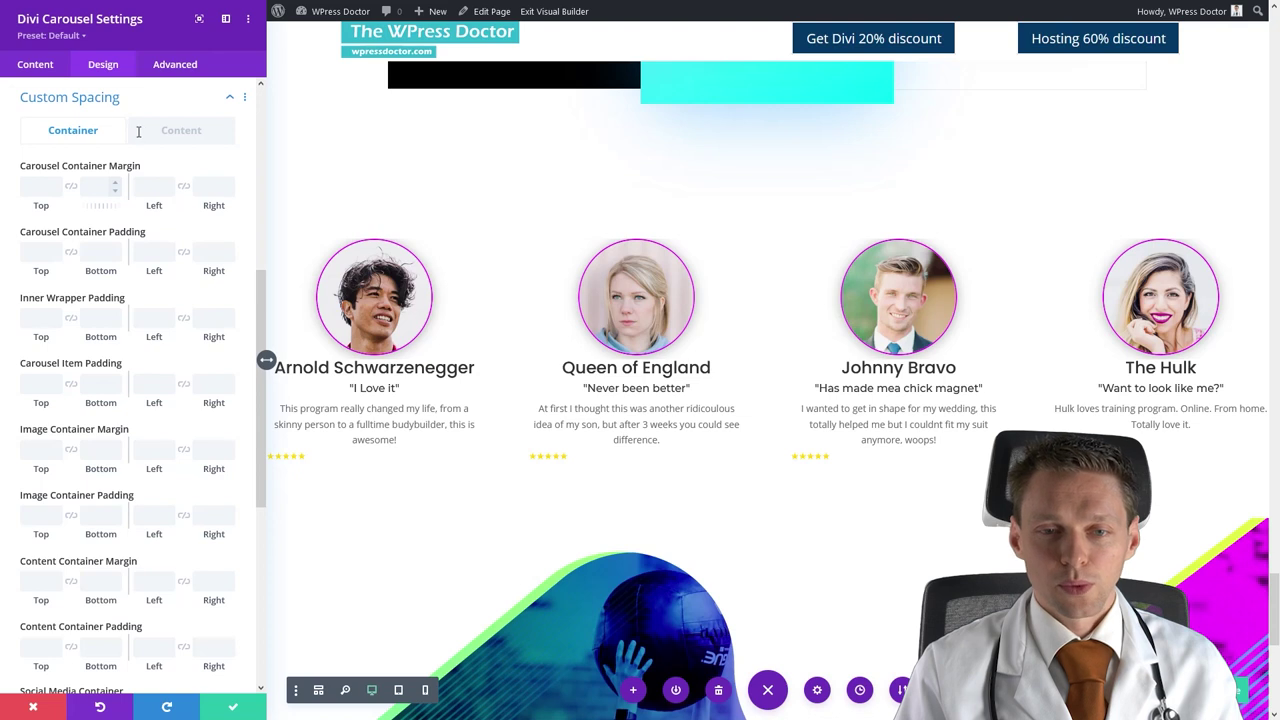
pyautogui.click(100, 100)
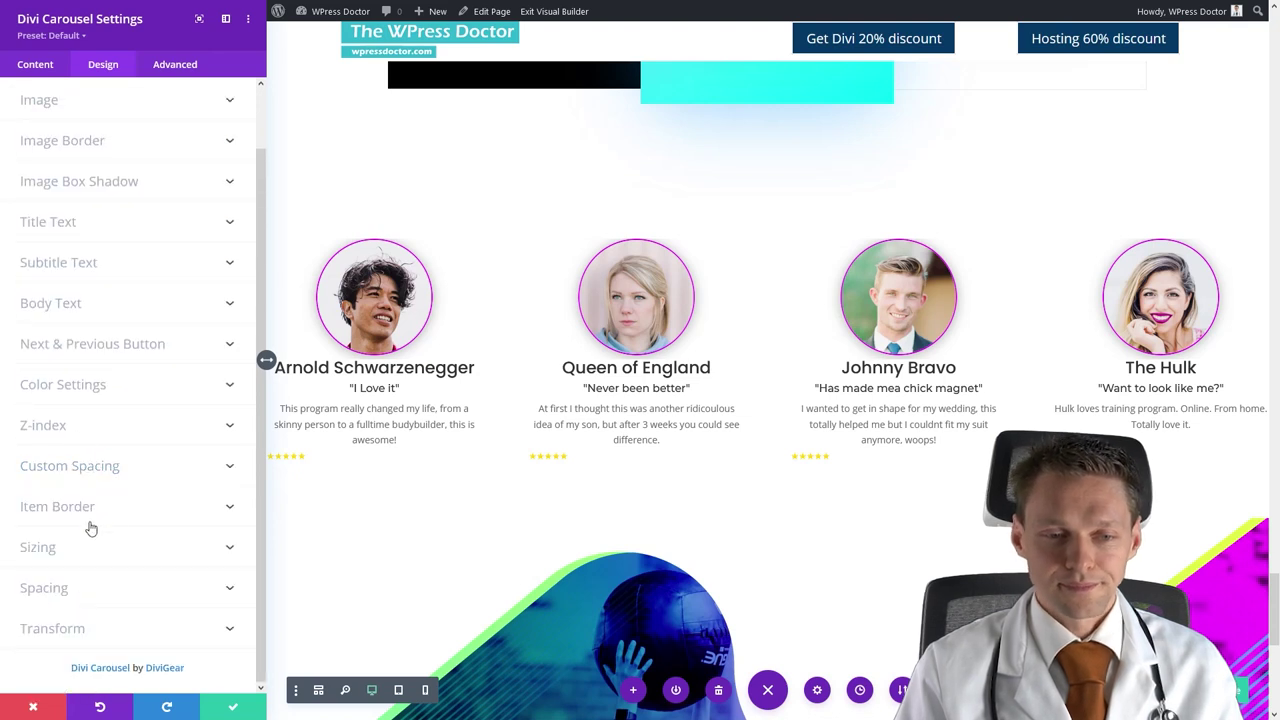
# Try a 12px border around the carousel items, and reset the border width to 0px.
pyautogui.click(52, 506)
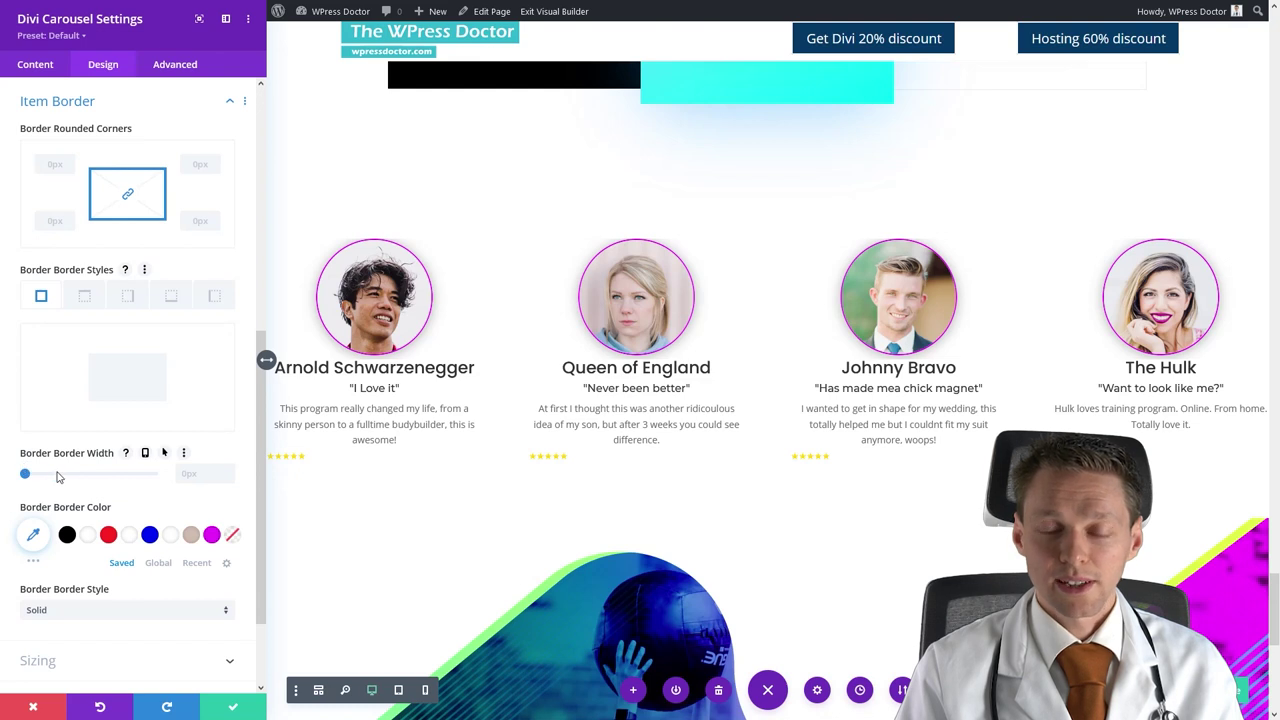
pyautogui.click(56, 474)
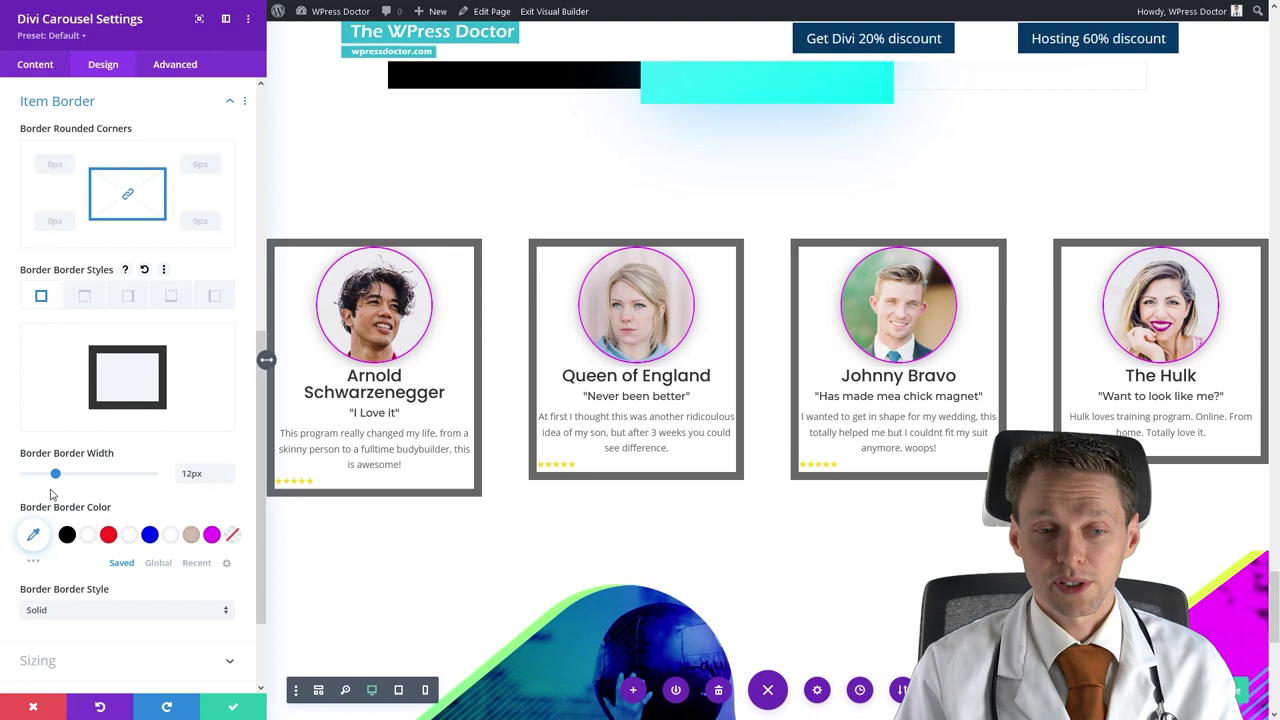
pyautogui.click(53, 475)
pyautogui.moveTo(35, 483); pyautogui.dragTo(27, 484)
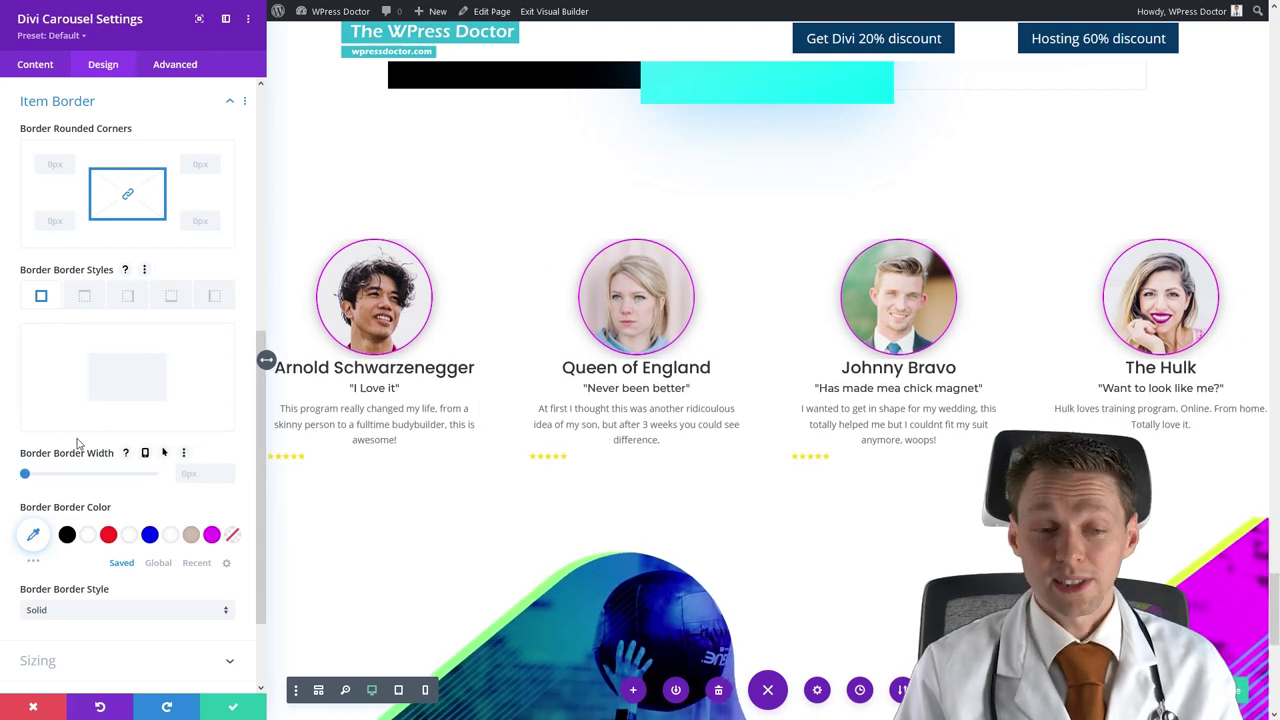
pyautogui.scroll(-2, 80, 445)
pyautogui.click(39, 541)
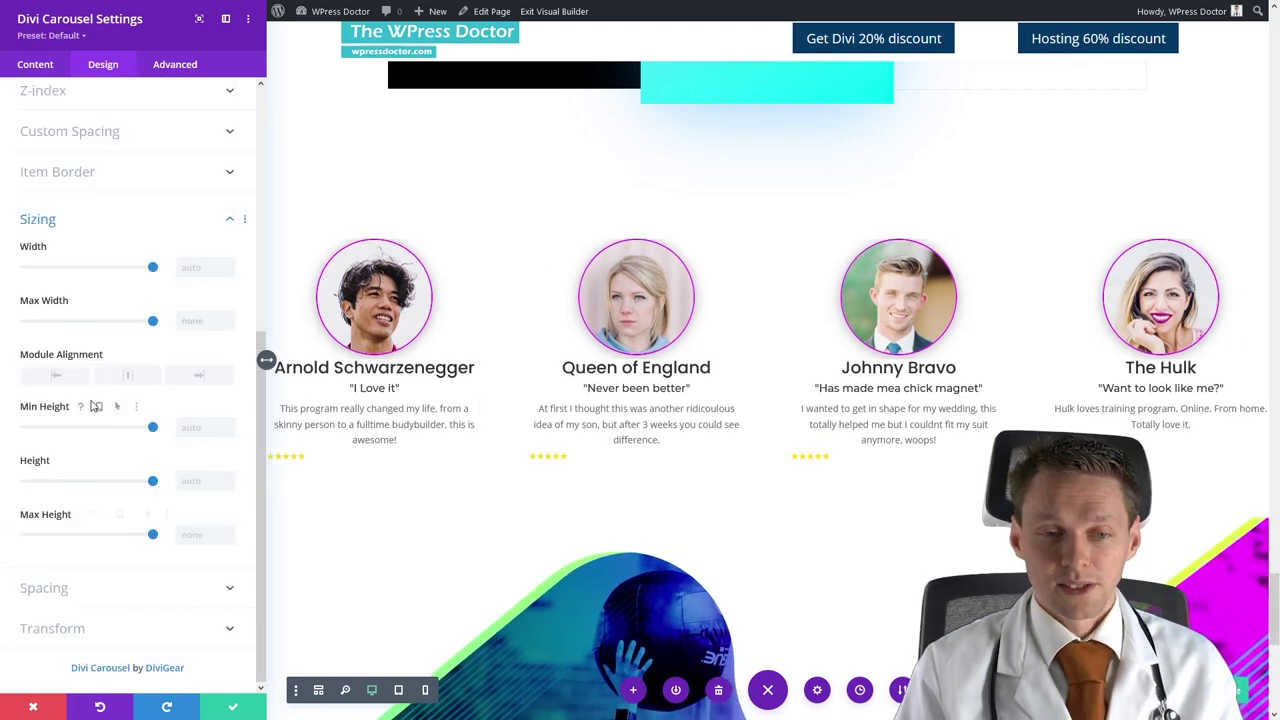
pyautogui.click(33, 589)
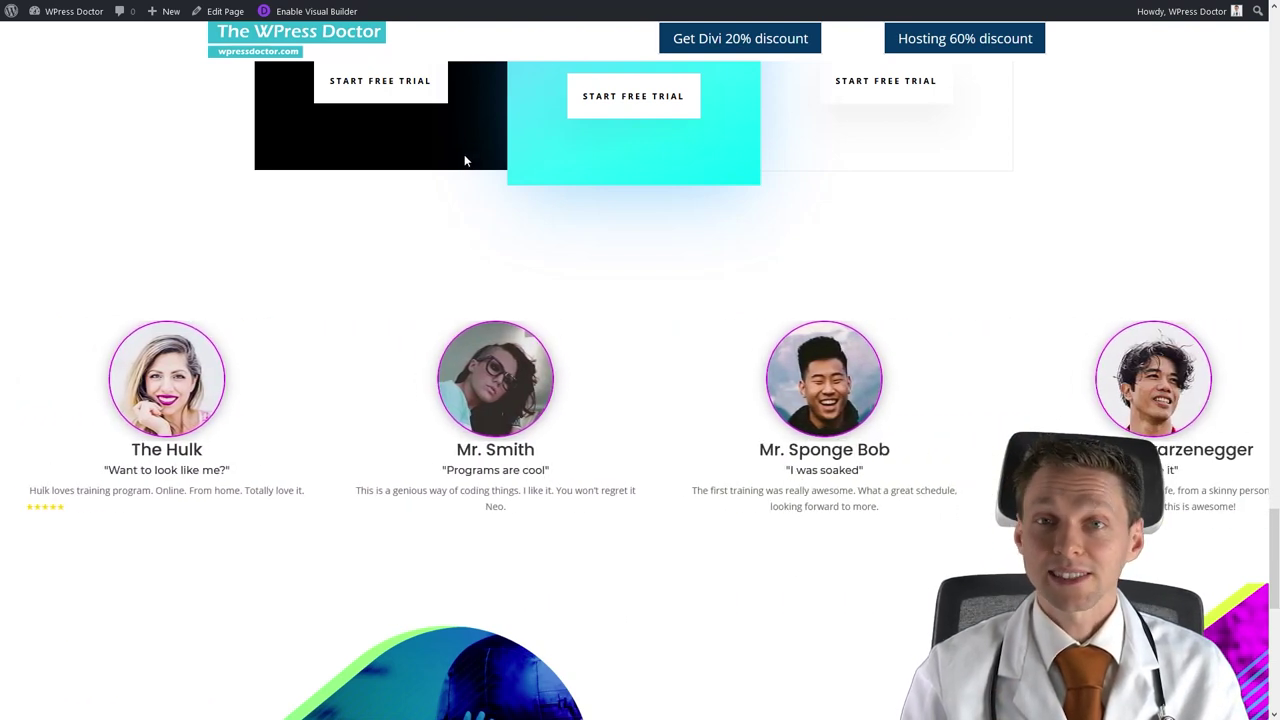
pyautogui.press('F11')
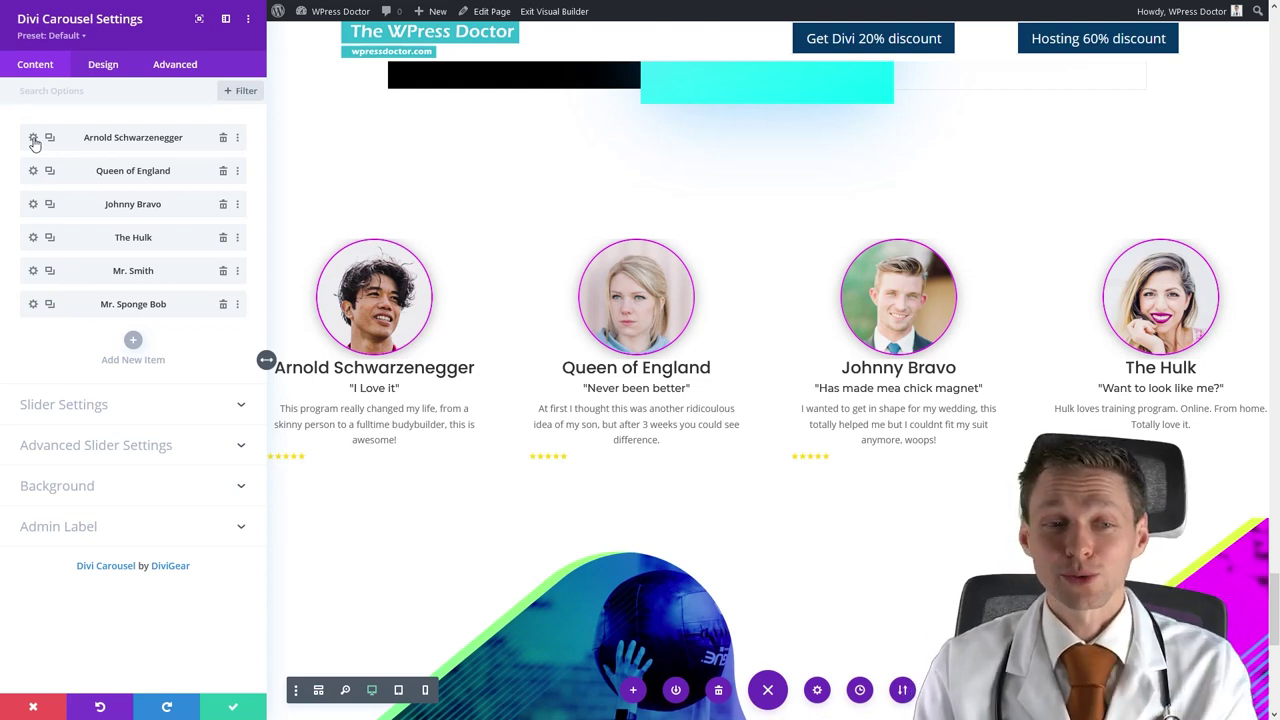
# Try the Bottom, Right and Inside Content image positions on the first testimonial item, and return its image position to Top.
pyautogui.click(33, 138)
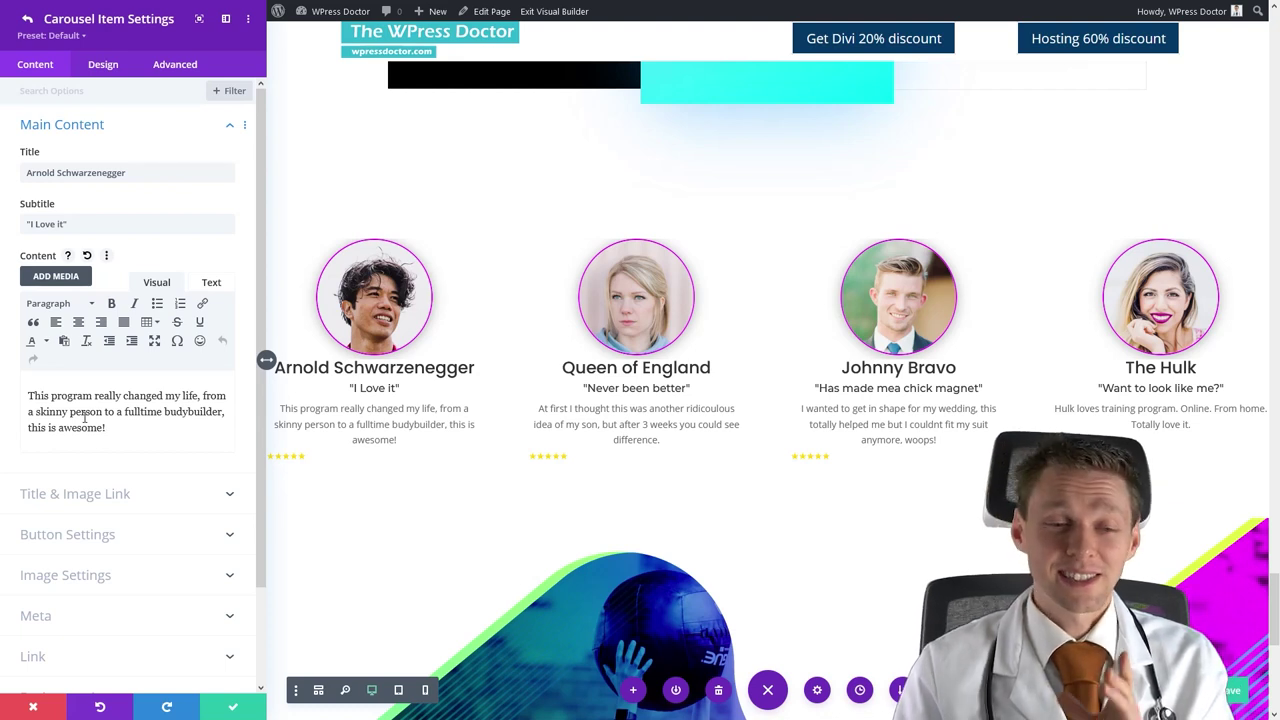
pyautogui.click(103, 66)
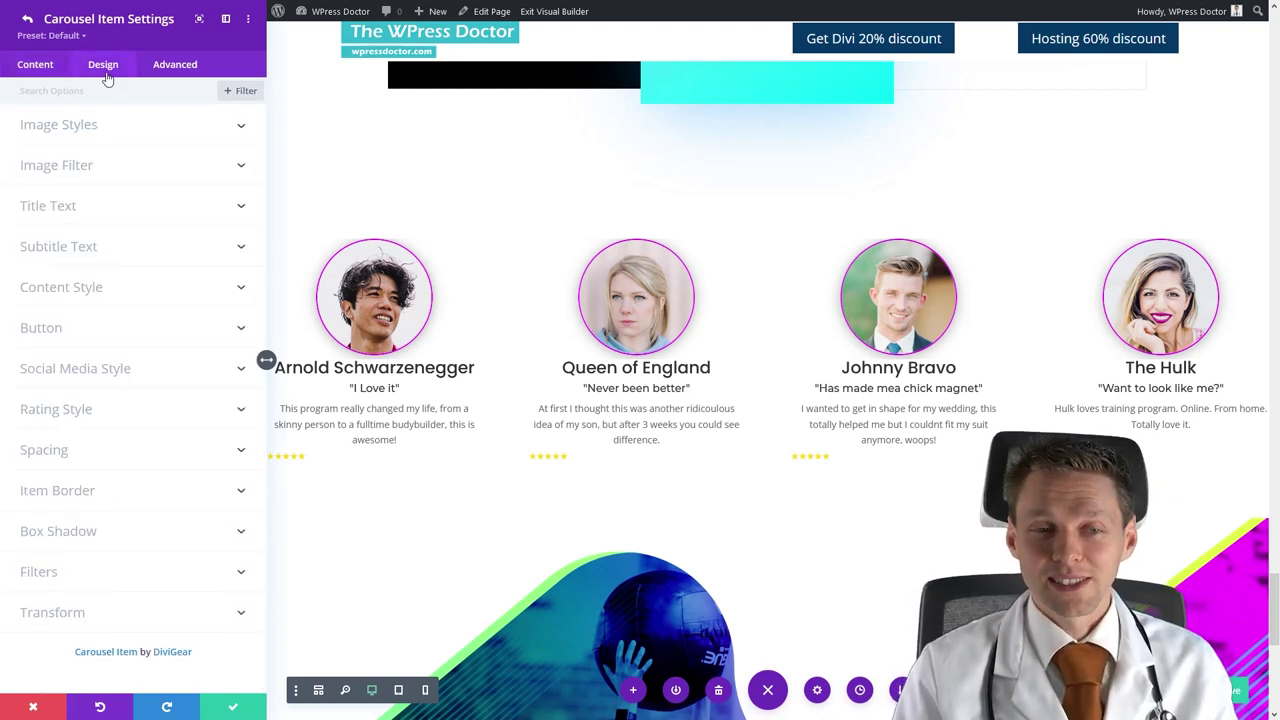
pyautogui.click(72, 134)
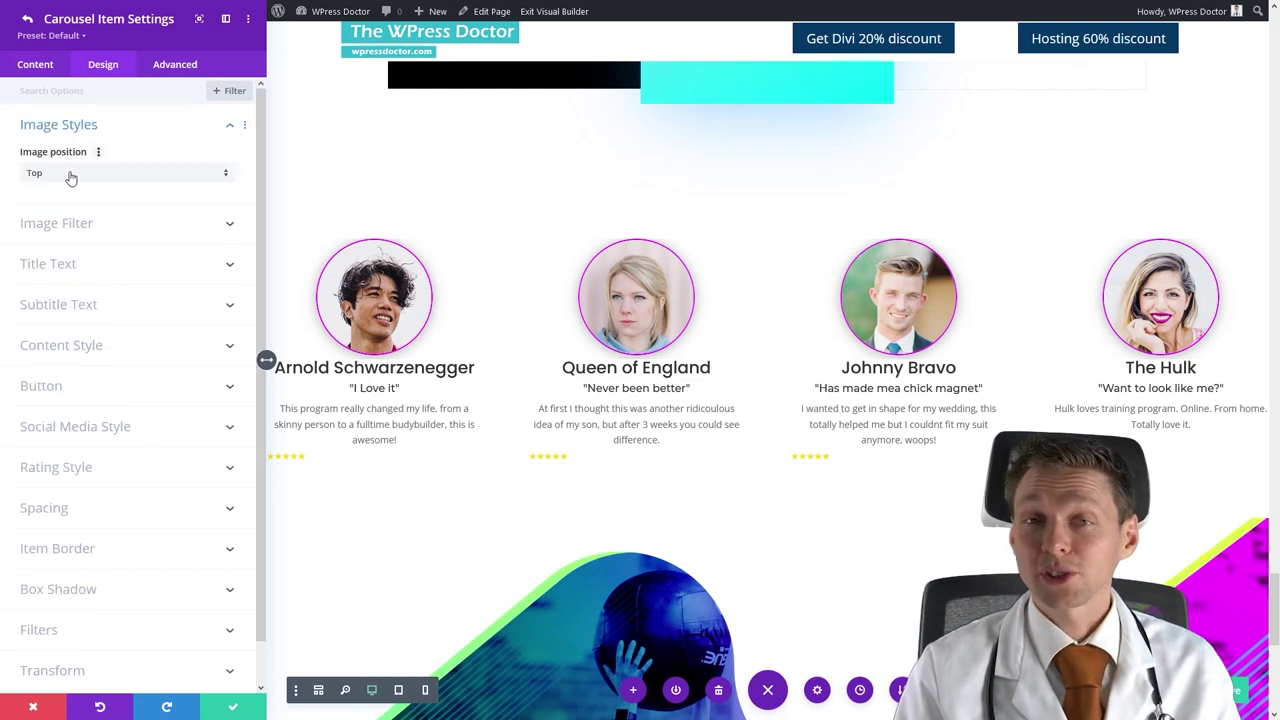
pyautogui.click(71, 176)
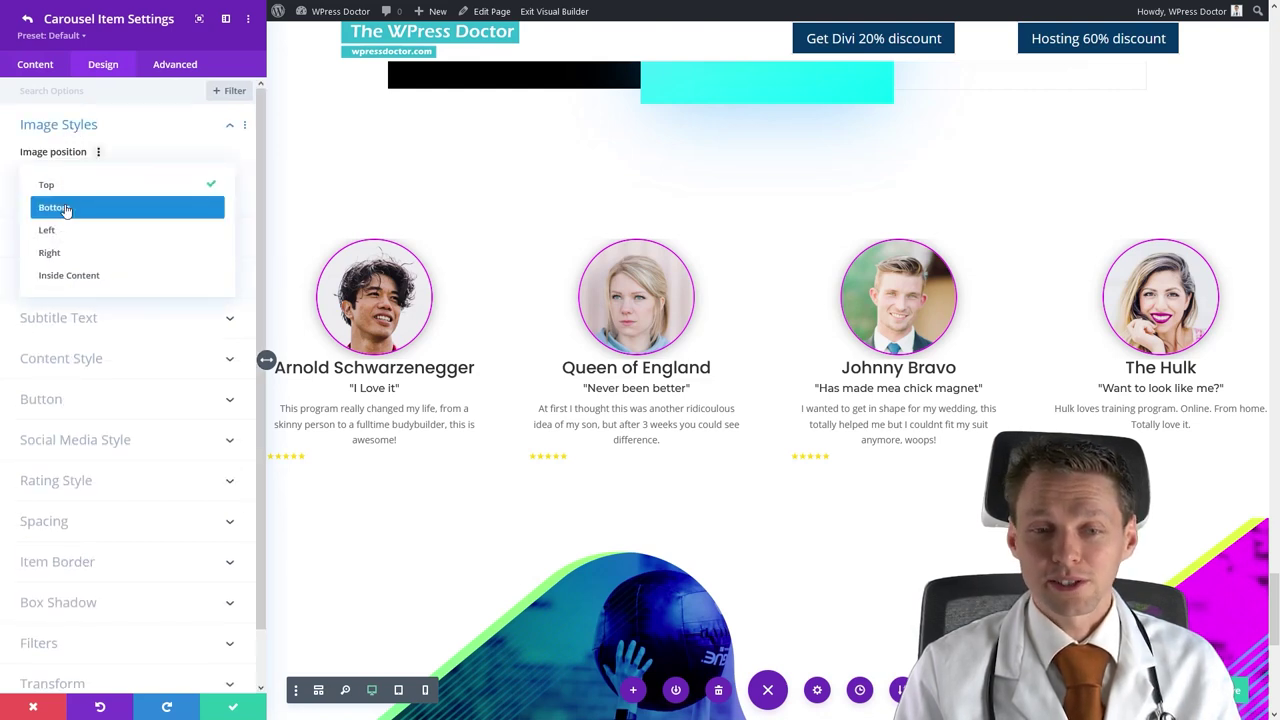
pyautogui.click(65, 209)
pyautogui.click(74, 174)
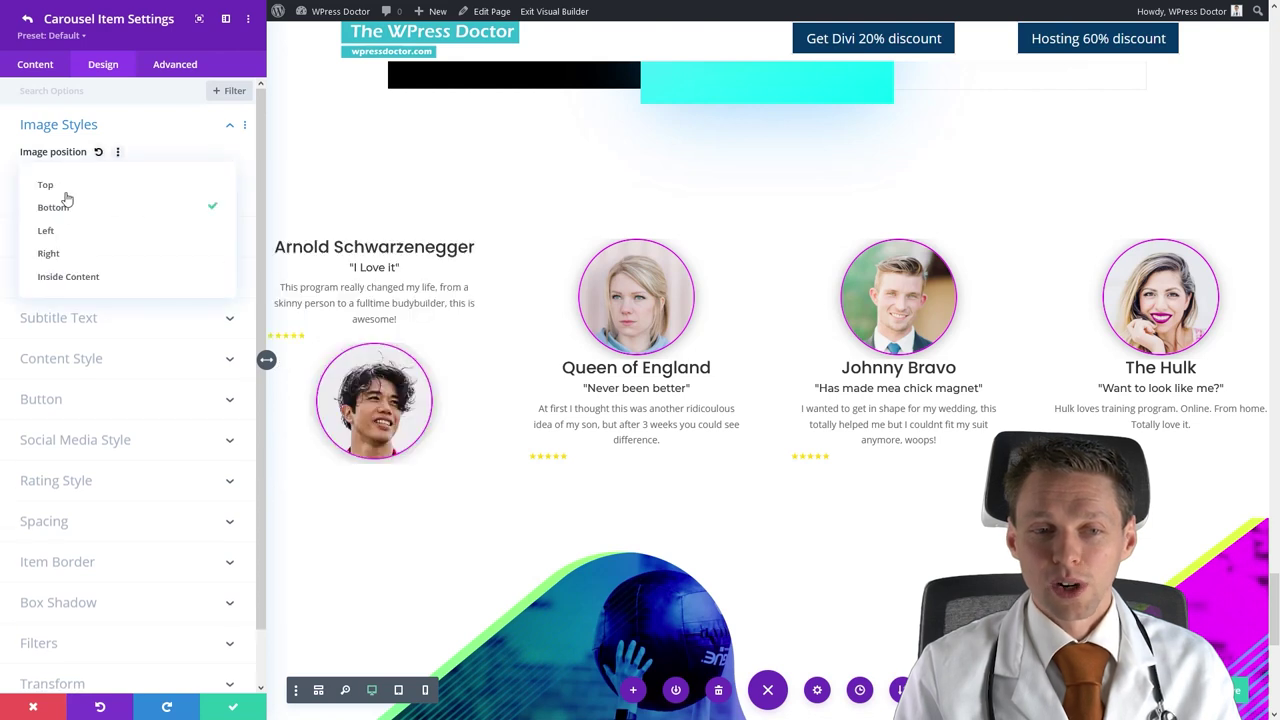
pyautogui.click(65, 255)
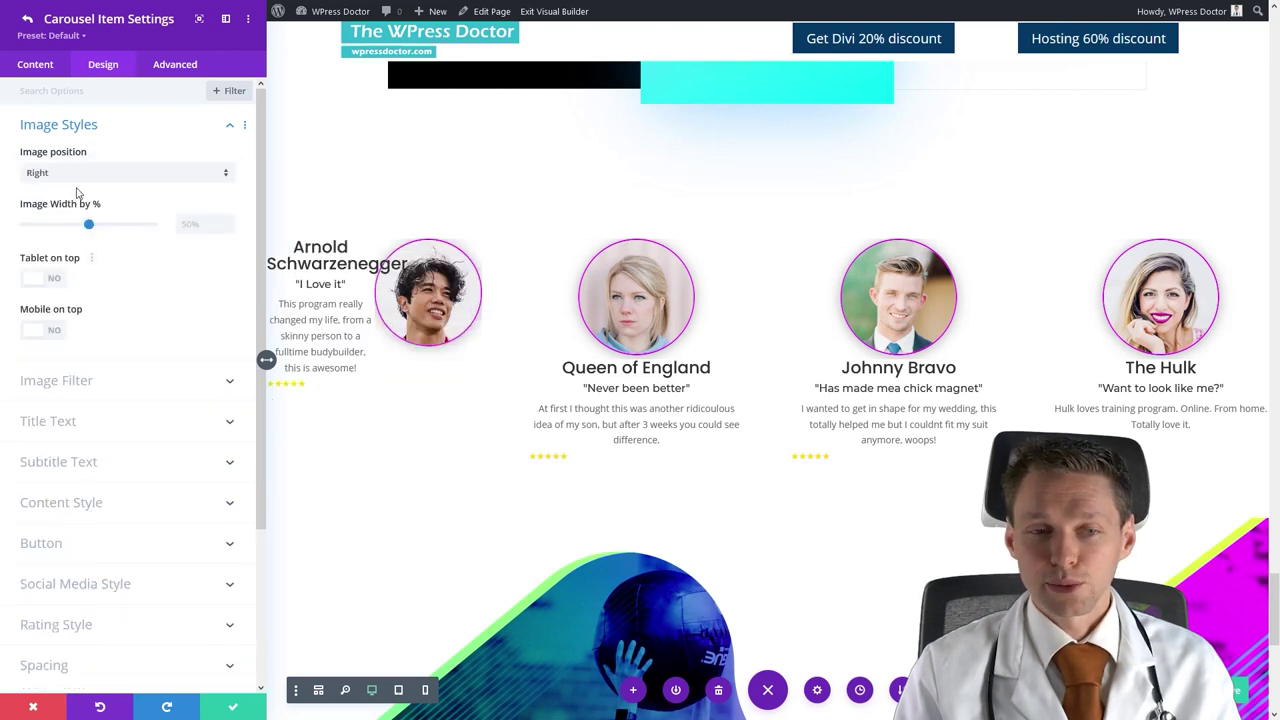
pyautogui.click(70, 177)
pyautogui.click(70, 277)
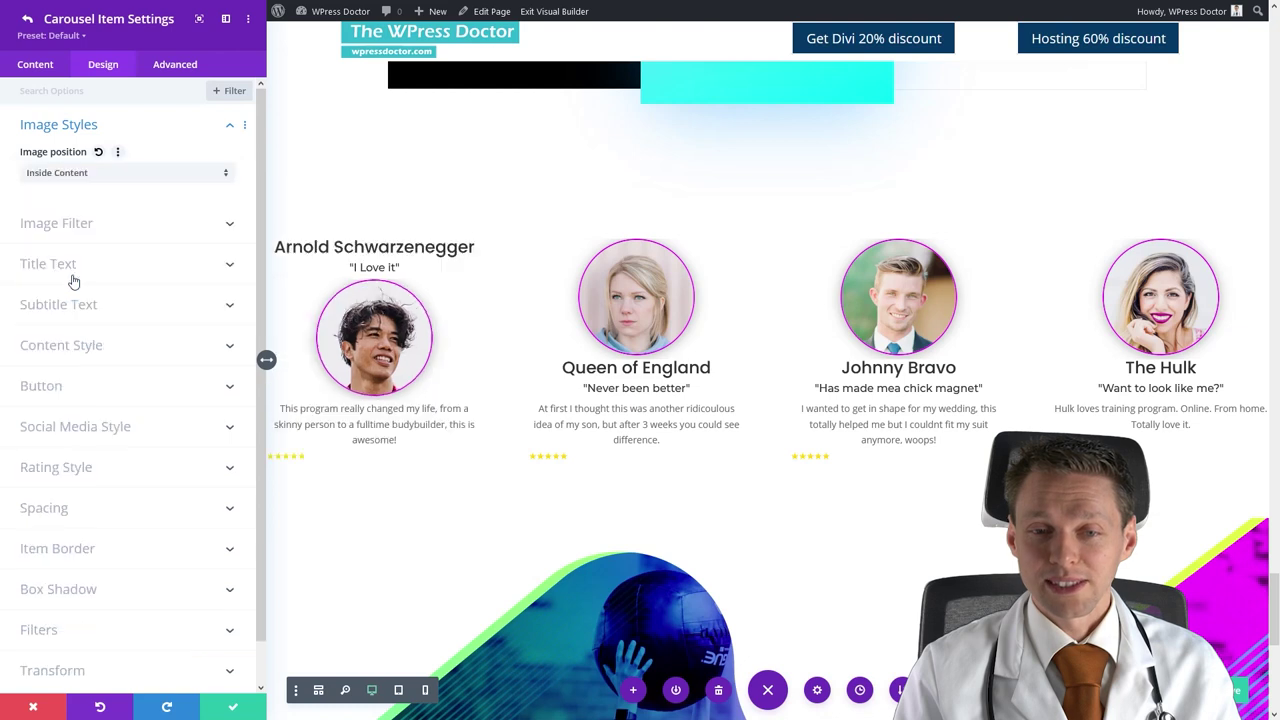
pyautogui.click(79, 176)
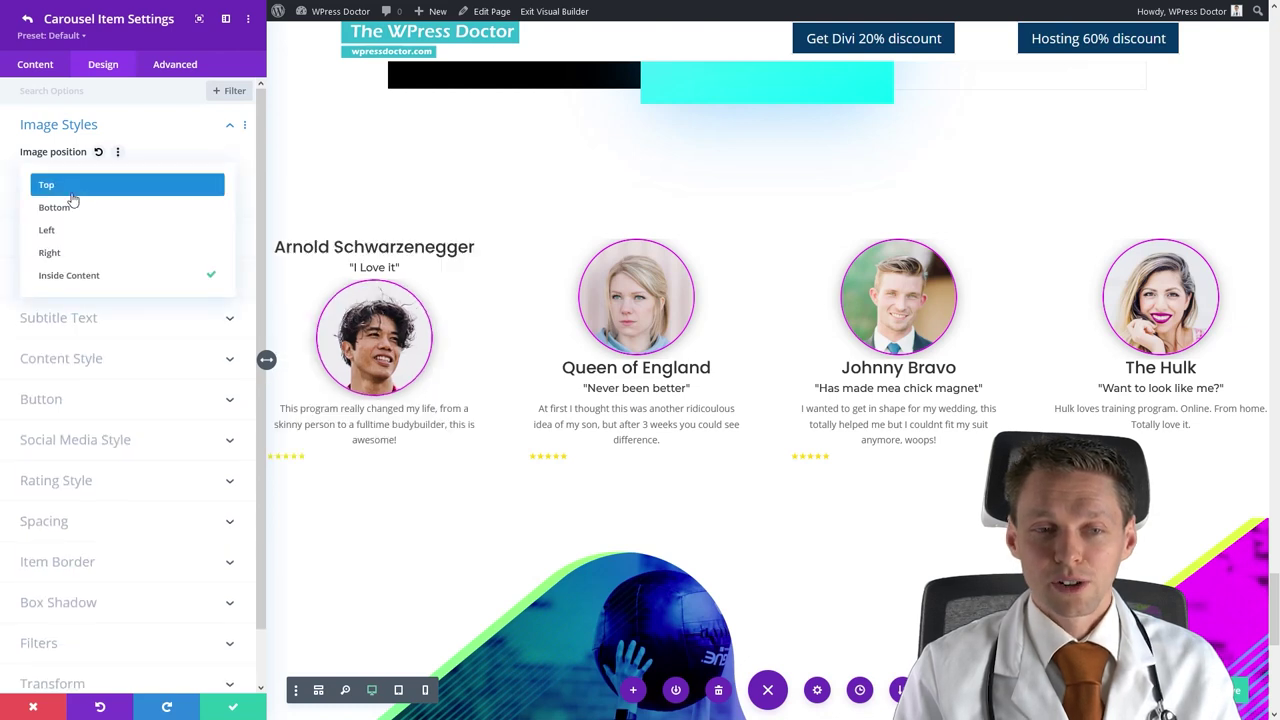
pyautogui.click(70, 186)
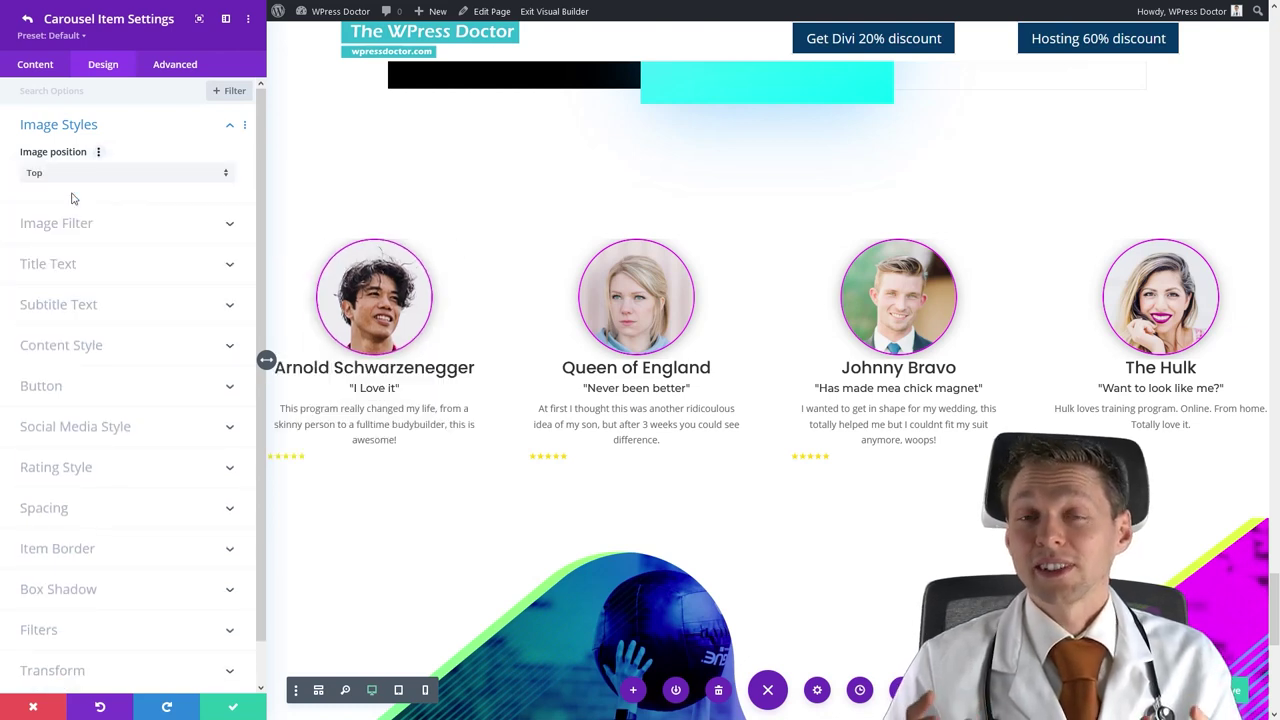
# Try an image saturation of 0% on the first testimonial item, and reset the saturation to its default.
pyautogui.click(77, 225)
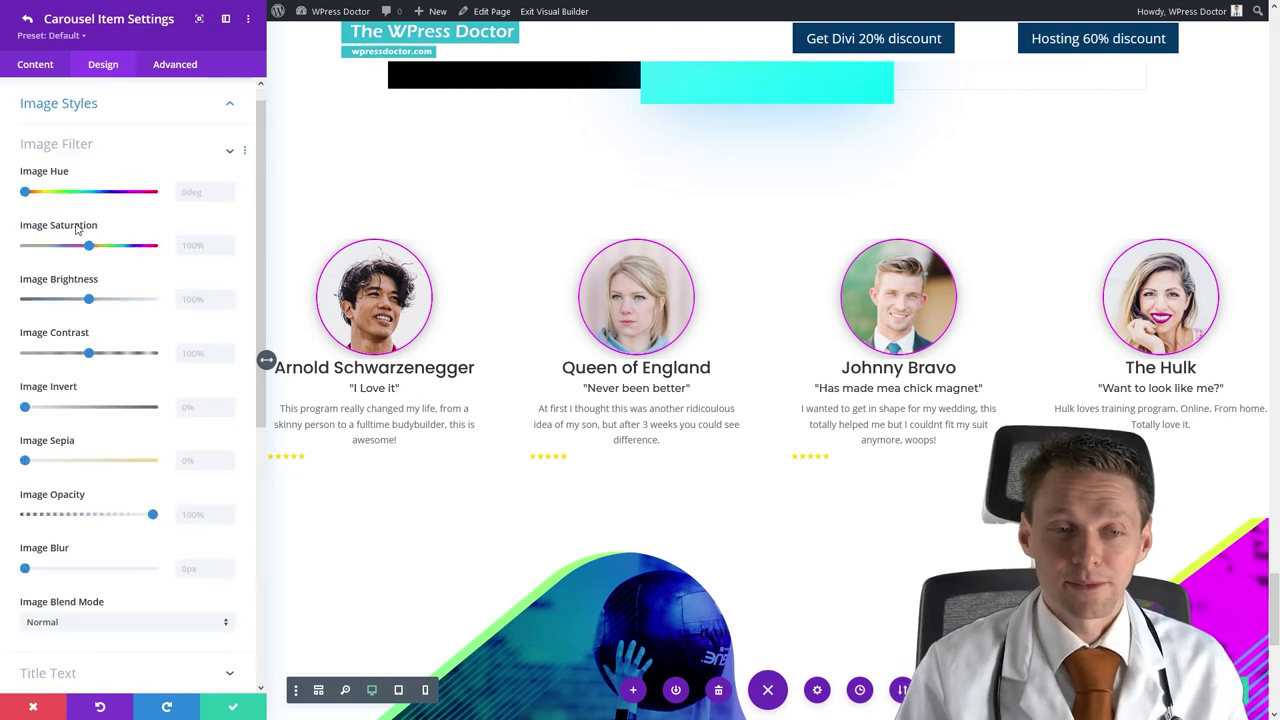
pyautogui.moveTo(90, 201); pyautogui.dragTo(20, 201)
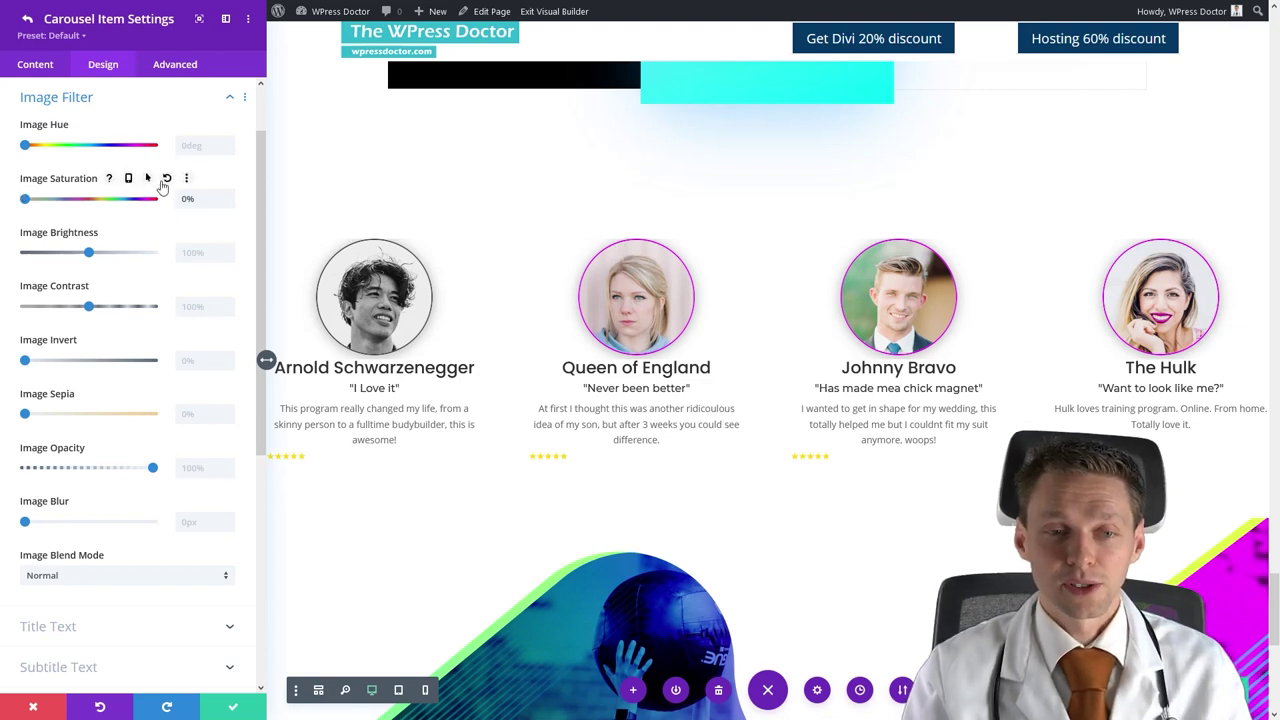
pyautogui.click(50, 100)
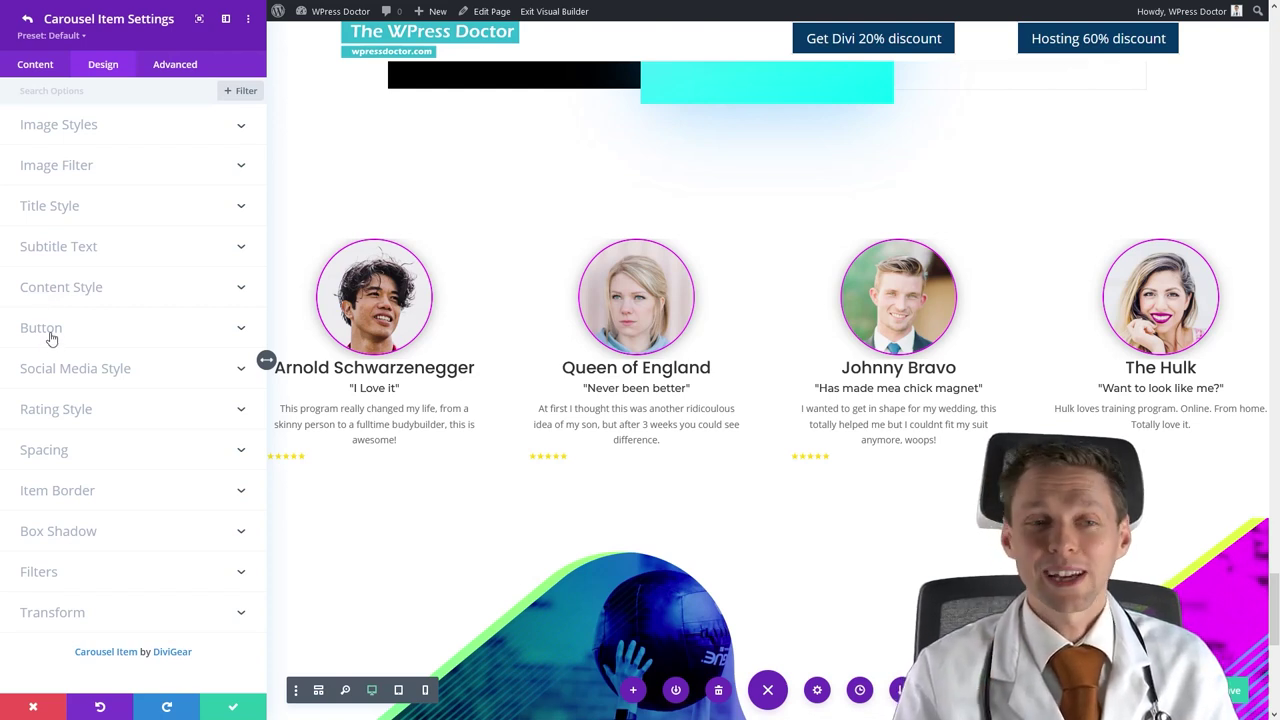
# Try a button with the text "Button" and the URL /buttton/ on the first testimonial item, and clear the URL.
pyautogui.click(36, 70)
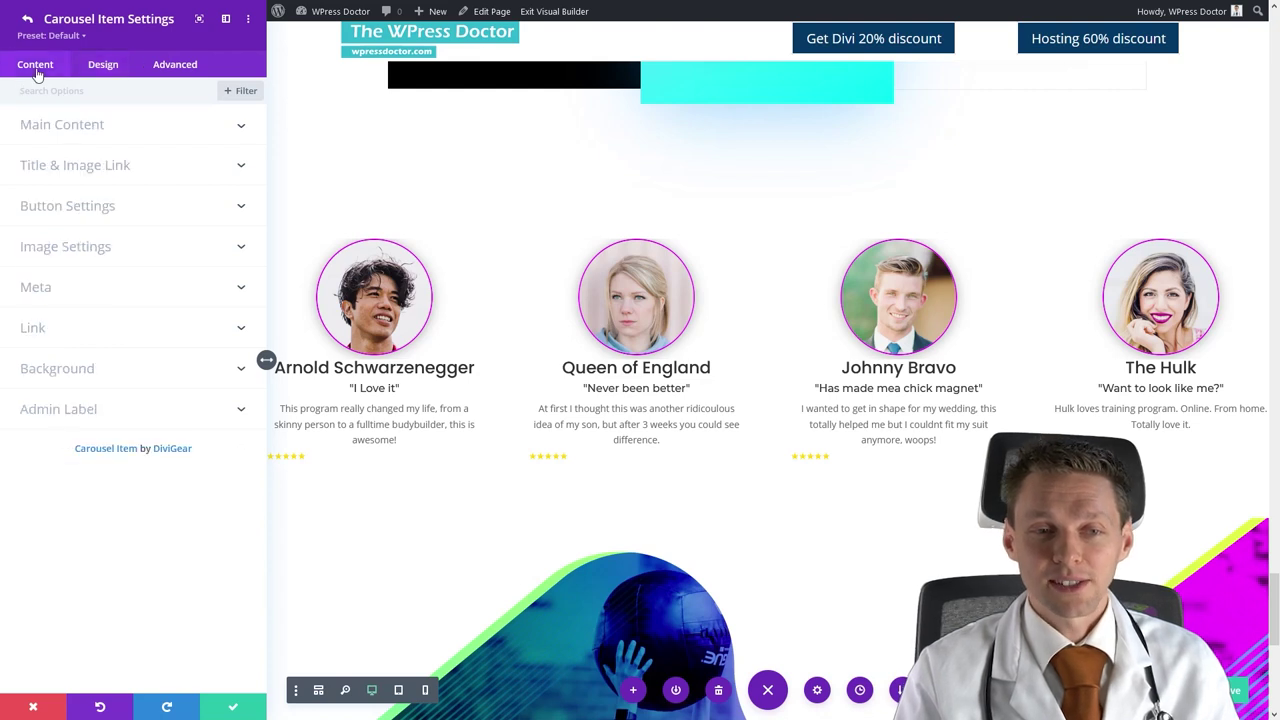
pyautogui.click(67, 205)
pyautogui.click(69, 259)
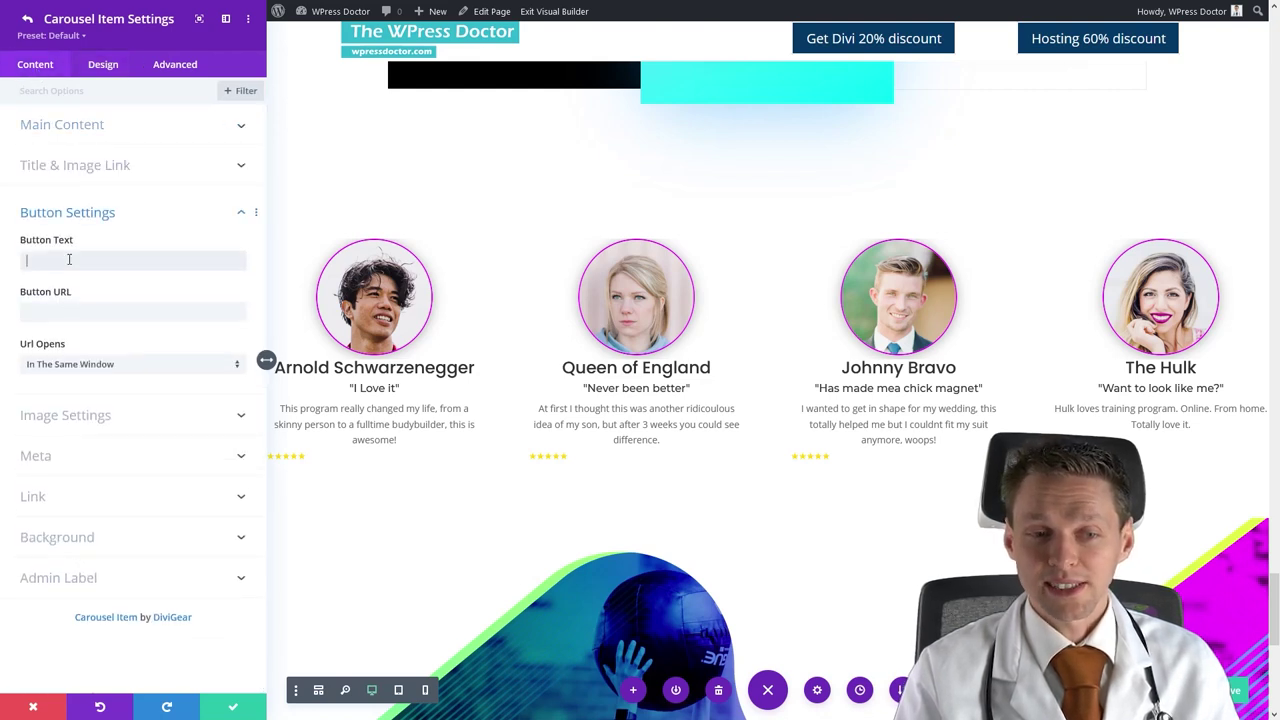
pyautogui.write('Button')
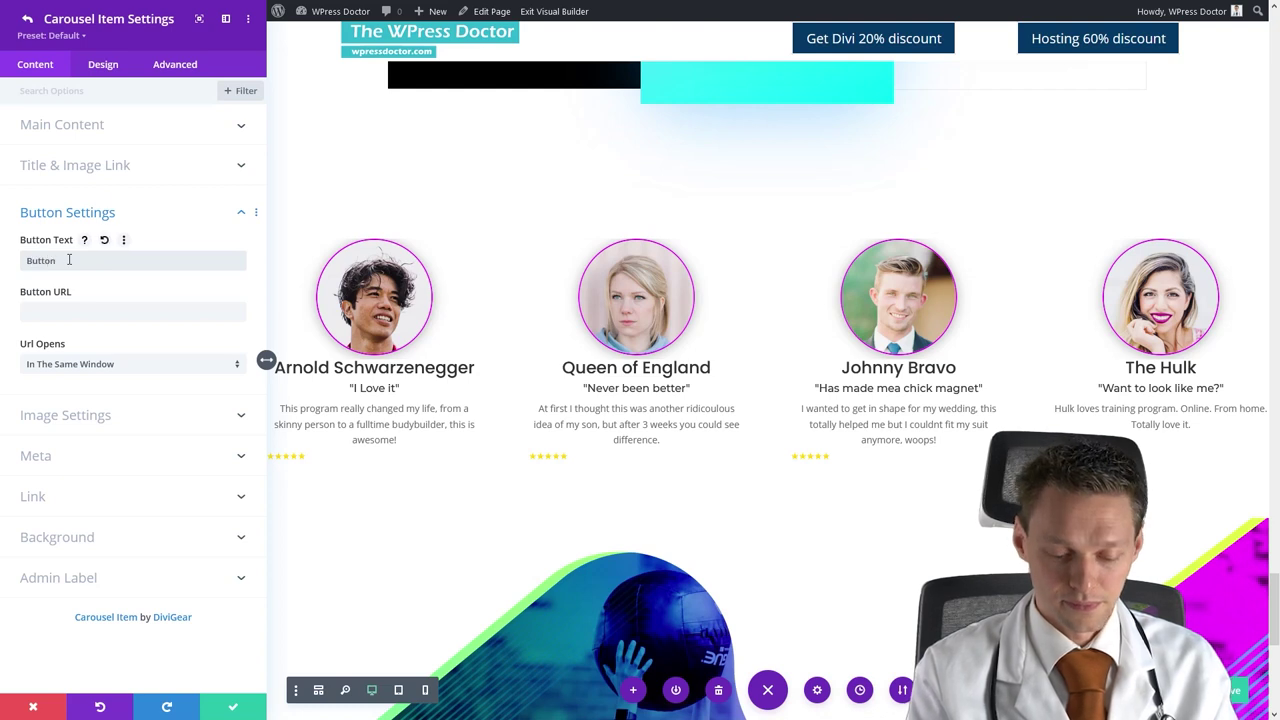
pyautogui.press('Tab')
pyautogui.write('/but')
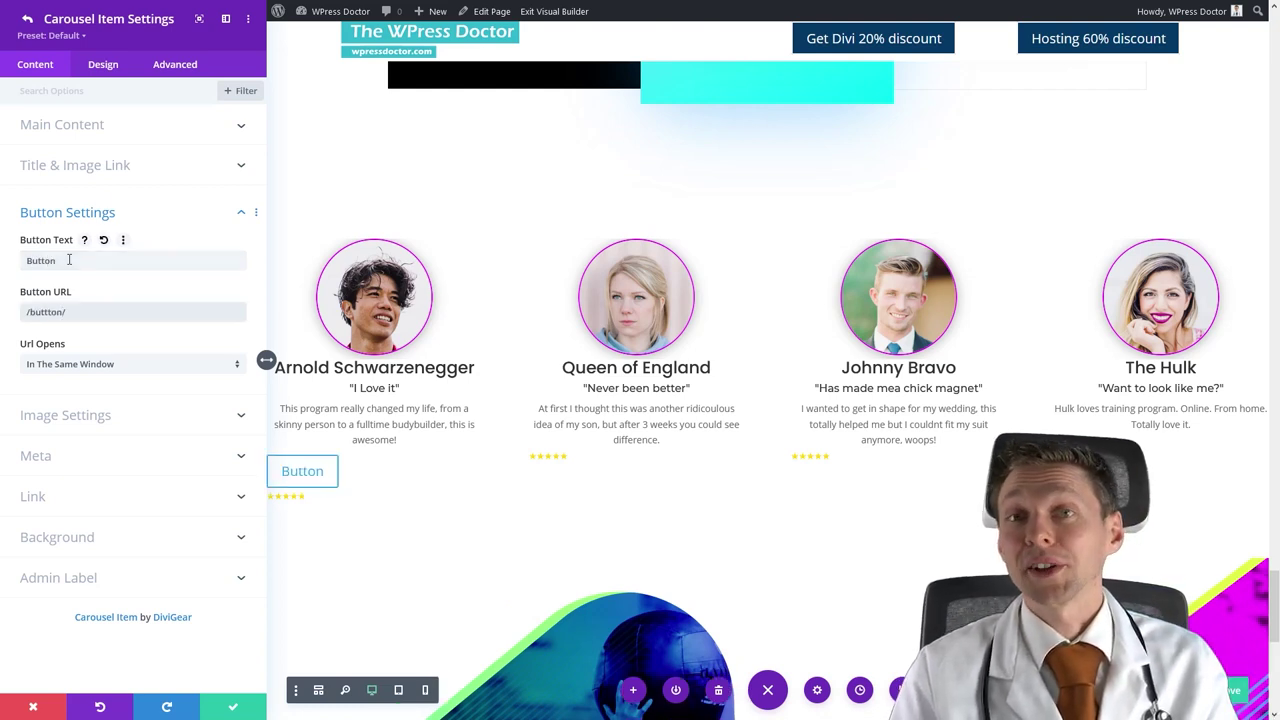
pyautogui.moveTo(66, 312); pyautogui.dragTo(22, 315)
pyautogui.press('BackSpace')
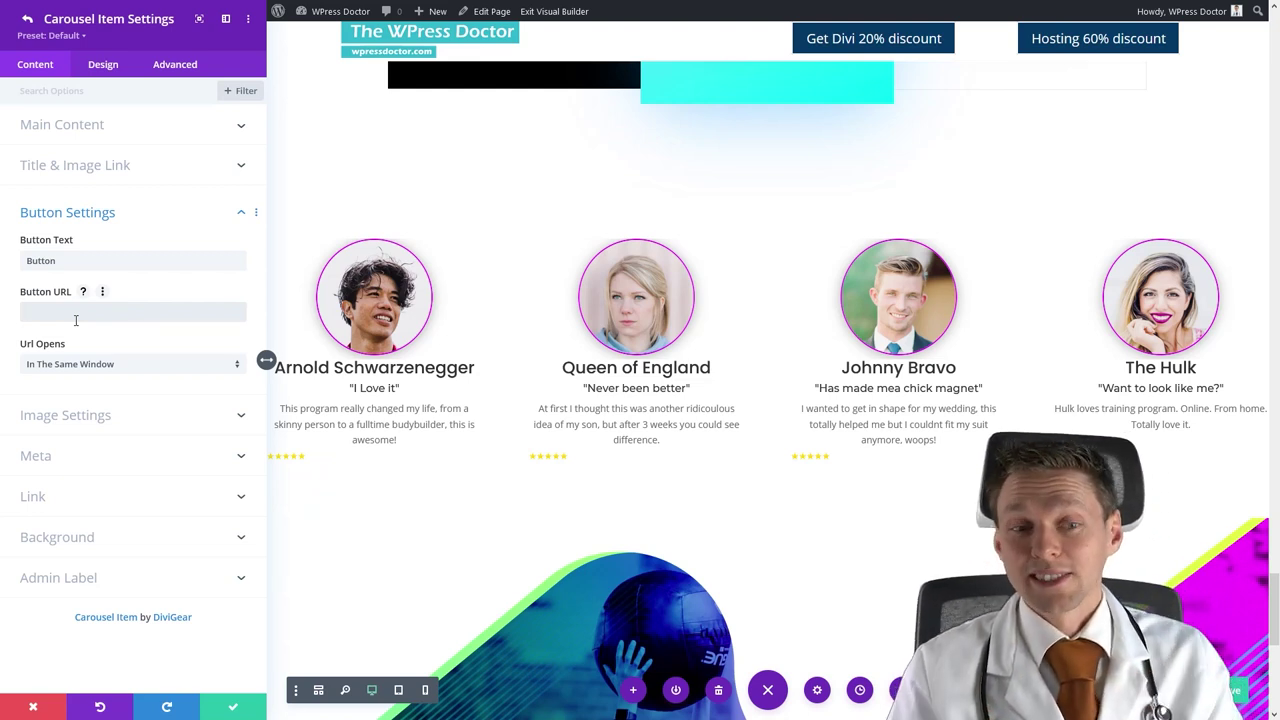
# Center the first testimonial item's star rating and set the rating icon size to 33px.
pyautogui.click(114, 66)
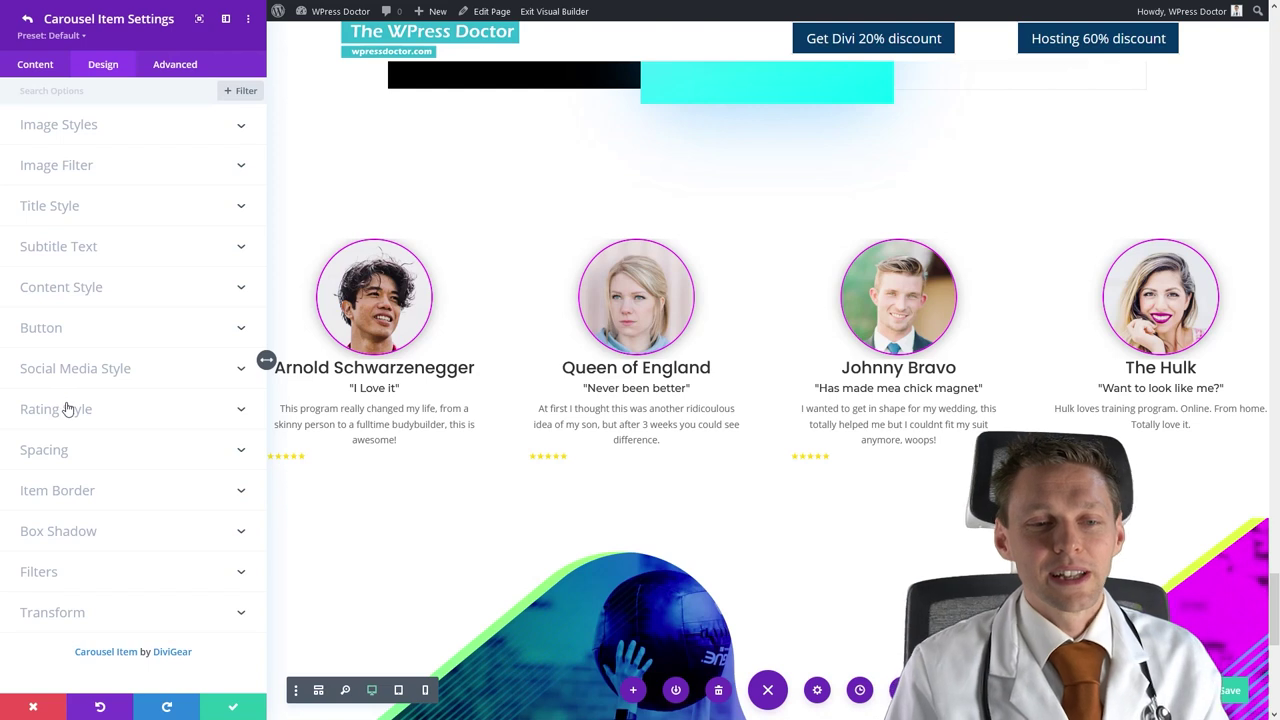
pyautogui.click(64, 409)
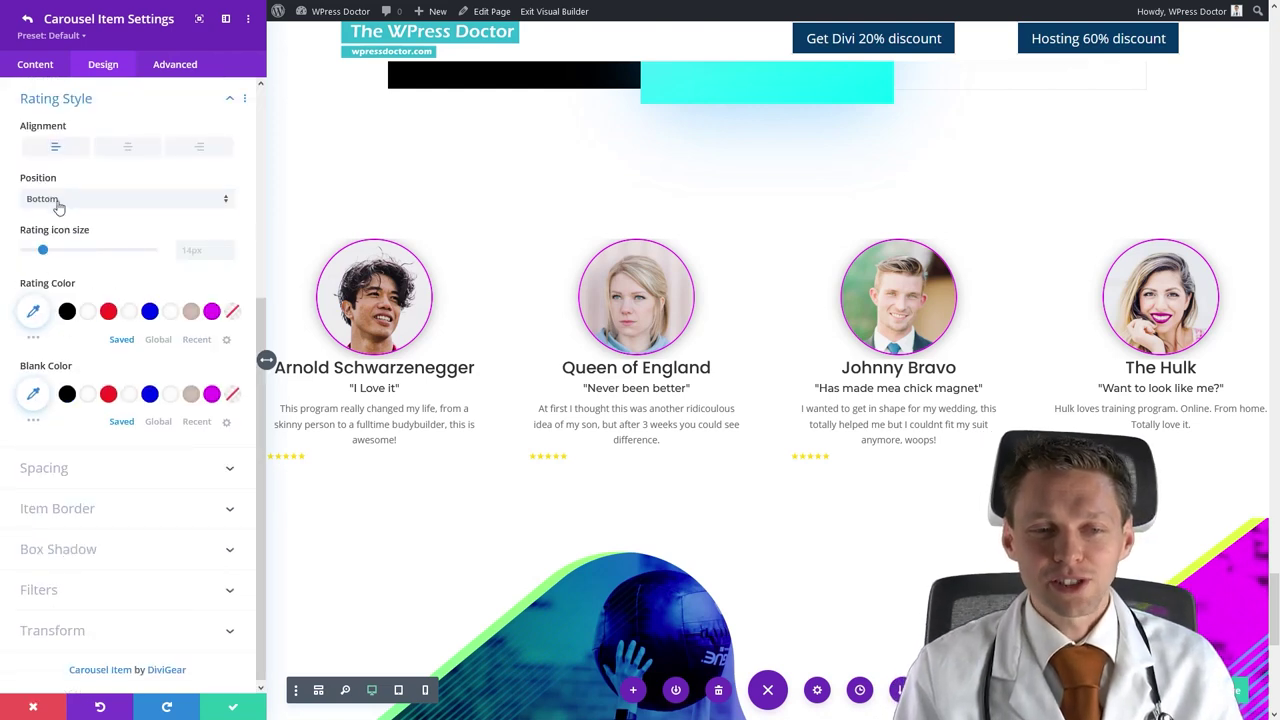
pyautogui.click(119, 153)
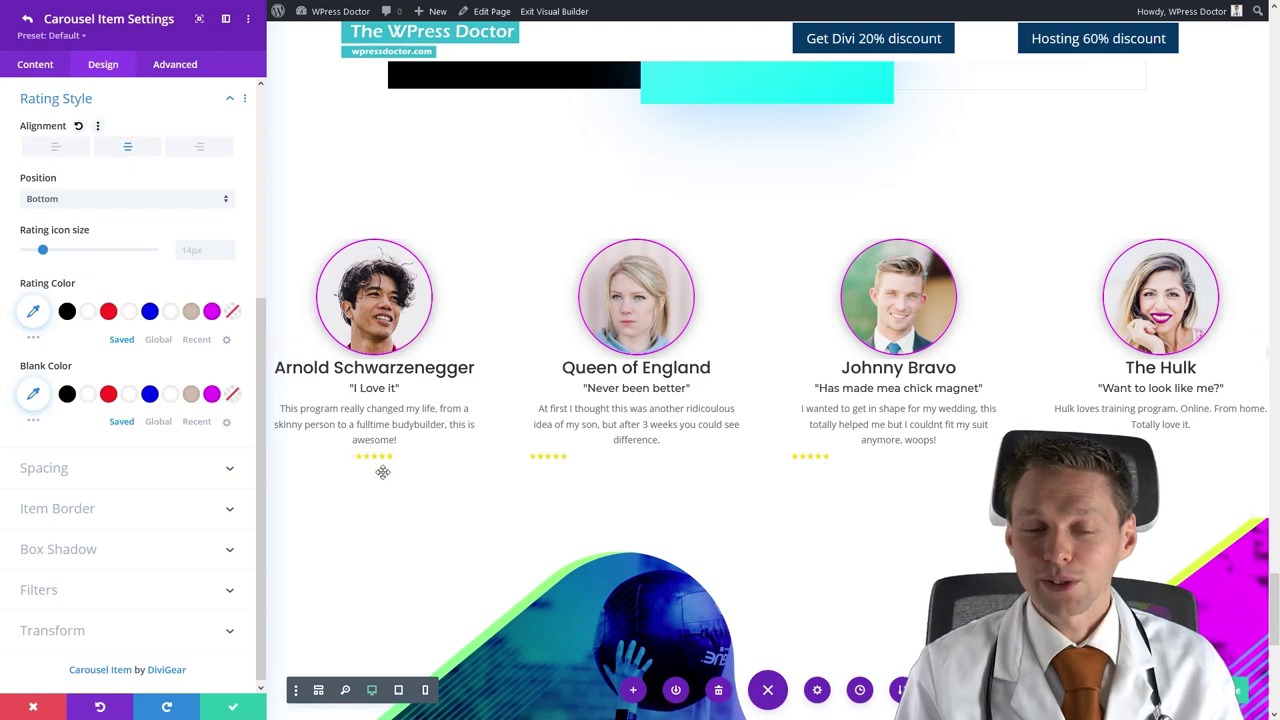
pyautogui.click(59, 256)
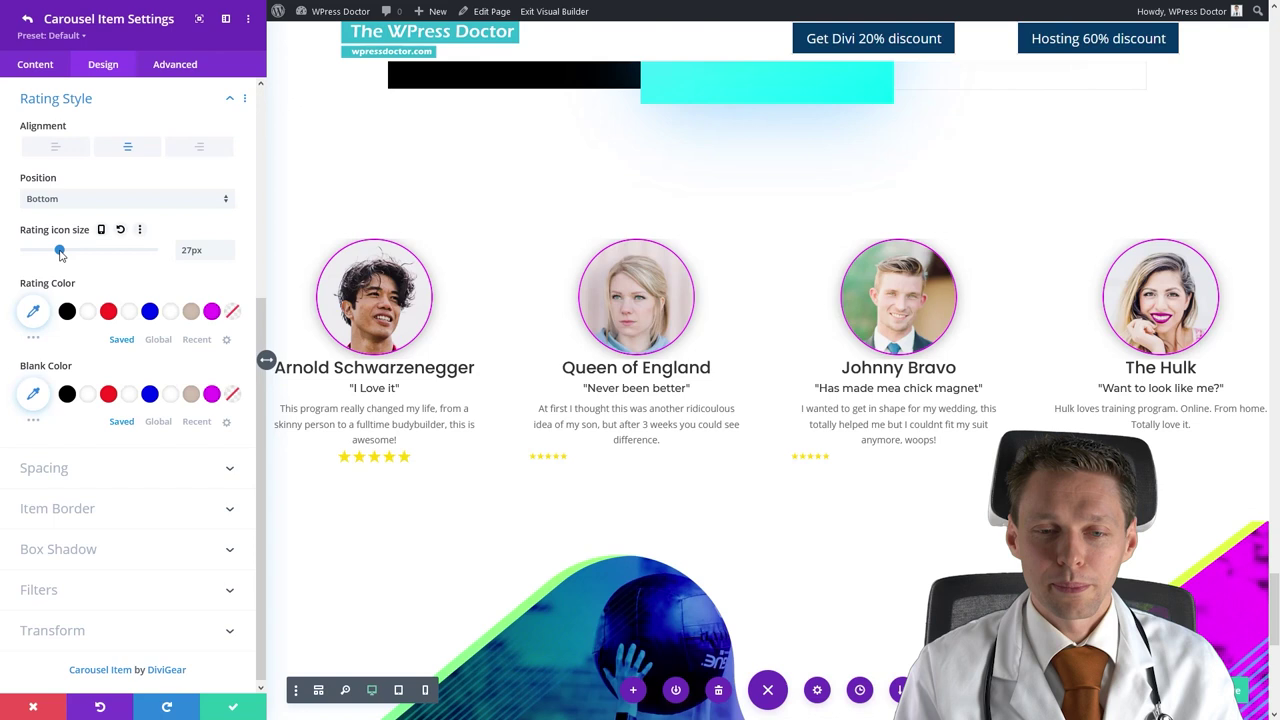
pyautogui.moveTo(61, 255); pyautogui.dragTo(67, 253)
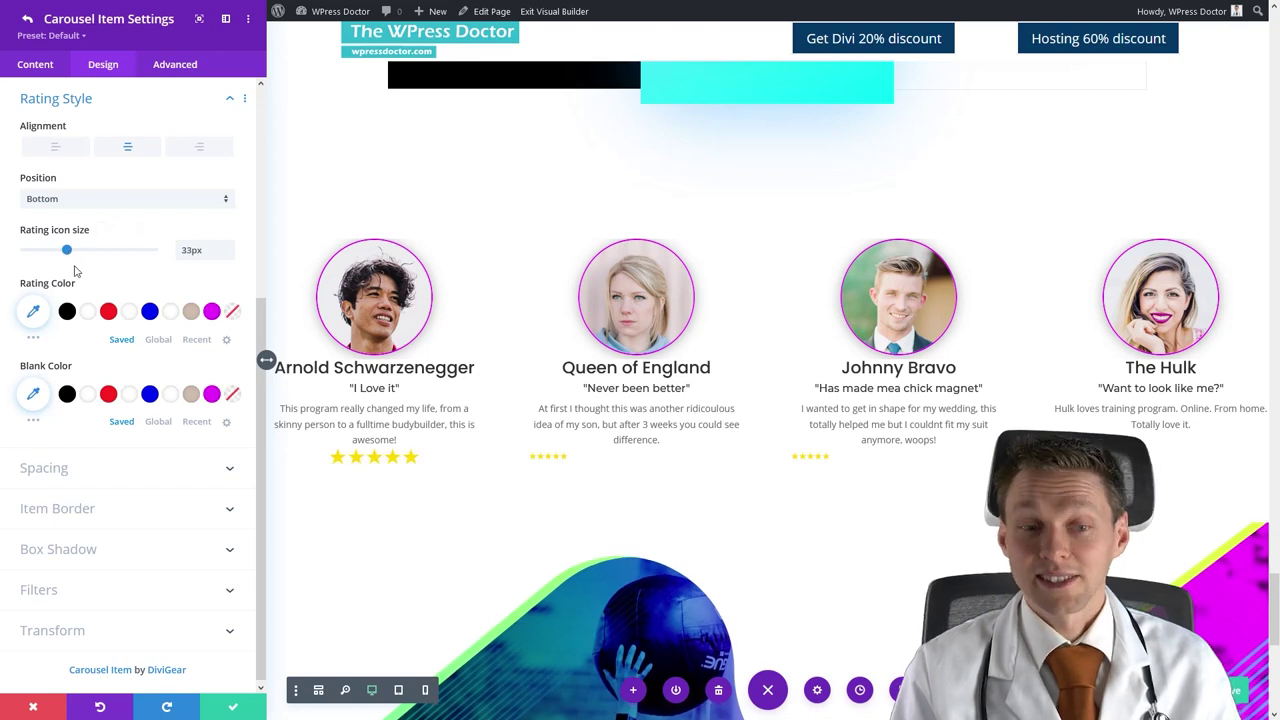
# Try the saved blue as the first item's rating color, and reset the rating color to its default.
pyautogui.click(33, 311)
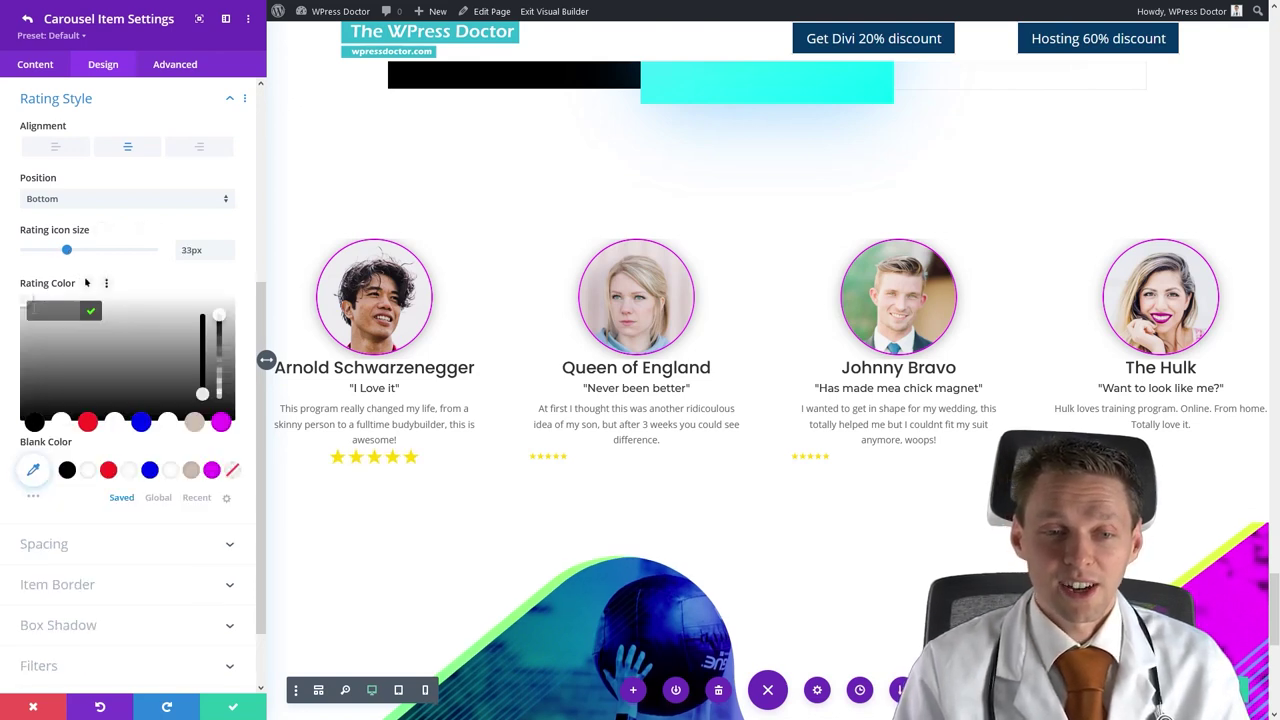
pyautogui.click(141, 422)
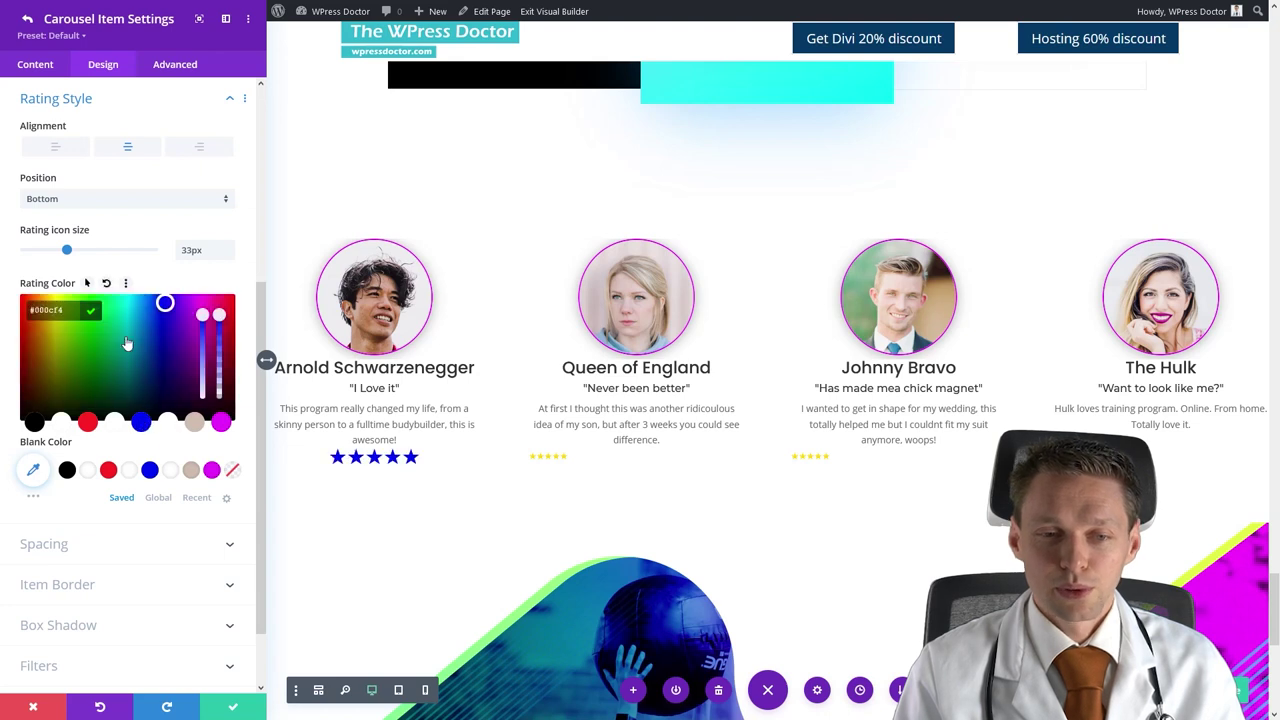
pyautogui.click(103, 287)
pyautogui.click(104, 285)
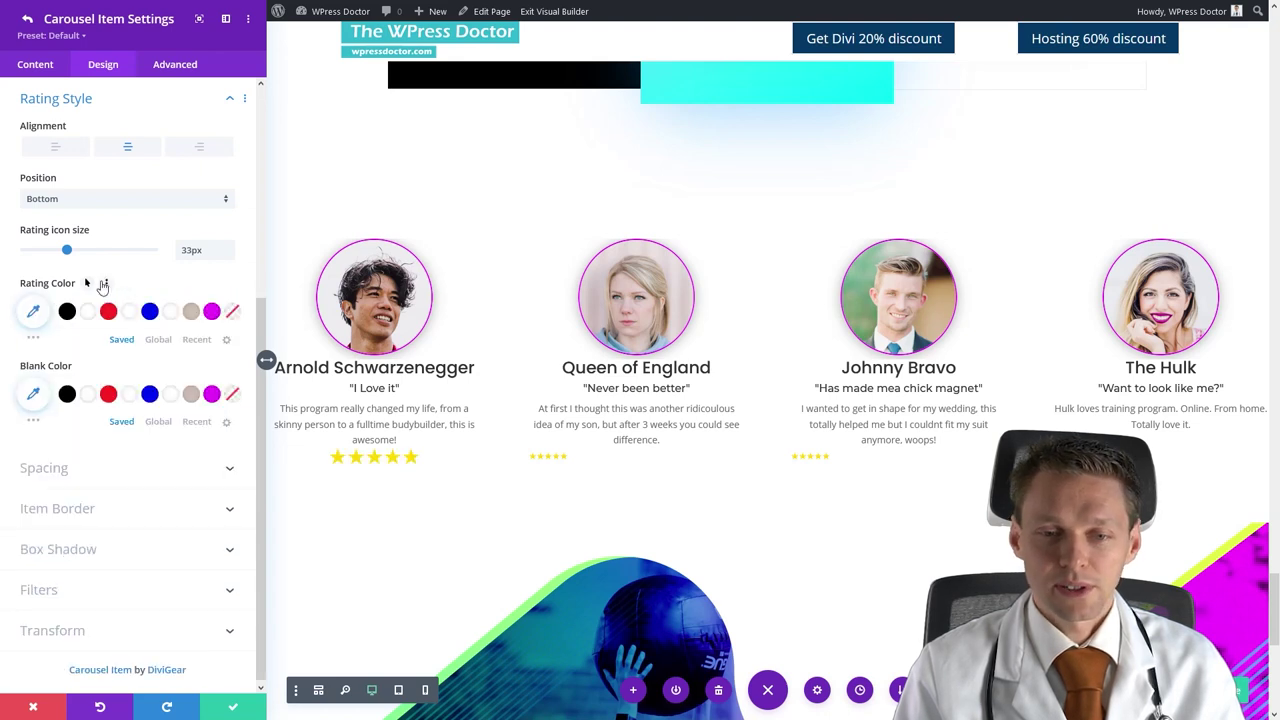
# Give the first testimonial item a box shadow using the first shadow preset.
pyautogui.click(62, 470)
pyautogui.click(63, 531)
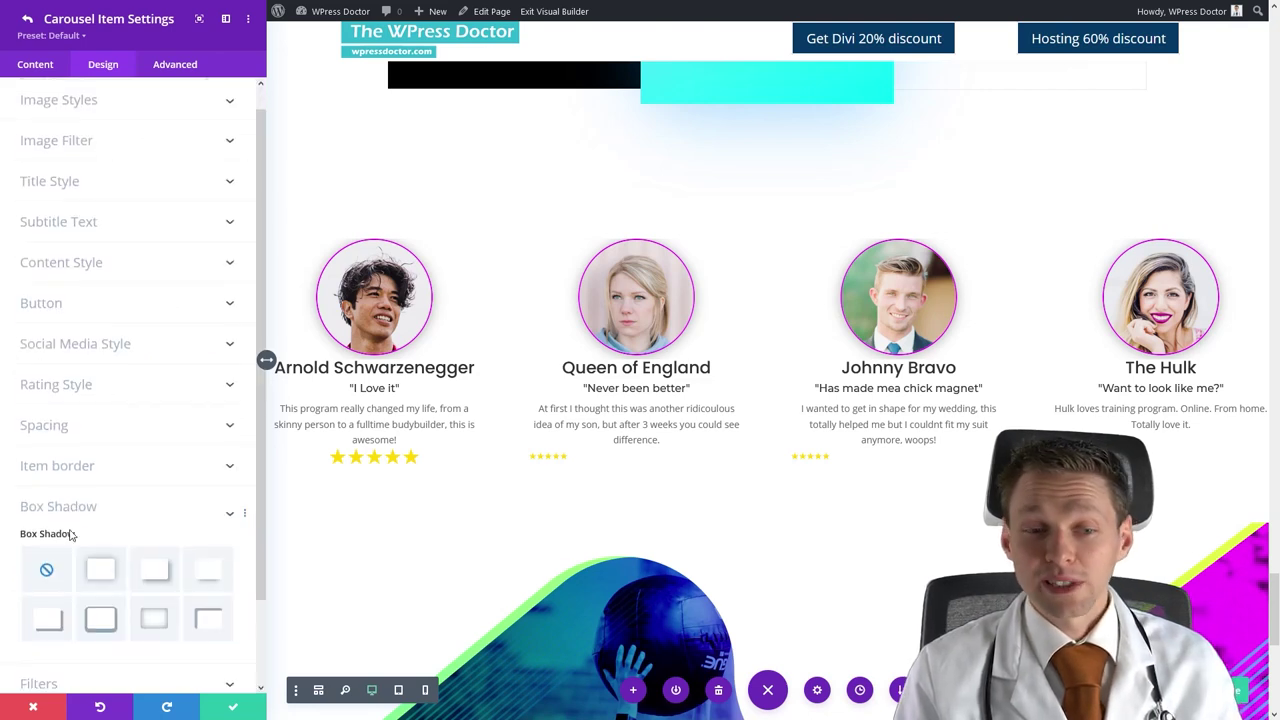
pyautogui.scroll(-1, 98, 525)
pyautogui.click(100, 520)
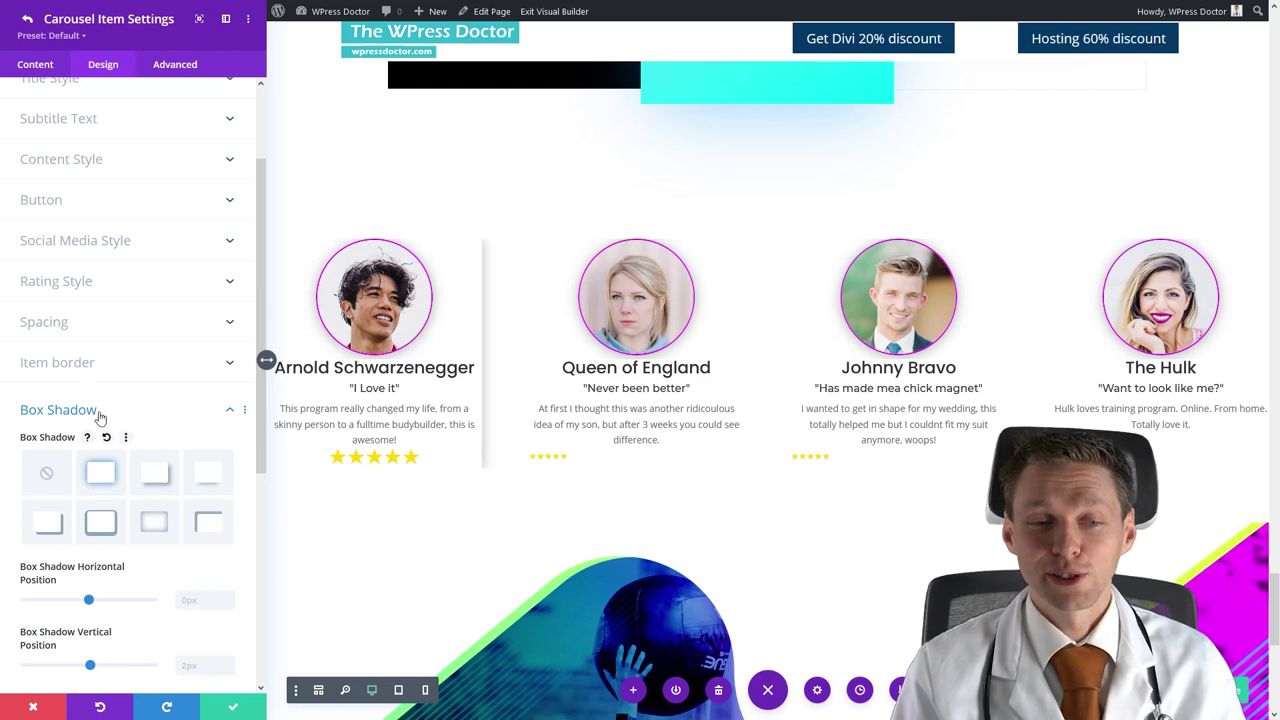
# Set the first testimonial item's padding to 25px at the top and bottom and 10px at the left and right.
pyautogui.click(71, 334)
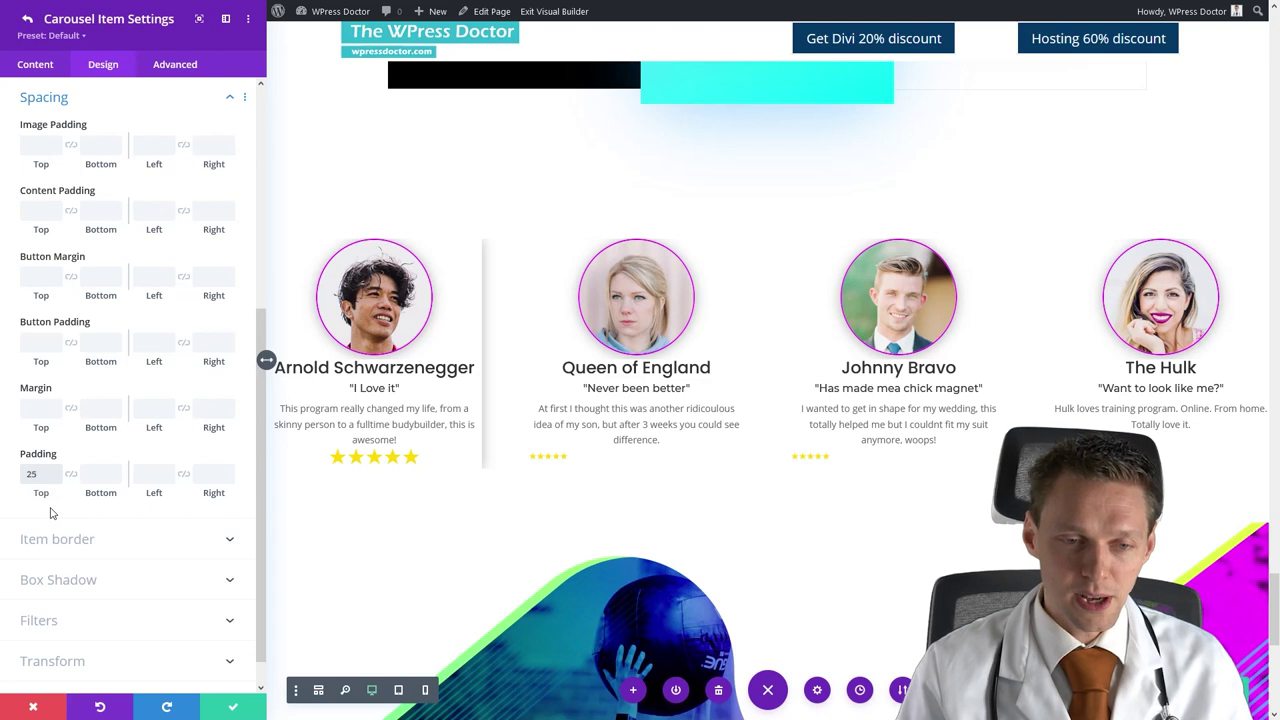
pyautogui.click(76, 481)
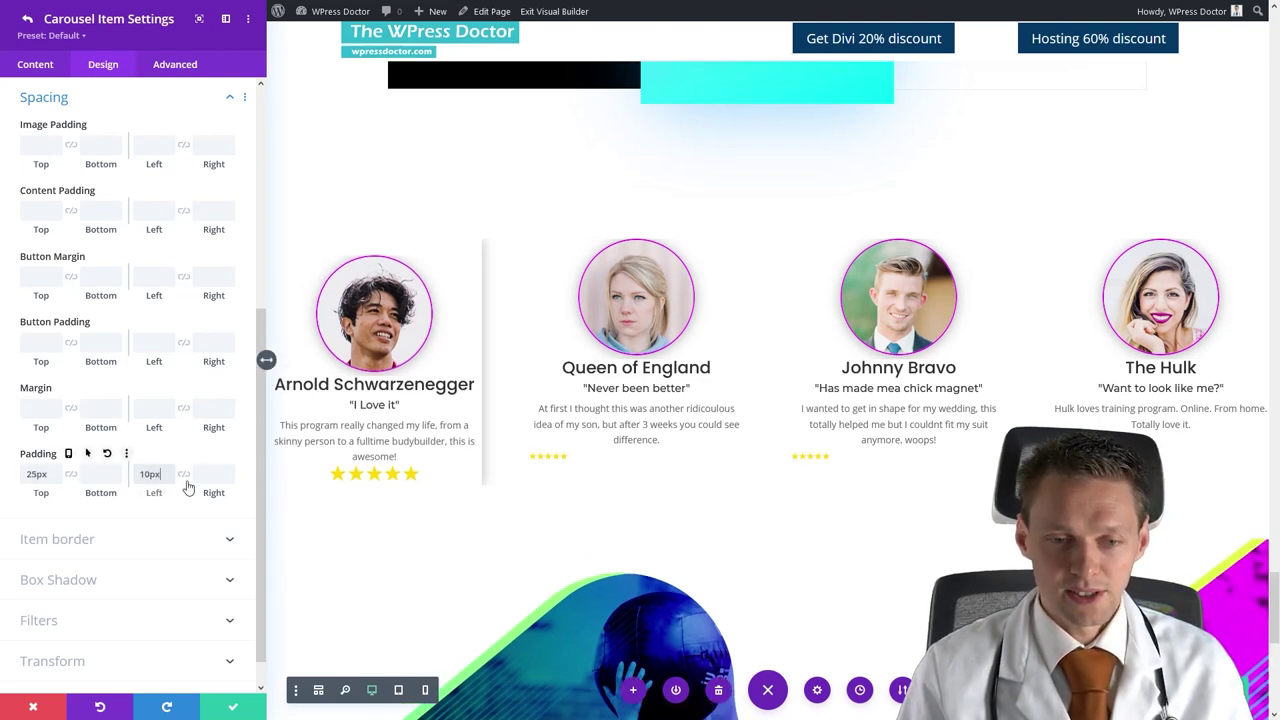
pyautogui.click(183, 474)
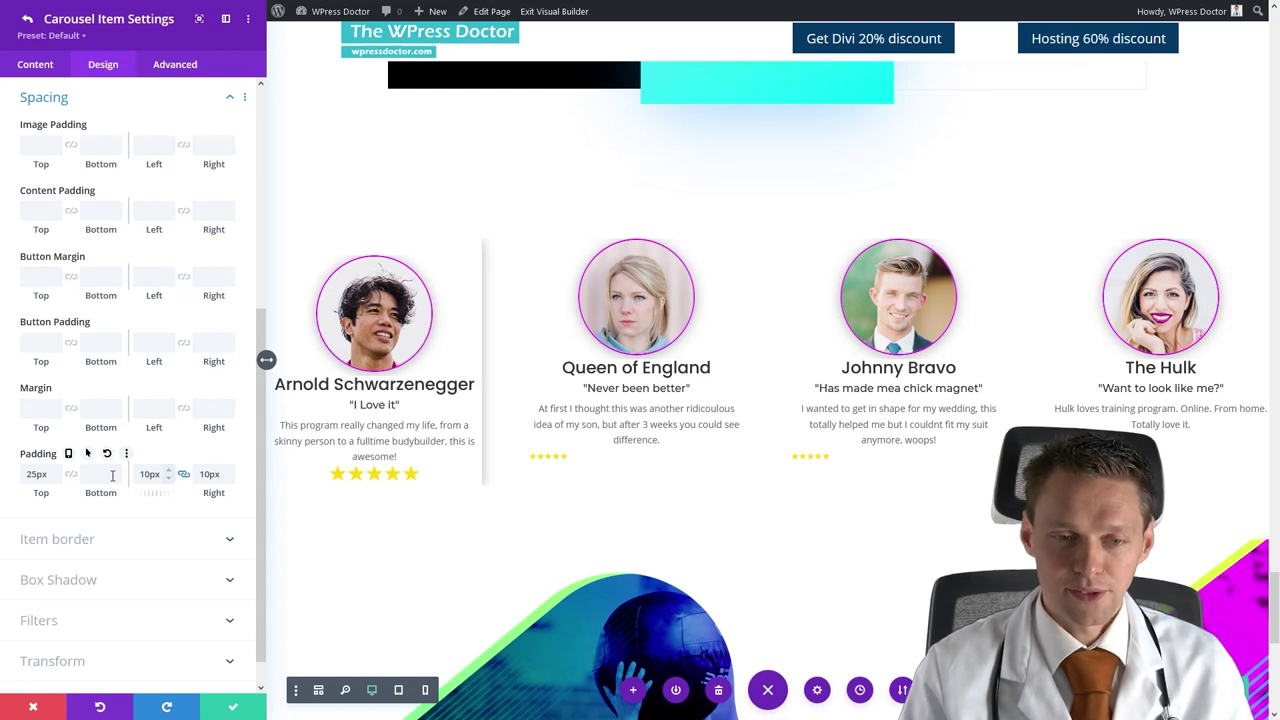
pyautogui.click(72, 474)
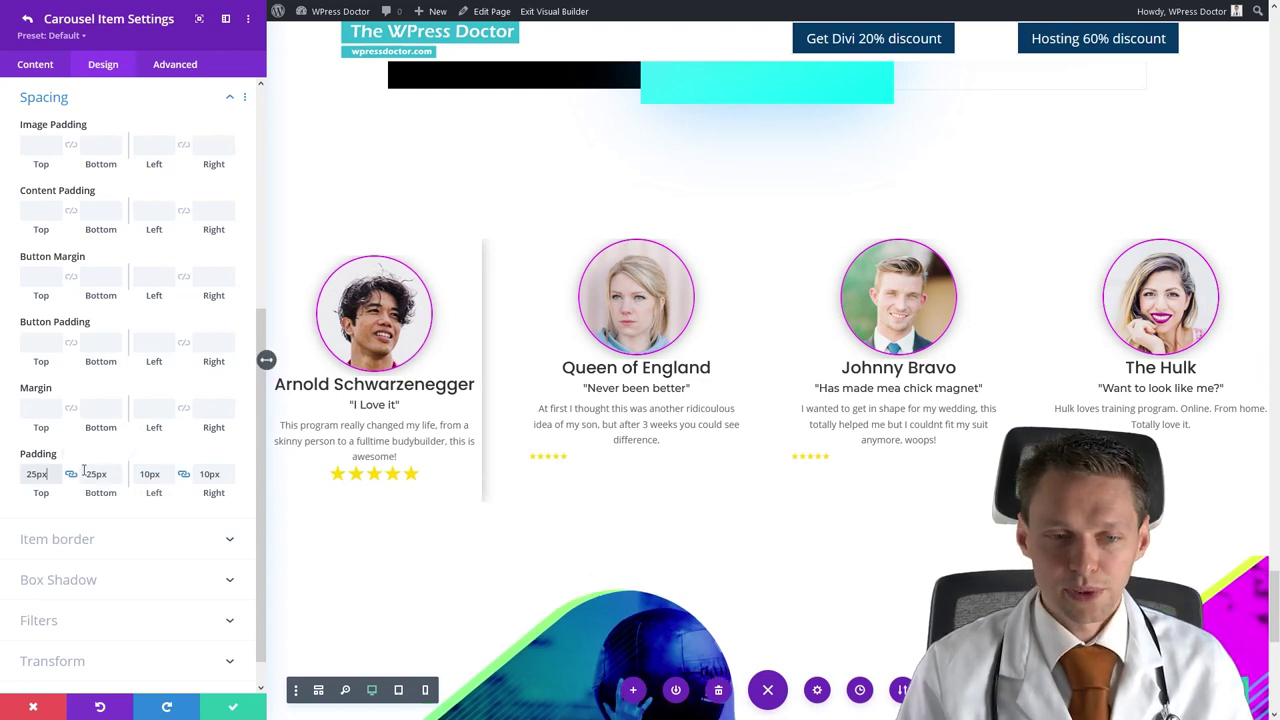
# Set the first testimonial item's margin to 25px at the top, bottom, left and right.
pyautogui.click(45, 412)
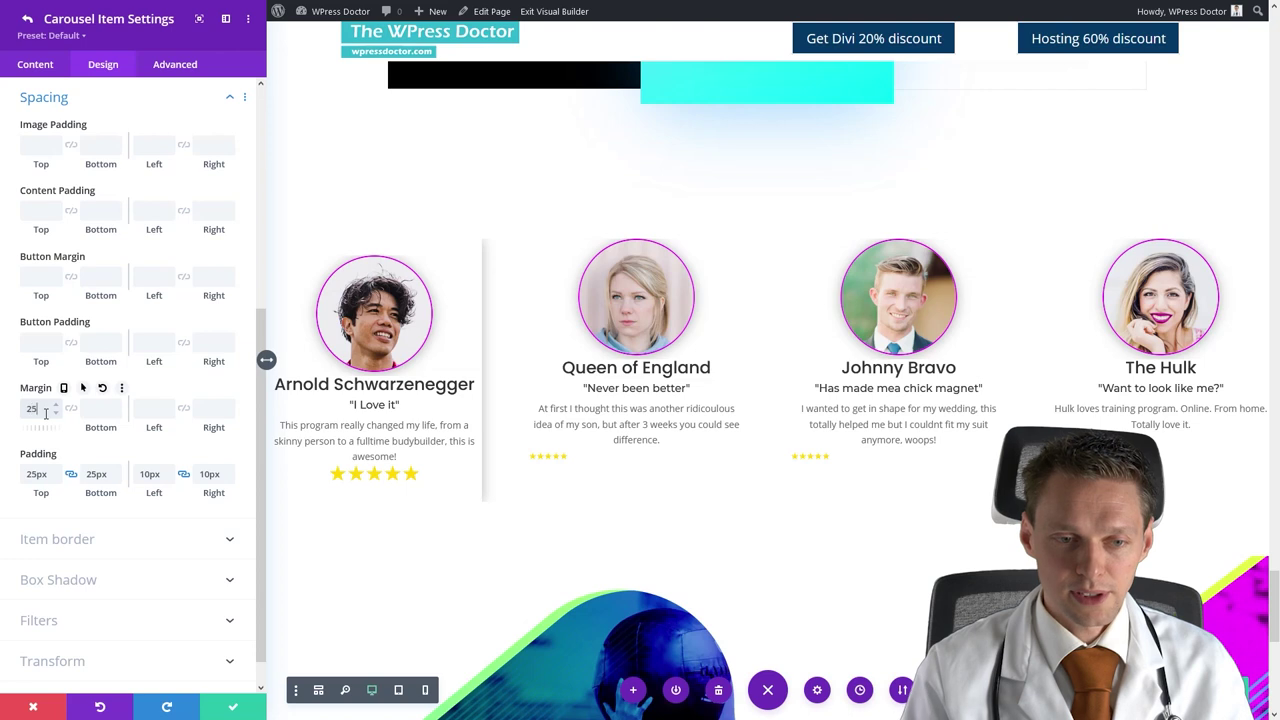
pyautogui.click(71, 408)
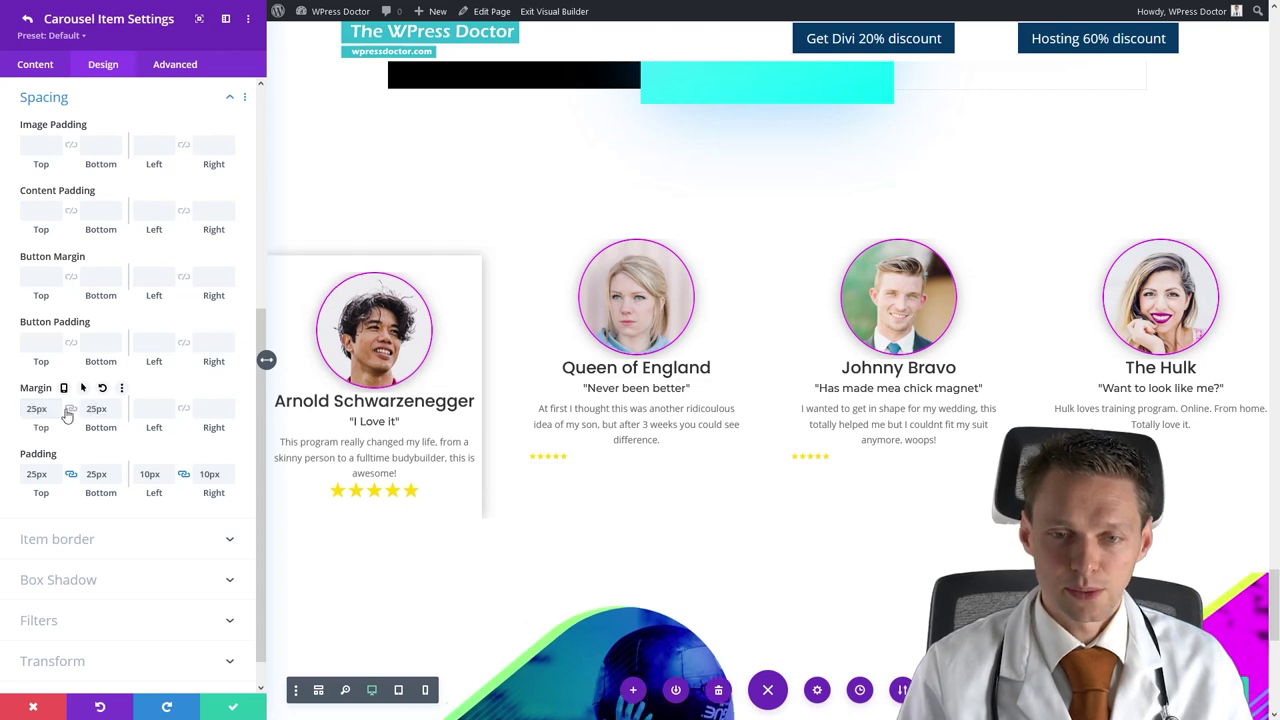
pyautogui.click(140, 408)
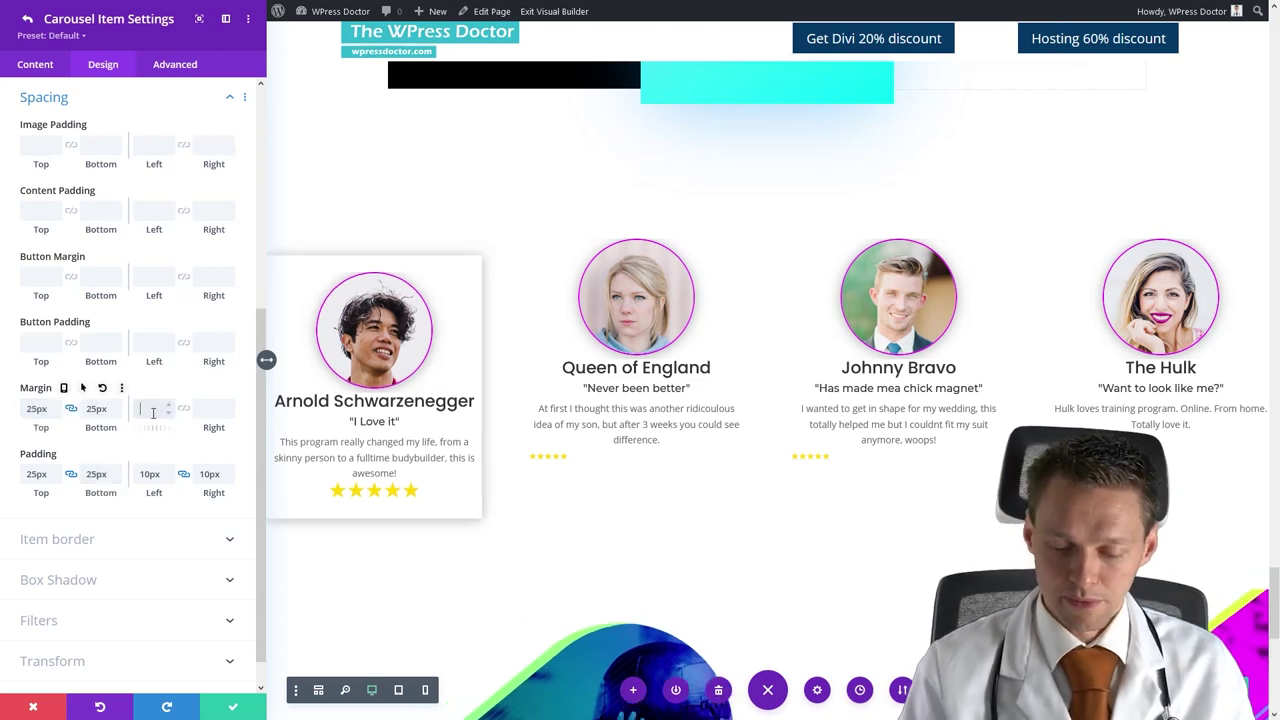
pyautogui.write('25px')
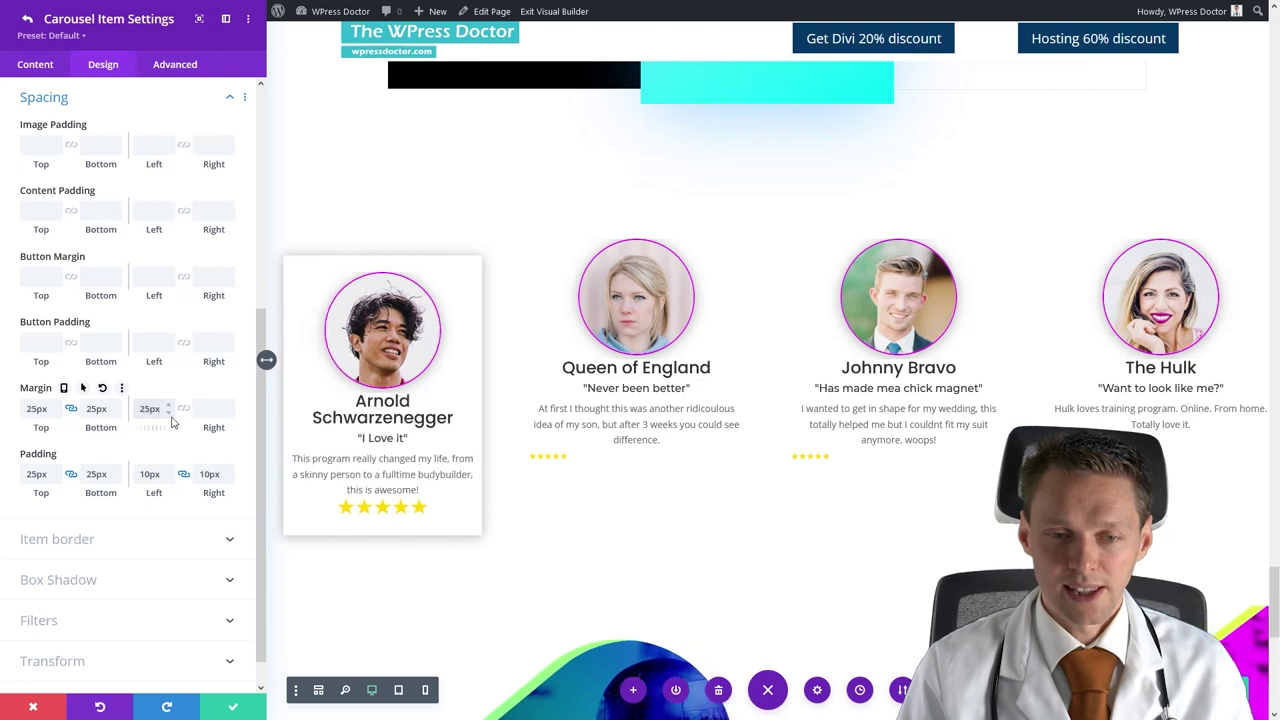
pyautogui.click(183, 410)
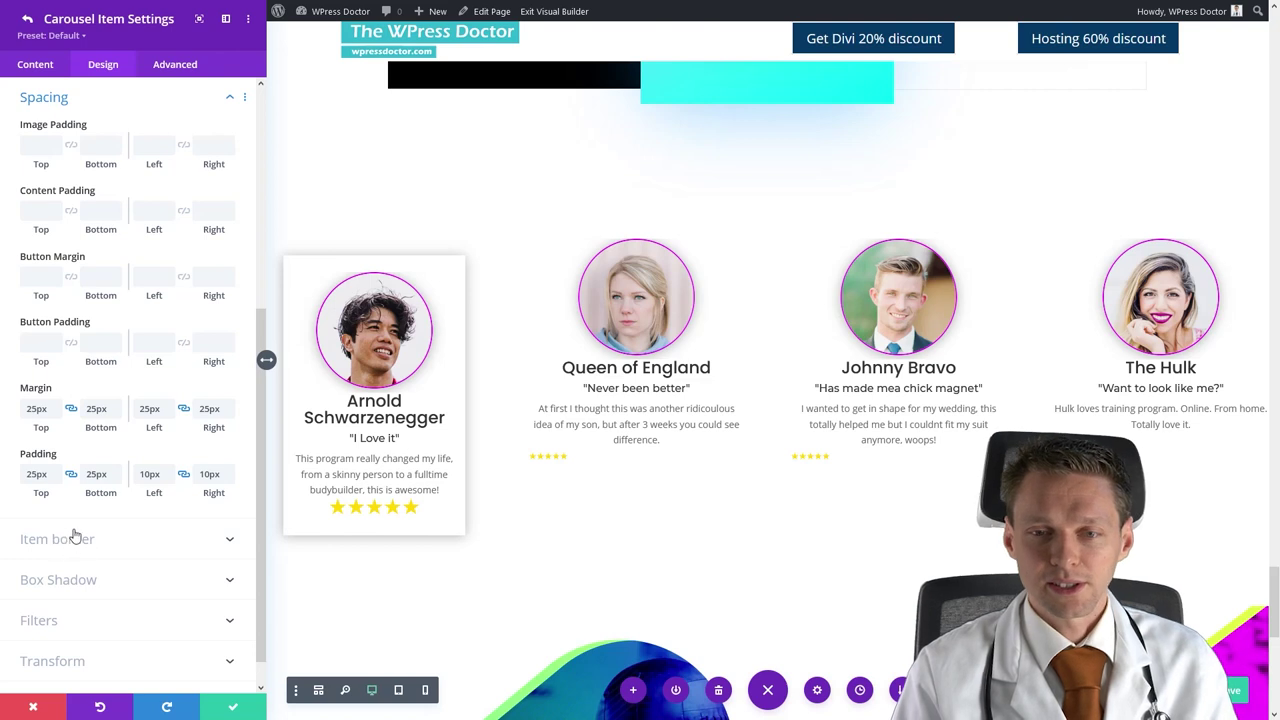
# Look over the first testimonial item's box shadow and filter options, and accept the item's settings.
pyautogui.click(78, 586)
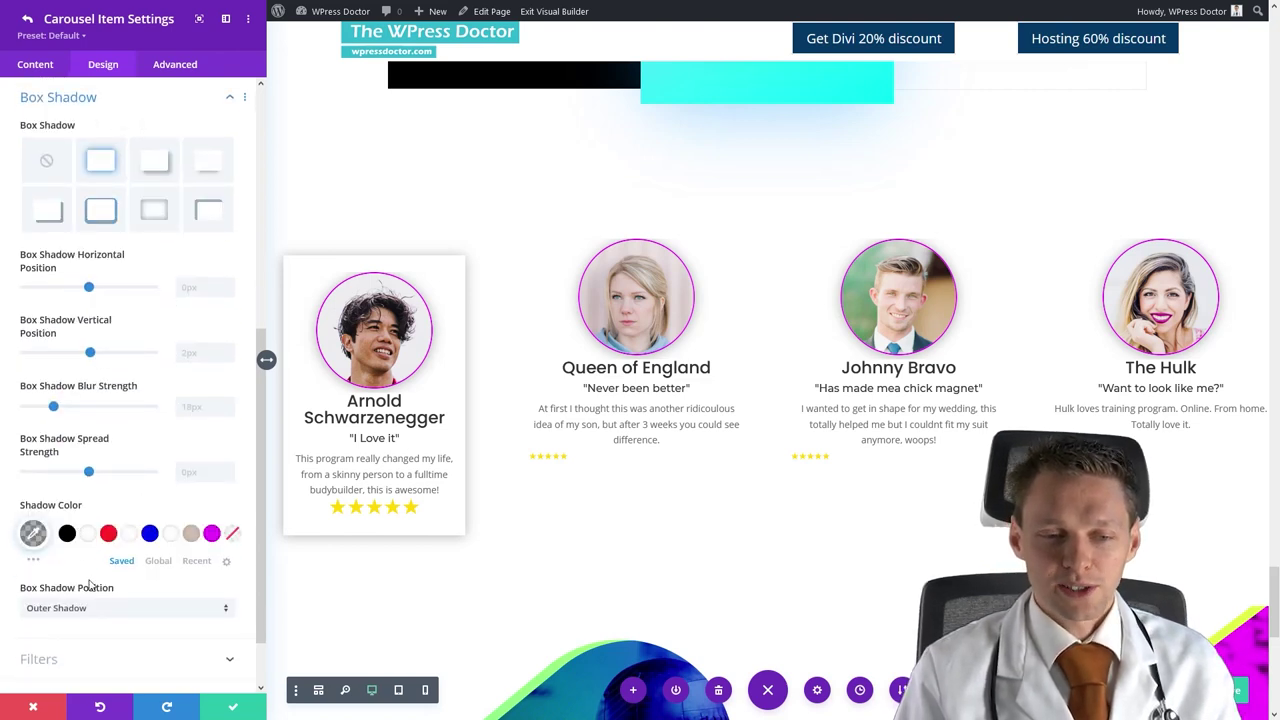
pyautogui.click(56, 664)
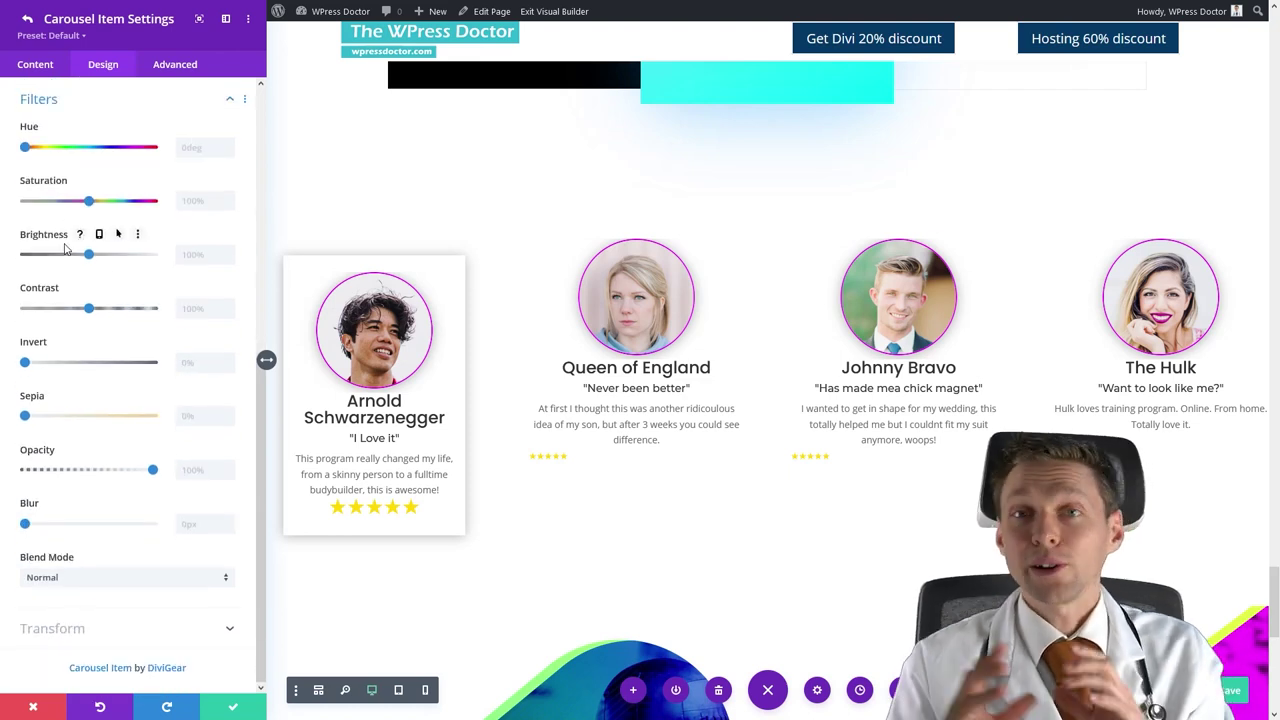
pyautogui.click(32, 102)
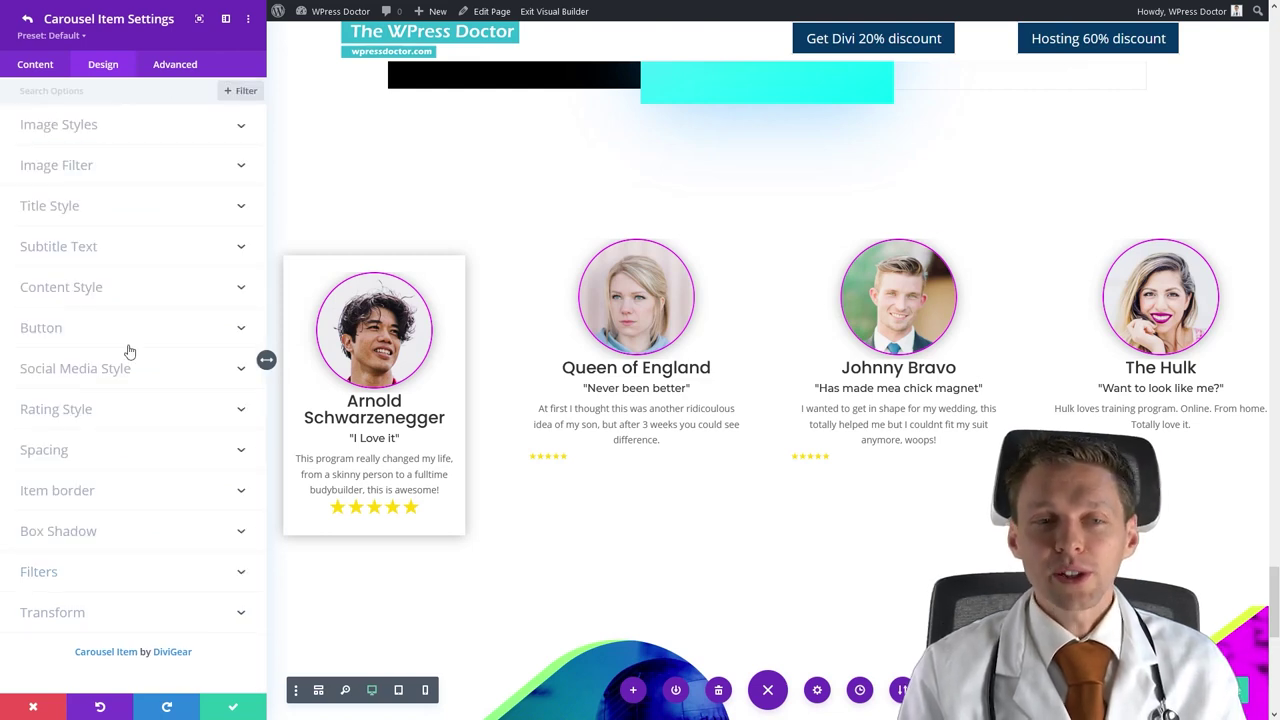
pyautogui.click(229, 709)
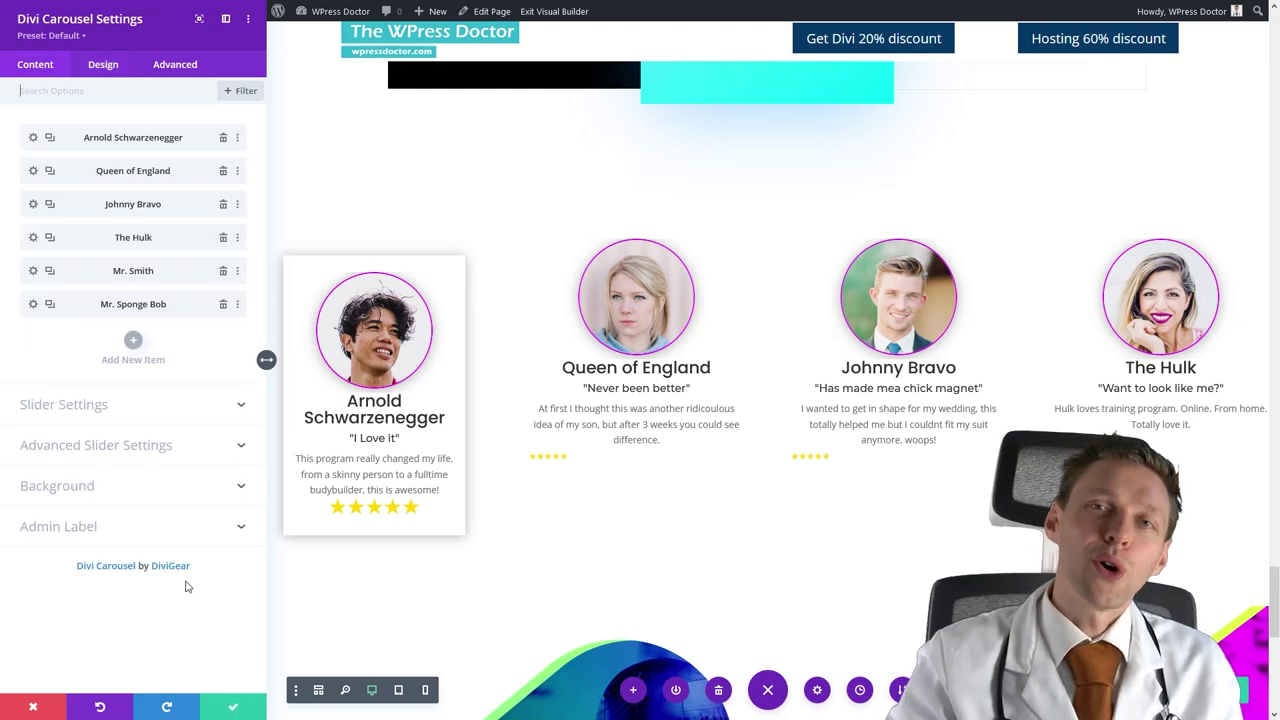
# Extend the first testimonial item's styles to all carousel items throughout This Row.
pyautogui.rightClick(128, 140)
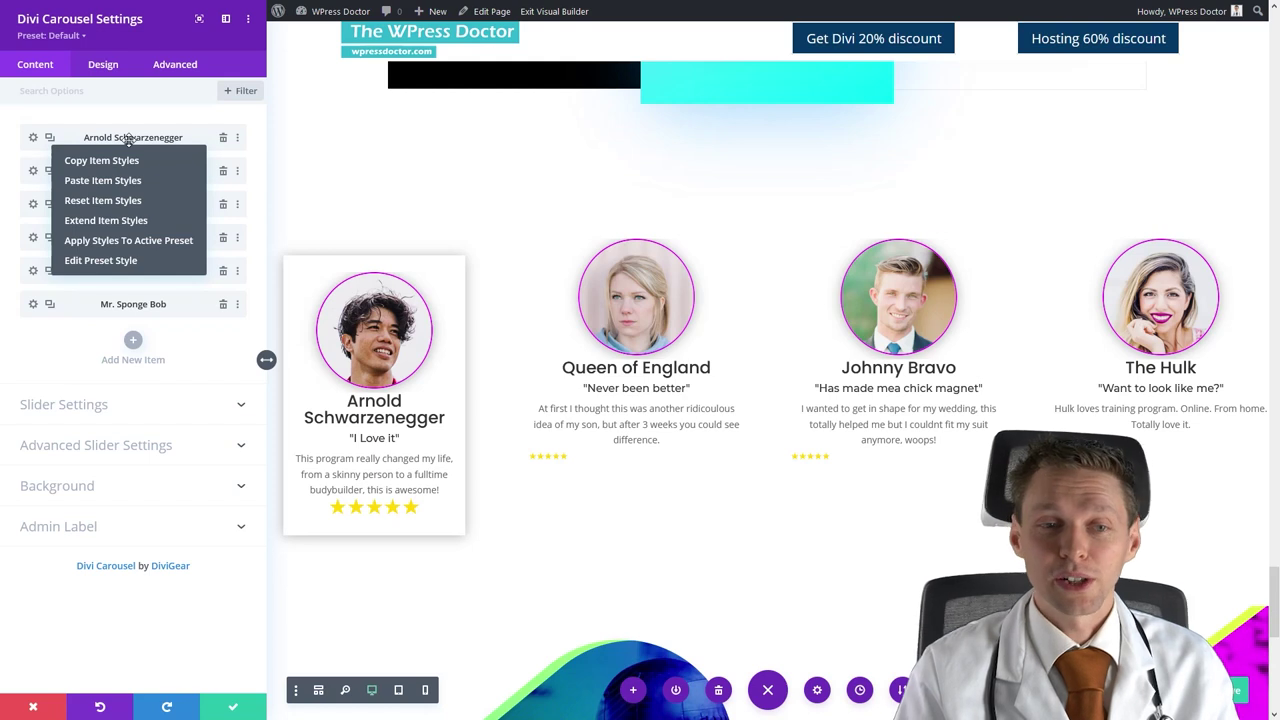
pyautogui.click(106, 221)
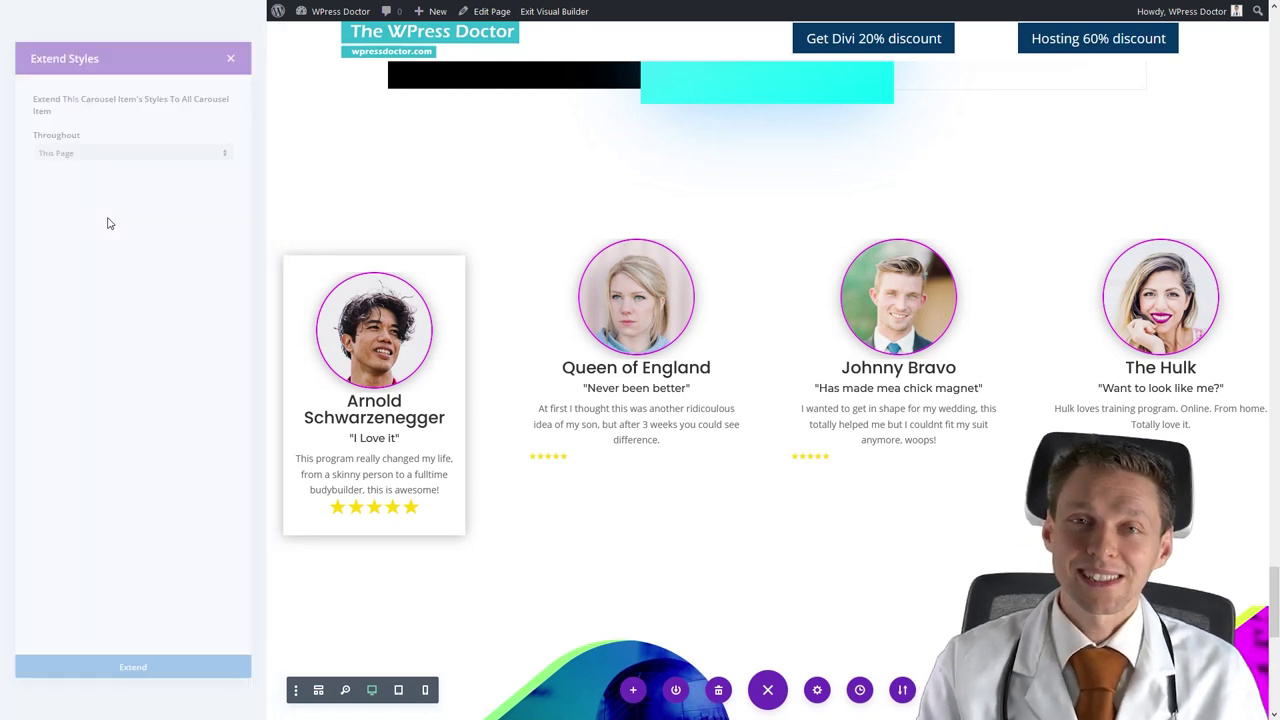
pyautogui.click(89, 125)
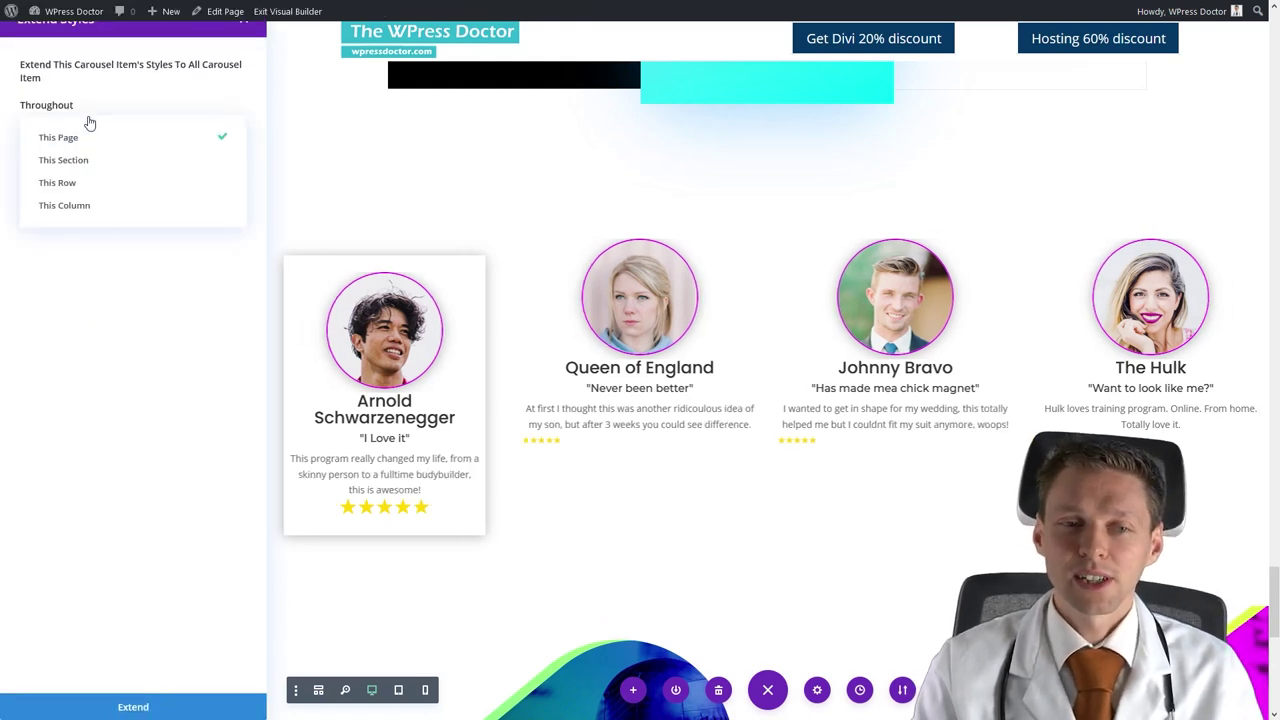
pyautogui.click(82, 184)
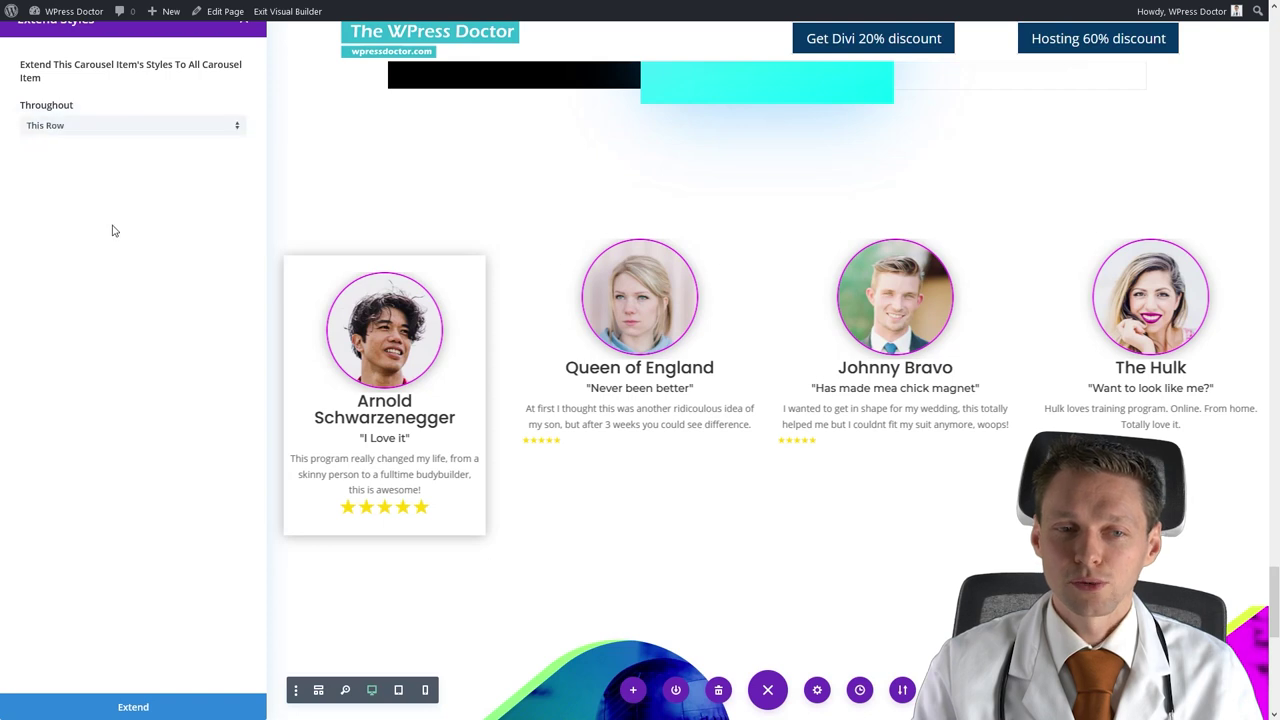
pyautogui.click(150, 709)
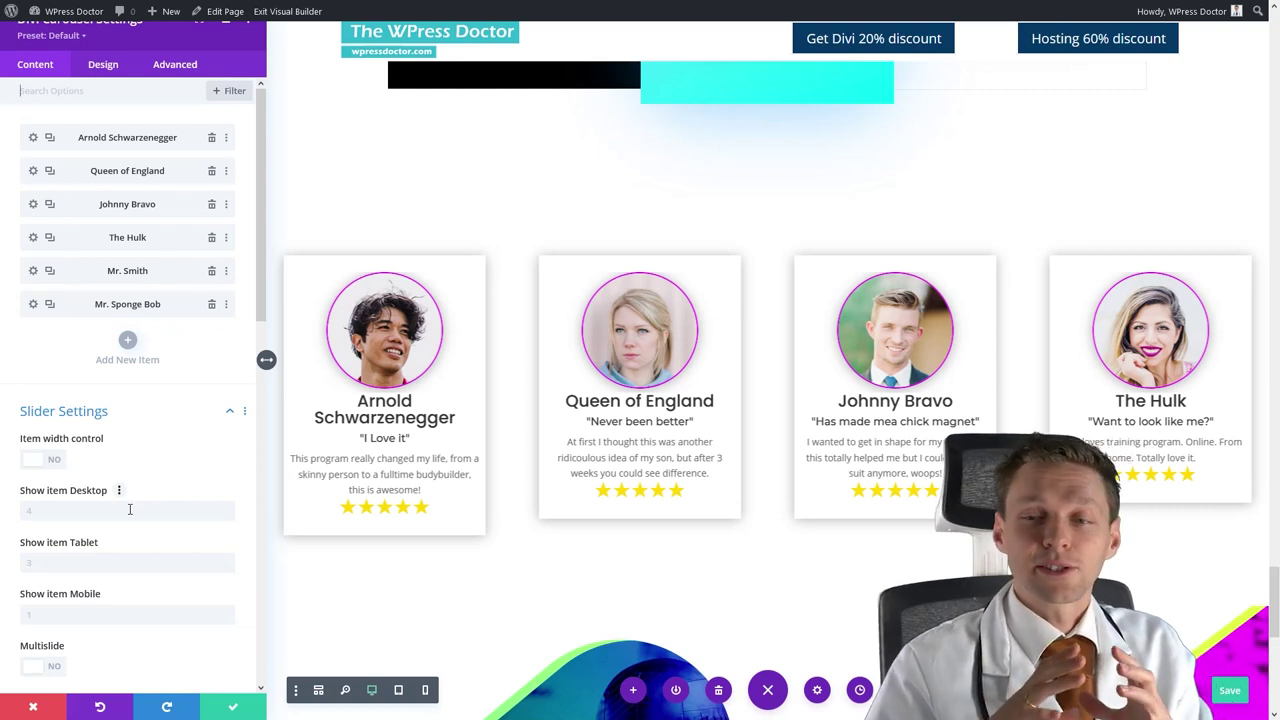
# Turn on the rating for the fifth testimonial item, set it to Five, and accept the item's settings.
pyautogui.click(127, 270)
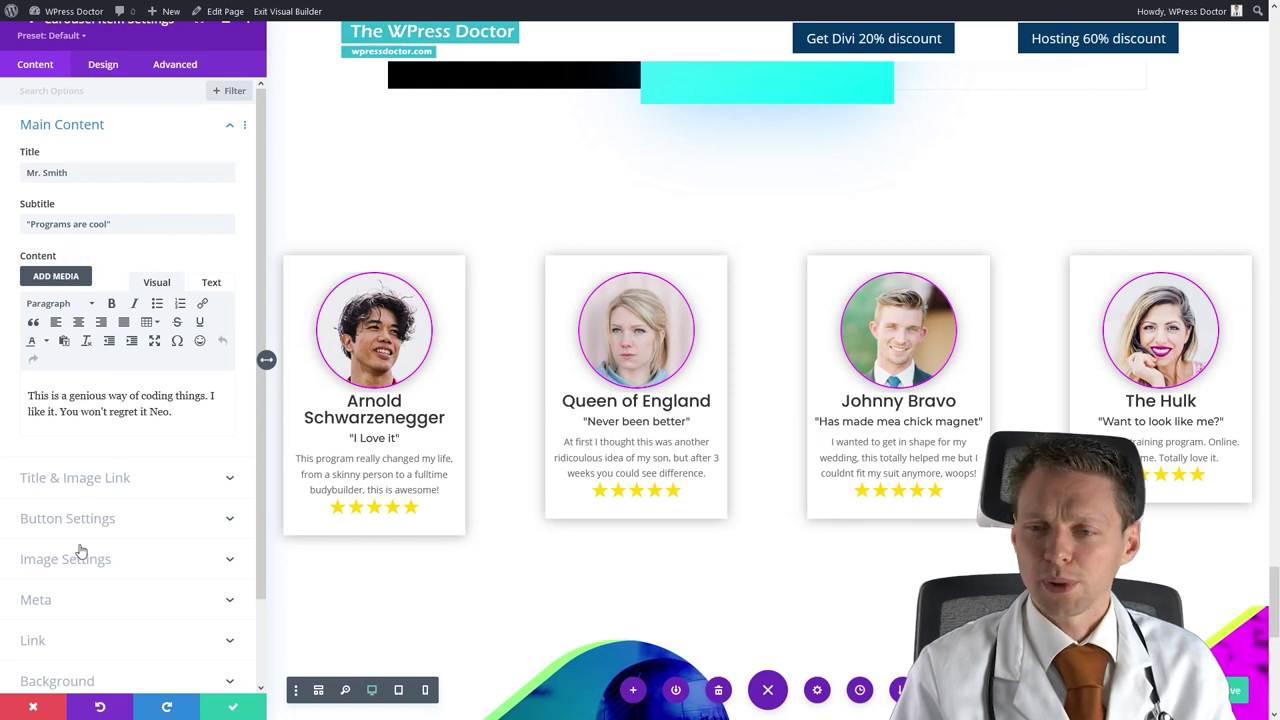
pyautogui.click(62, 603)
pyautogui.click(50, 396)
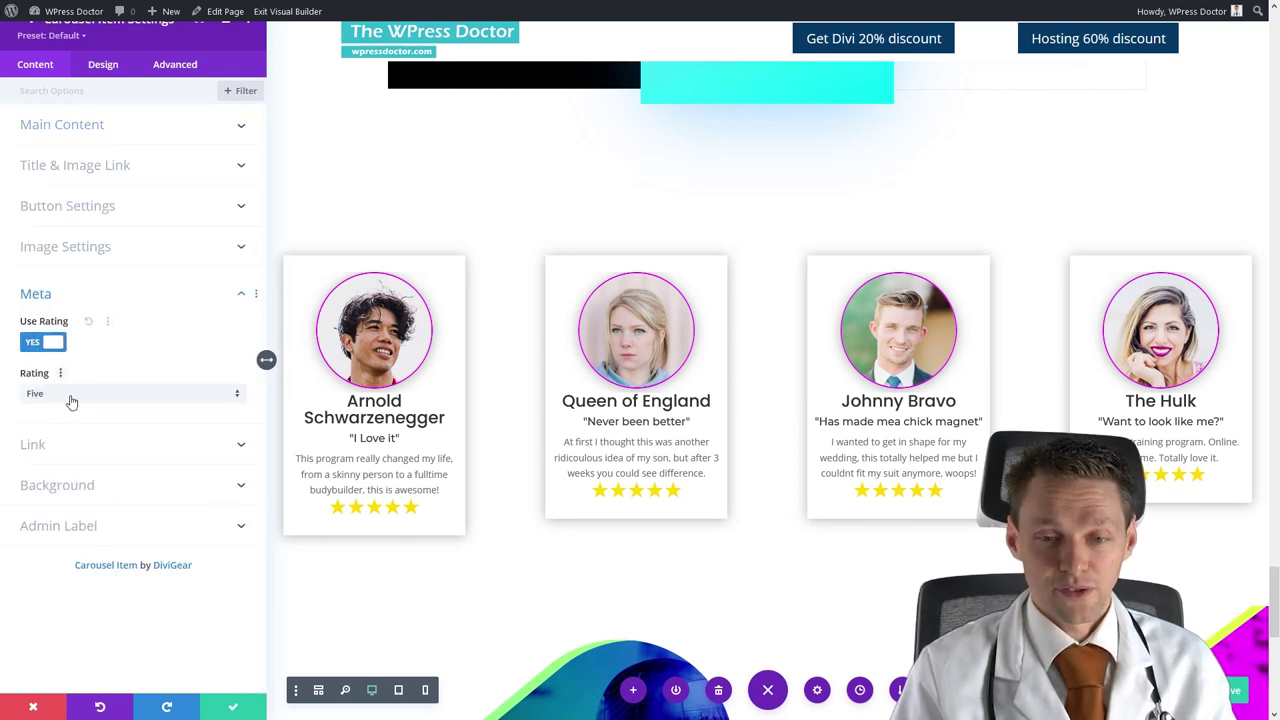
pyautogui.click(226, 705)
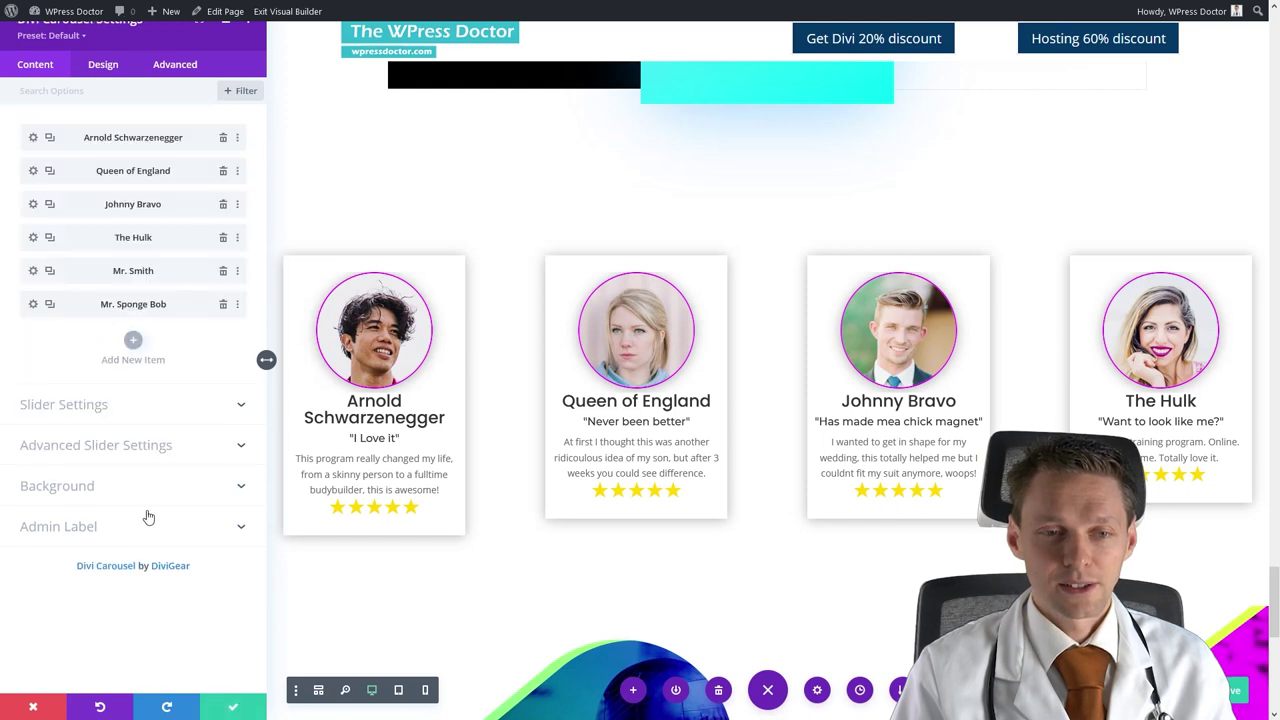
# Turn on the rating for the sixth testimonial item, set it to Five, and close the item's settings.
pyautogui.click(33, 304)
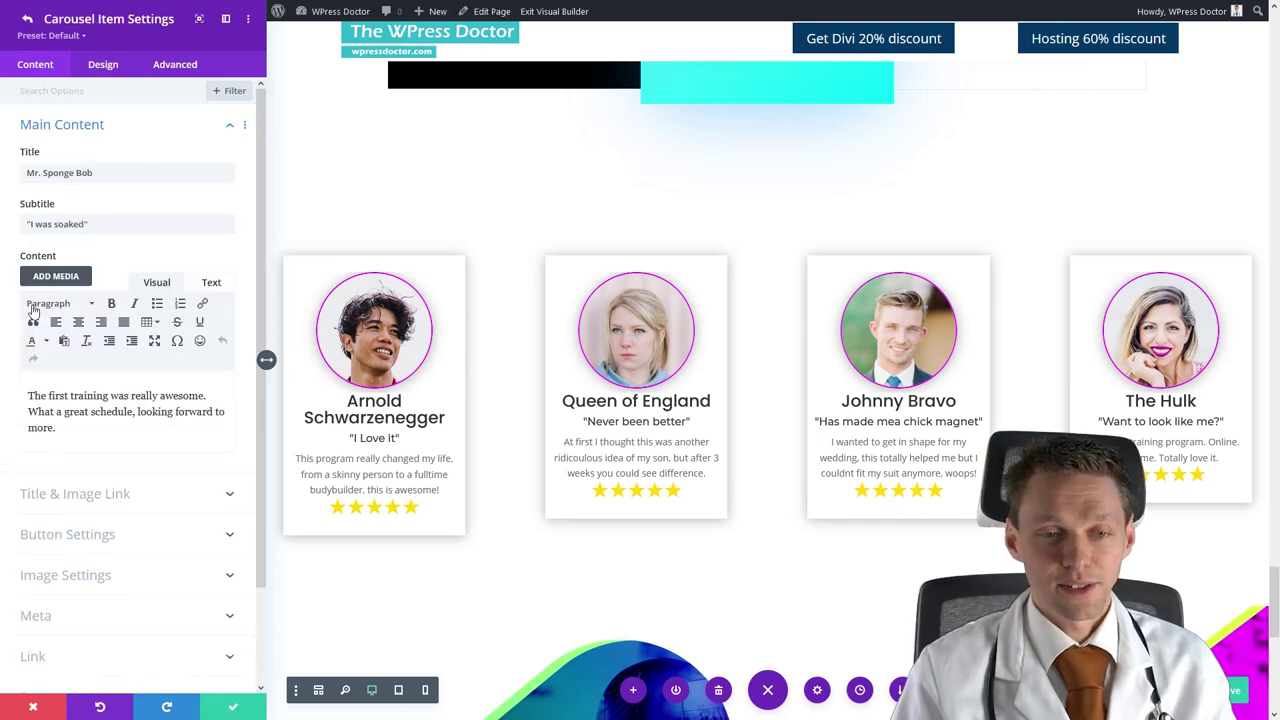
pyautogui.click(64, 614)
pyautogui.click(54, 397)
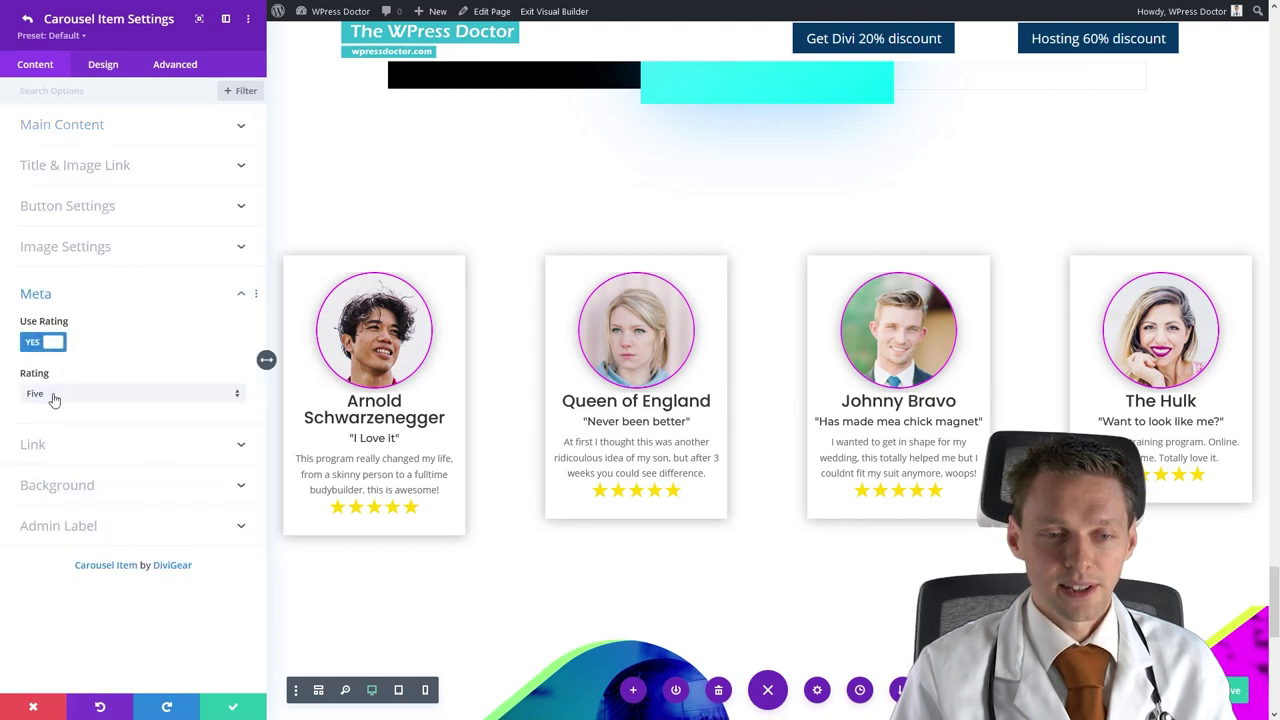
pyautogui.click(236, 708)
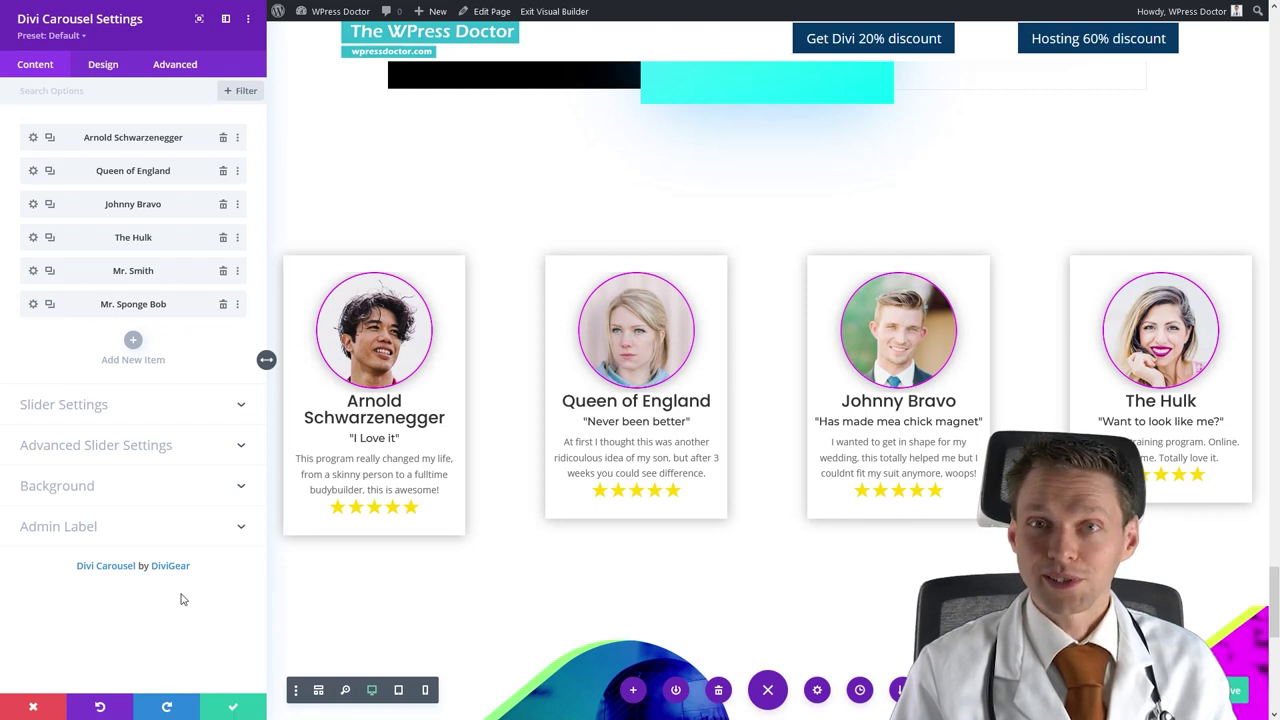
pyautogui.press('Escape')
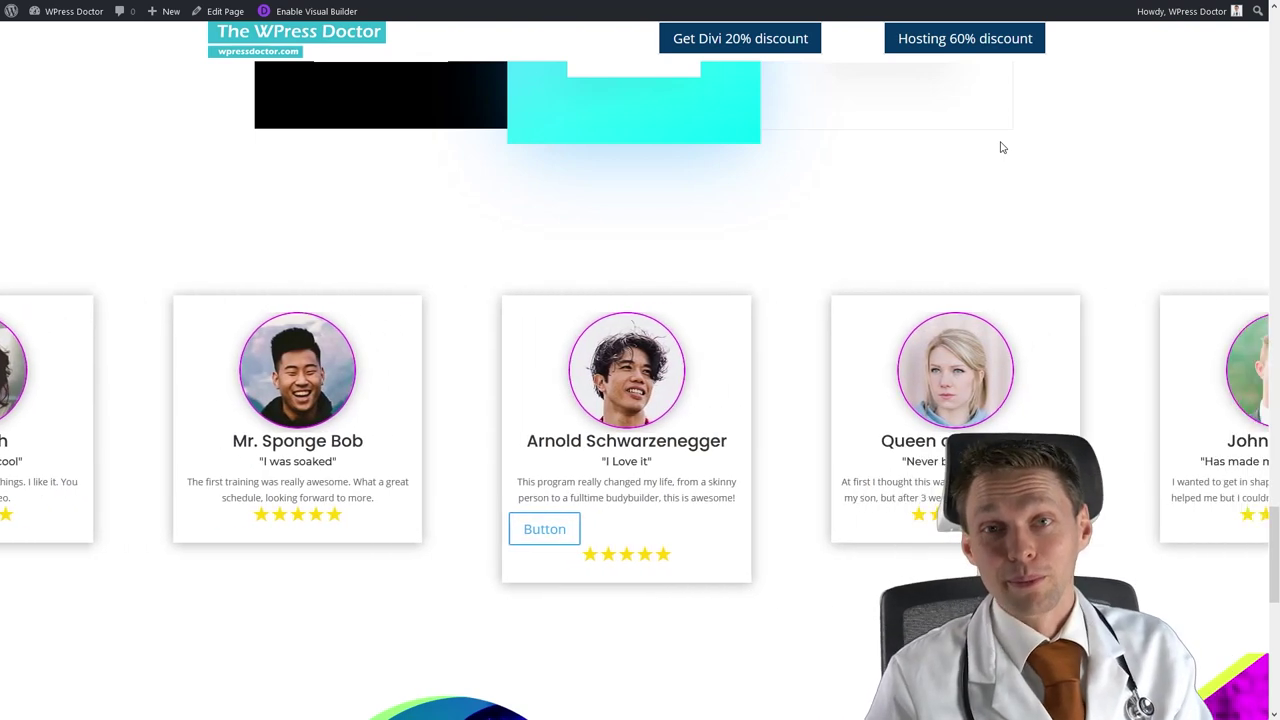
# Add a new section with a two-column row of equal widths above the "Stay Motivated with Performance Tracking" section.
pyautogui.middleClick(1087, 207)
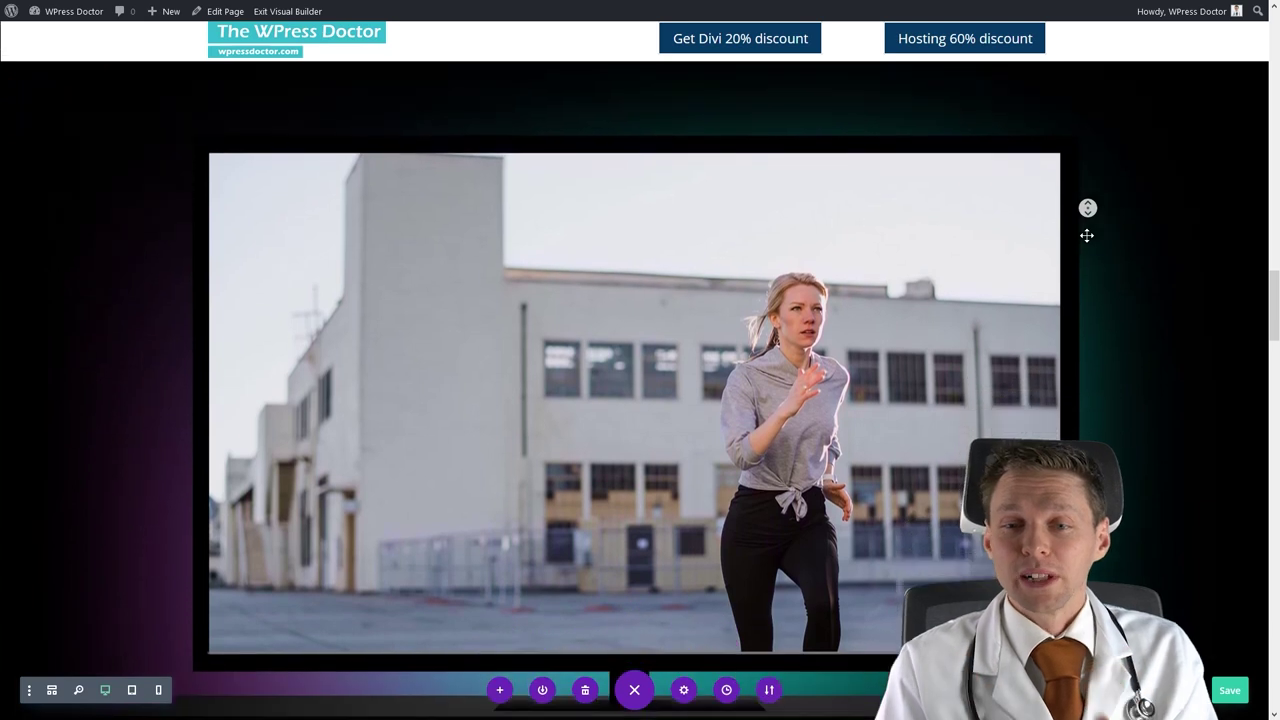
pyautogui.scroll(-2, 1087, 235)
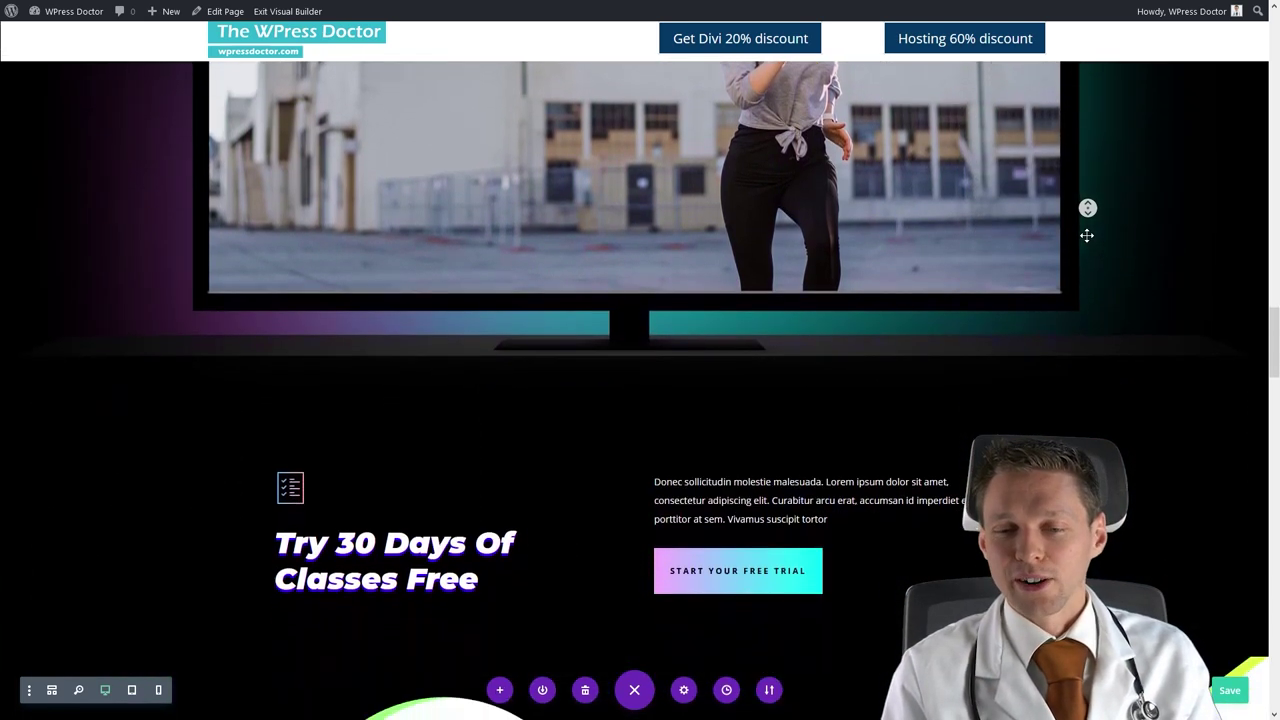
pyautogui.scroll(2, 980, 240)
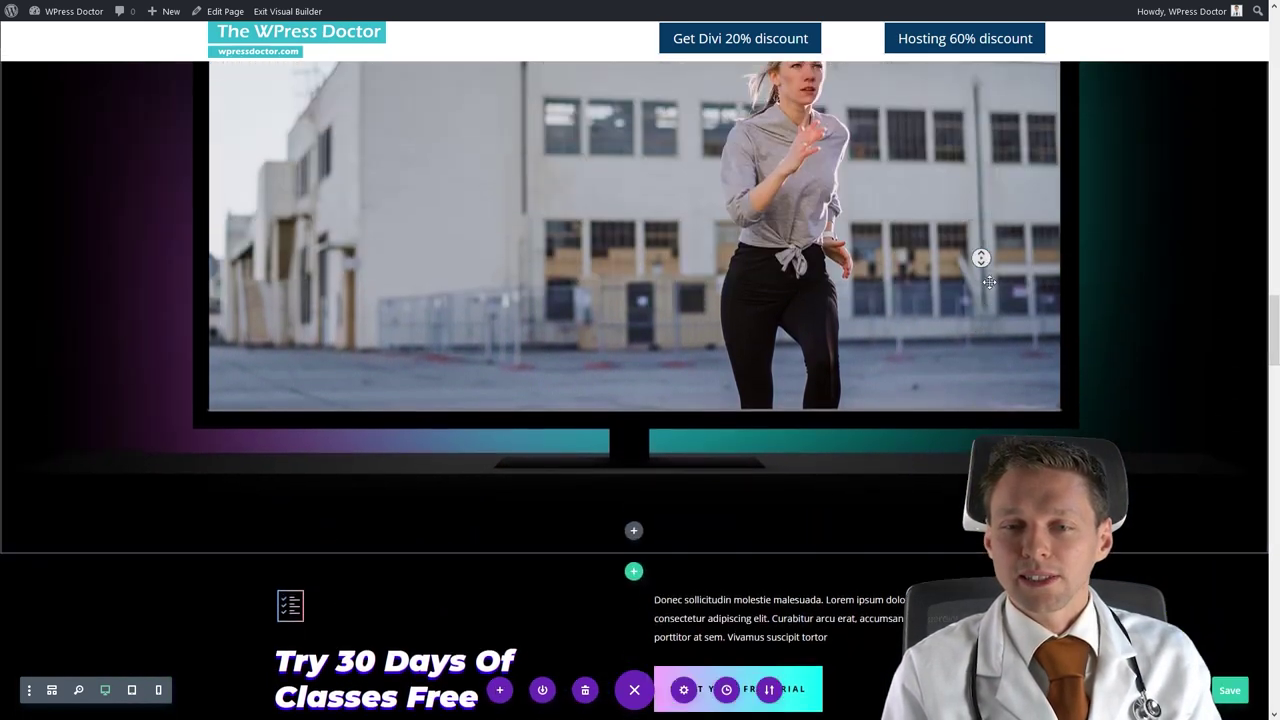
pyautogui.scroll(-6, 986, 305)
pyautogui.scroll(-8, 980, 294)
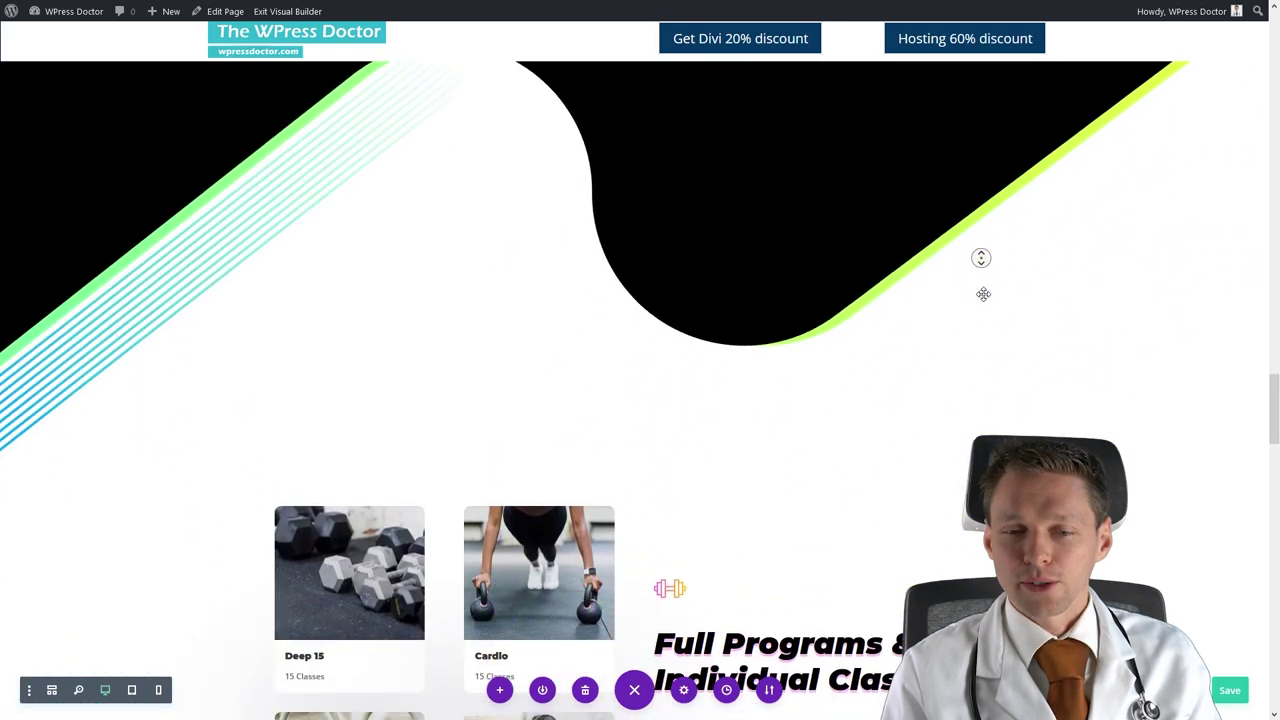
pyautogui.scroll(1, 712, 225)
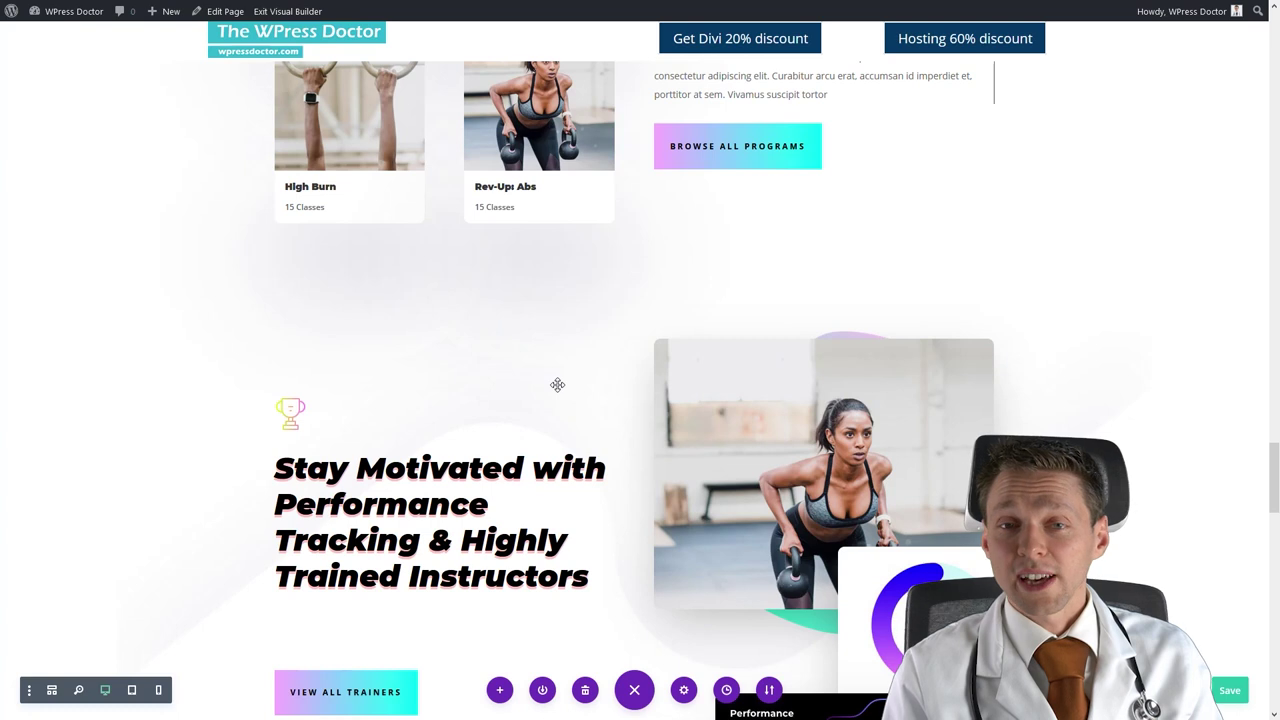
pyautogui.click(557, 384)
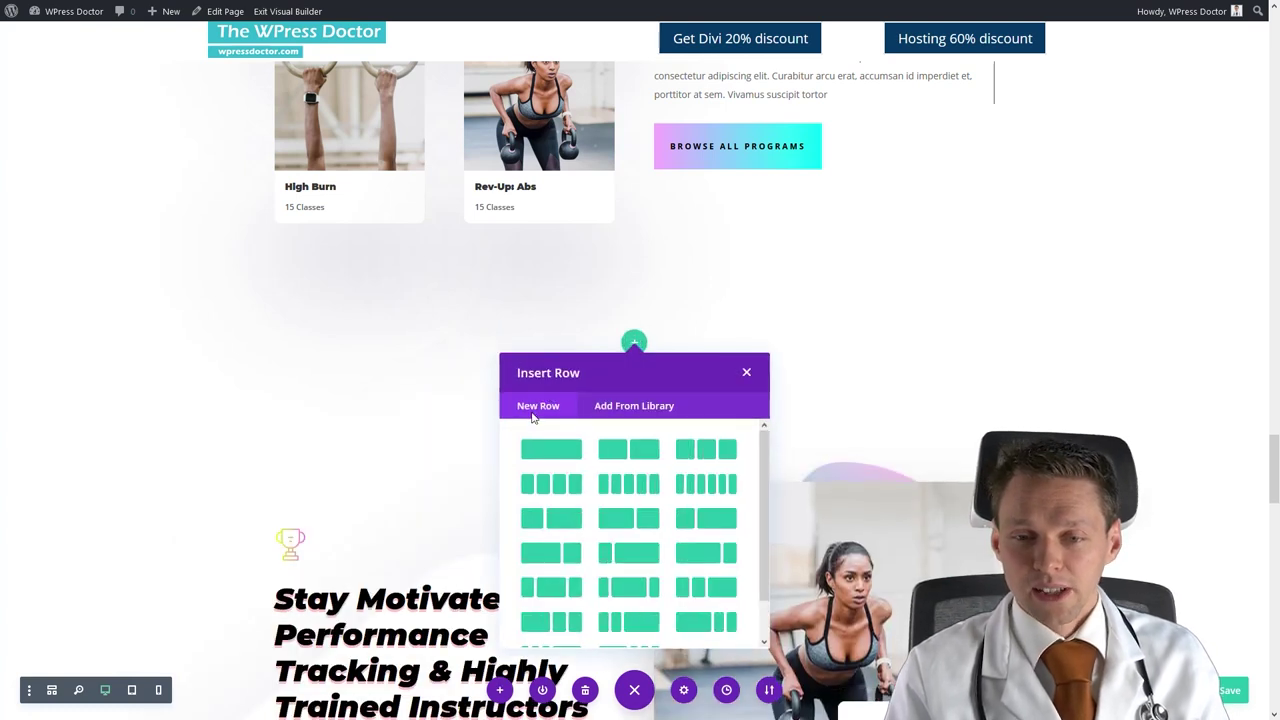
pyautogui.click(624, 452)
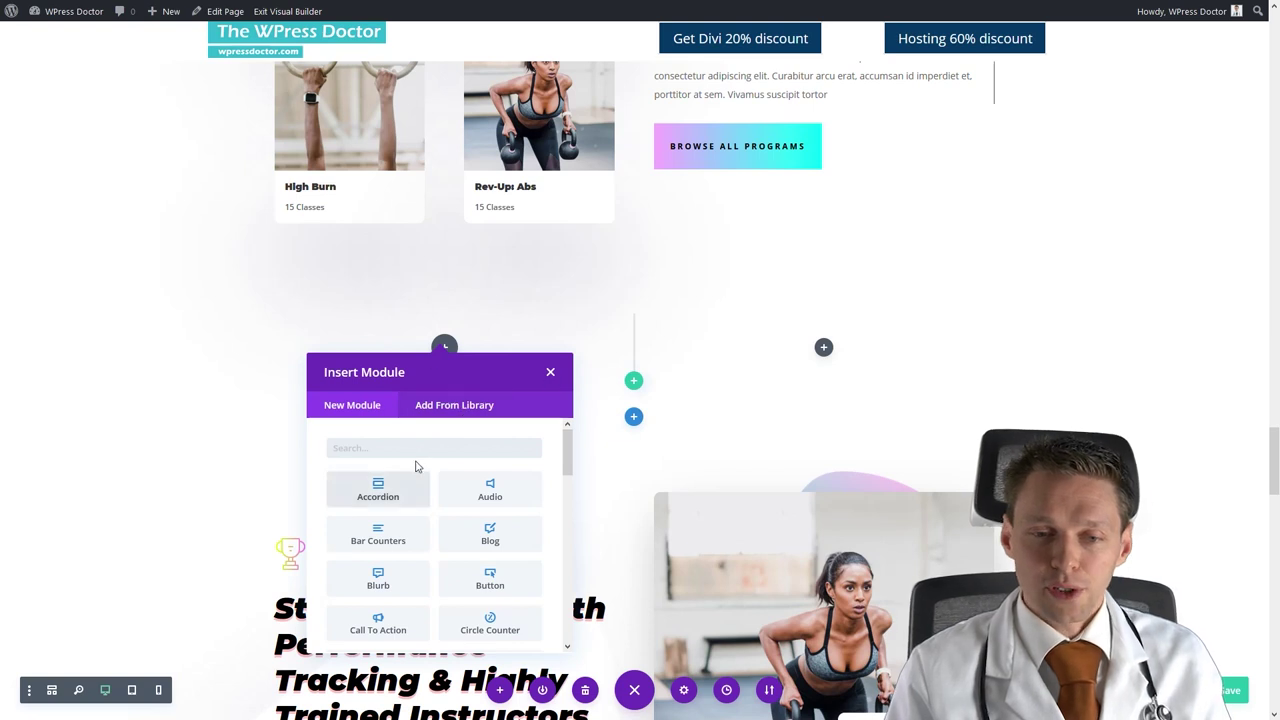
# Insert a Text module in the new row's first column with the Heading 2 text "Meet the team".
pyautogui.write('text')
pyautogui.click(378, 489)
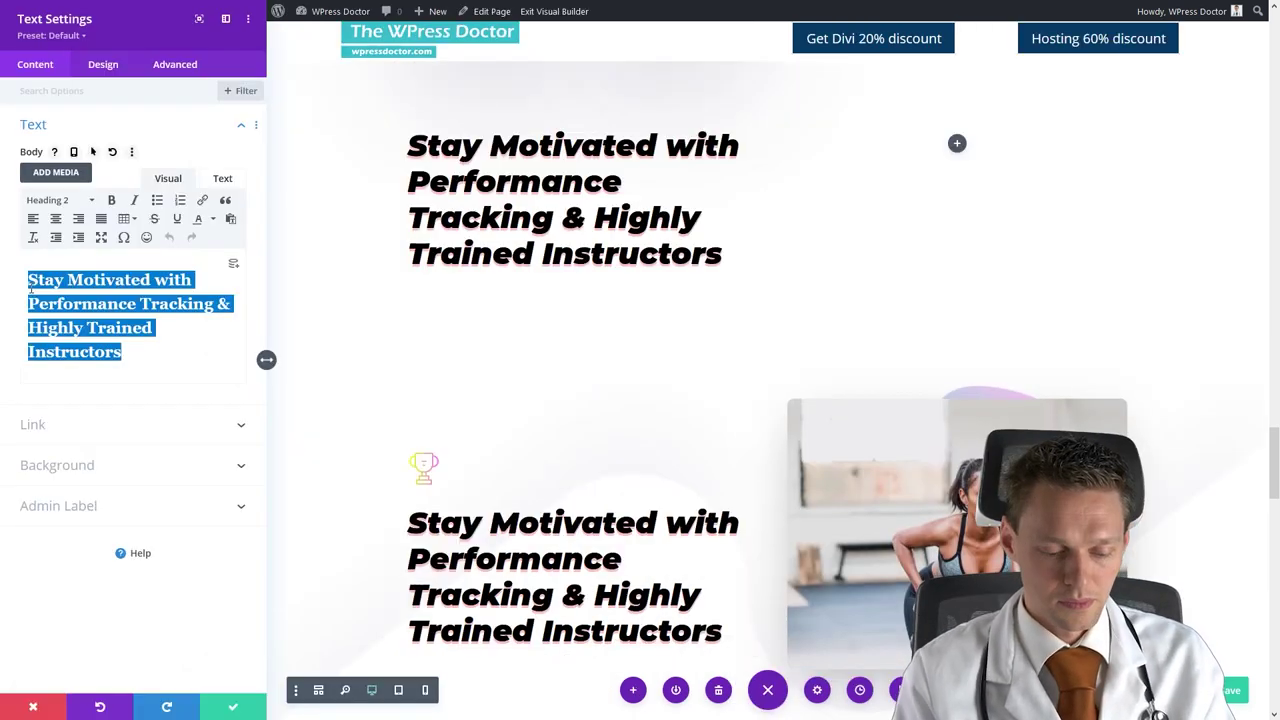
pyautogui.write('Meet the ')
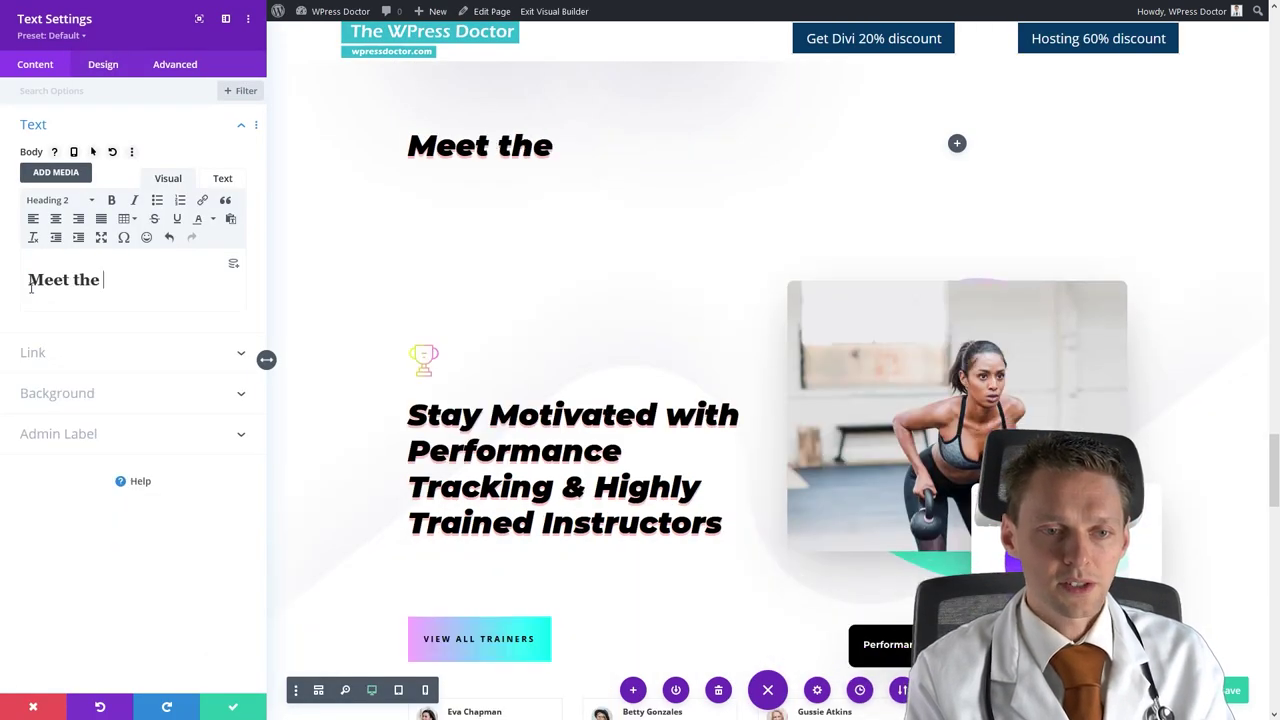
pyautogui.write('team')
pyautogui.click(240, 706)
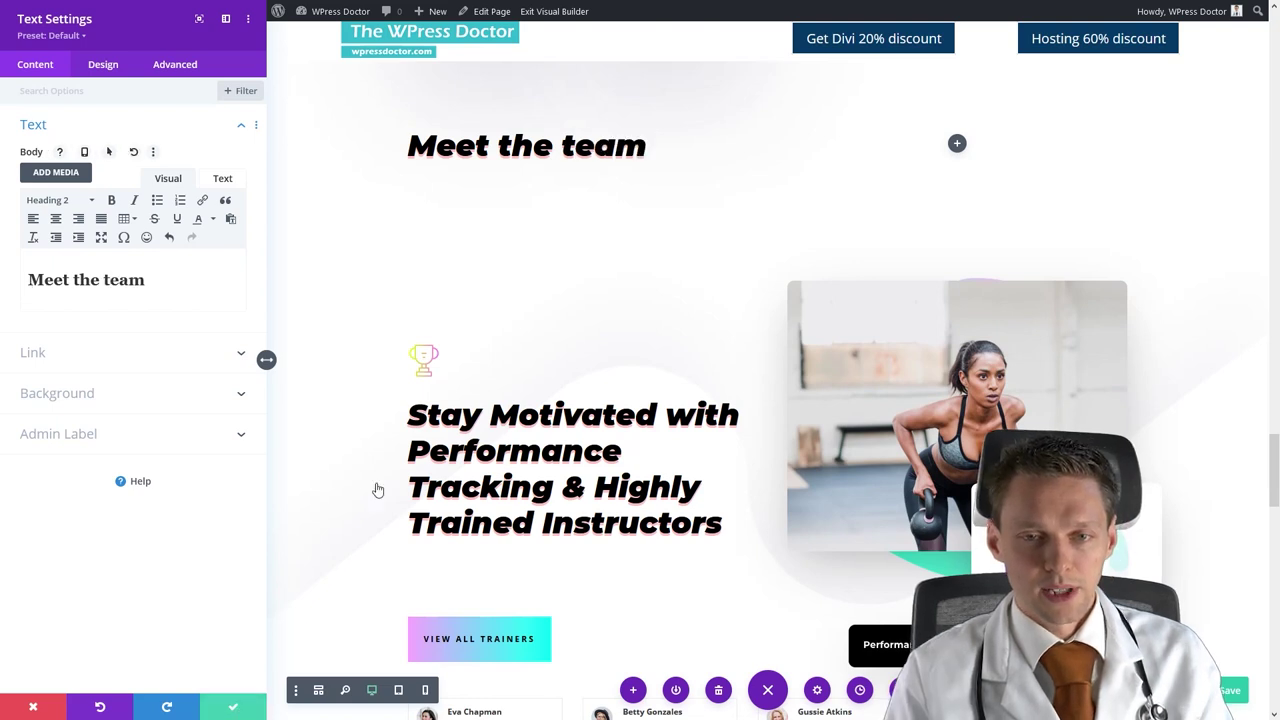
# Give the first column of the "Meet the team" row a black background and finish its column settings.
pyautogui.scroll(3, 435, 341)
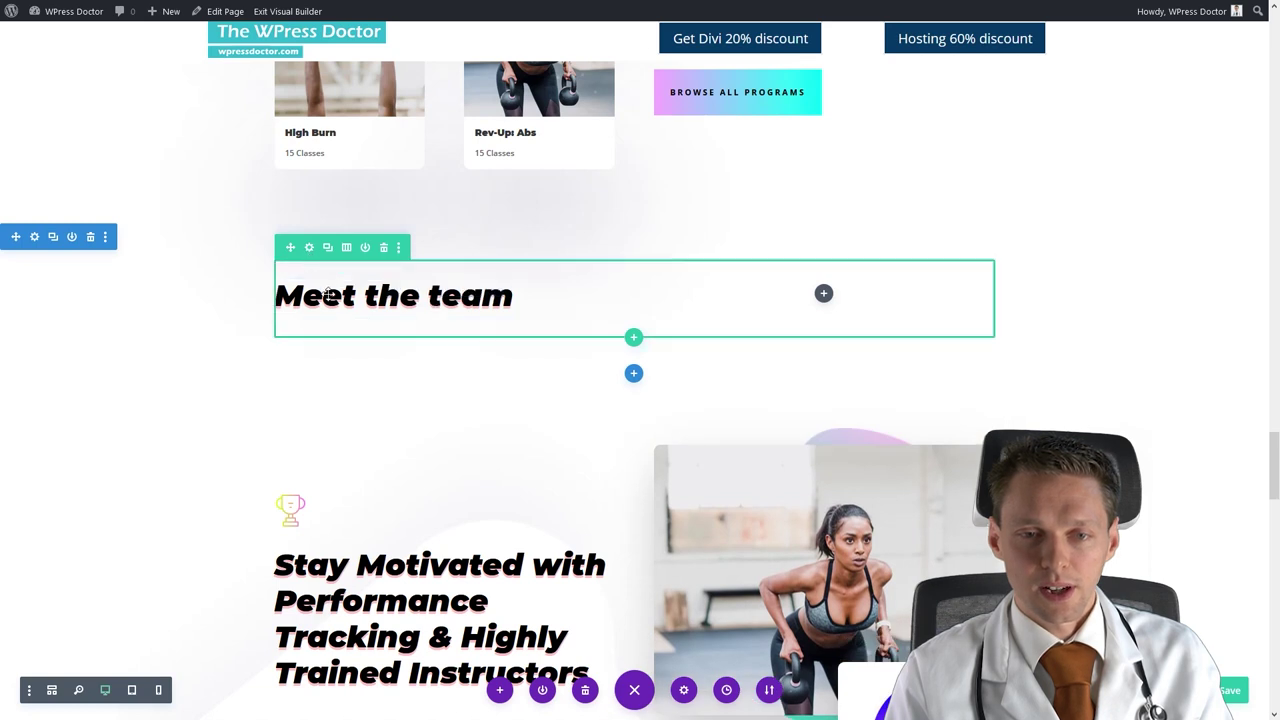
pyautogui.click(303, 246)
pyautogui.click(31, 184)
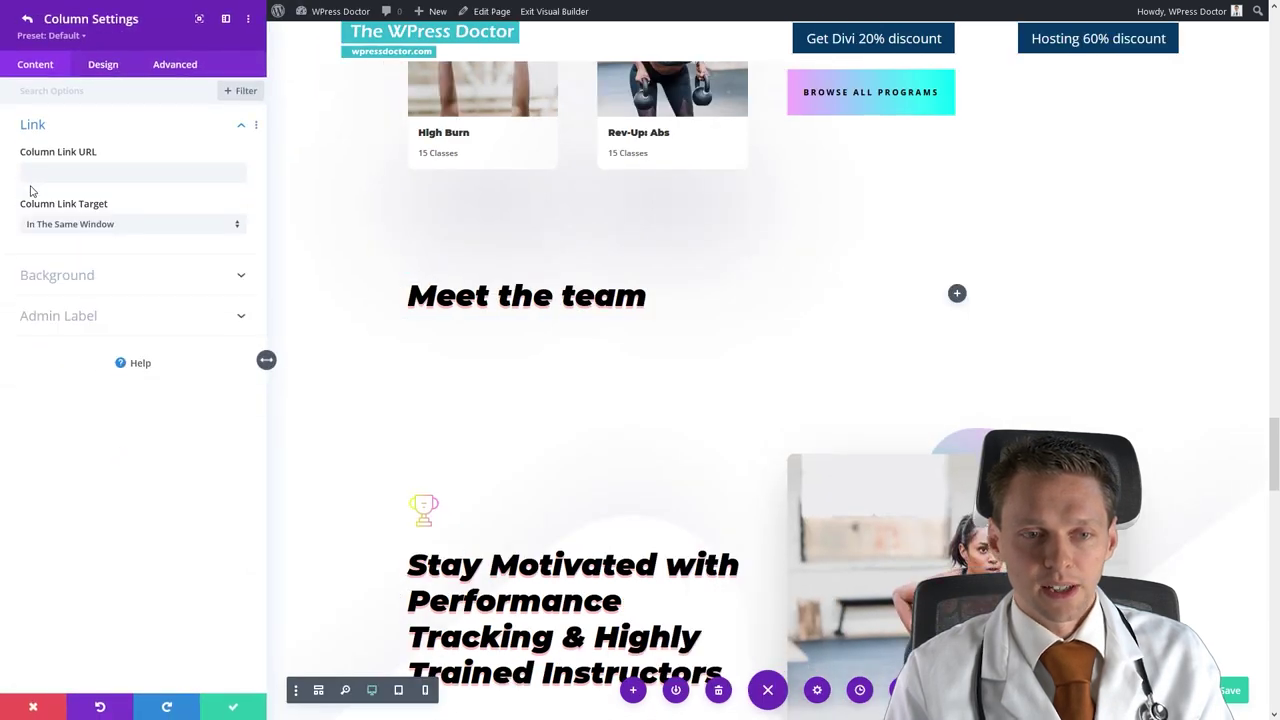
pyautogui.click(60, 285)
pyautogui.click(68, 398)
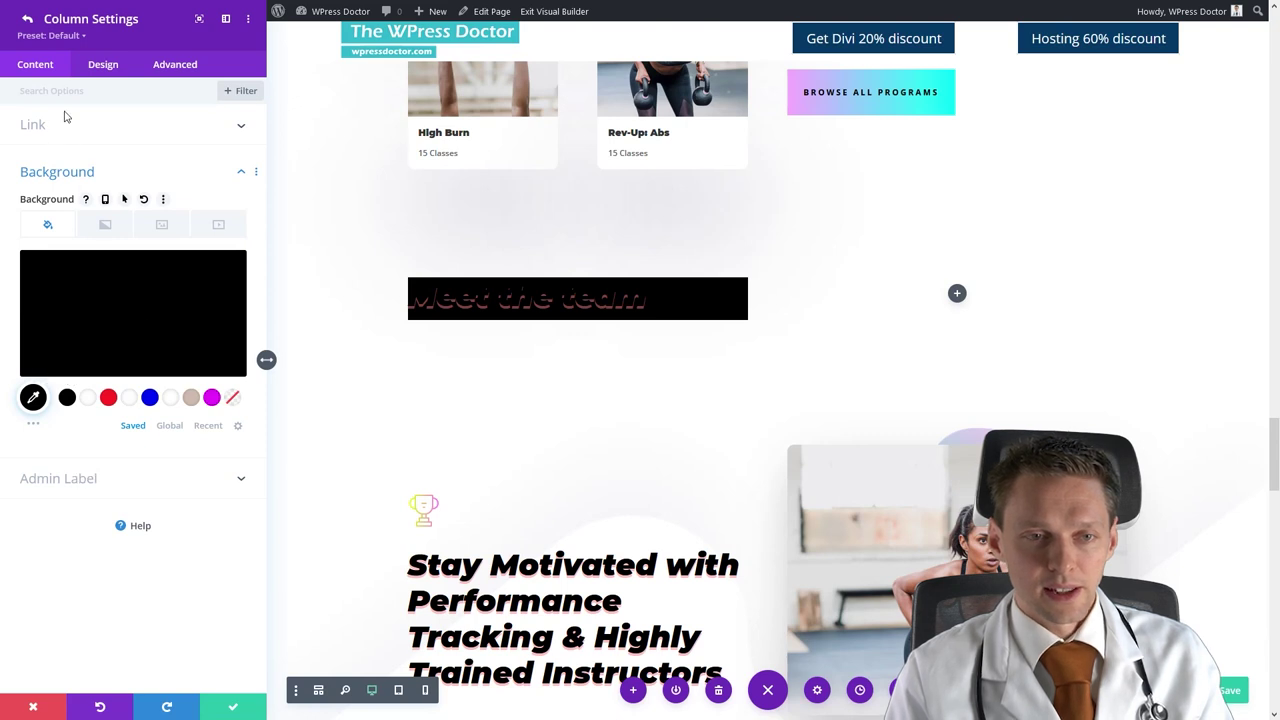
pyautogui.click(101, 65)
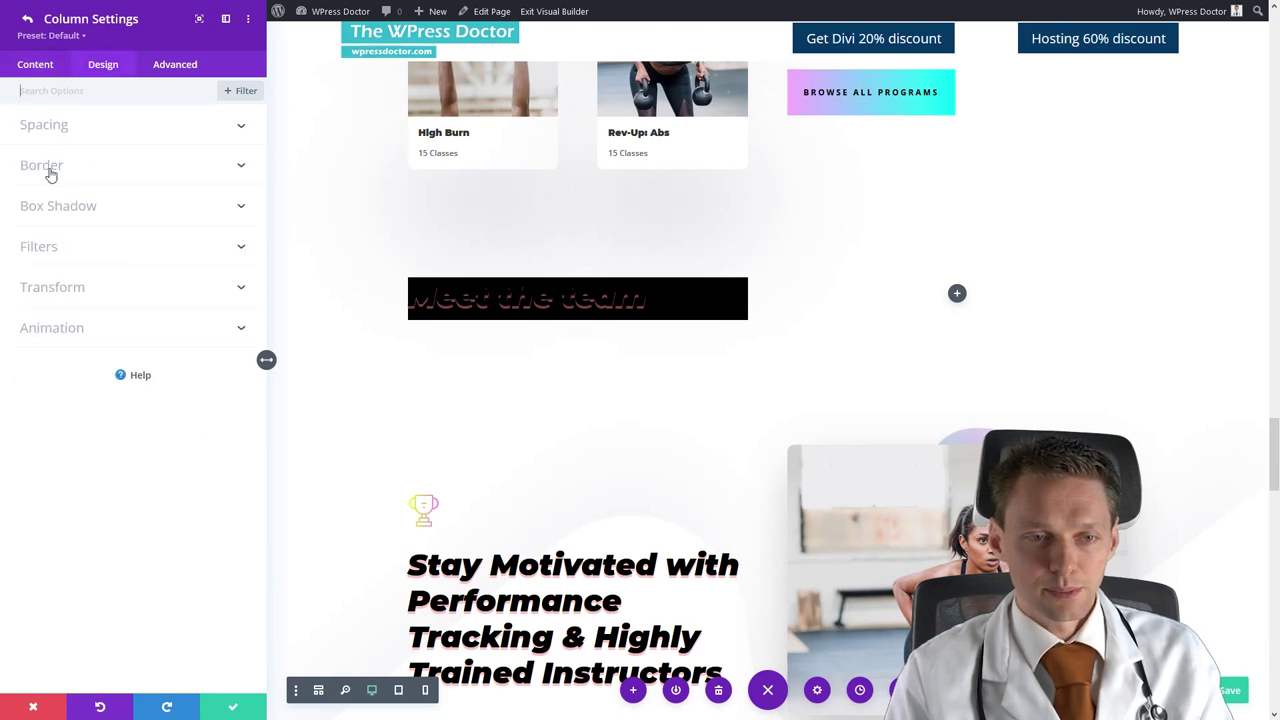
pyautogui.press('Escape')
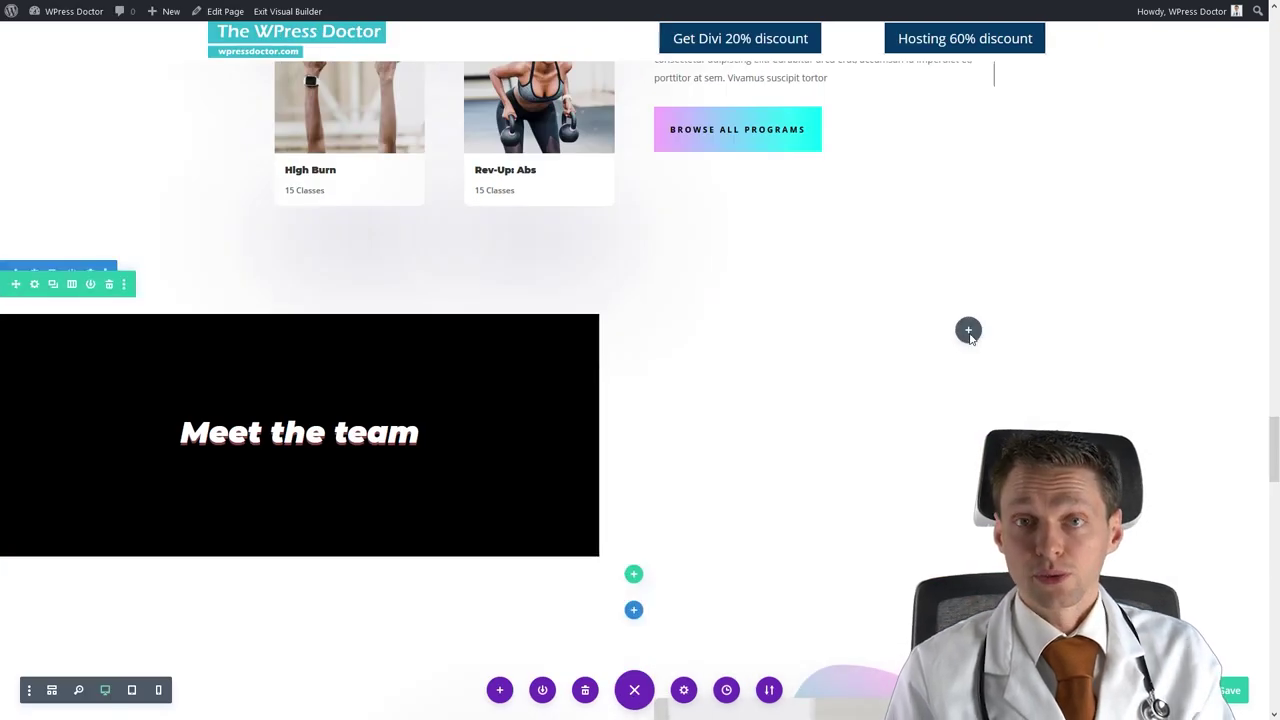
# Insert a Divi Carousel module in the row's second column and enter the trainer's name as its first item's title.
pyautogui.click(968, 331)
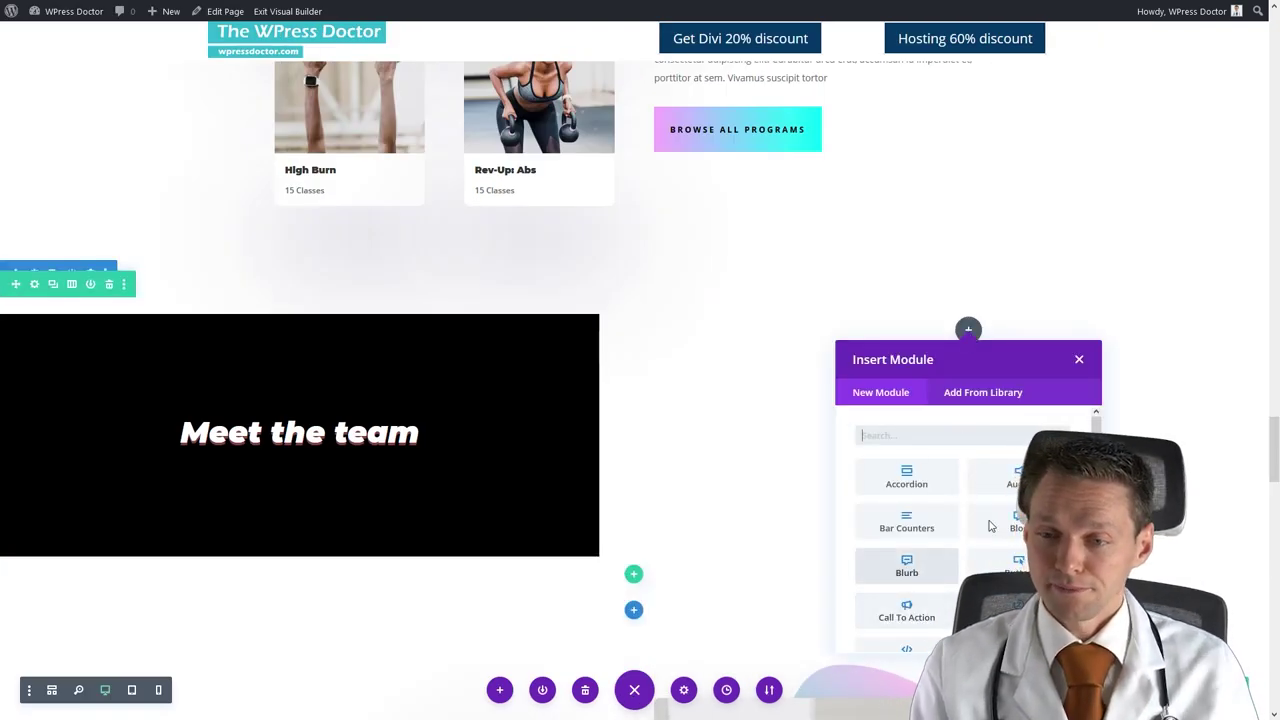
pyautogui.scroll(-1, 991, 523)
pyautogui.scroll(-1, 968, 530)
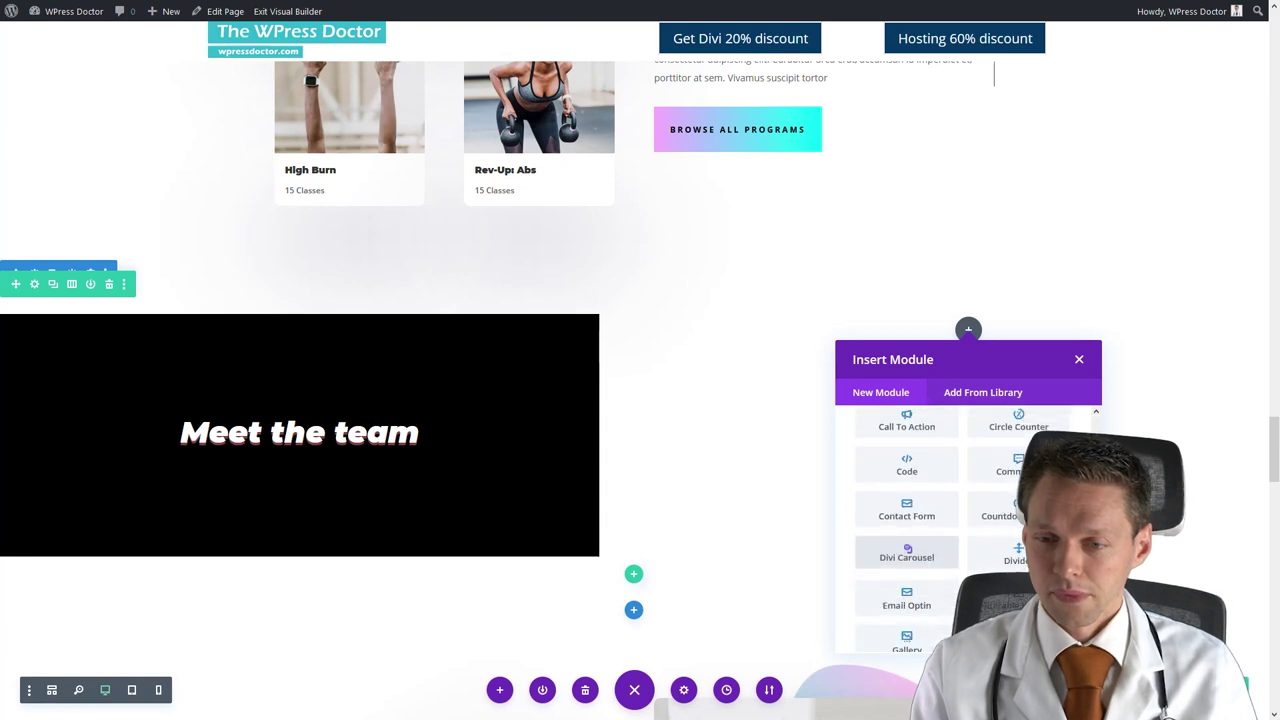
pyautogui.click(906, 553)
pyautogui.click(128, 137)
pyautogui.click(91, 172)
pyautogui.write('Mr Tough')
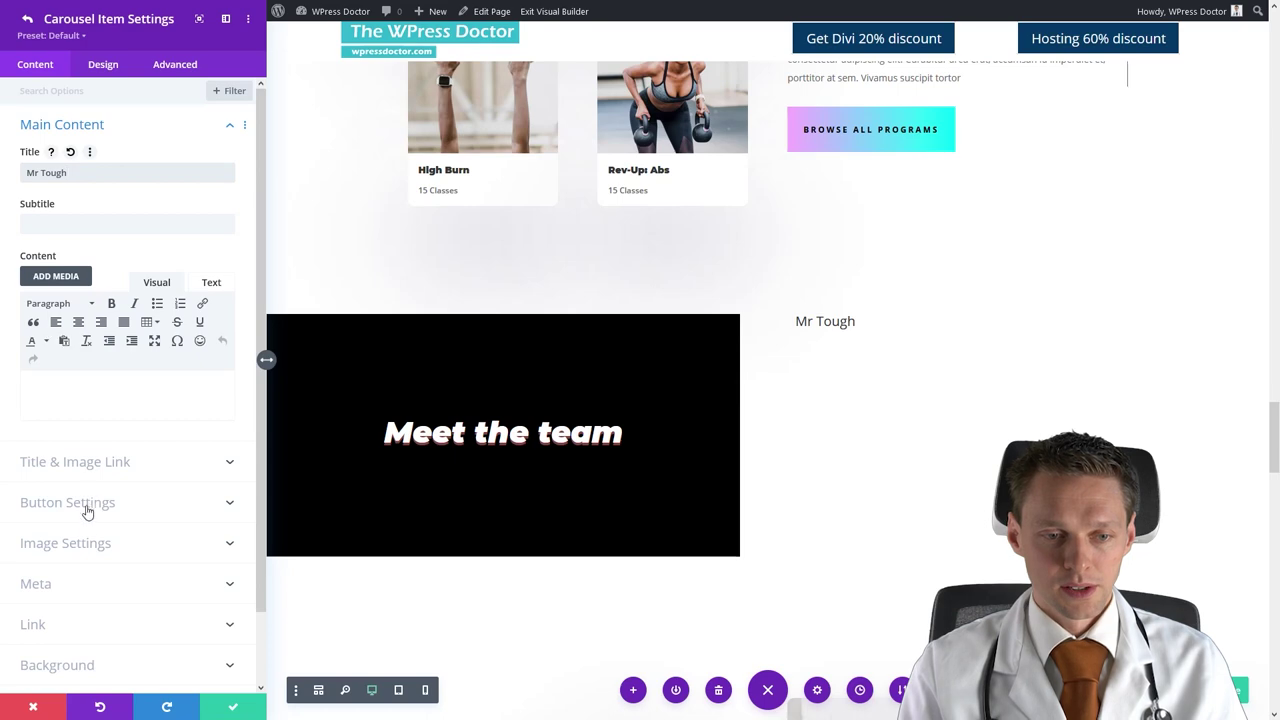
# Choose a trainer's portrait photo from the media library as the carousel item's image.
pyautogui.click(85, 543)
pyautogui.click(134, 290)
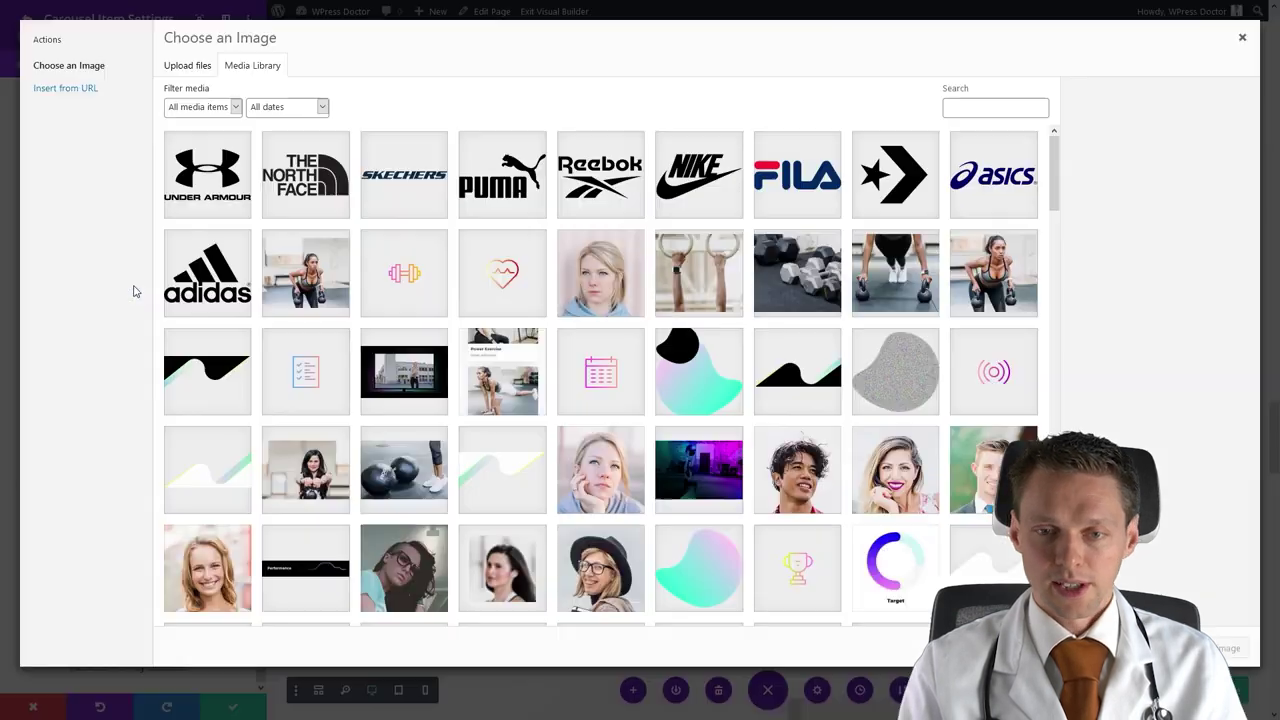
pyautogui.moveTo(1052, 190); pyautogui.dragTo(1052, 375)
pyautogui.click(400, 329)
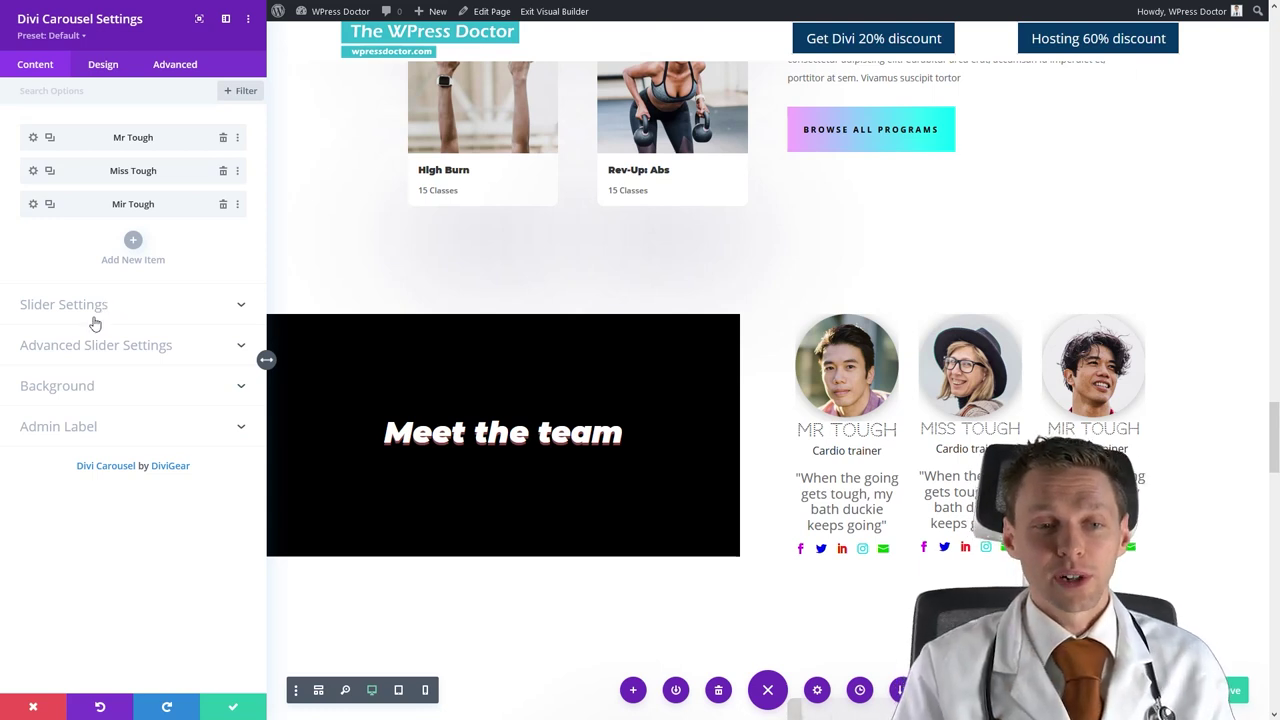
# Set the team carousel to show 1 item on desktop and turn on Center Slide, Loop and AutoPlay.
pyautogui.click(94, 323)
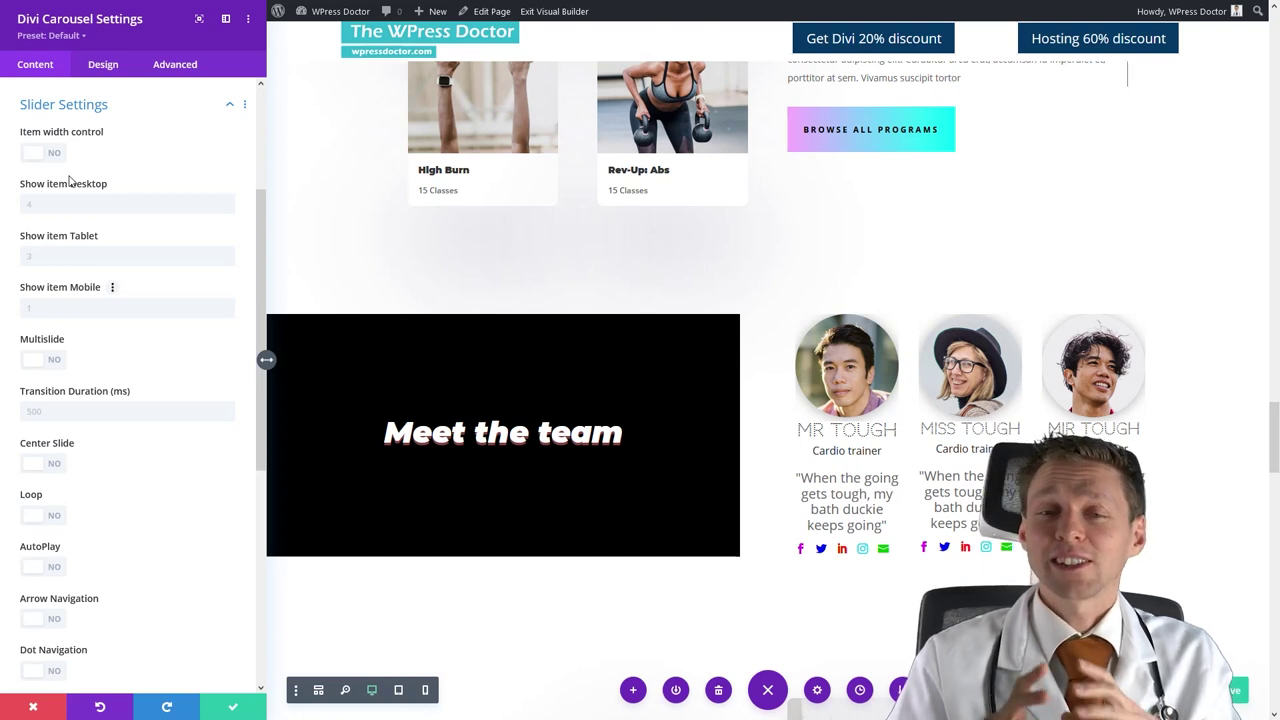
pyautogui.click(90, 205)
pyautogui.write('1')
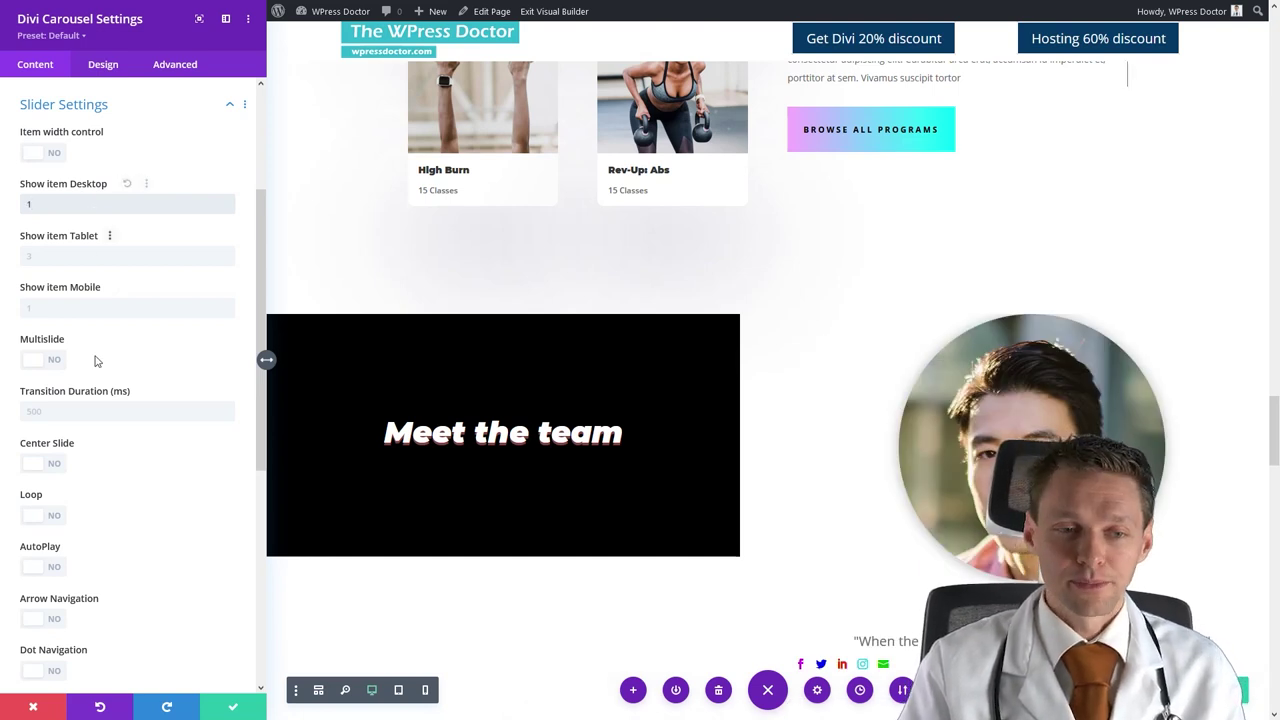
pyautogui.click(58, 463)
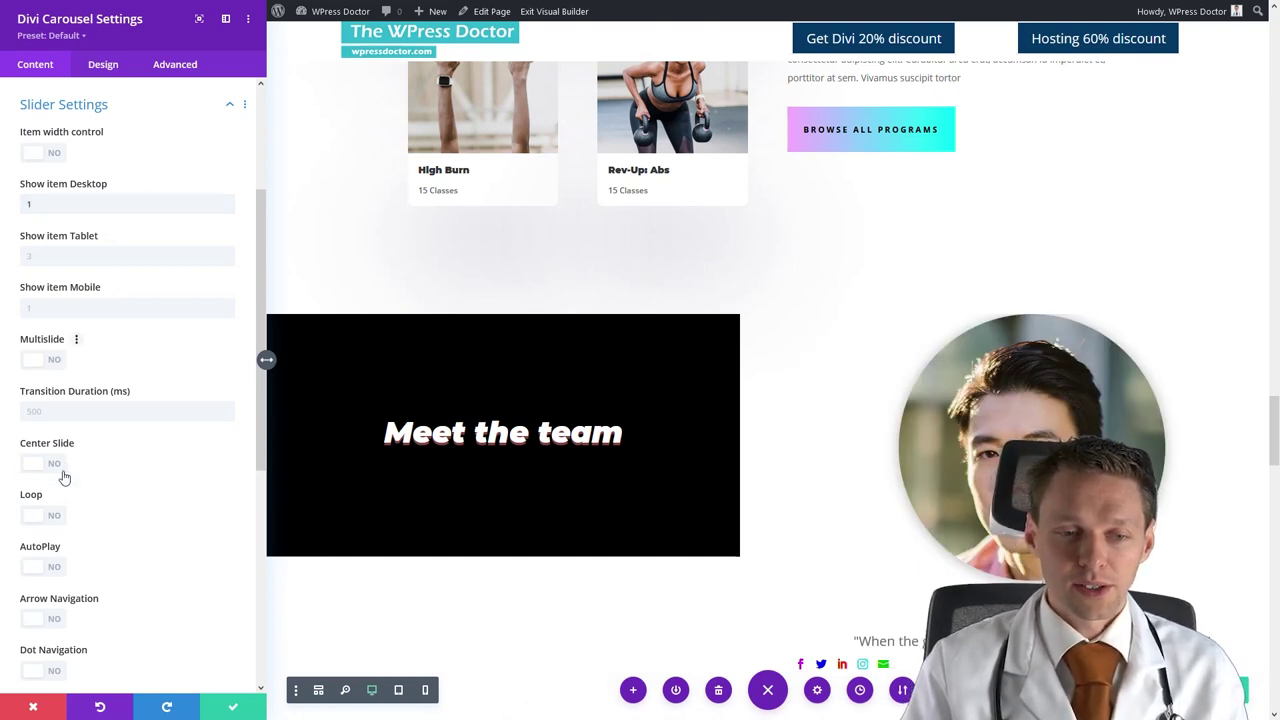
pyautogui.click(42, 515)
pyautogui.click(45, 566)
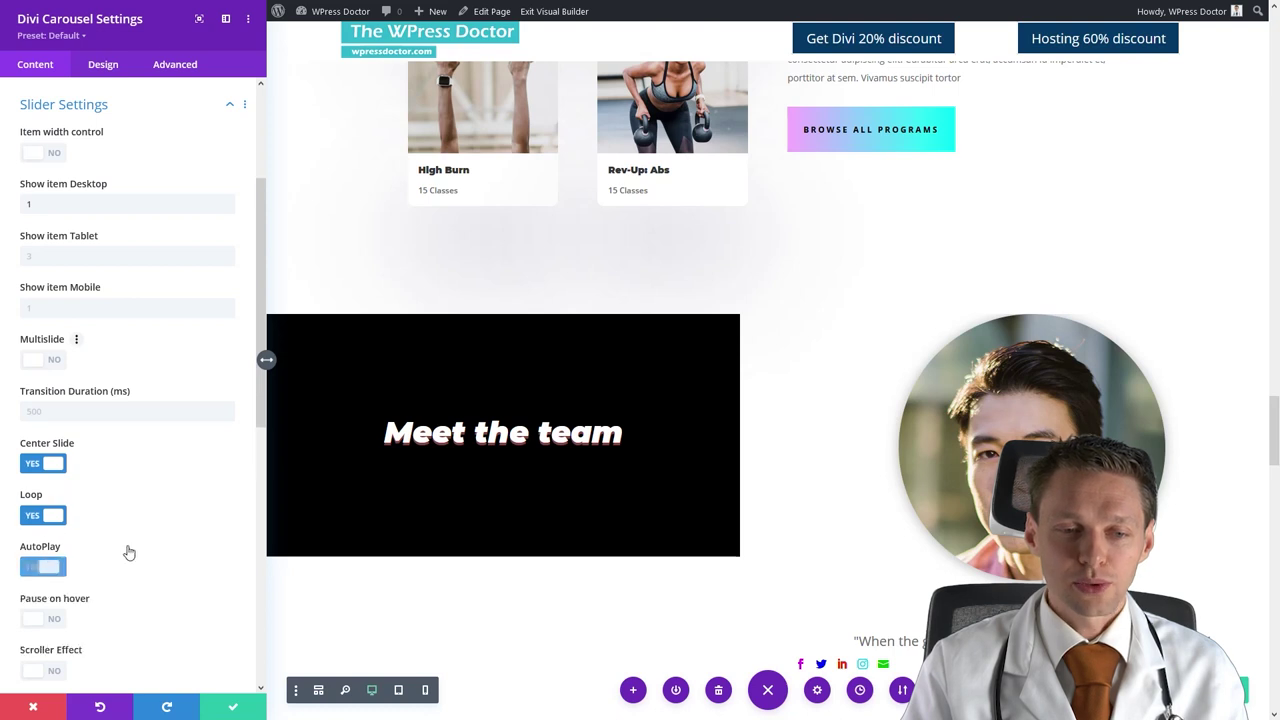
# Turn on the carousel's Scroller Effect with a scroll transition duration of 7 Seconds.
pyautogui.scroll(-2, 126, 548)
pyautogui.click(57, 444)
pyautogui.scroll(-2, 94, 451)
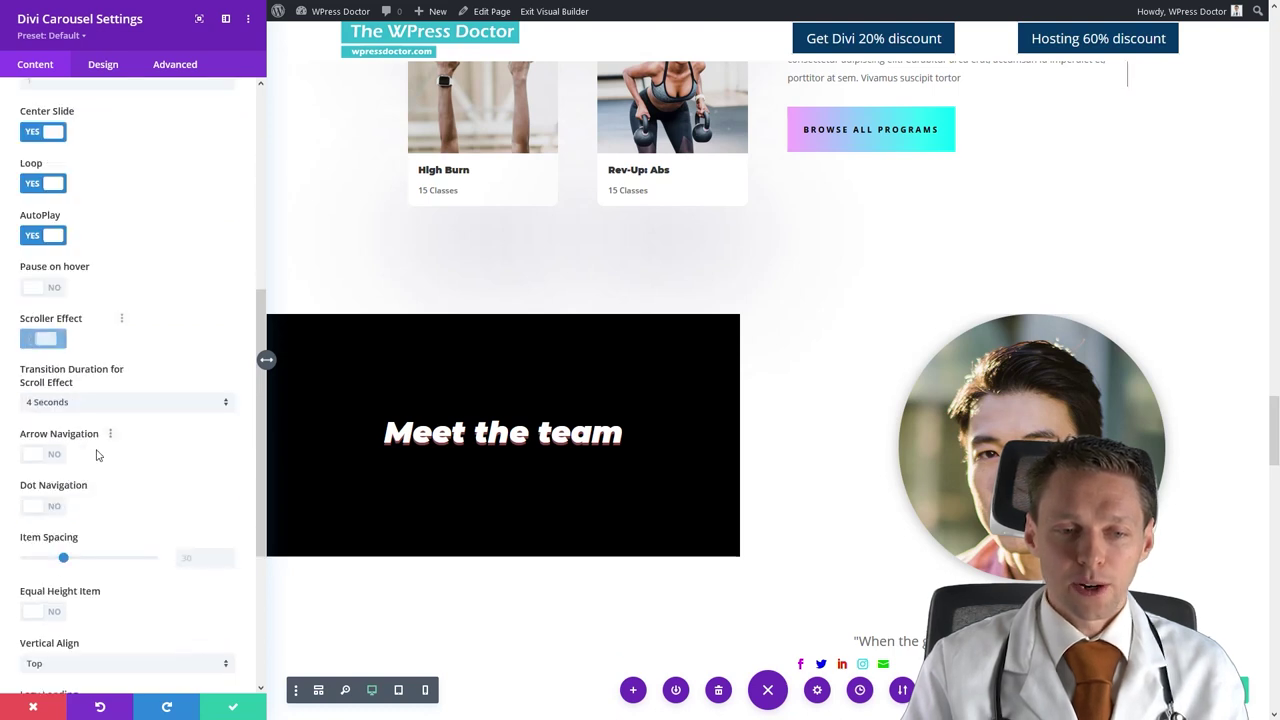
pyautogui.click(87, 405)
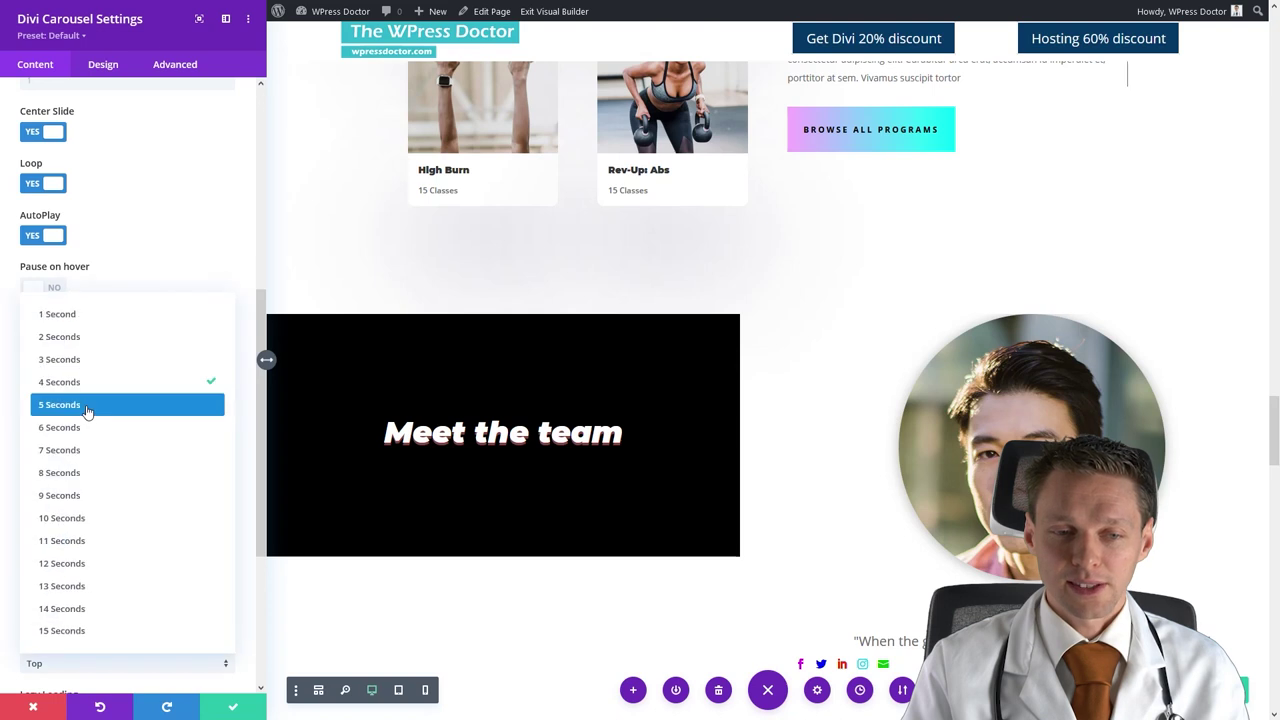
pyautogui.click(103, 450)
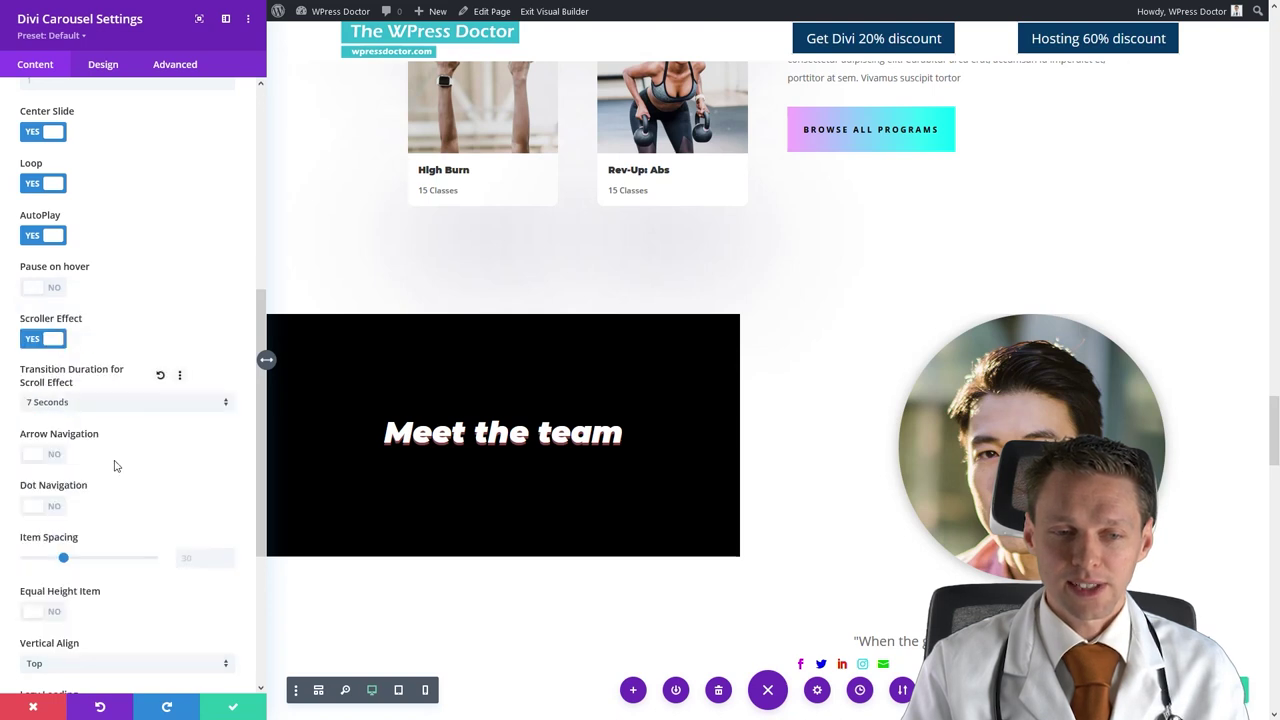
# Turn on Arrow Navigation for the team carousel and save the module's settings.
pyautogui.scroll(-2, 128, 464)
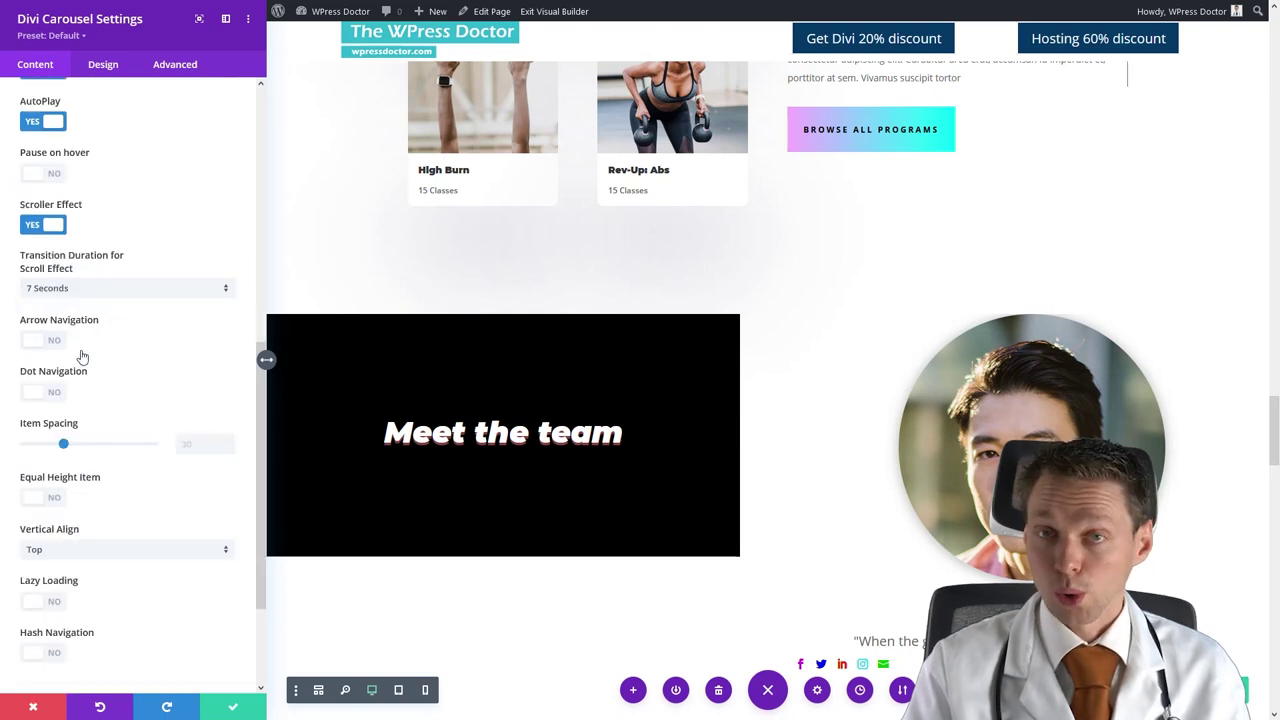
pyautogui.click(49, 344)
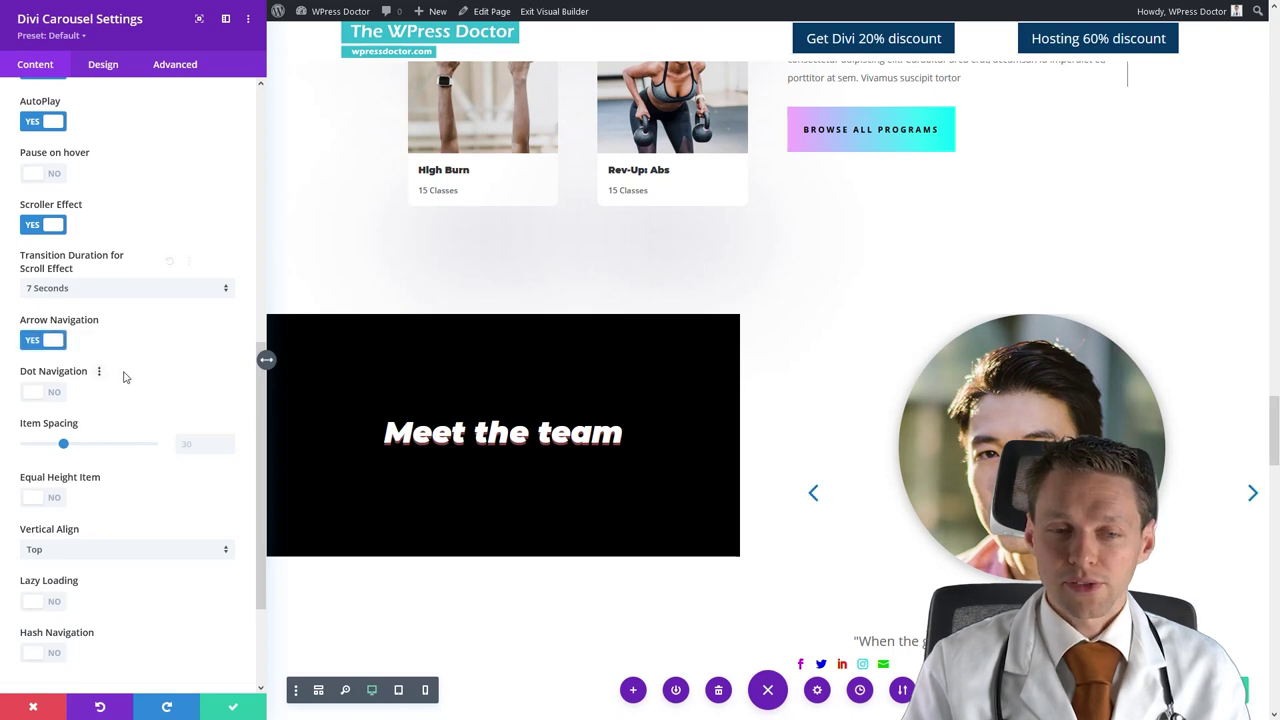
pyautogui.scroll(-2, 80, 425)
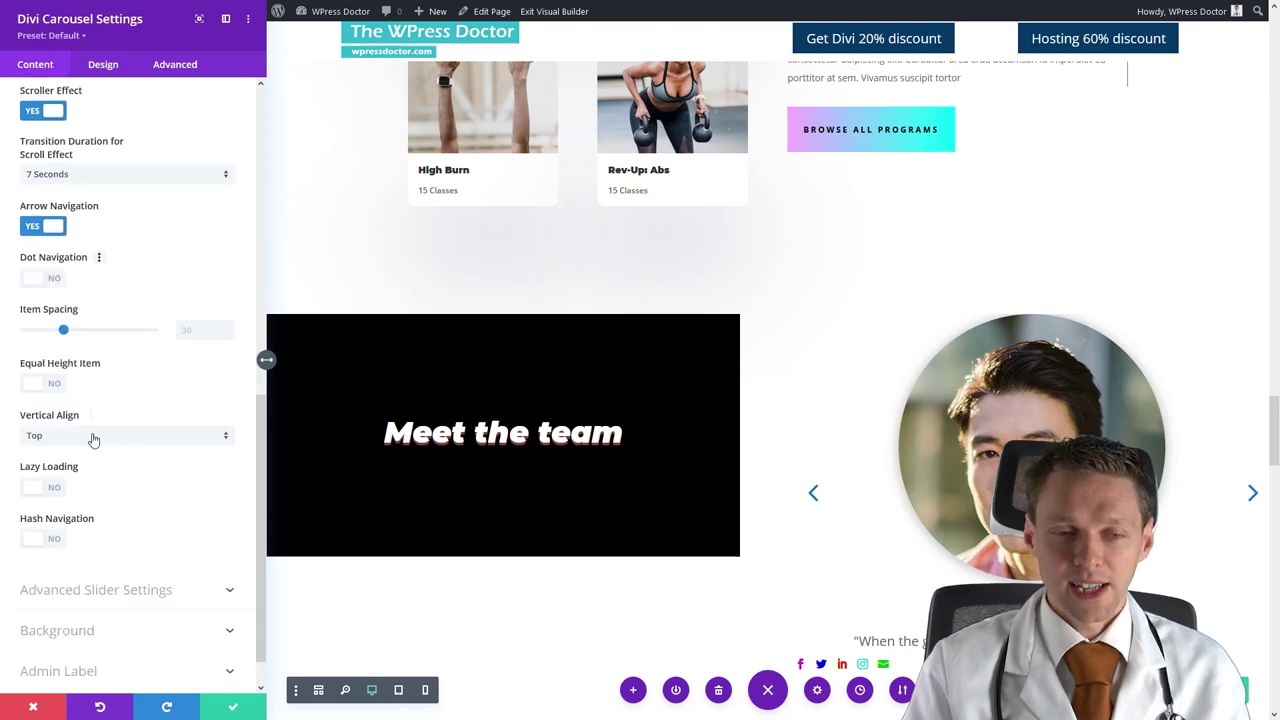
pyautogui.click(224, 703)
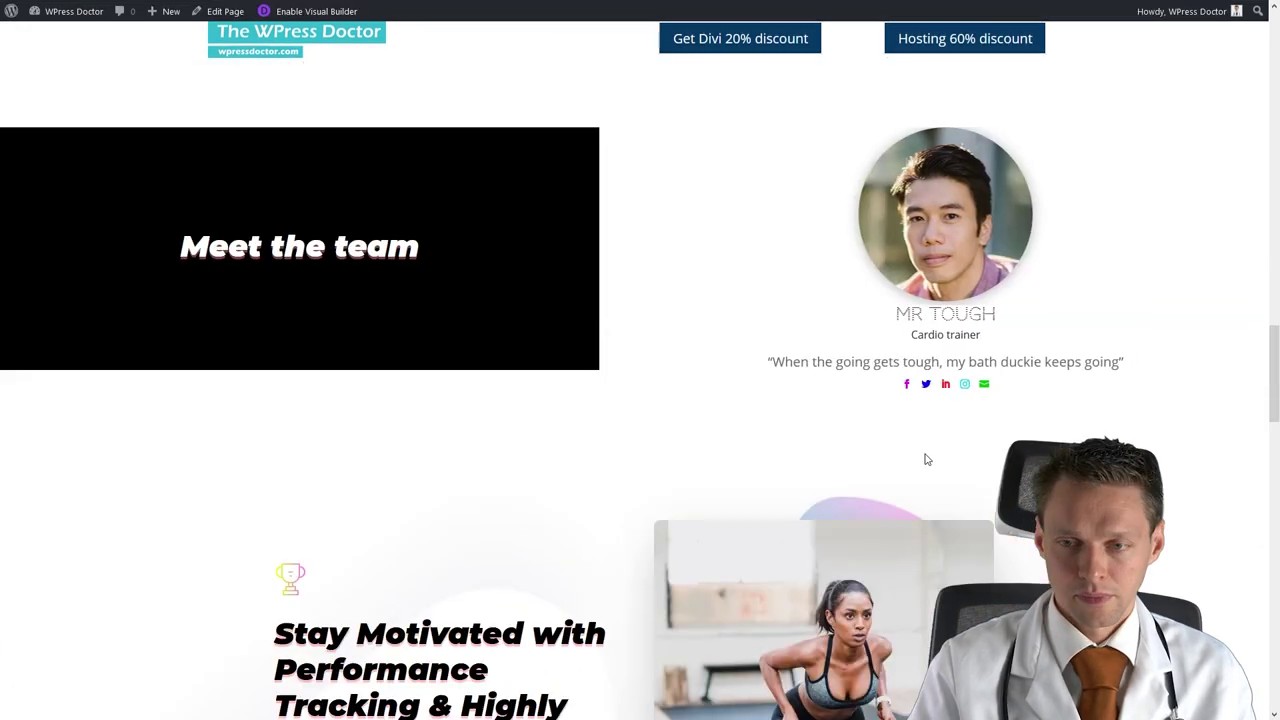
# Enable a custom gutter width of 1 for the "Meet the team" row and save the row settings.
pyautogui.scroll(2, 925, 459)
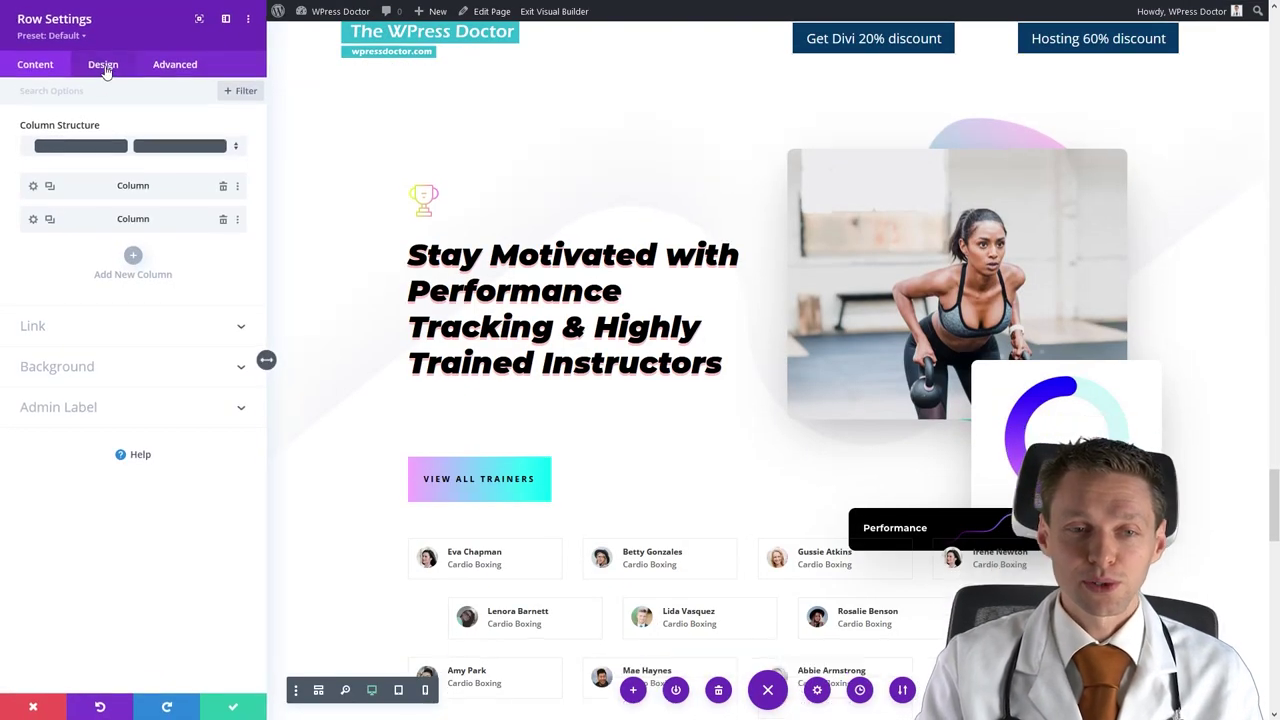
pyautogui.click(104, 64)
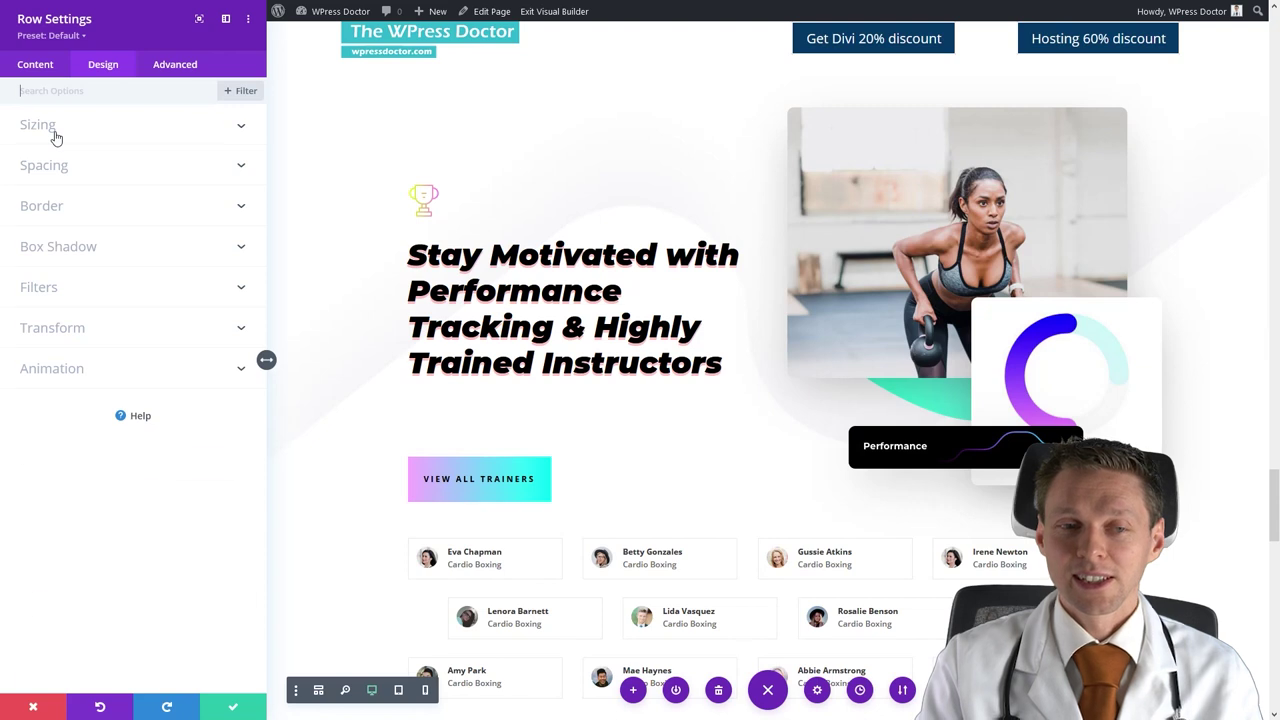
pyautogui.click(40, 125)
pyautogui.click(42, 174)
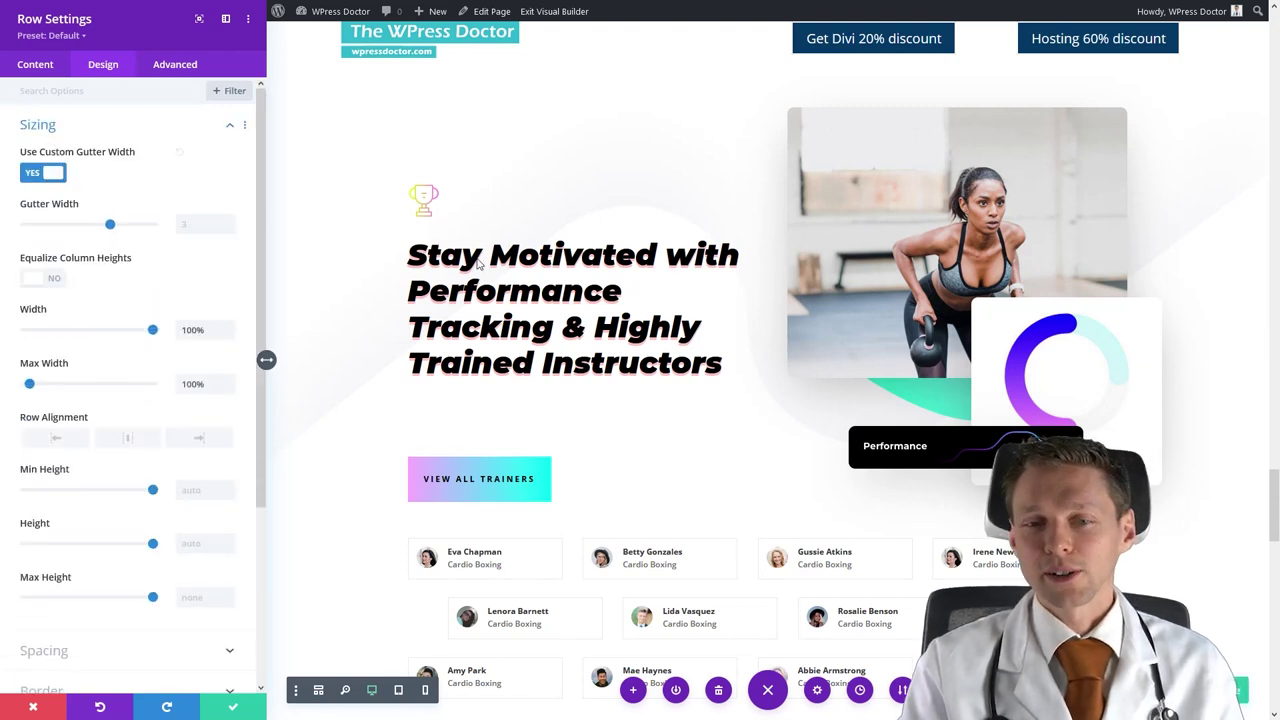
pyautogui.moveTo(82, 228); pyautogui.dragTo(25, 226)
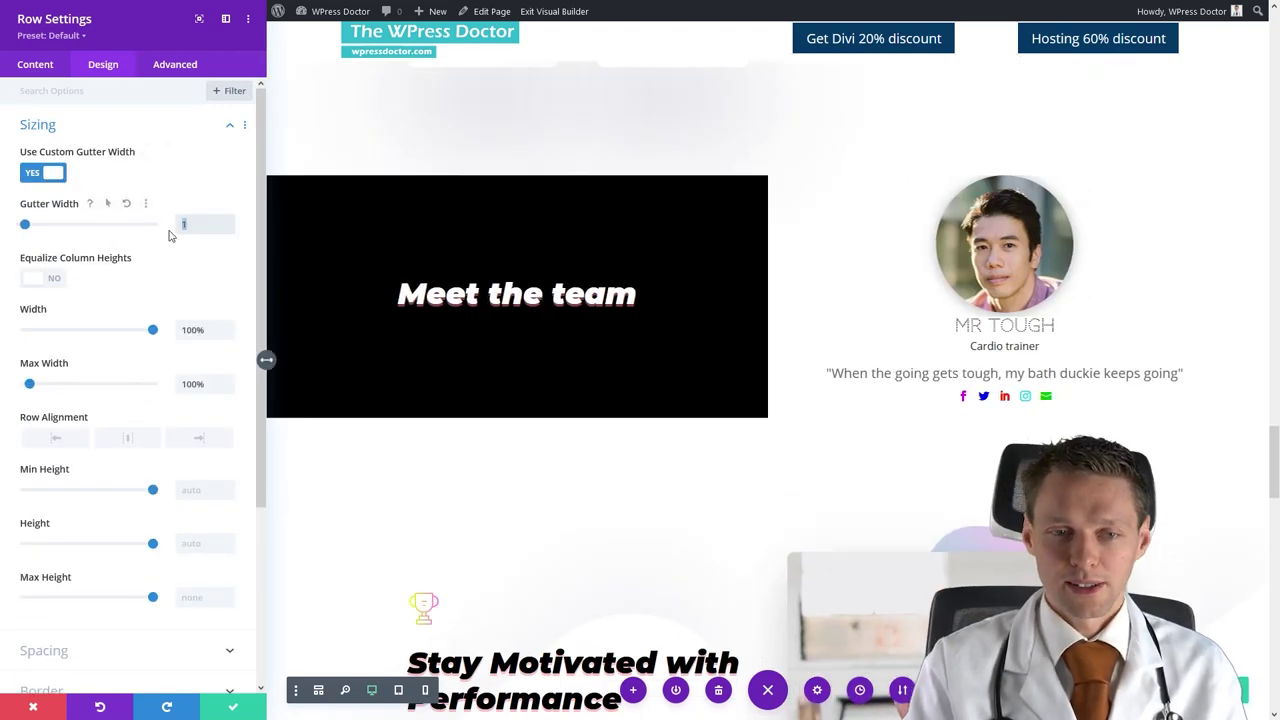
pyautogui.click(233, 706)
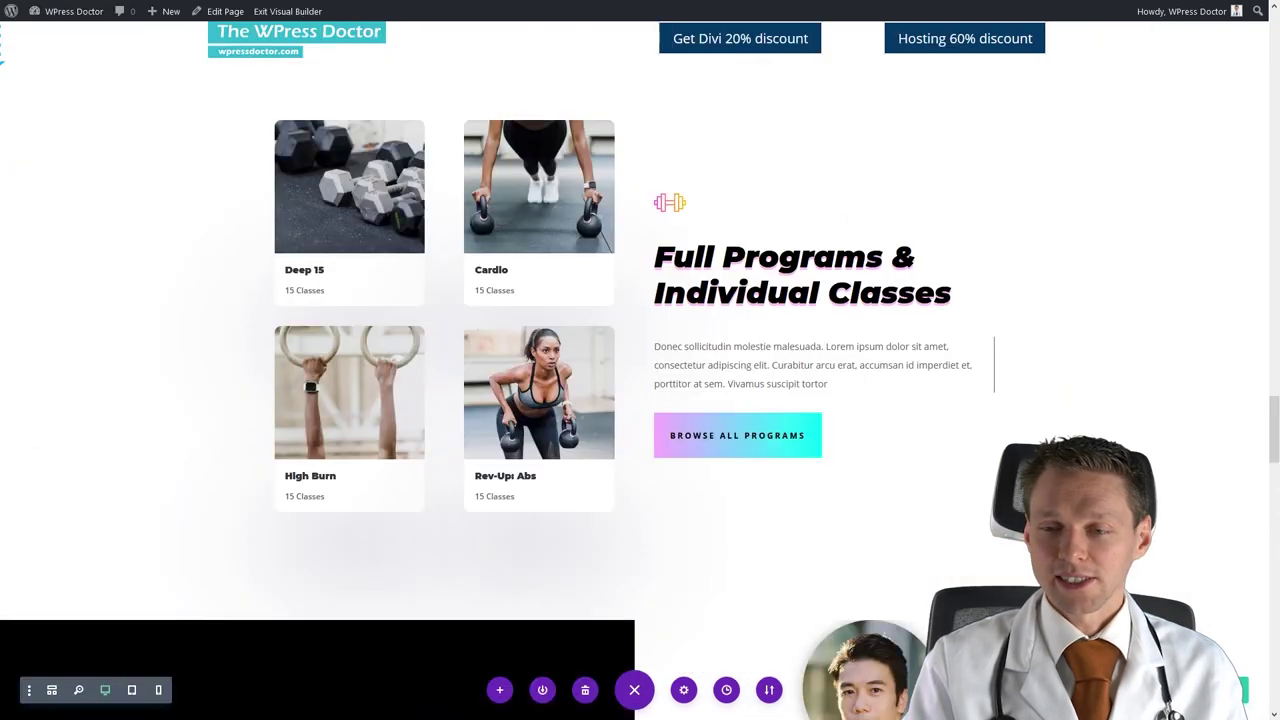